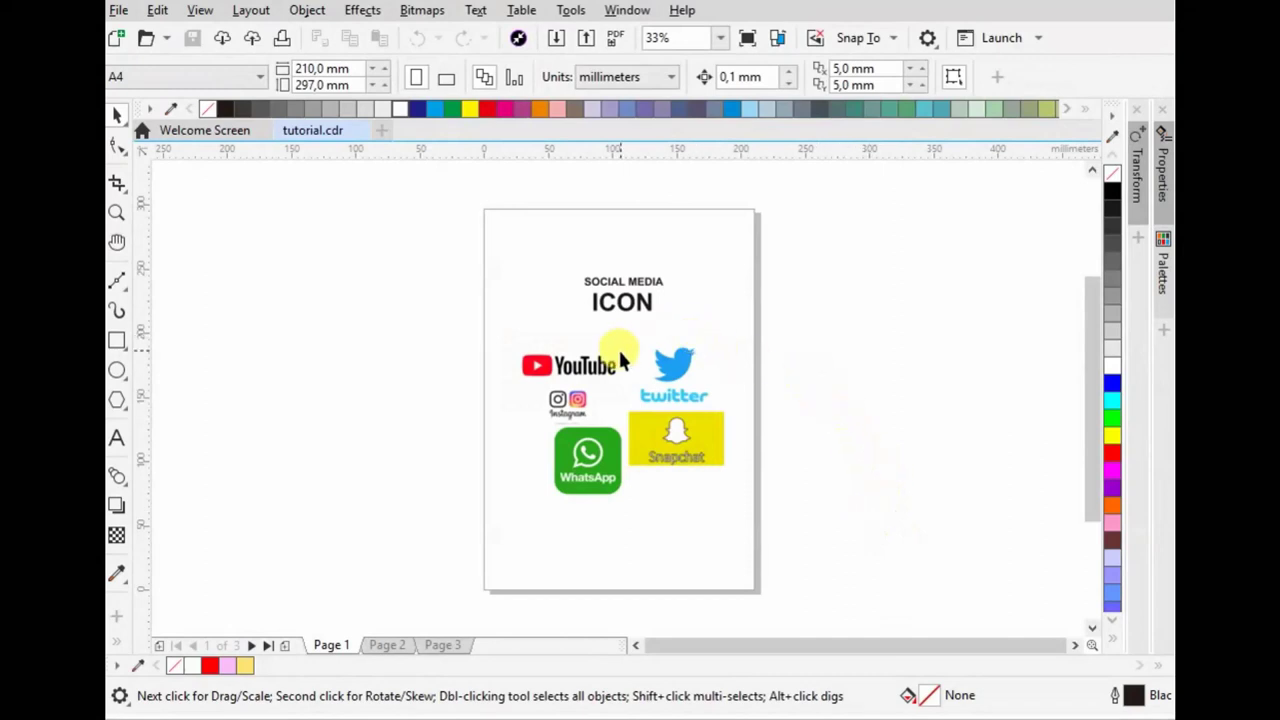
- Zoom in on the social media icons and select the Twitter bird bitmap
{"action": "scroll", "coordinate": [620, 348], "scroll_direction": "up", "scroll_amount": 2}
{"action": "left_click", "coordinate": [738, 374]}
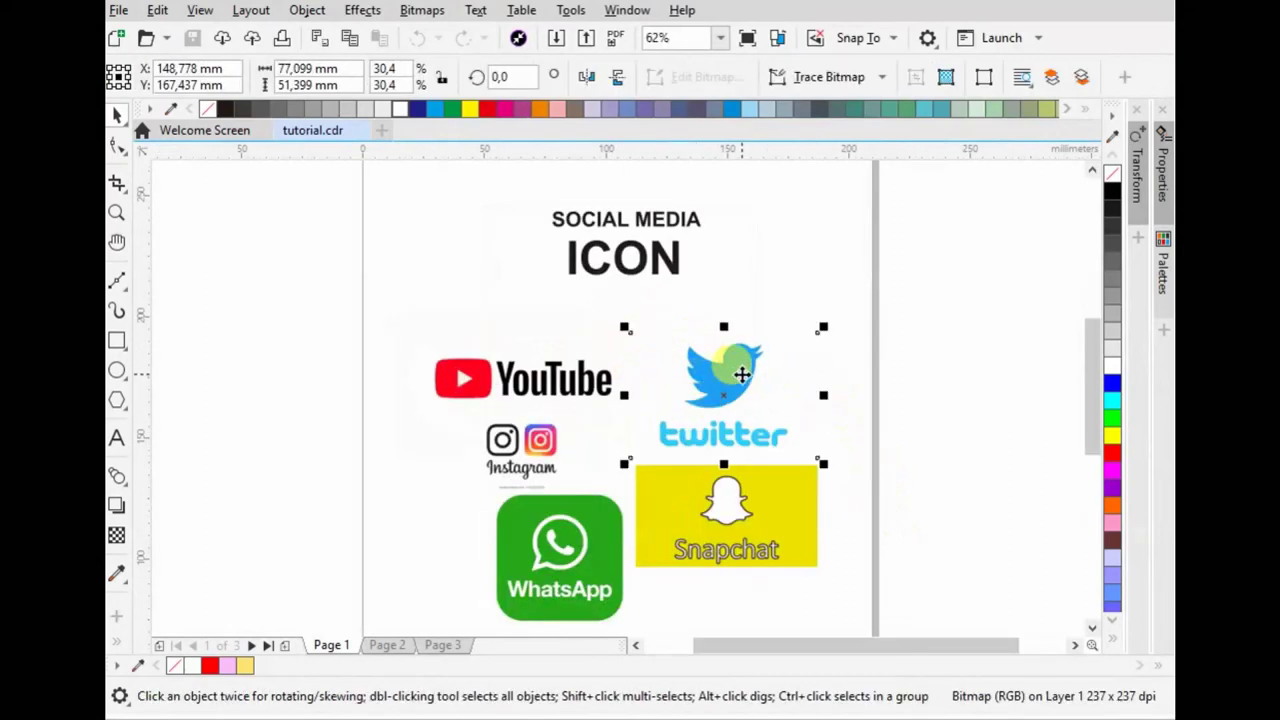
{"action": "left_click", "coordinate": [117, 370]}
- Draw a 14.287 mm circle over the Twitter bird's round head
{"action": "left_click", "coordinate": [903, 371]}
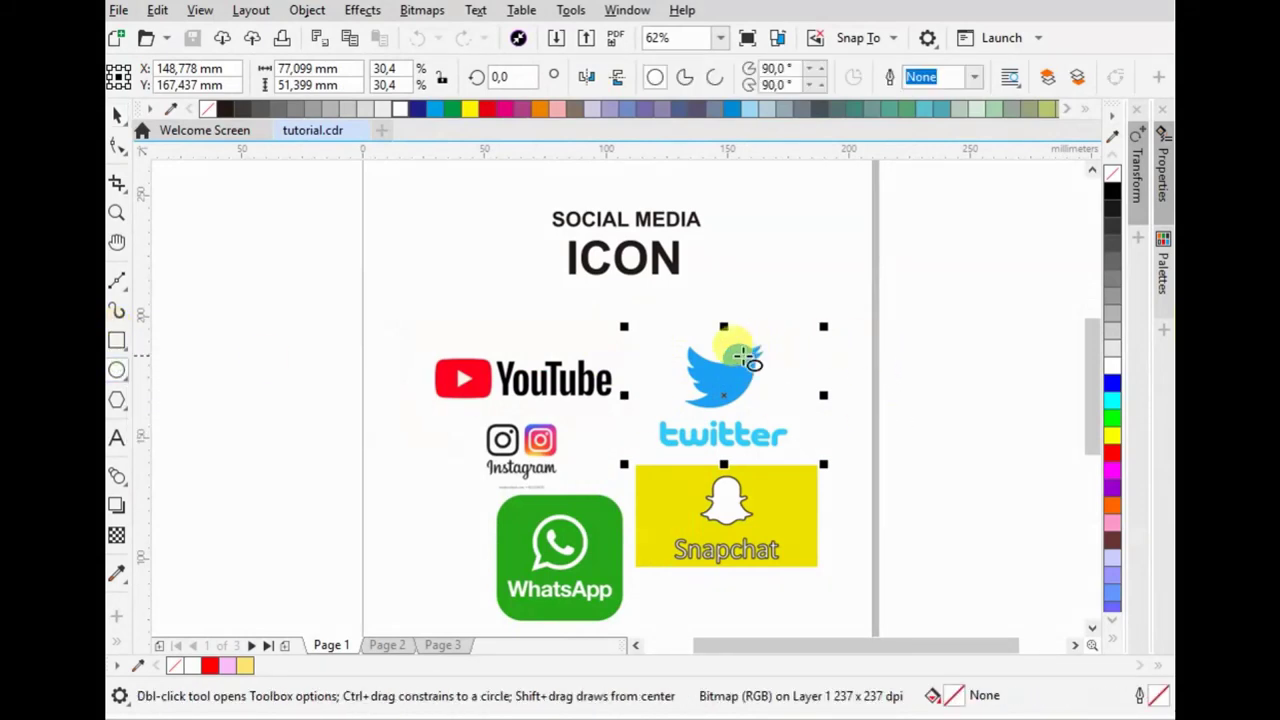
{"action": "scroll", "coordinate": [718, 336], "scroll_direction": "up", "scroll_amount": 4}
{"action": "left_click_drag", "start_coordinate": [679, 316], "coordinate": [824, 426]}
{"action": "left_click", "coordinate": [133, 110]}
{"action": "scroll", "coordinate": [745, 365], "scroll_direction": "up", "scroll_amount": 2}
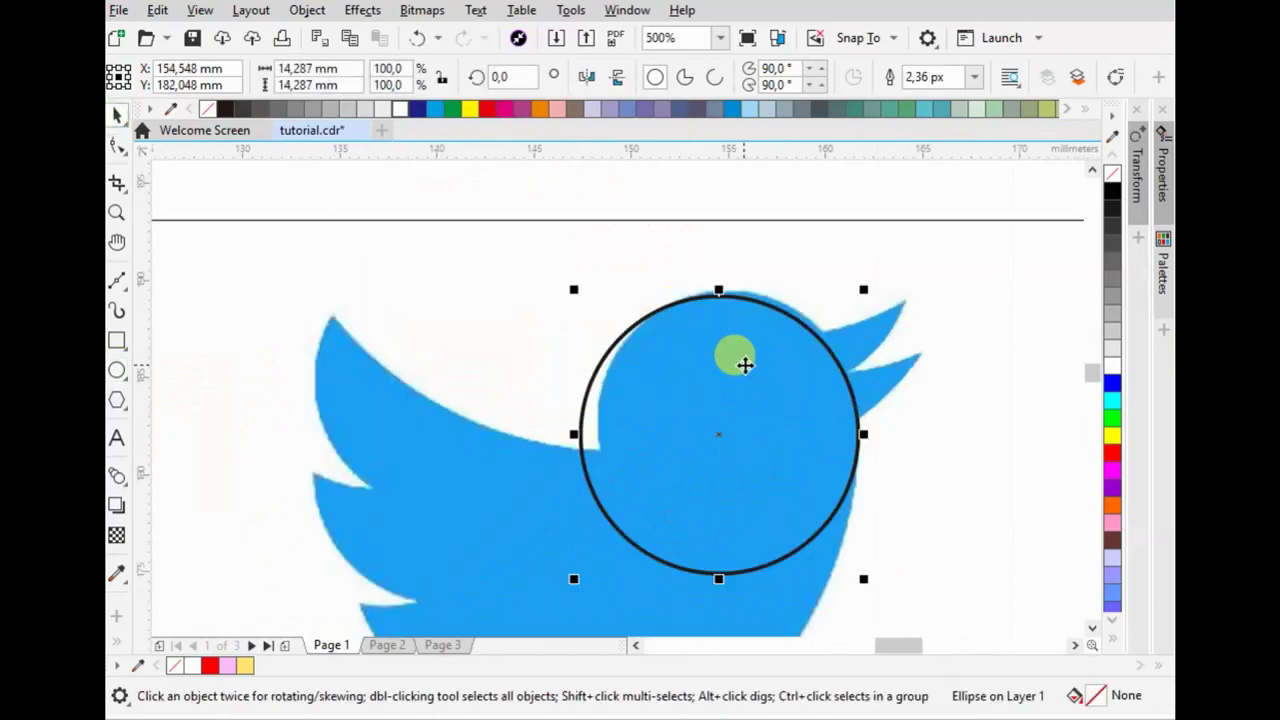
{"action": "scroll", "coordinate": [725, 319], "scroll_direction": "down", "scroll_amount": 2}
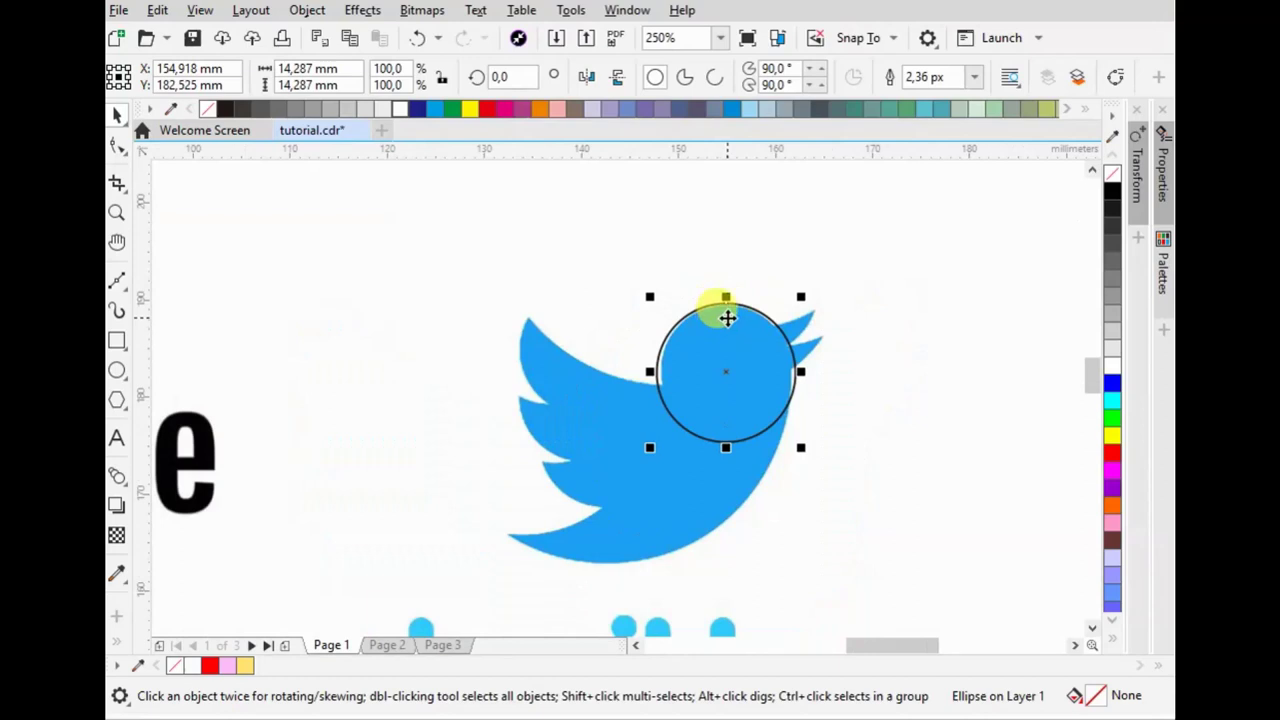
{"action": "left_click", "coordinate": [727, 318]}
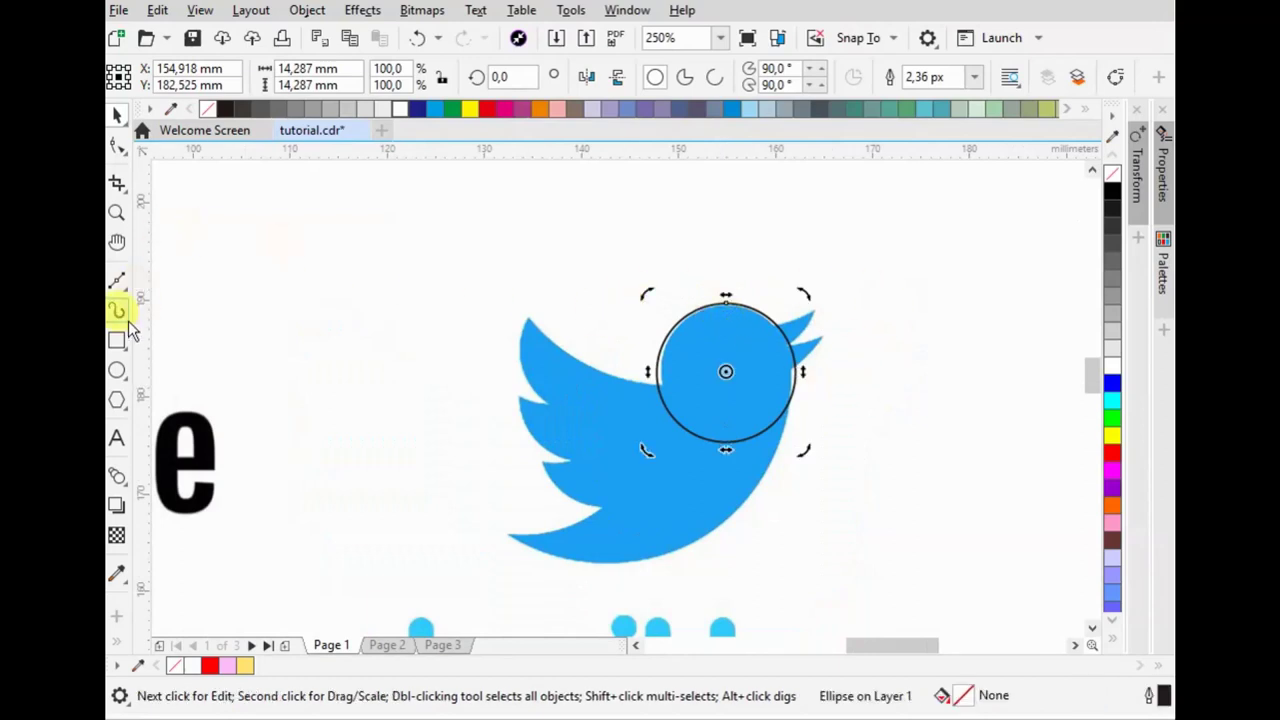
{"action": "left_click", "coordinate": [117, 280]}
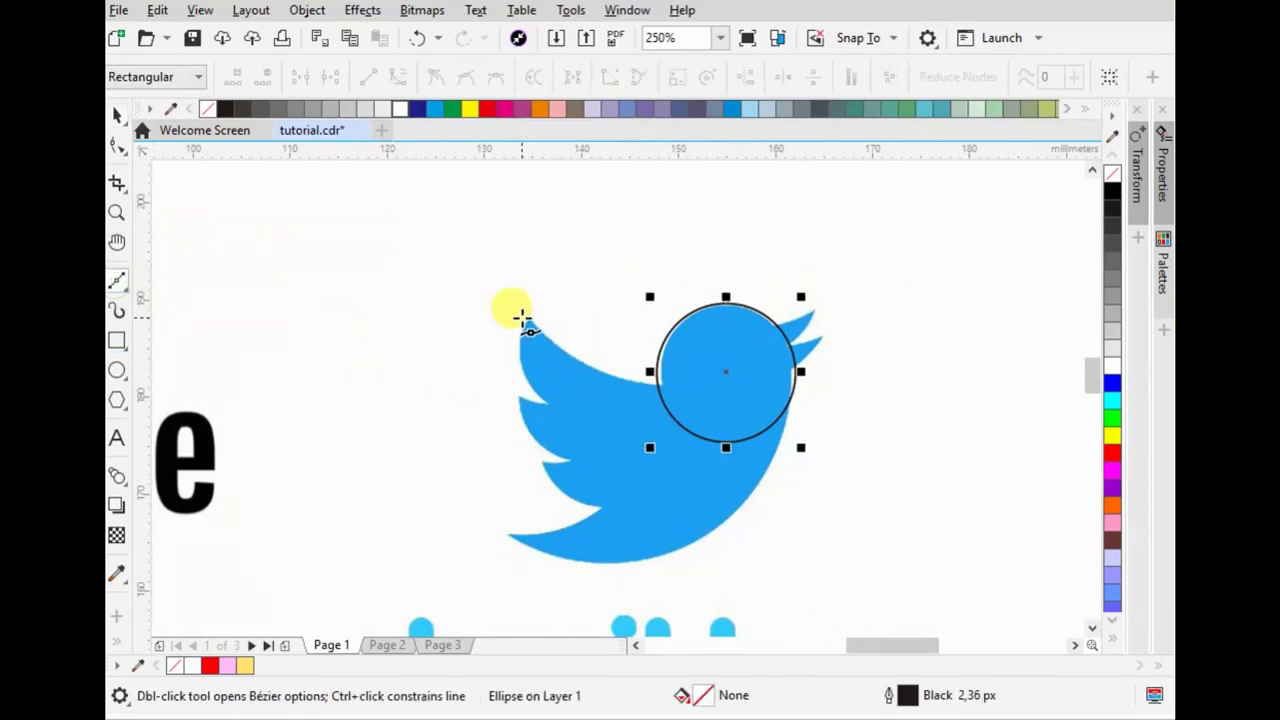
- Draw a line from the head tip, convert it to a curve and bend it along the bird's back
{"action": "left_click", "coordinate": [521, 317]}
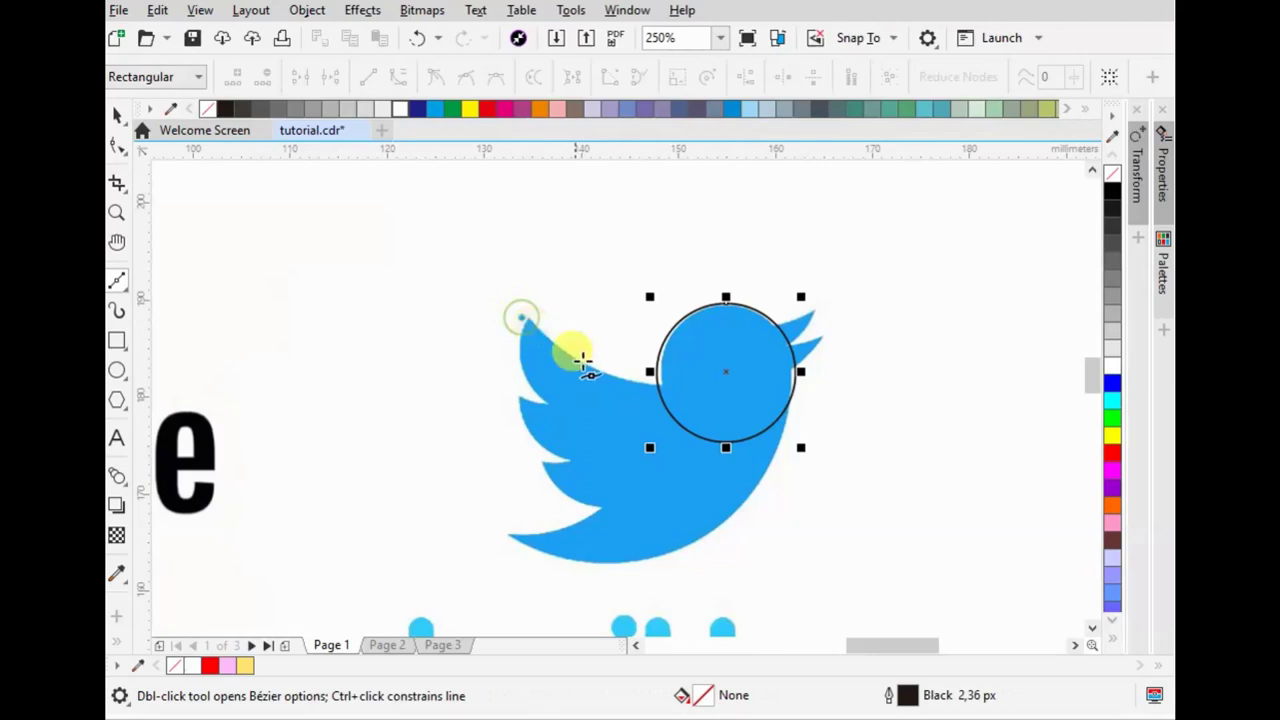
{"action": "double_click", "coordinate": [673, 386]}
{"action": "left_click", "coordinate": [117, 114]}
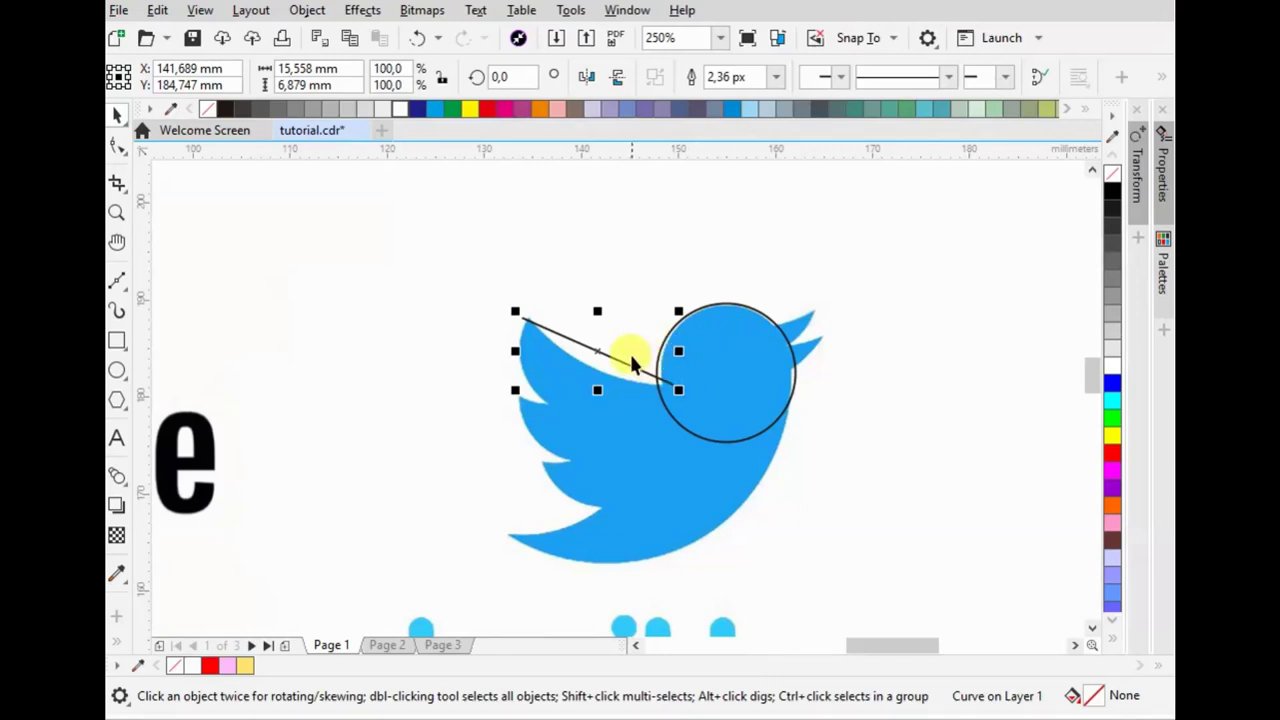
{"action": "double_click", "coordinate": [585, 349]}
{"action": "right_click", "coordinate": [590, 352]}
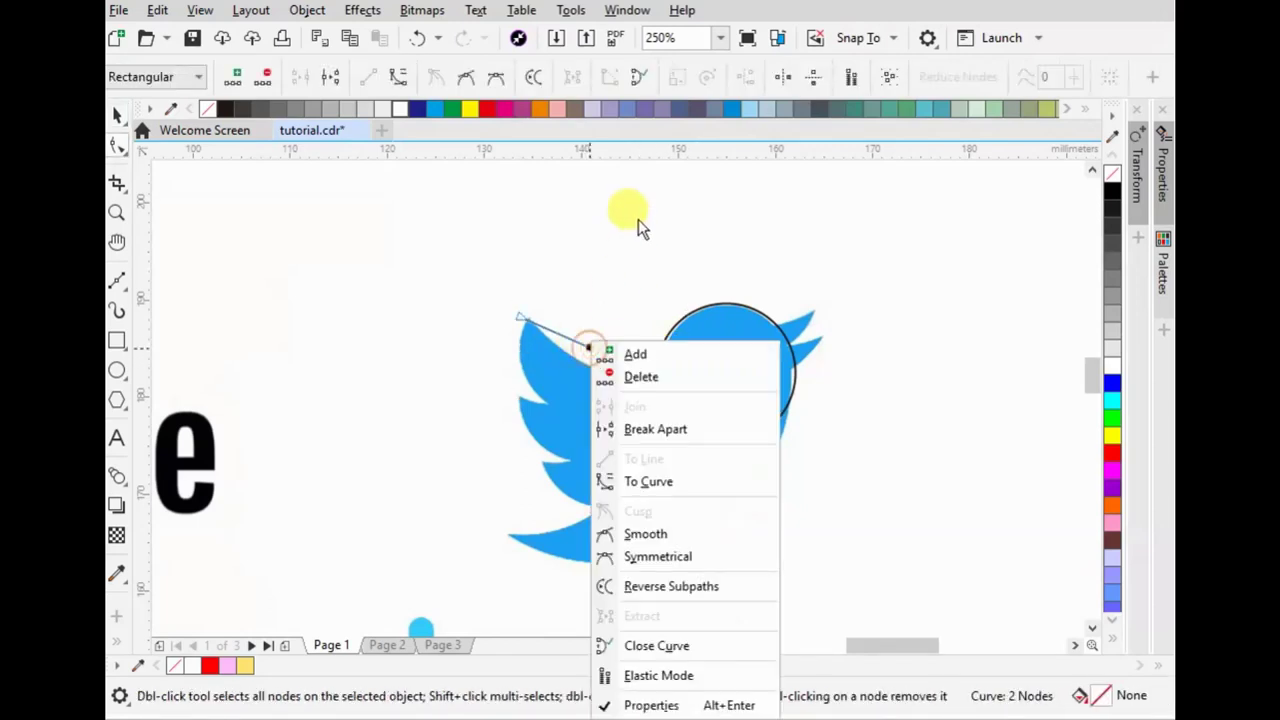
{"action": "left_click", "coordinate": [651, 486]}
{"action": "scroll", "coordinate": [590, 352], "scroll_direction": "up", "scroll_amount": 2}
{"action": "left_click_drag", "start_coordinate": [596, 358], "coordinate": [606, 400]}
{"action": "left_click_drag", "start_coordinate": [466, 297], "coordinate": [470, 291]}
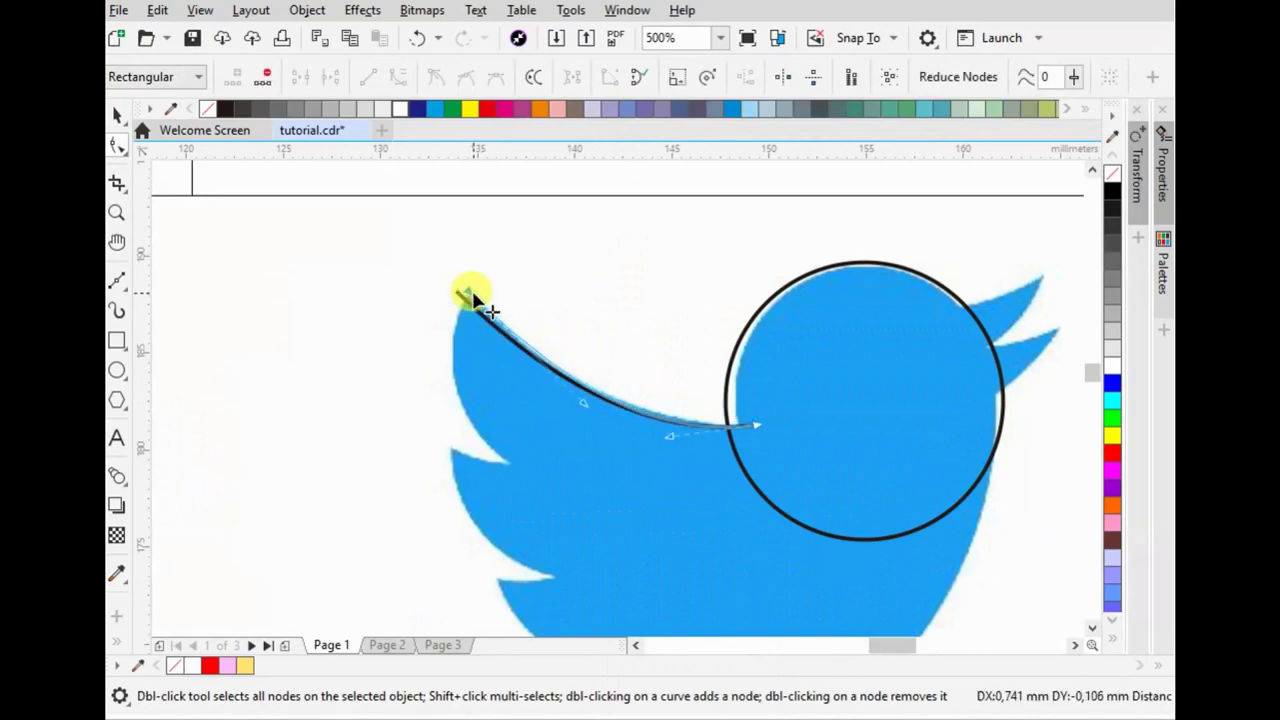
{"action": "key", "text": "space"}
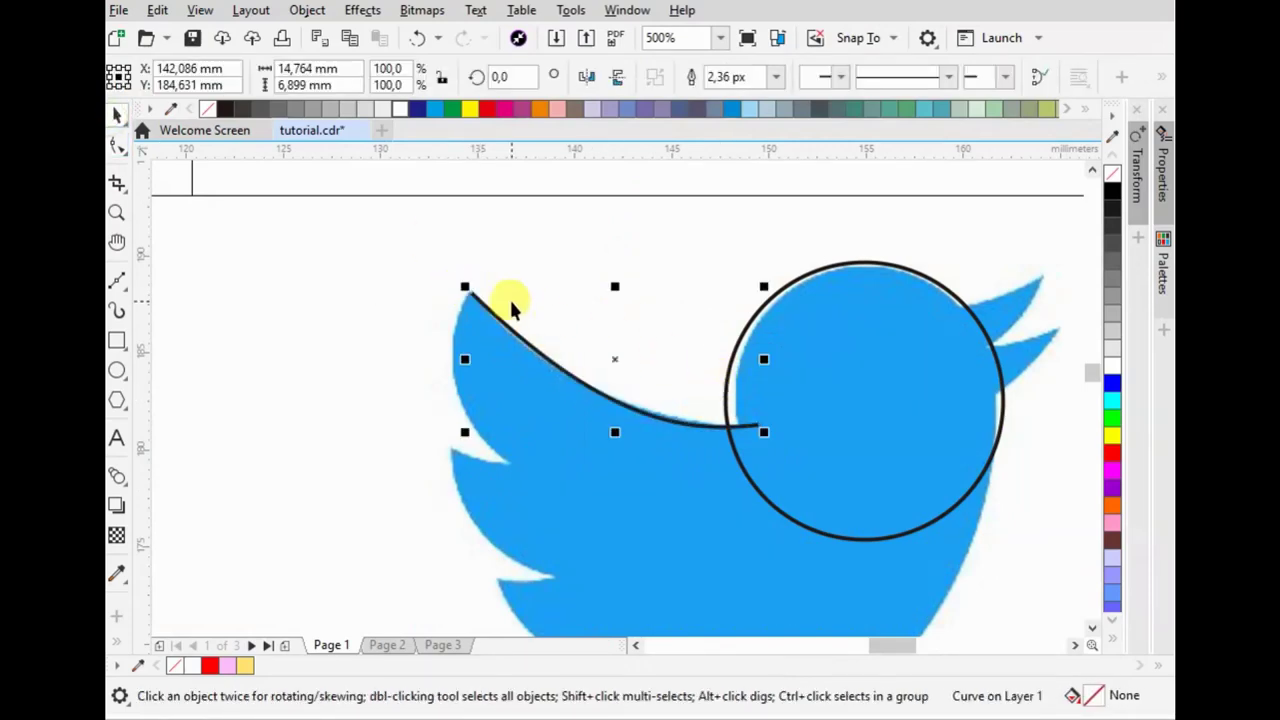
- Copy the back curve down and reshape it to trace the upper wing edge
{"action": "left_click_drag", "start_coordinate": [498, 315], "coordinate": [476, 450]}
{"action": "key", "text": "F10"}
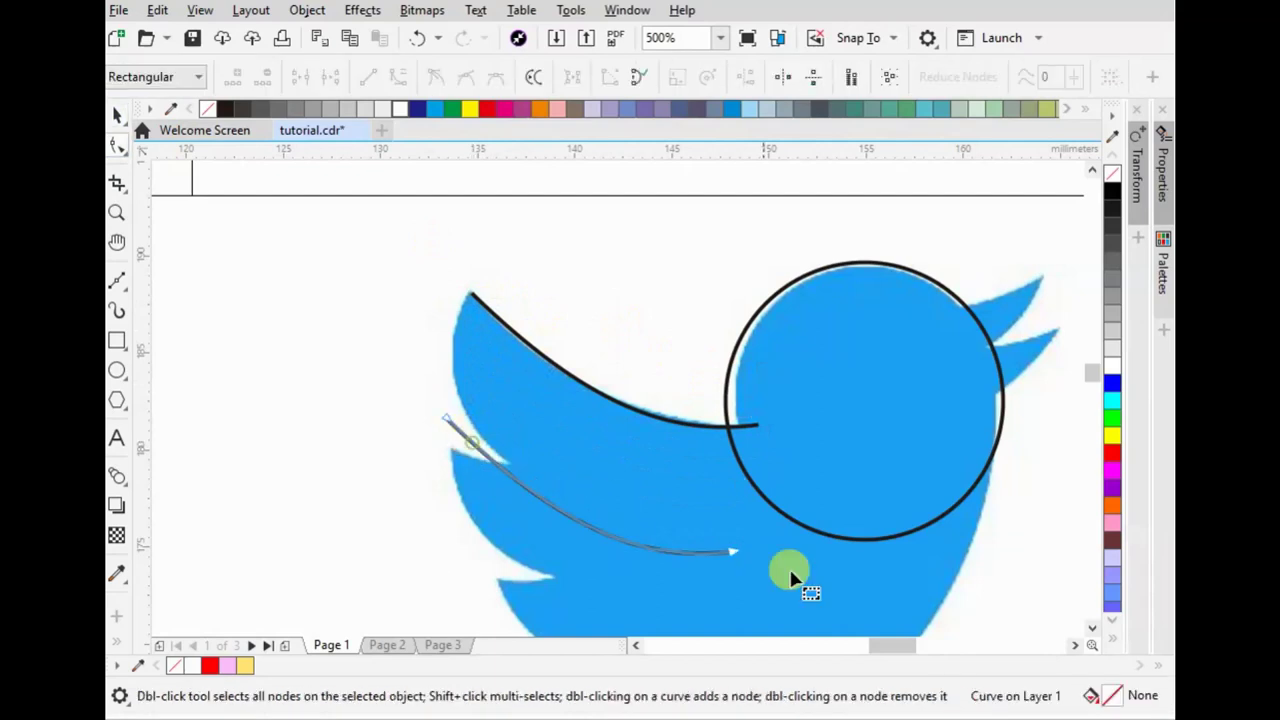
{"action": "left_click_drag", "start_coordinate": [730, 555], "coordinate": [710, 491]}
{"action": "left_click_drag", "start_coordinate": [450, 426], "coordinate": [450, 450]}
{"action": "mouse_move", "coordinate": [577, 562]}
{"action": "left_mouse_down"}
{"action": "mouse_move", "coordinate": [566, 505]}
{"action": "mouse_move", "coordinate": [544, 489]}
{"action": "left_mouse_up"}
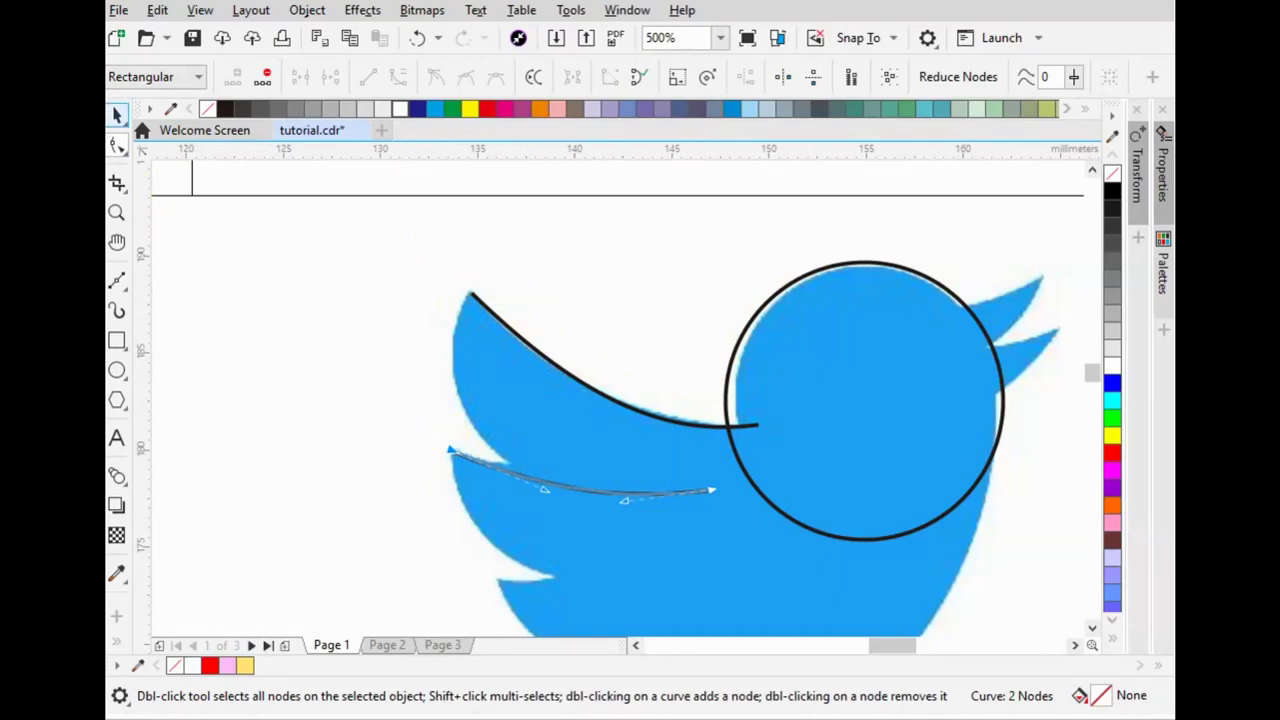
{"action": "key", "text": "space"}
- Place a duplicate of the 14.287 mm head circle above the wing
{"action": "left_click", "coordinate": [871, 440]}
{"action": "left_click_drag", "start_coordinate": [871, 440], "coordinate": [714, 361]}
{"action": "right_click", "coordinate": [714, 361]}
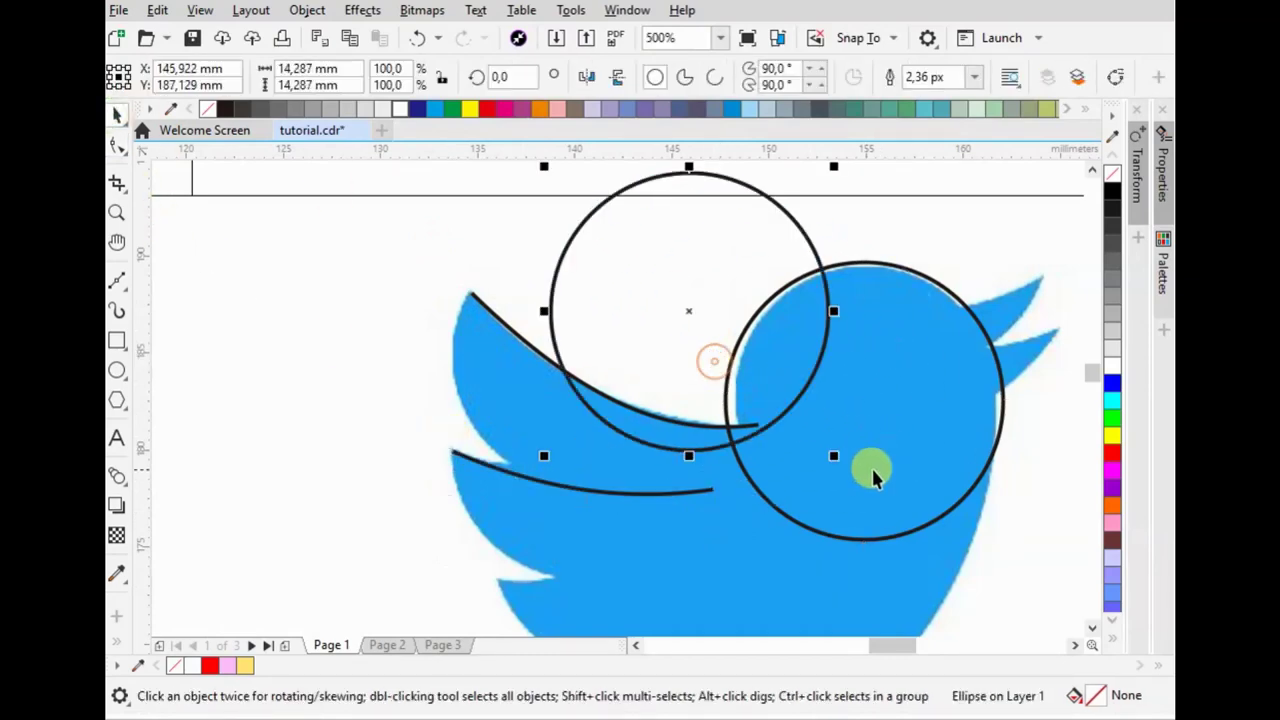
- Enlarge head-circle copies to about 31.38 mm and position them along the bird's back
{"action": "left_click_drag", "start_coordinate": [823, 447], "coordinate": [884, 580]}
{"action": "left_click", "coordinate": [670, 288]}
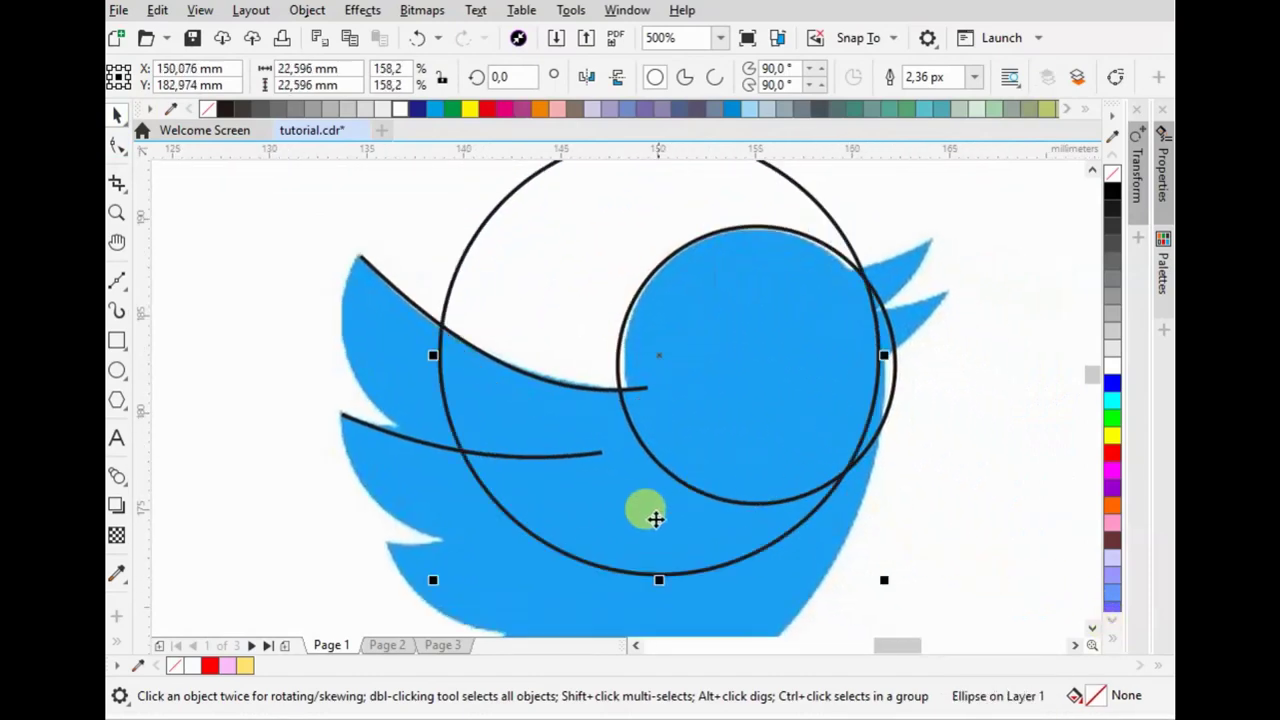
{"action": "left_click_drag", "start_coordinate": [655, 518], "coordinate": [562, 308]}
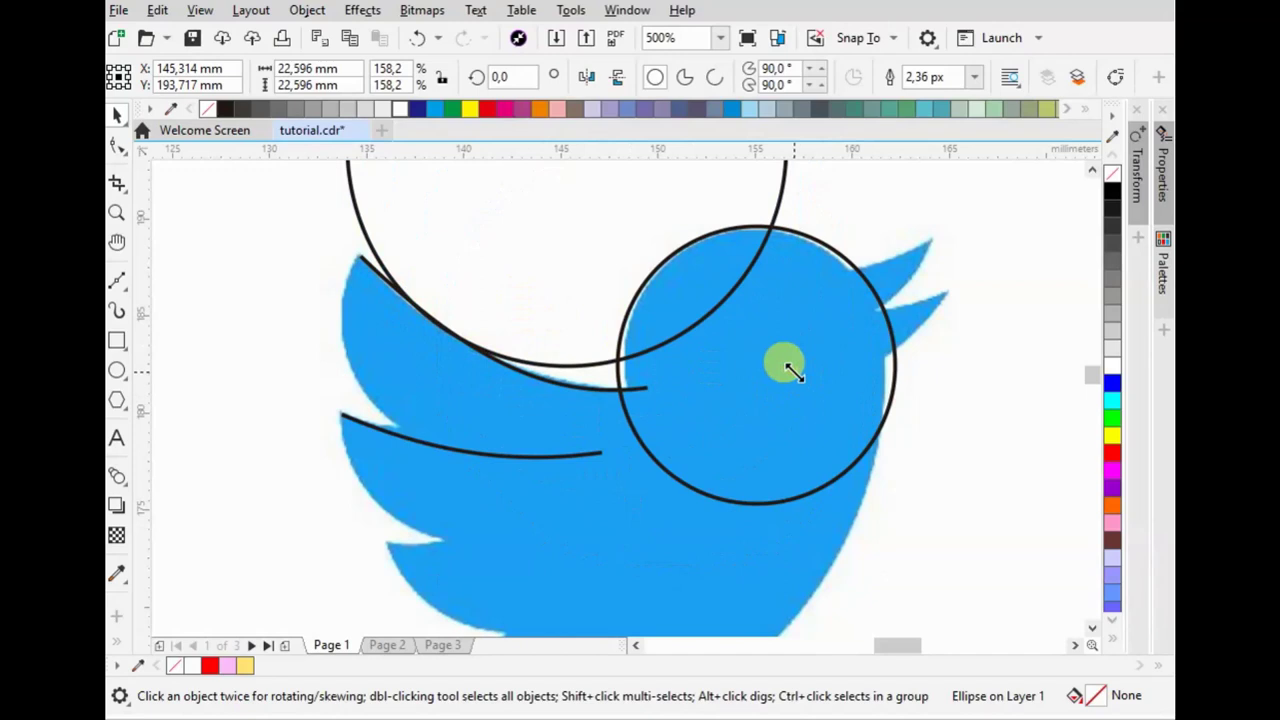
{"action": "left_click_drag", "start_coordinate": [789, 369], "coordinate": [491, 406]}
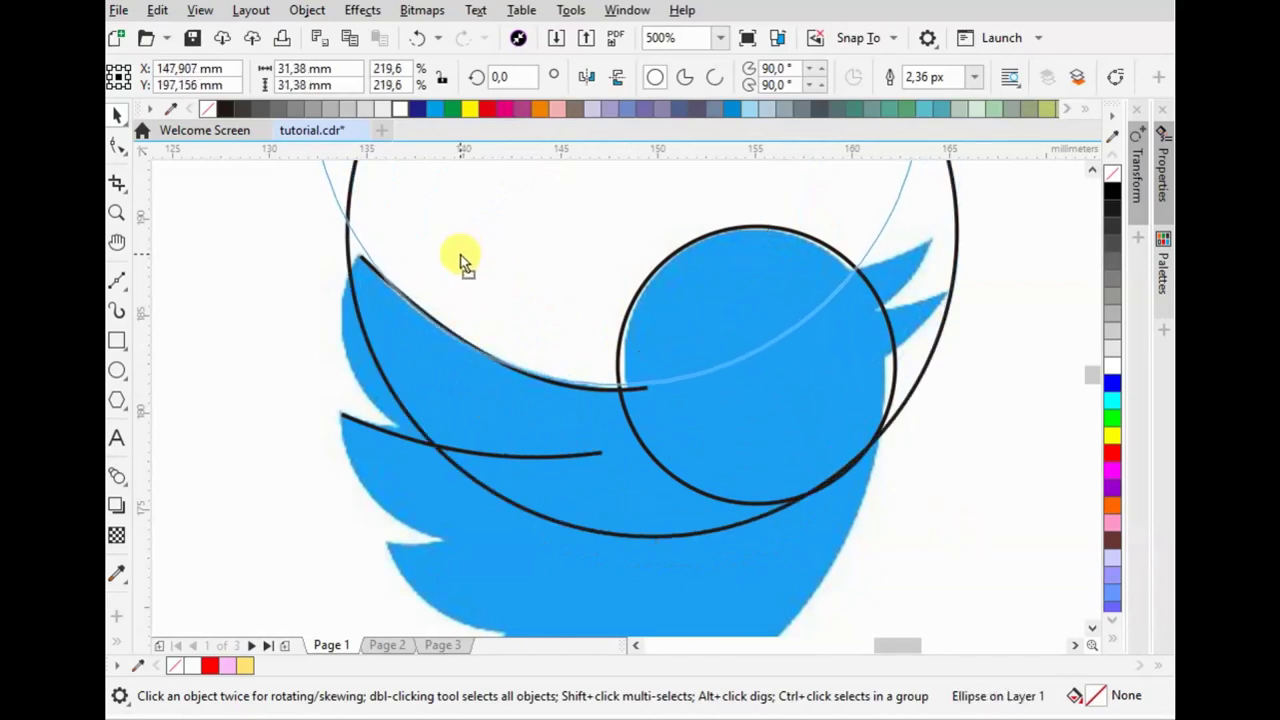
{"action": "mouse_move", "coordinate": [462, 262]}
{"action": "left_mouse_down"}
{"action": "mouse_move", "coordinate": [451, 257]}
{"action": "mouse_move", "coordinate": [392, 310]}
{"action": "mouse_move", "coordinate": [366, 309]}
{"action": "left_mouse_up"}
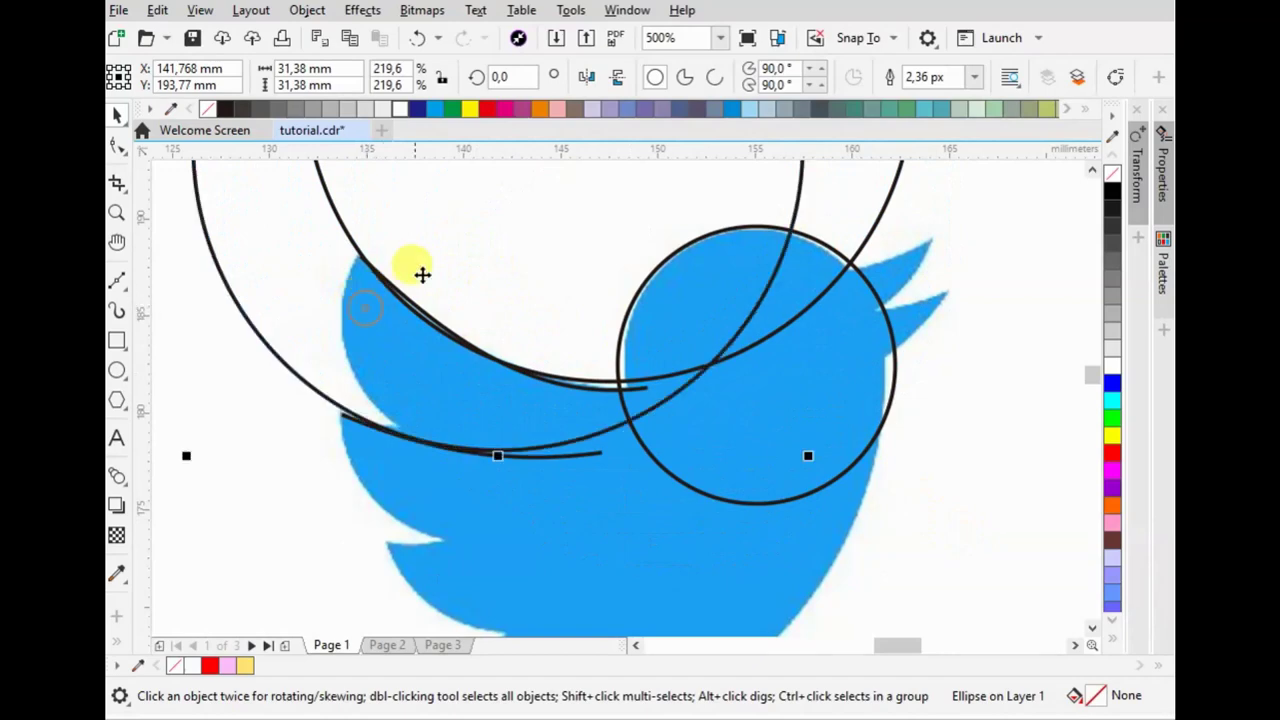
{"action": "left_click_drag", "start_coordinate": [455, 284], "coordinate": [387, 342]}
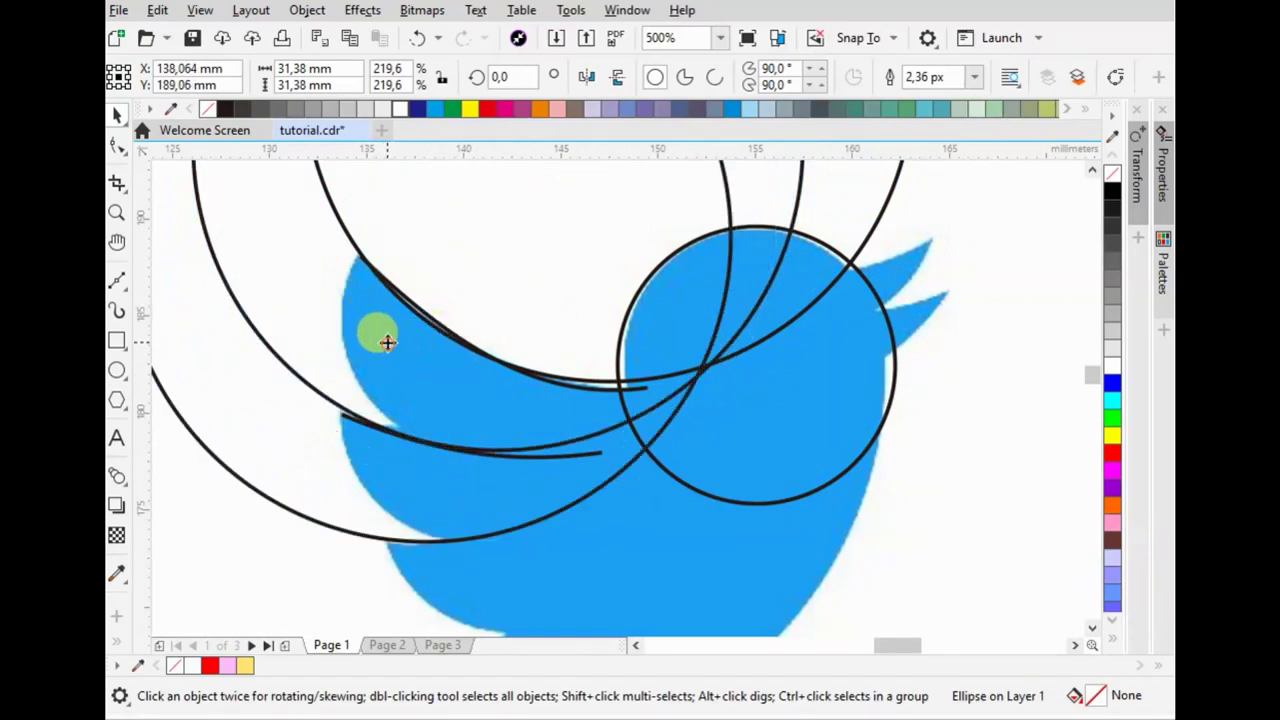
- Reshape the back curve's nodes so it hugs the large circle's arc
{"action": "left_click", "coordinate": [657, 394]}
{"action": "key", "text": "F10"}
{"action": "left_click_drag", "start_coordinate": [630, 378], "coordinate": [417, 258]}
{"action": "scroll", "coordinate": [417, 258], "scroll_direction": "up", "scroll_amount": 2}
{"action": "left_click_drag", "start_coordinate": [634, 490], "coordinate": [611, 474]}
{"action": "left_click_drag", "start_coordinate": [307, 250], "coordinate": [308, 251]}
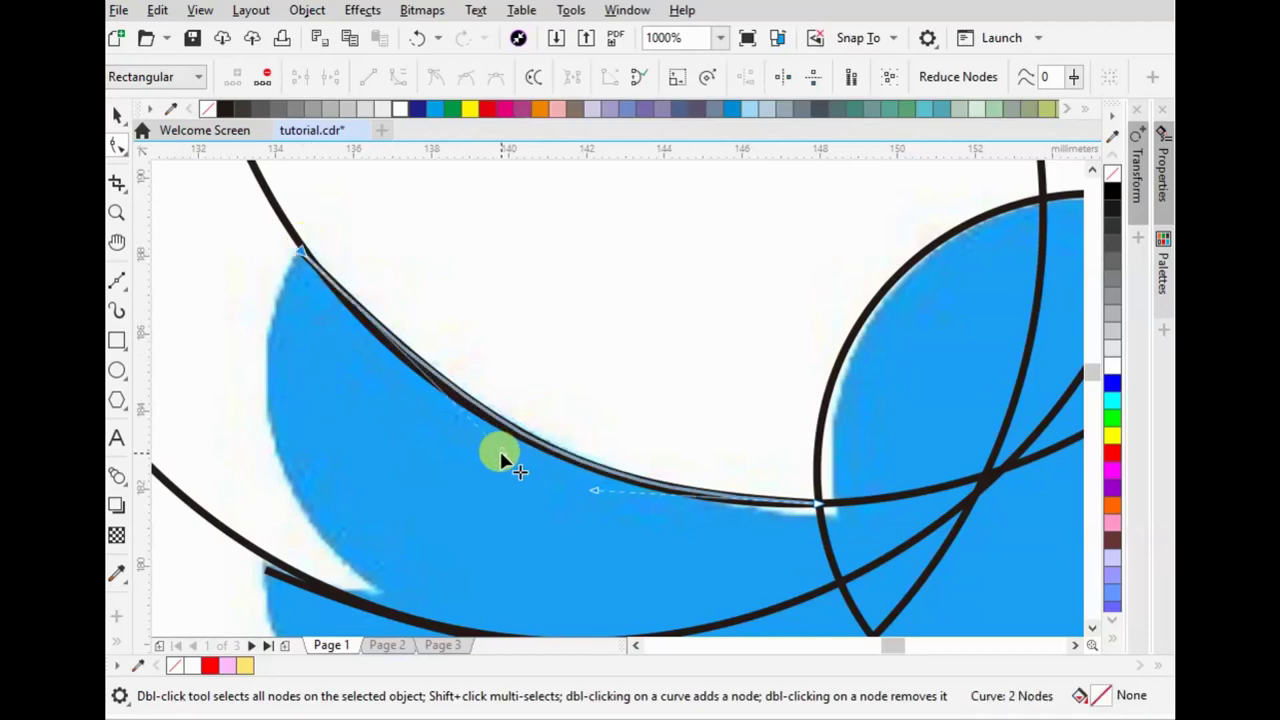
- Bend the wing curves so they follow the large guide circles
{"action": "left_click_drag", "start_coordinate": [499, 448], "coordinate": [451, 431]}
{"action": "scroll", "coordinate": [823, 354], "scroll_direction": "down", "scroll_amount": 2}
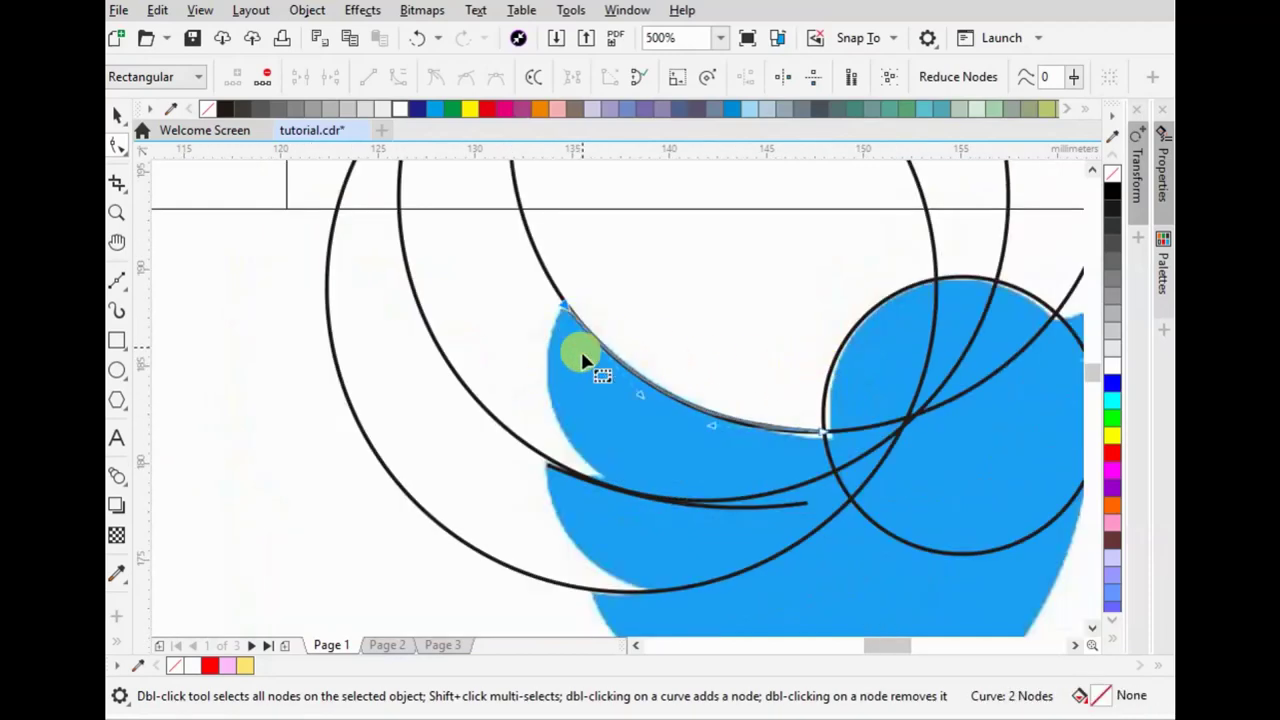
{"action": "left_click", "coordinate": [805, 510]}
{"action": "left_click_drag", "start_coordinate": [805, 510], "coordinate": [760, 494]}
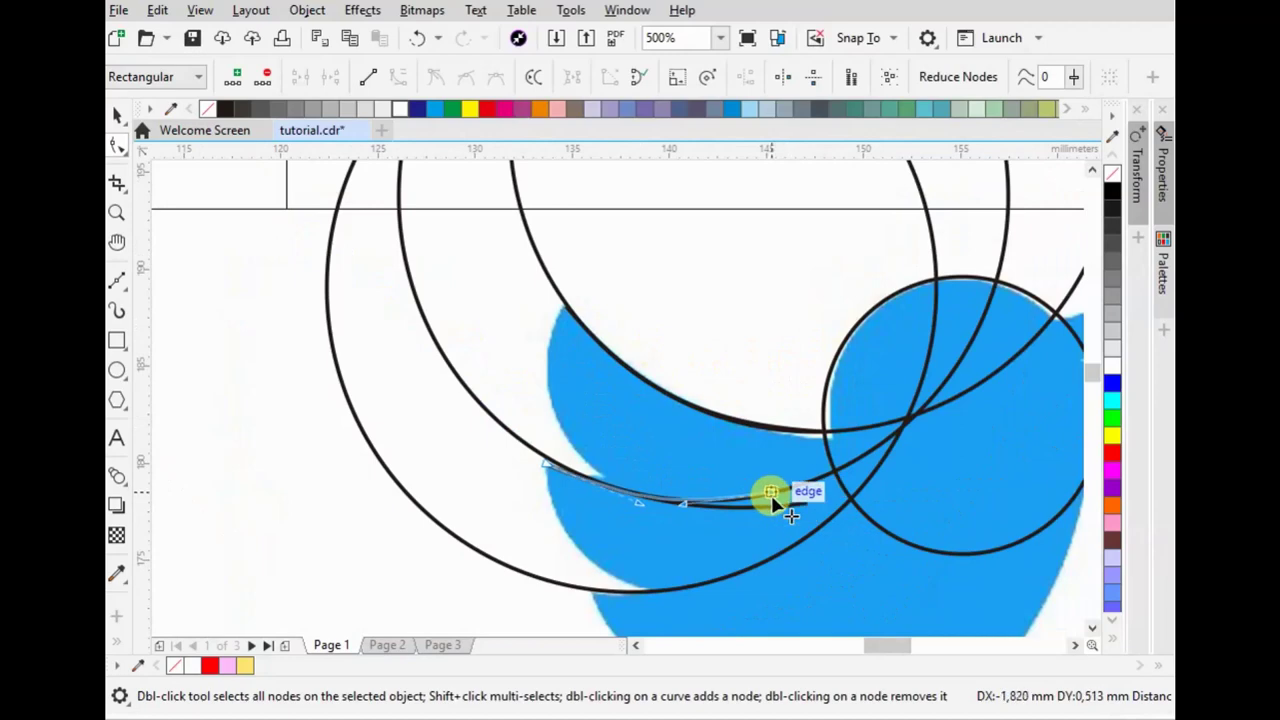
{"action": "left_click", "coordinate": [573, 485]}
{"action": "scroll", "coordinate": [549, 463], "scroll_direction": "up", "scroll_amount": 2}
{"action": "left_click_drag", "start_coordinate": [543, 457], "coordinate": [537, 451]}
{"action": "left_click_drag", "start_coordinate": [731, 532], "coordinate": [669, 520]}
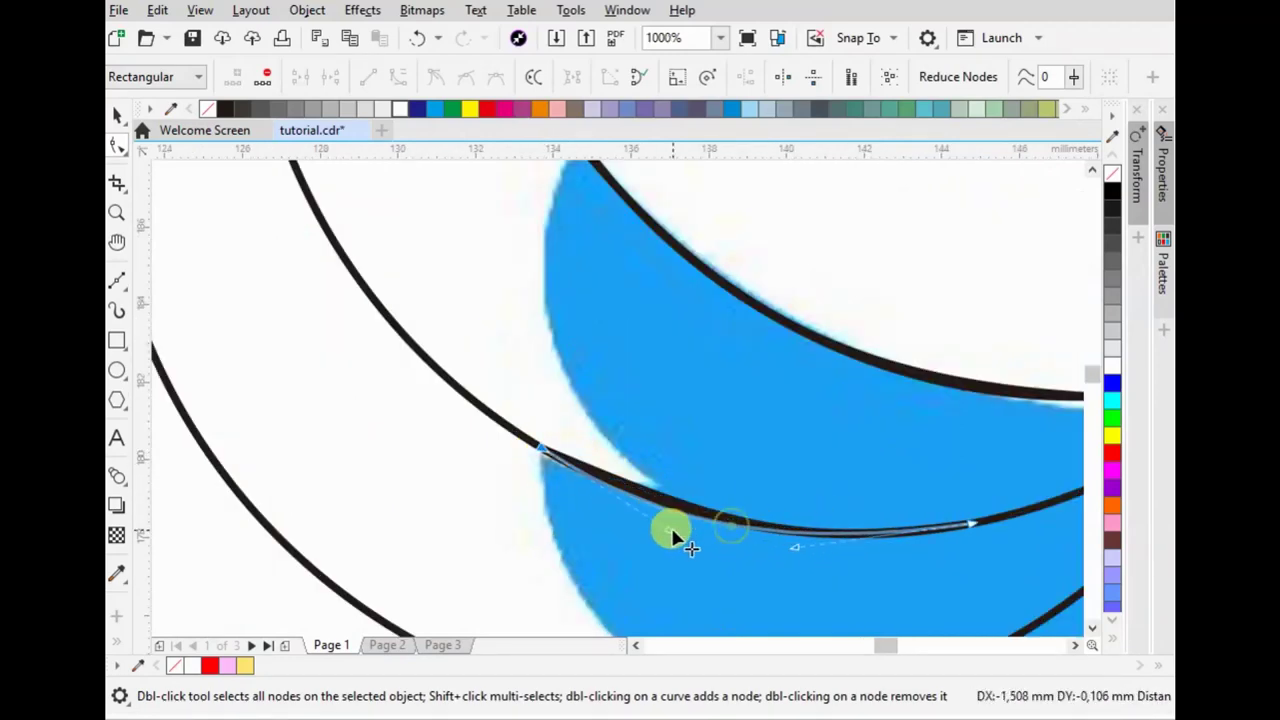
{"action": "left_click_drag", "start_coordinate": [794, 546], "coordinate": [829, 551]}
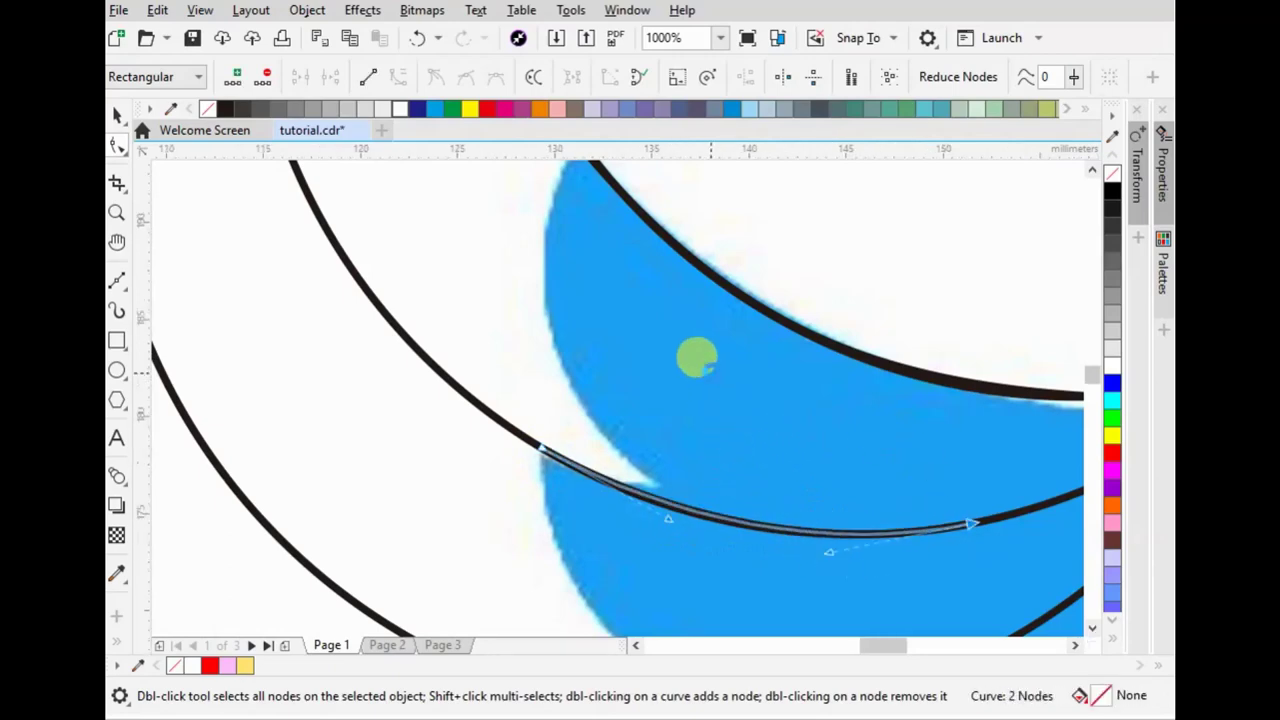
{"action": "scroll", "coordinate": [709, 371], "scroll_direction": "down", "scroll_amount": 4}
- Move the short curve to the wing's lower edge and rotate it about 22°
{"action": "left_click", "coordinate": [120, 122]}
{"action": "scroll", "coordinate": [688, 398], "scroll_direction": "up", "scroll_amount": 2}
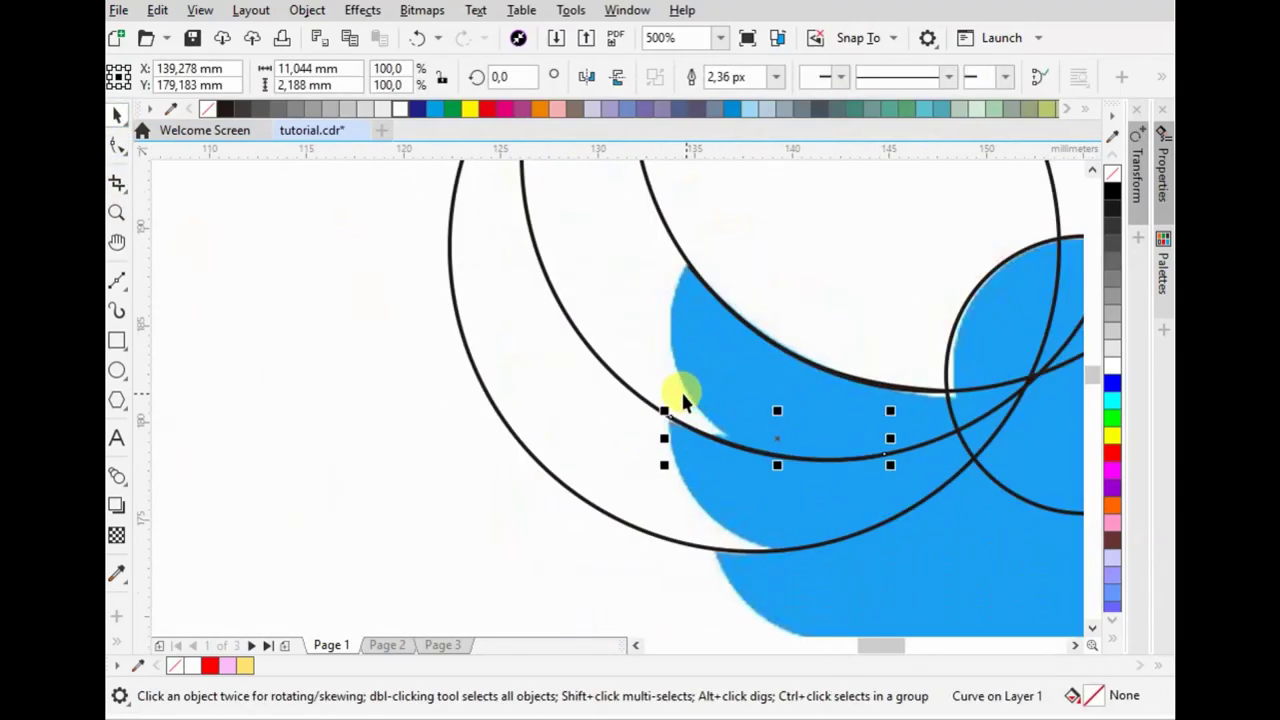
{"action": "left_click_drag", "start_coordinate": [670, 420], "coordinate": [712, 553]}
{"action": "left_click", "coordinate": [837, 586]}
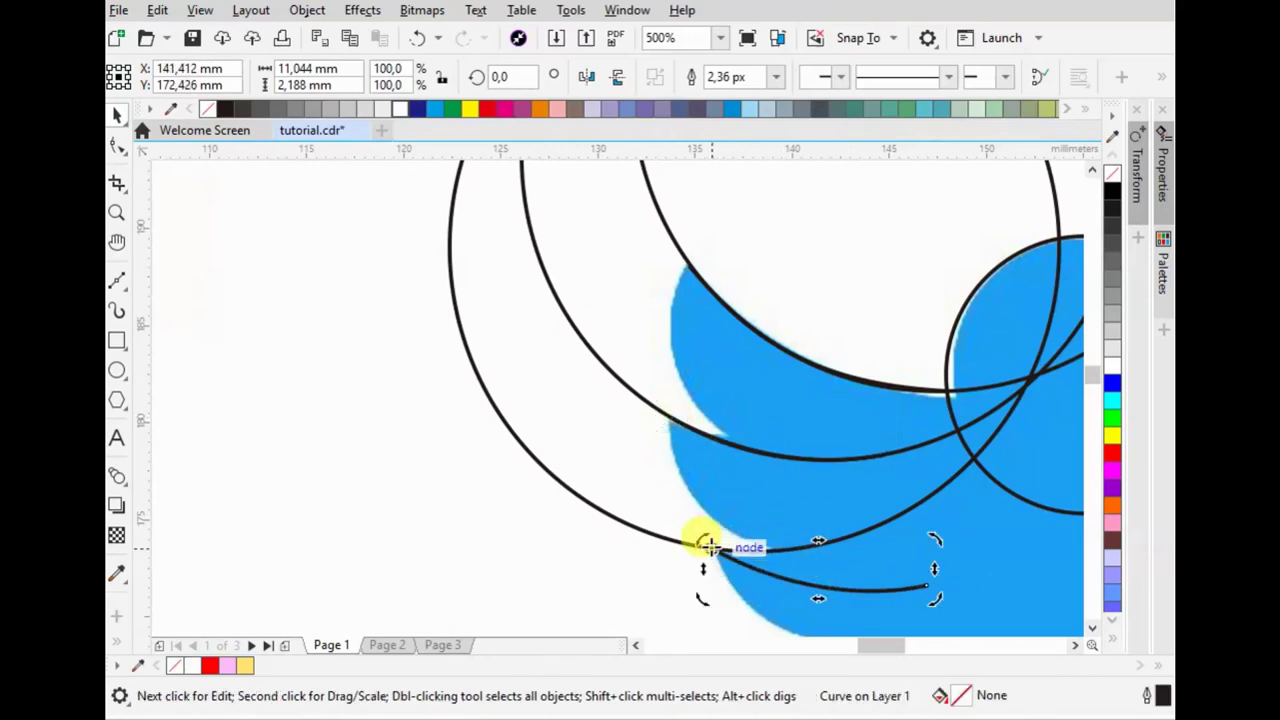
{"action": "left_click_drag", "start_coordinate": [932, 538], "coordinate": [907, 454]}
{"action": "scroll", "coordinate": [526, 437], "scroll_direction": "down", "scroll_amount": 2}
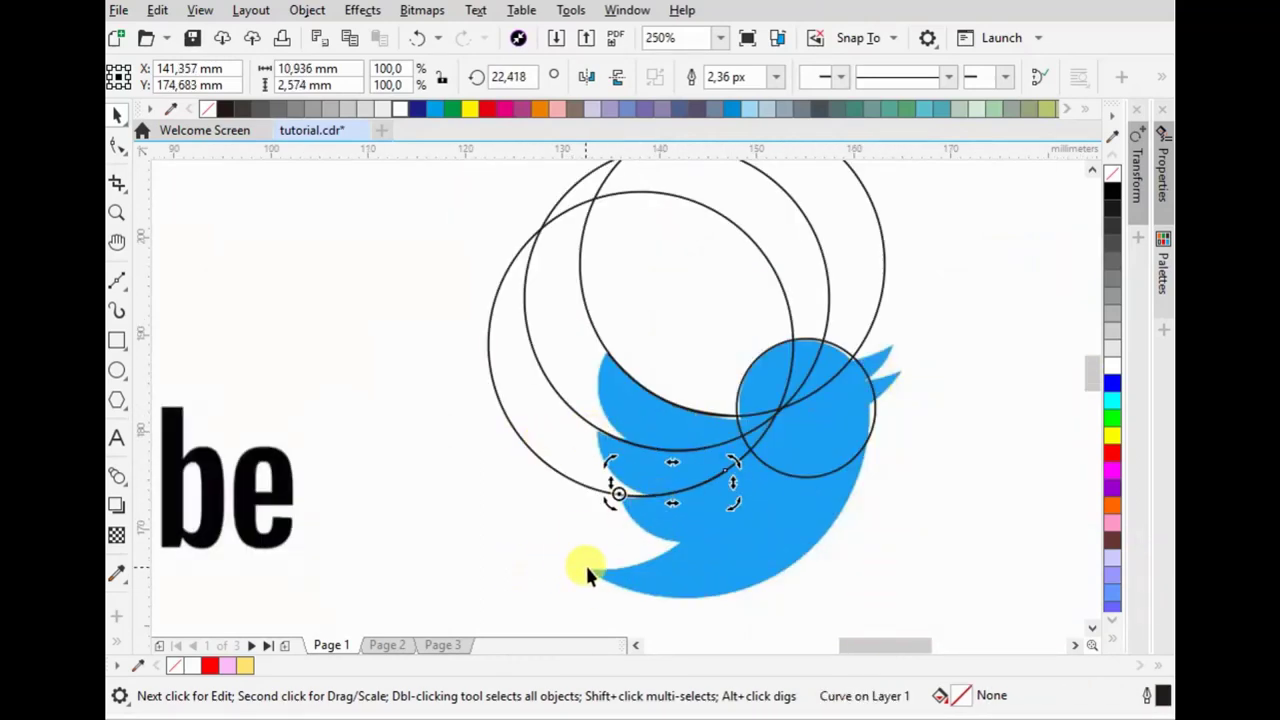
{"action": "left_click", "coordinate": [862, 262]}
- Resize a large circle to about 38 mm and fit it over the bird's belly
{"action": "left_click_drag", "start_coordinate": [862, 262], "coordinate": [788, 390]}
{"action": "left_click_drag", "start_coordinate": [822, 280], "coordinate": [951, 166]}
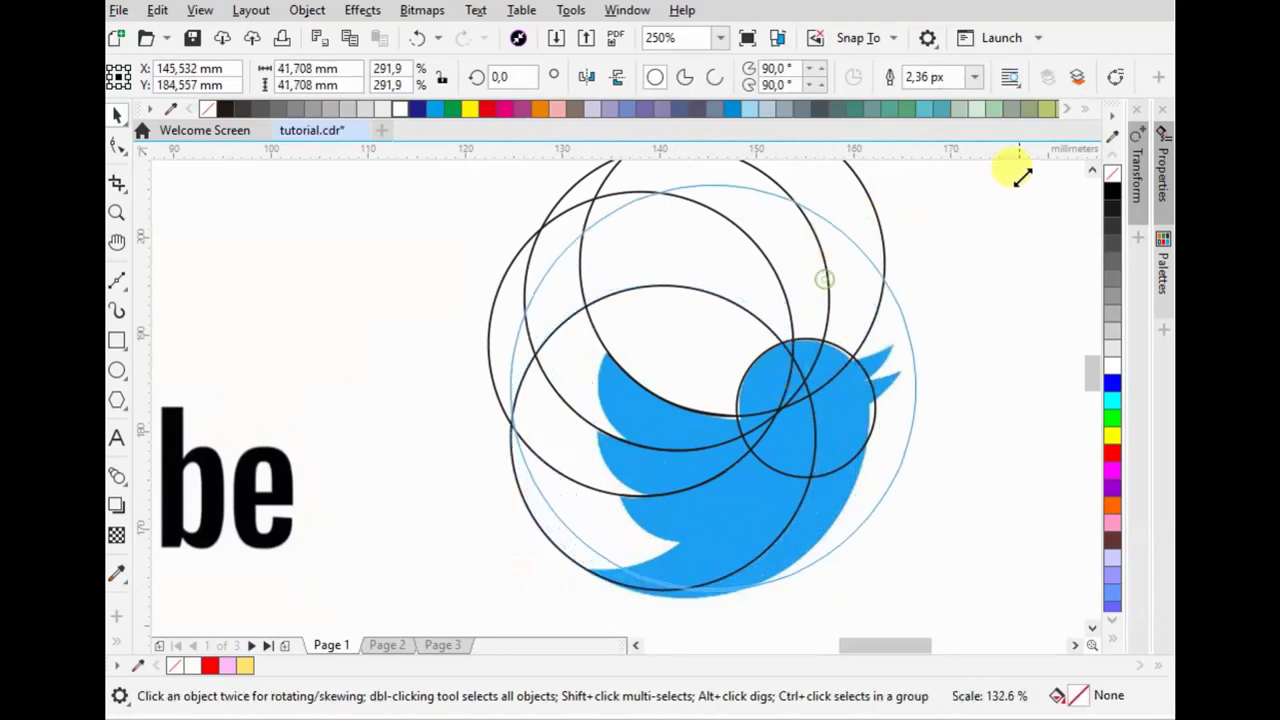
{"action": "mouse_move", "coordinate": [929, 357]}
{"action": "left_mouse_down"}
{"action": "mouse_move", "coordinate": [862, 385]}
{"action": "mouse_move", "coordinate": [860, 372]}
{"action": "left_mouse_up"}
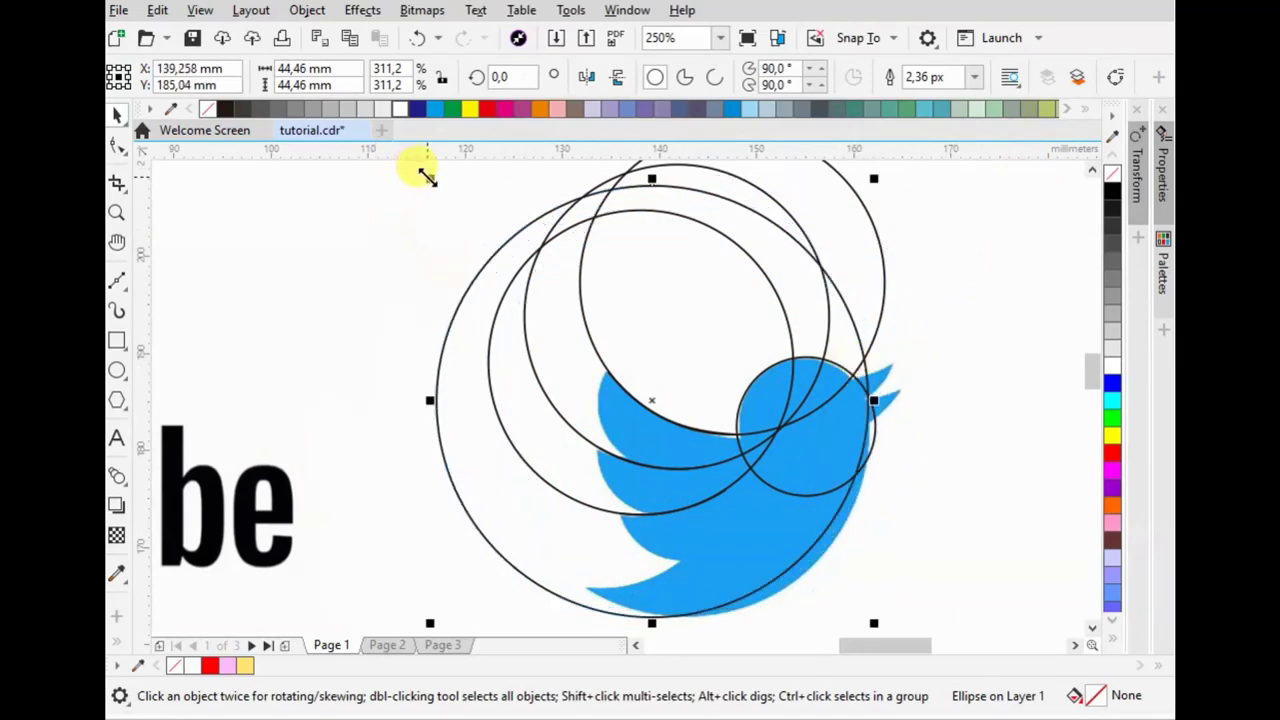
{"action": "left_click_drag", "start_coordinate": [430, 178], "coordinate": [487, 220]}
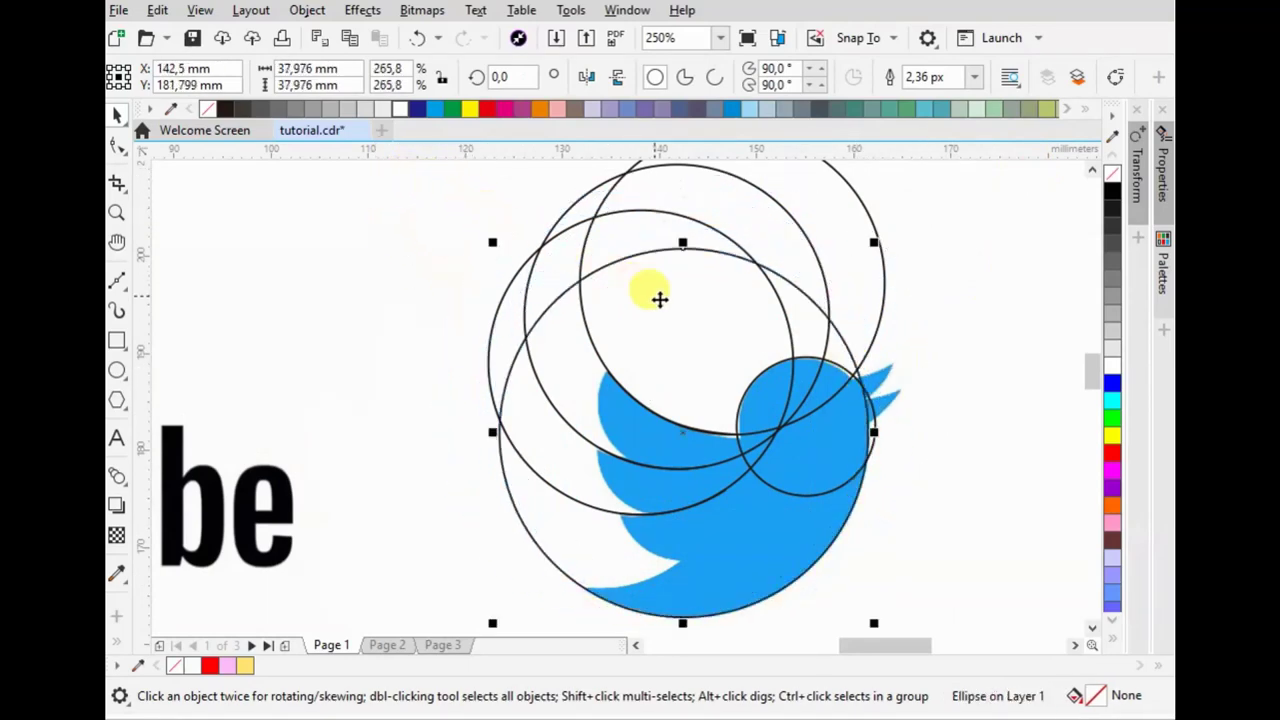
- Convert the circle to curves and delete nodes until only the belly arc remains
{"action": "left_click", "coordinate": [1115, 76]}
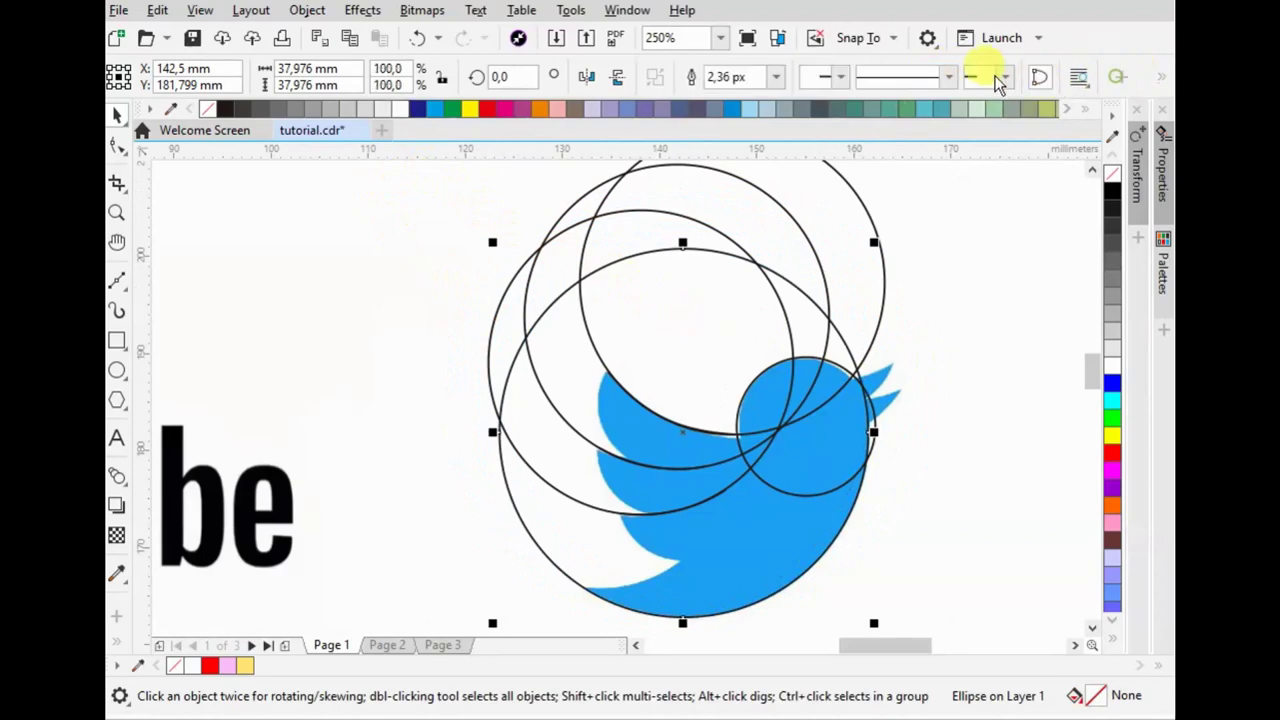
{"action": "key", "text": "F10"}
{"action": "key", "text": "Delete"}
{"action": "left_click", "coordinate": [683, 247]}
{"action": "key", "text": "Delete"}
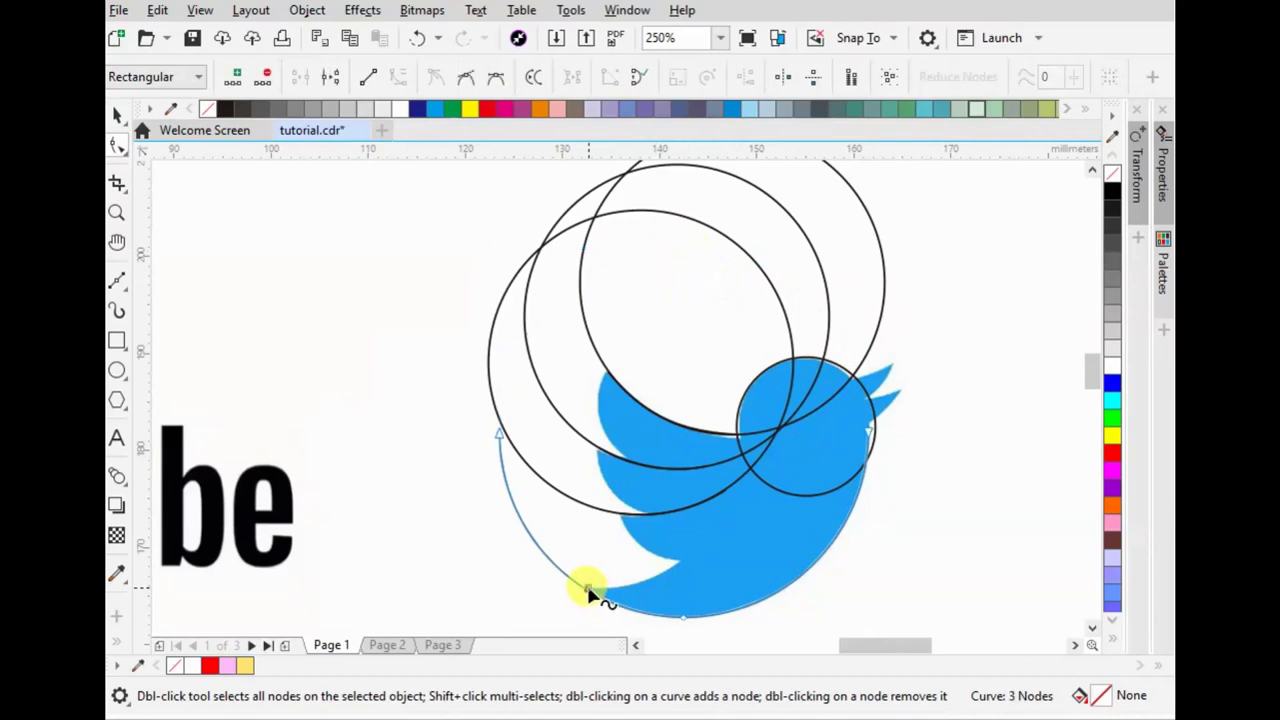
{"action": "double_click", "coordinate": [588, 592]}
{"action": "double_click", "coordinate": [503, 440]}
{"action": "scroll", "coordinate": [880, 400], "scroll_direction": "up", "scroll_amount": 2}
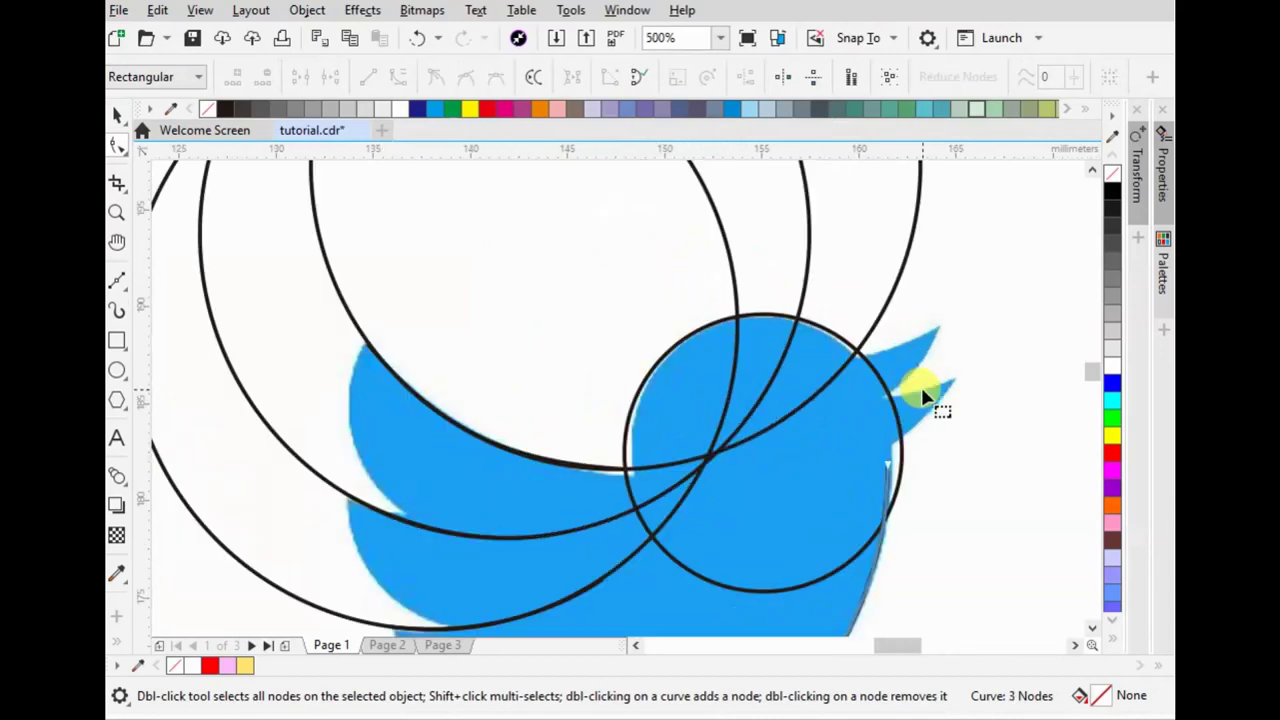
- Draw two straight lines off the head circle meeting at a pointed beak tip
{"action": "left_click", "coordinate": [118, 279]}
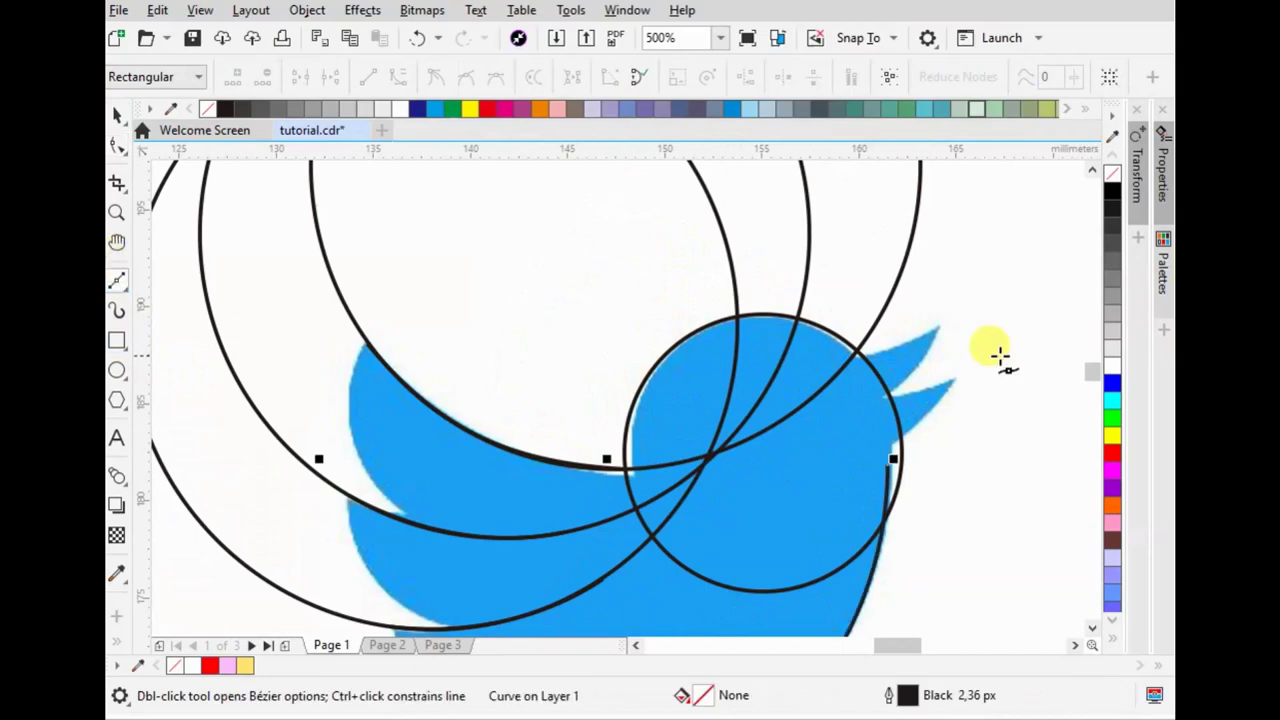
{"action": "left_click", "coordinate": [858, 350]}
{"action": "left_click", "coordinate": [943, 333]}
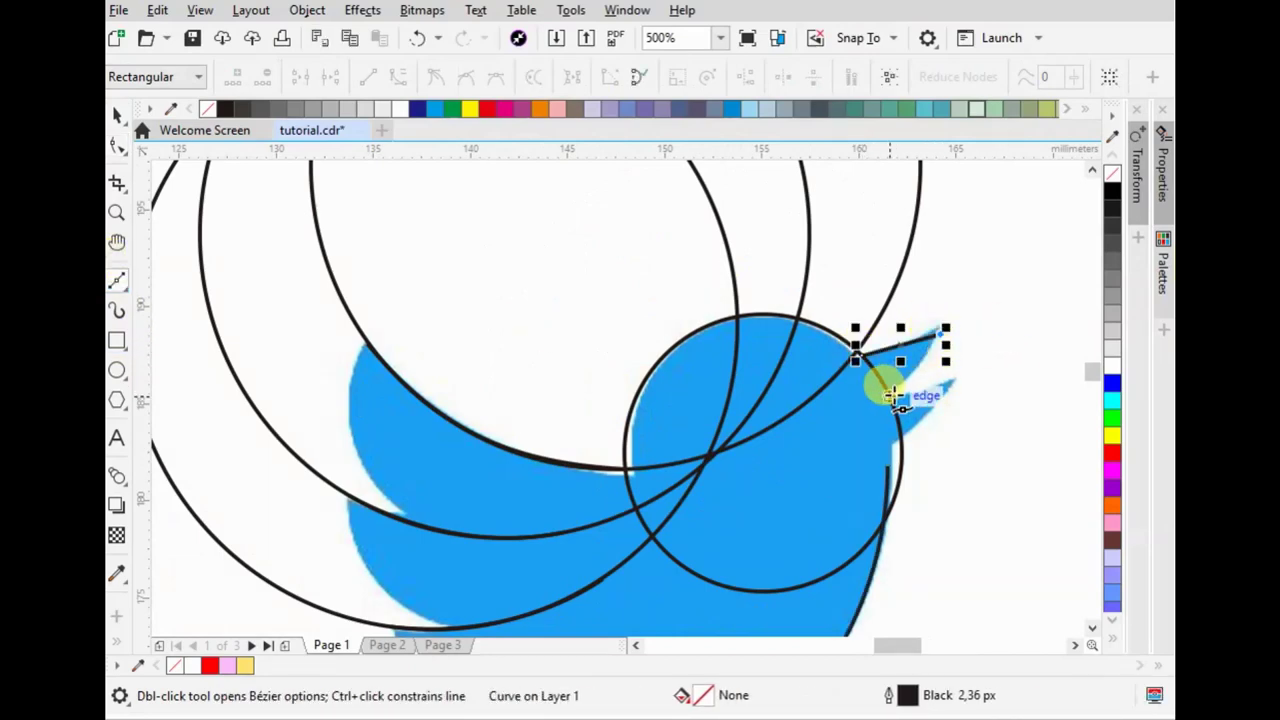
{"action": "left_click", "coordinate": [117, 113]}
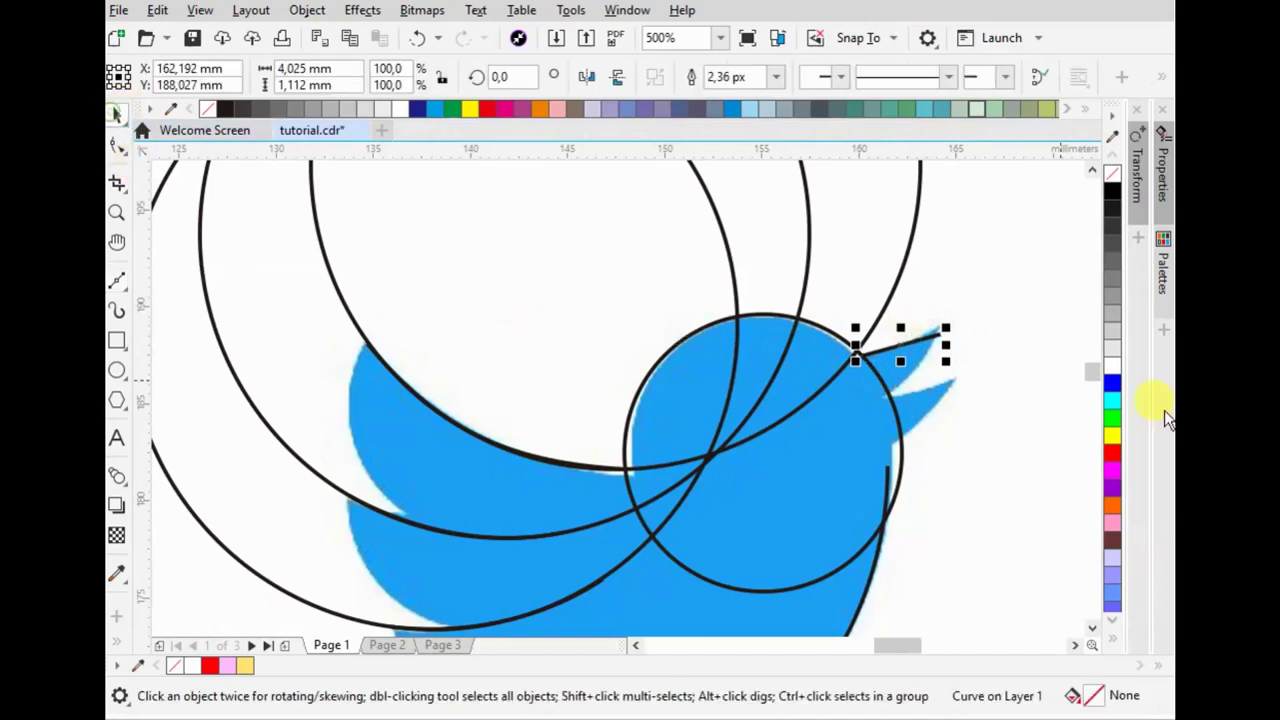
{"action": "mouse_move", "coordinate": [862, 353]}
{"action": "left_mouse_down"}
{"action": "mouse_move", "coordinate": [904, 431]}
{"action": "mouse_move", "coordinate": [952, 371]}
{"action": "left_mouse_up"}
{"action": "key", "text": "F10"}
{"action": "left_click_drag", "start_coordinate": [893, 436], "coordinate": [899, 447]}
{"action": "key", "text": "Escape"}
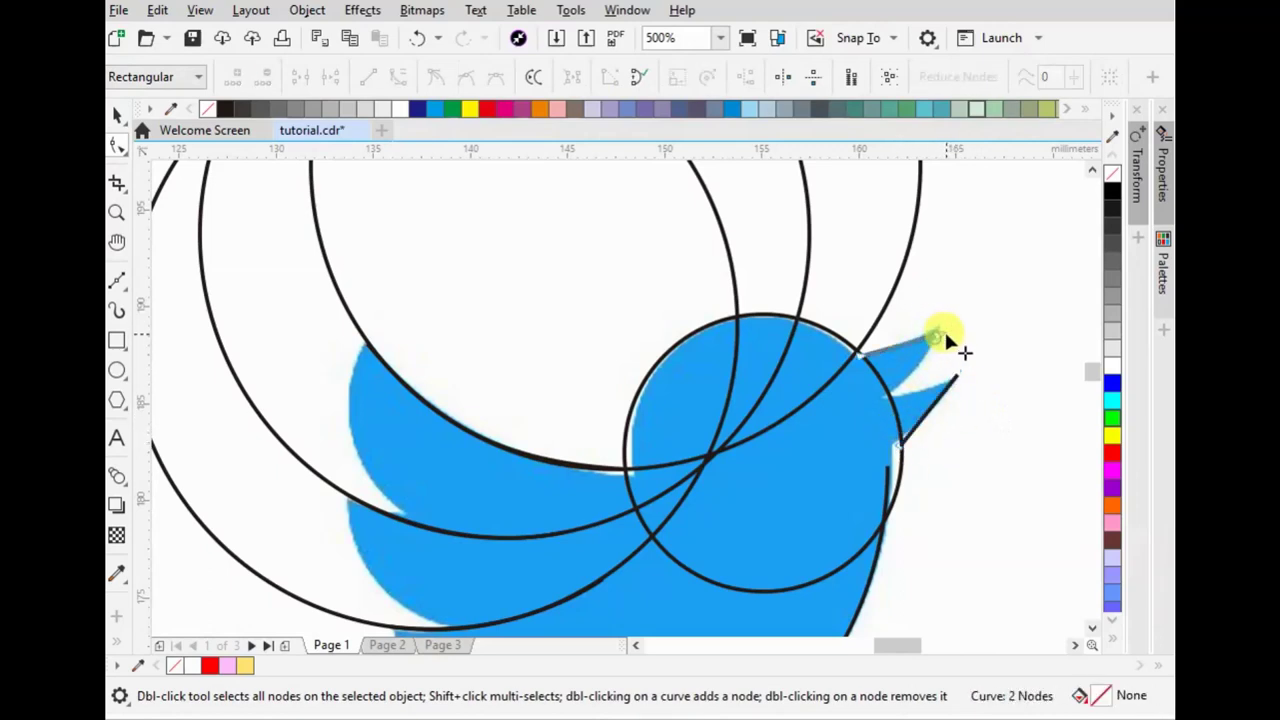
{"action": "left_click_drag", "start_coordinate": [940, 333], "coordinate": [952, 376]}
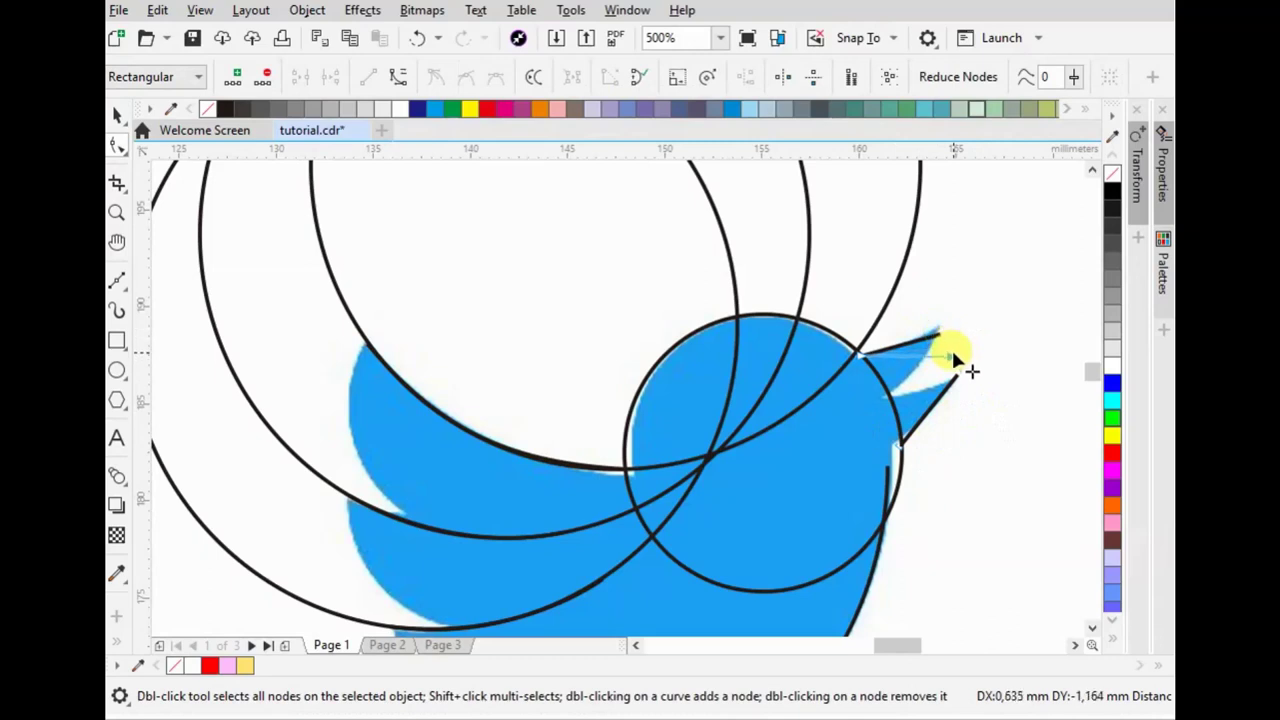
{"action": "mouse_move", "coordinate": [955, 355]}
{"action": "left_mouse_down"}
{"action": "mouse_move", "coordinate": [905, 452]}
{"action": "mouse_move", "coordinate": [895, 430]}
{"action": "left_mouse_up"}
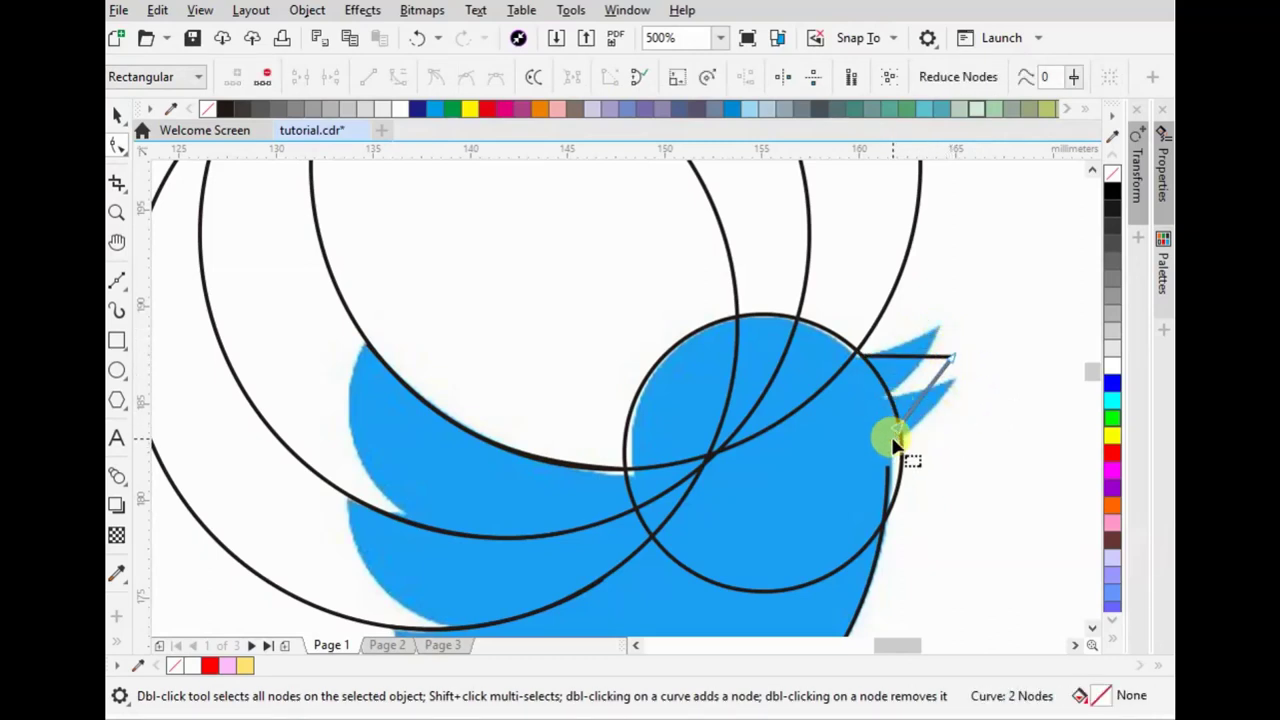
- Delete the large construction circles and convert the head circle to curves
{"action": "left_click", "coordinate": [118, 116]}
{"action": "left_click", "coordinate": [401, 203]}
{"action": "key", "text": "Delete"}
{"action": "left_click", "coordinate": [634, 230]}
{"action": "key", "text": "Delete"}
{"action": "scroll", "coordinate": [720, 298], "scroll_direction": "down", "scroll_amount": 1}
{"action": "left_click", "coordinate": [786, 376]}
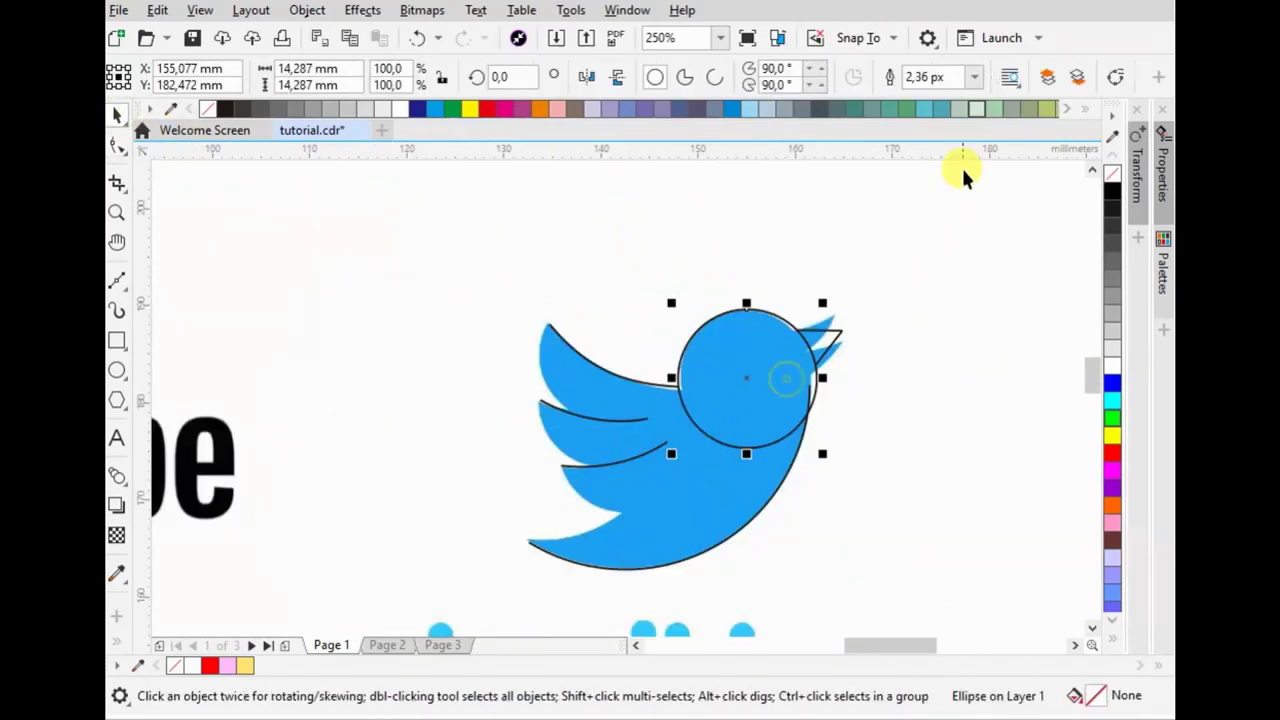
{"action": "left_click", "coordinate": [1116, 78]}
{"action": "scroll", "coordinate": [830, 300], "scroll_direction": "up", "scroll_amount": 1}
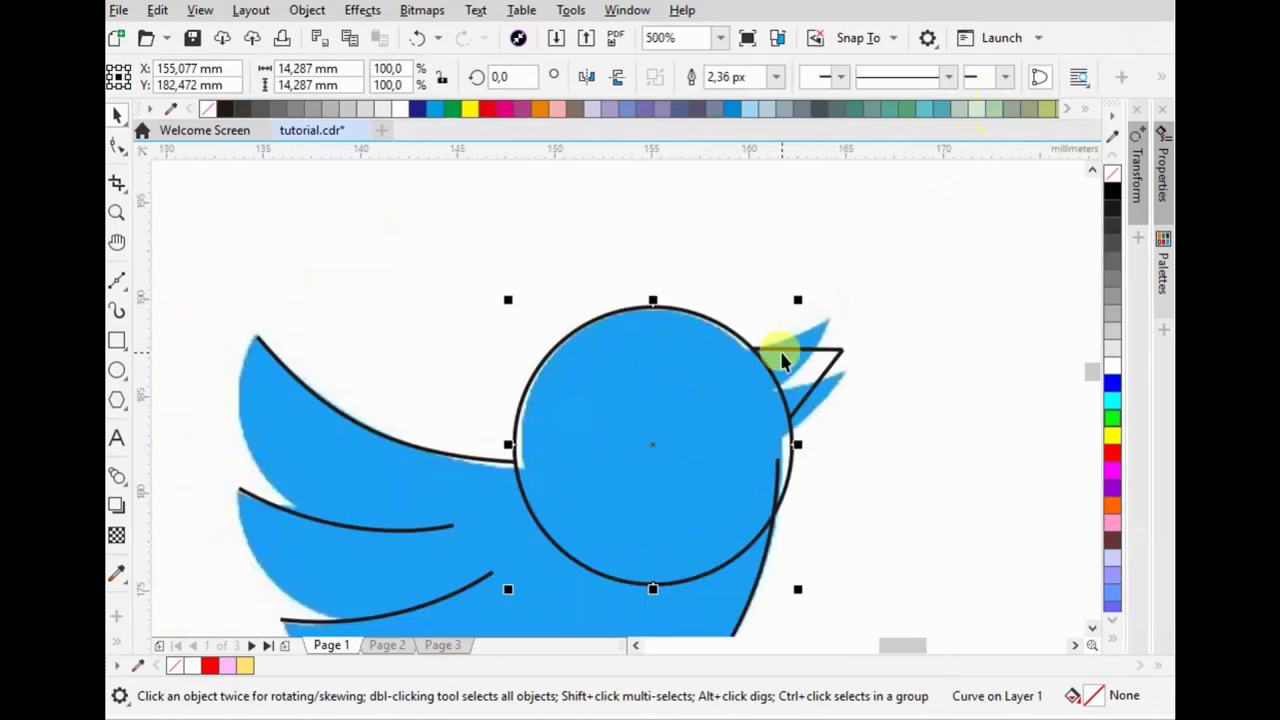
- Undo stray node selections and double-click to add a node at the wing-head junction
{"action": "key", "text": "F10"}
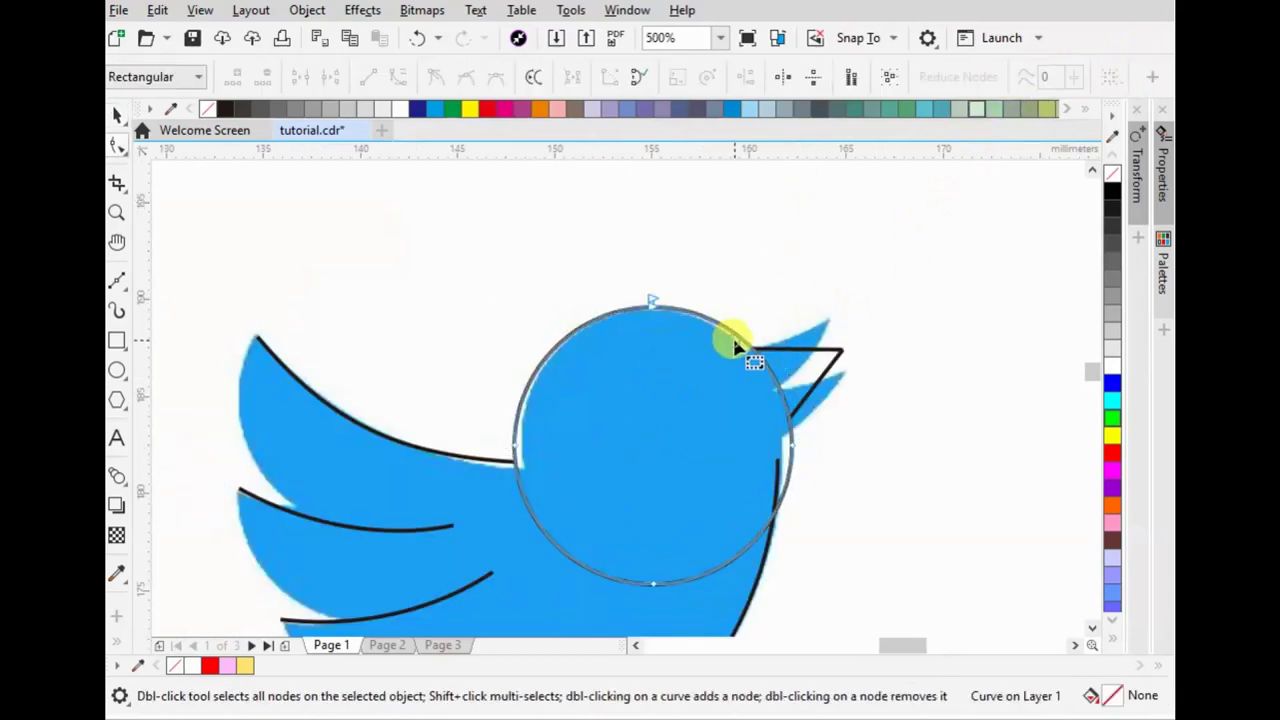
{"action": "left_click", "coordinate": [515, 468]}
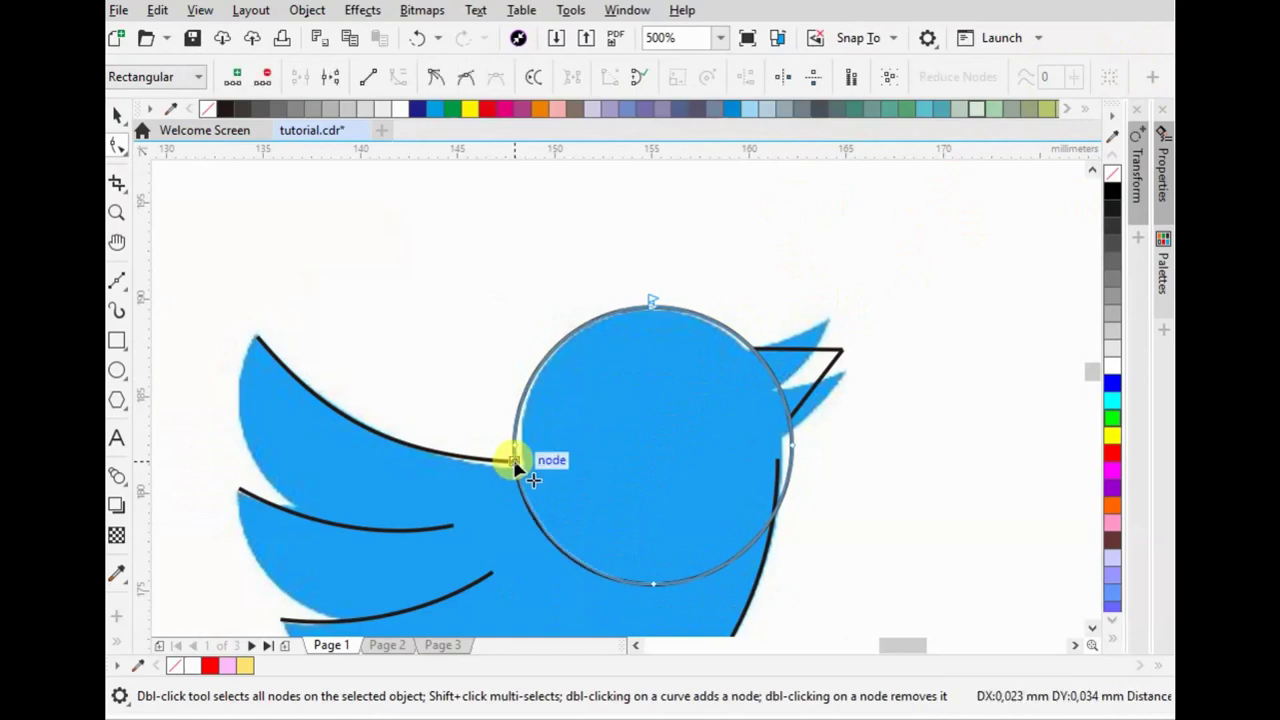
{"action": "left_click", "coordinate": [416, 38]}
{"action": "scroll", "coordinate": [527, 481], "scroll_direction": "up", "scroll_amount": 2}
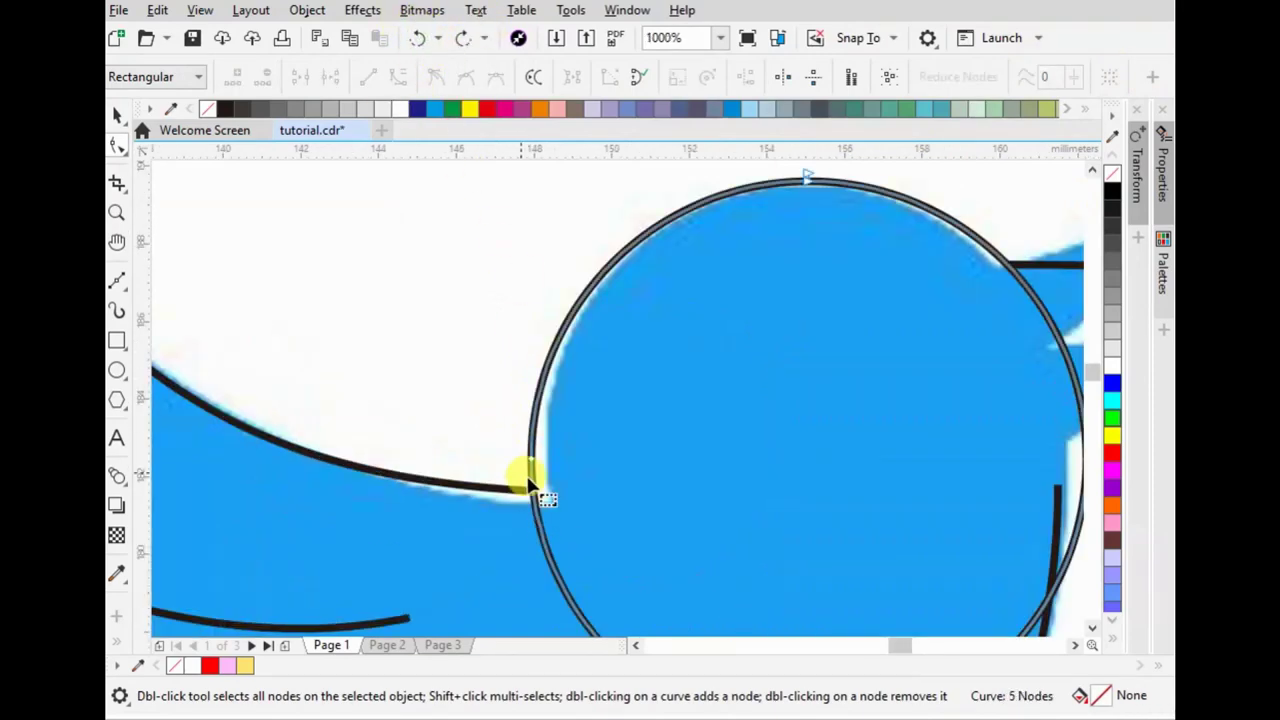
{"action": "left_click", "coordinate": [533, 492]}
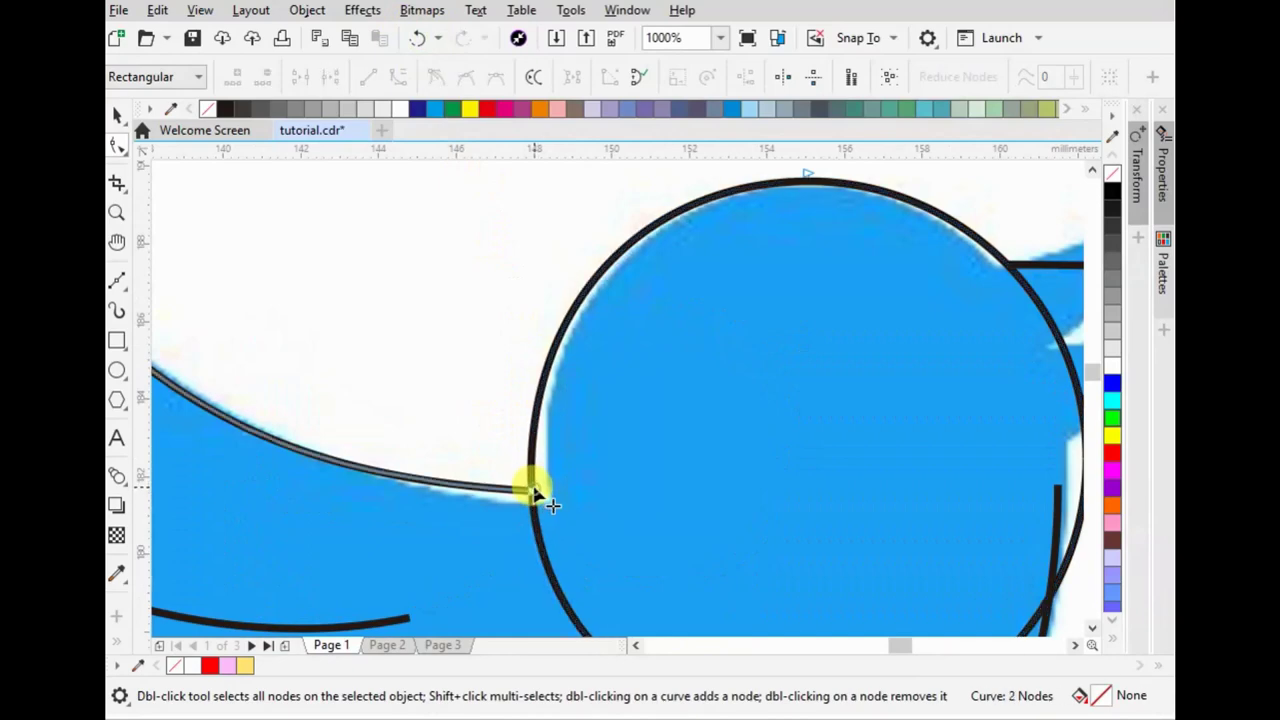
{"action": "left_click", "coordinate": [418, 40]}
{"action": "left_click", "coordinate": [612, 422]}
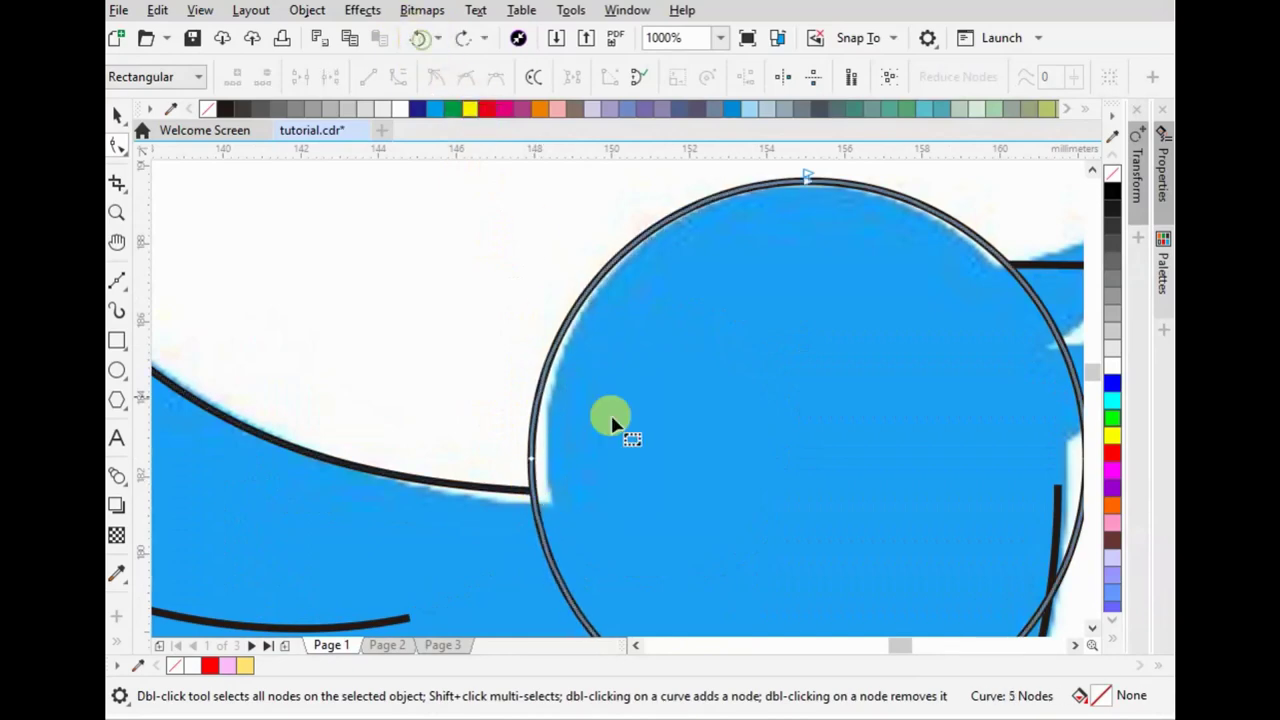
{"action": "double_click", "coordinate": [533, 492]}
{"action": "scroll", "coordinate": [510, 392], "scroll_direction": "down", "scroll_amount": 2}
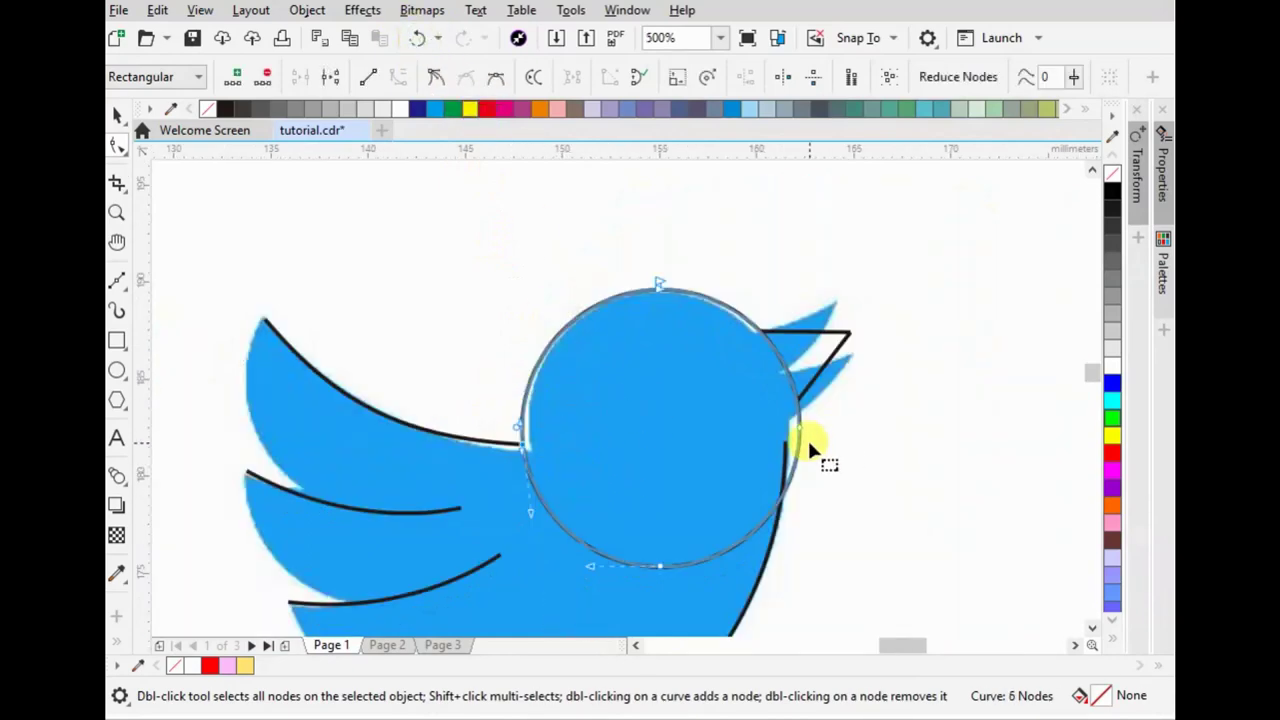
{"action": "scroll", "coordinate": [807, 437], "scroll_direction": "up", "scroll_amount": 2}
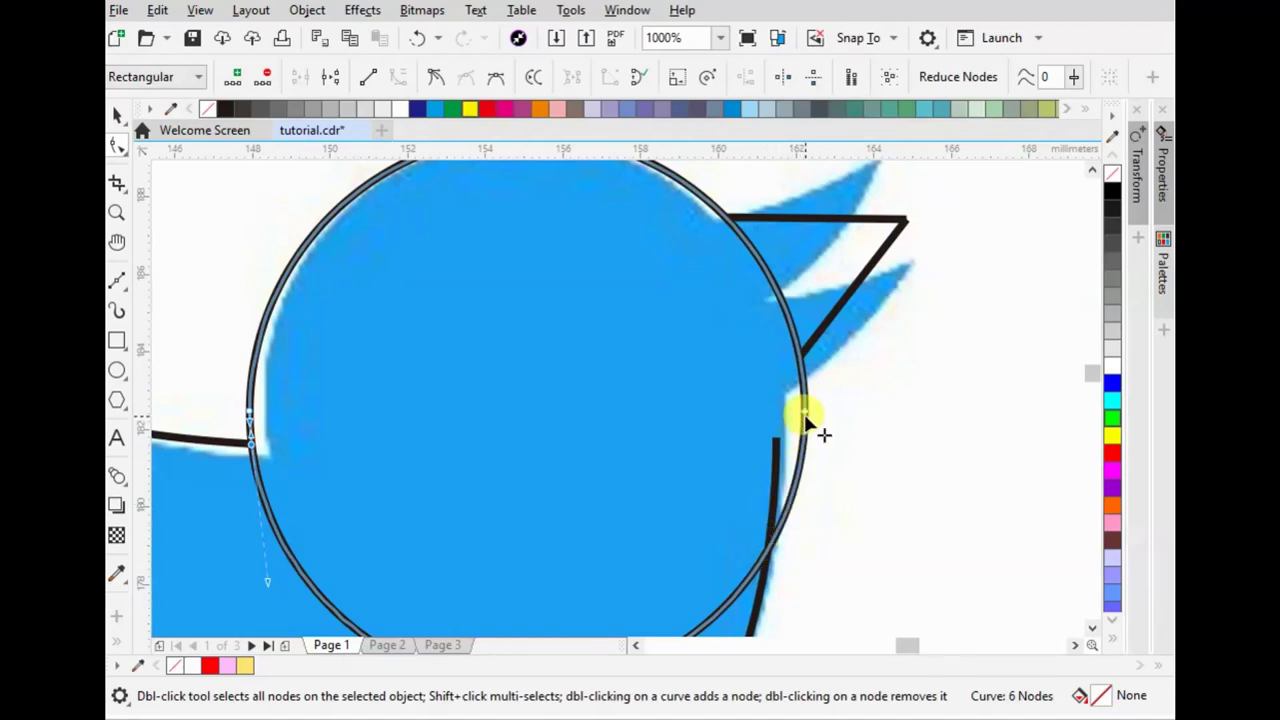
{"action": "scroll", "coordinate": [783, 374], "scroll_direction": "down", "scroll_amount": 2}
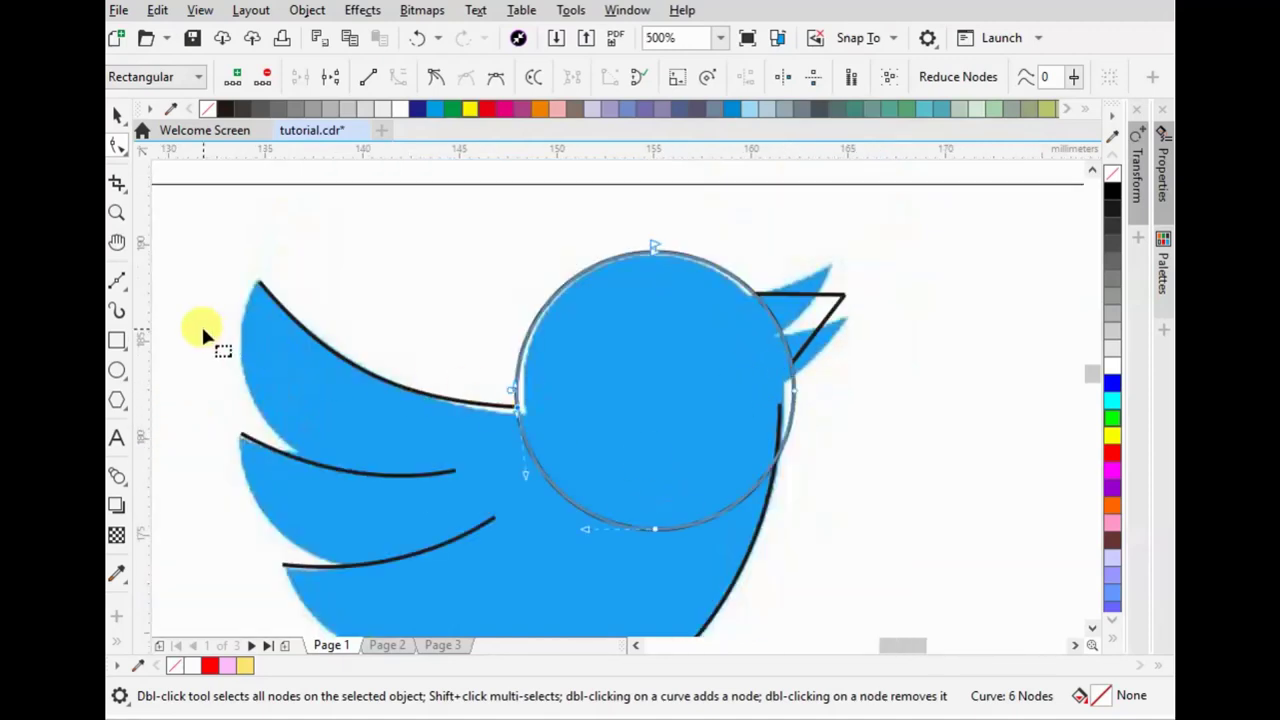
- Cut the head circle's lower half away with a rectangle using Back Minus Front
{"action": "left_click_drag", "start_coordinate": [472, 429], "coordinate": [862, 536]}
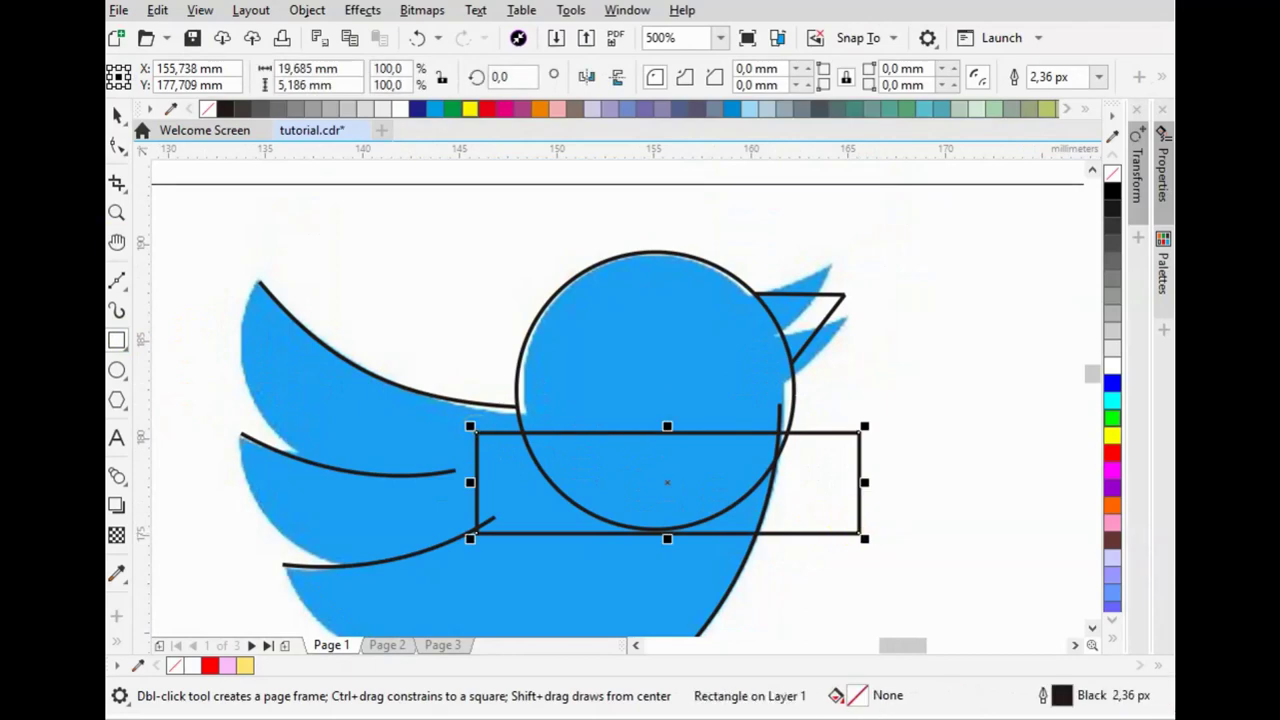
{"action": "key", "text": "space"}
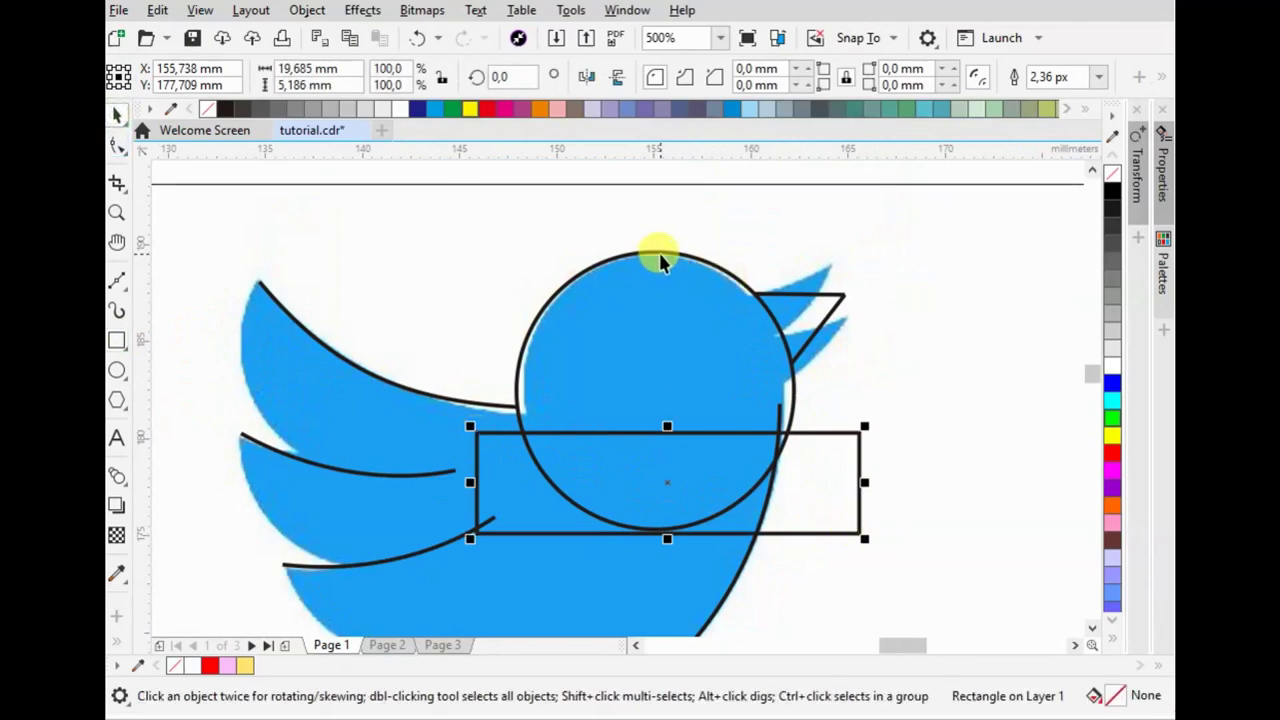
{"action": "left_click", "coordinate": [660, 258], "text": "shift"}
{"action": "left_click", "coordinate": [845, 78]}
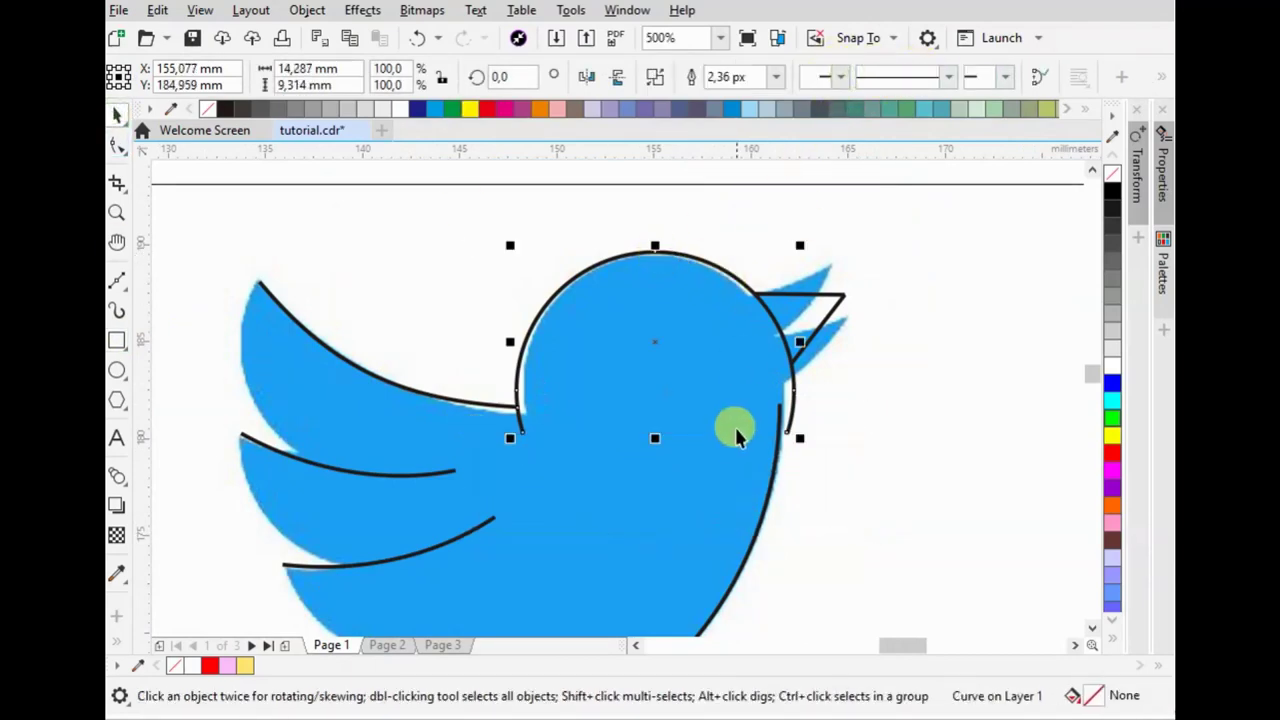
{"action": "key", "text": "F10"}
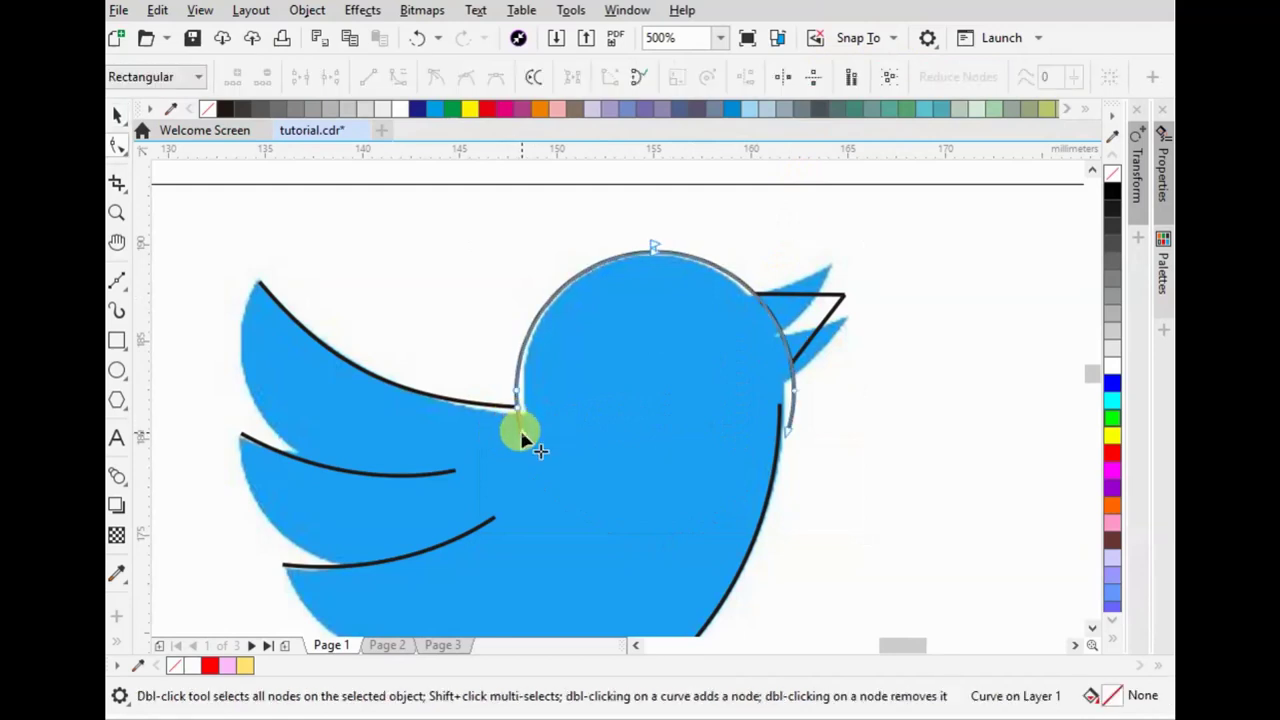
{"action": "scroll", "coordinate": [775, 425], "scroll_direction": "up", "scroll_amount": 1}
{"action": "left_click_drag", "start_coordinate": [790, 392], "coordinate": [818, 364]}
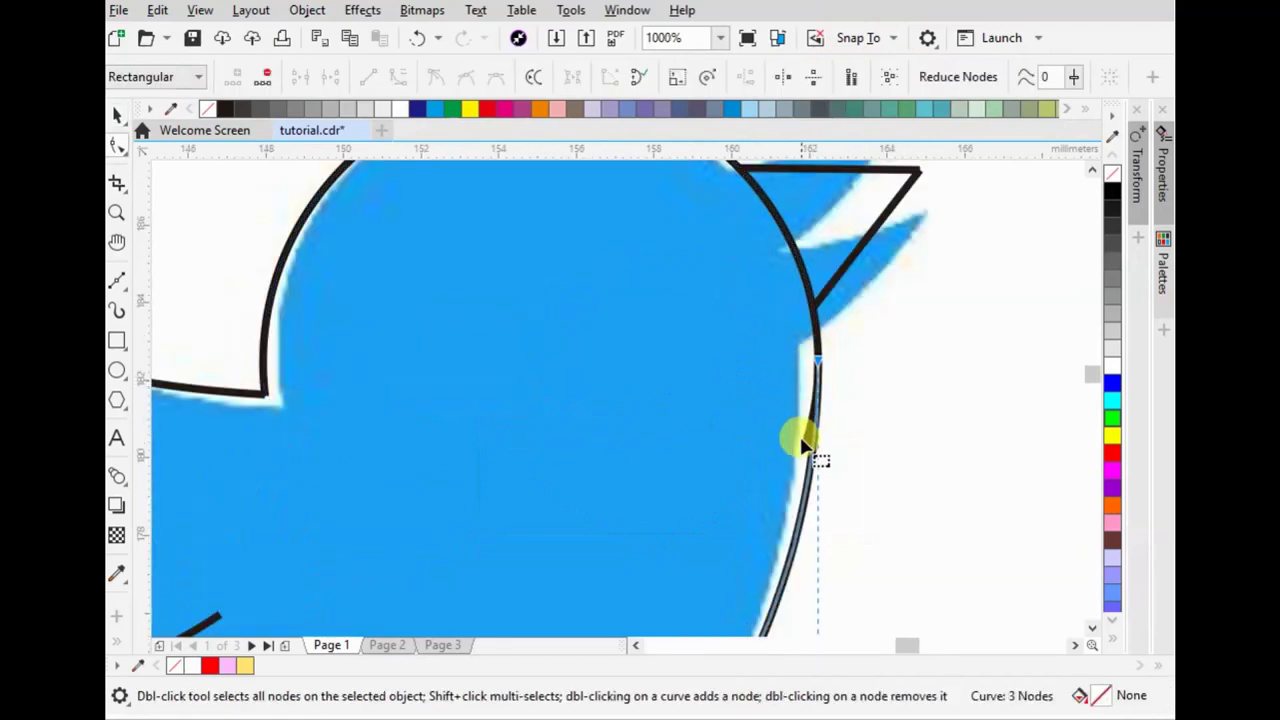
- Merge a square with the head beside the beak, then move the reference logo right
{"action": "left_click", "coordinate": [121, 124]}
{"action": "scroll", "coordinate": [628, 347], "scroll_direction": "down", "scroll_amount": 2}
{"action": "scroll", "coordinate": [714, 286], "scroll_direction": "up", "scroll_amount": 2}
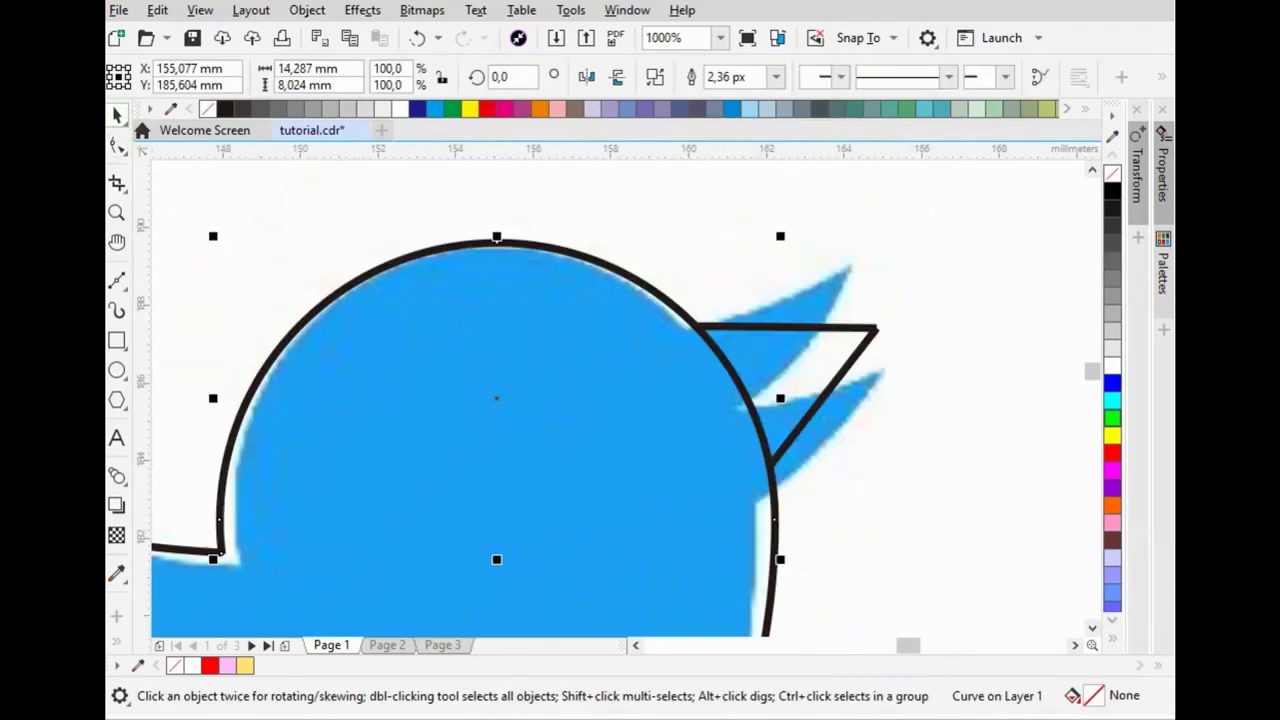
{"action": "left_click", "coordinate": [117, 340]}
{"action": "left_click_drag", "start_coordinate": [645, 467], "coordinate": [776, 322]}
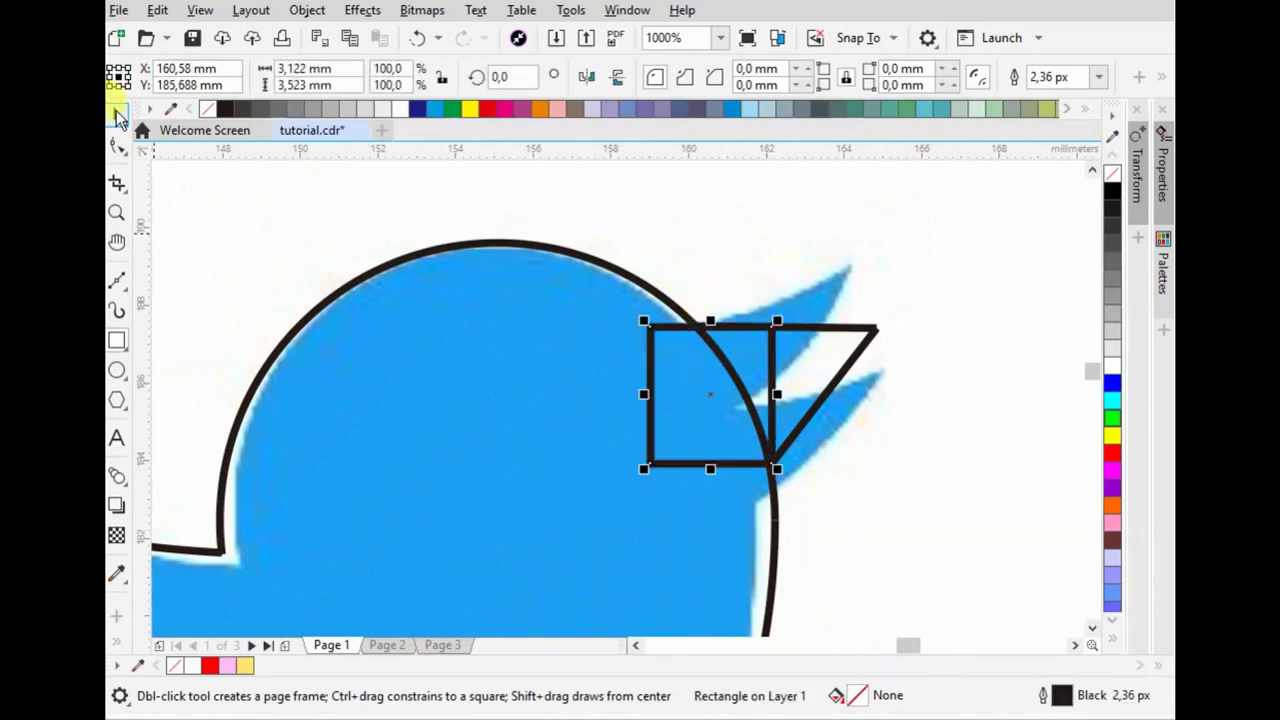
{"action": "left_click", "coordinate": [116, 117]}
{"action": "left_click", "coordinate": [651, 289], "text": "shift"}
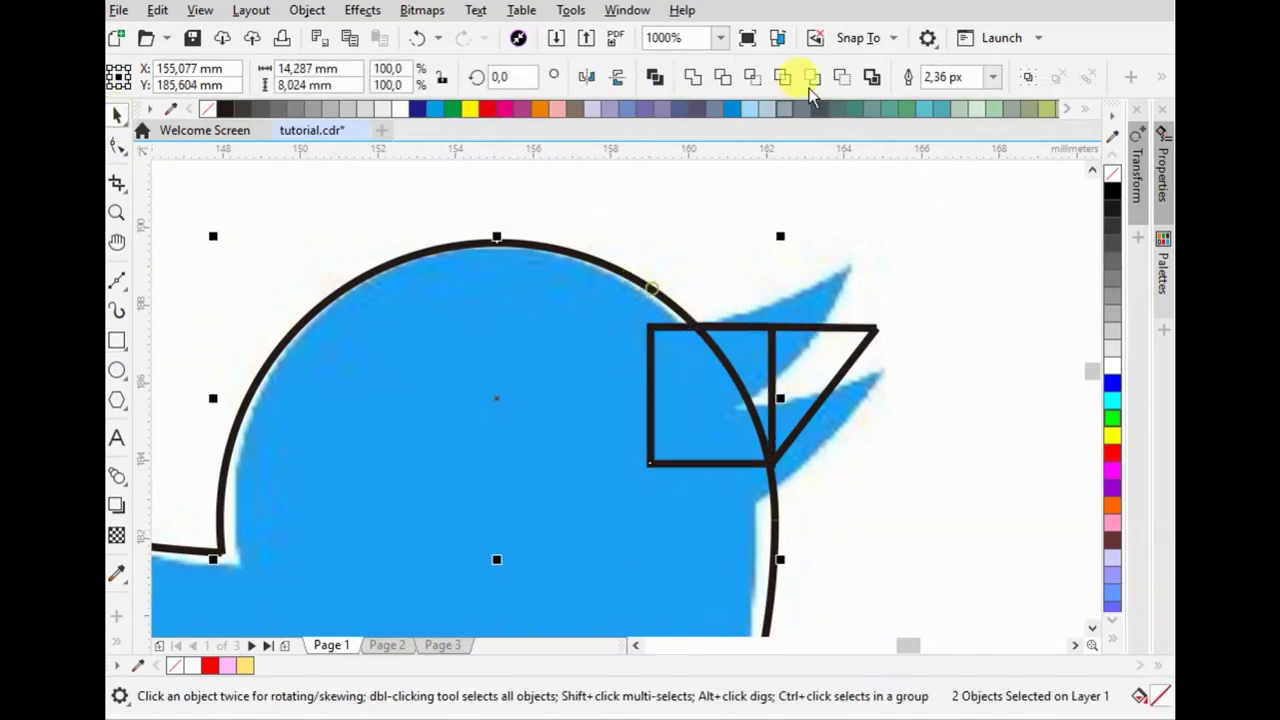
{"action": "left_click", "coordinate": [838, 80]}
{"action": "scroll", "coordinate": [666, 277], "scroll_direction": "down", "scroll_amount": 5}
{"action": "mouse_move", "coordinate": [623, 331]}
{"action": "left_mouse_down"}
{"action": "mouse_move", "coordinate": [821, 321]}
{"action": "mouse_move", "coordinate": [946, 288]}
{"action": "left_mouse_up"}
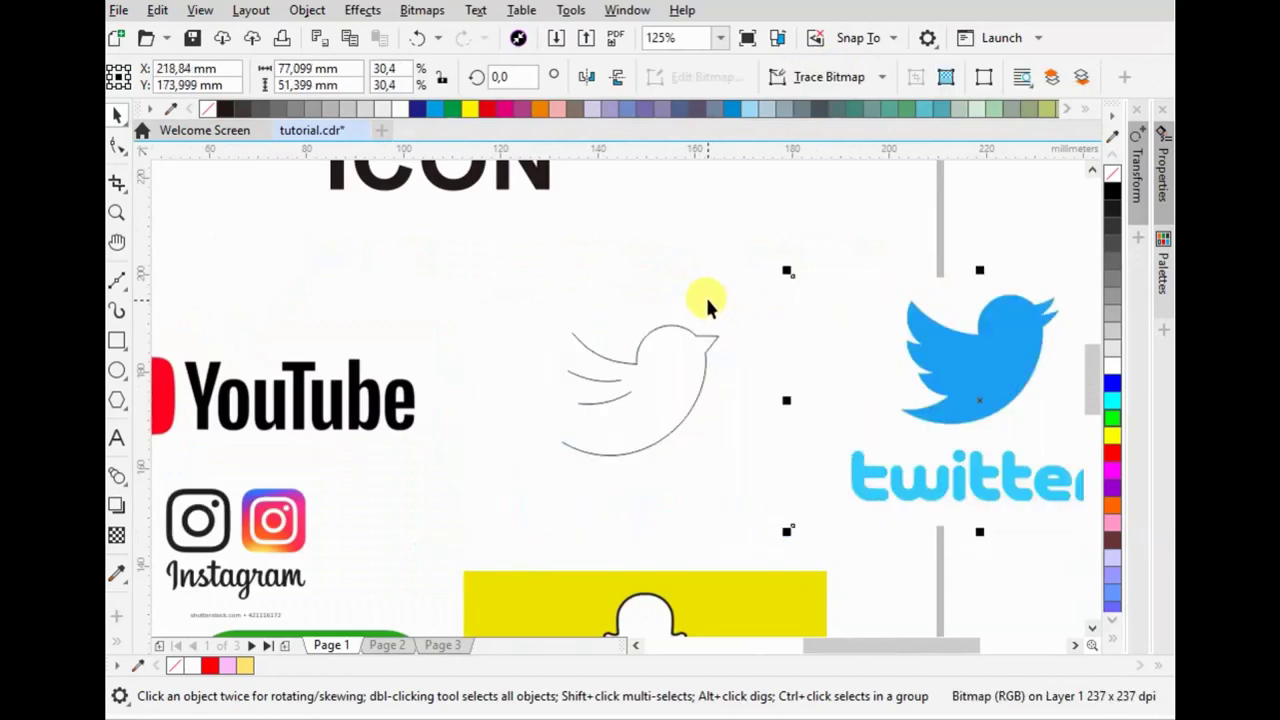
- Give all bird outline pieces a 20 px stroke and resize the bird to about 19.3 × 16 mm
{"action": "left_click_drag", "start_coordinate": [494, 494], "coordinate": [742, 278]}
{"action": "left_click", "coordinate": [997, 83]}
{"action": "left_click", "coordinate": [943, 256]}
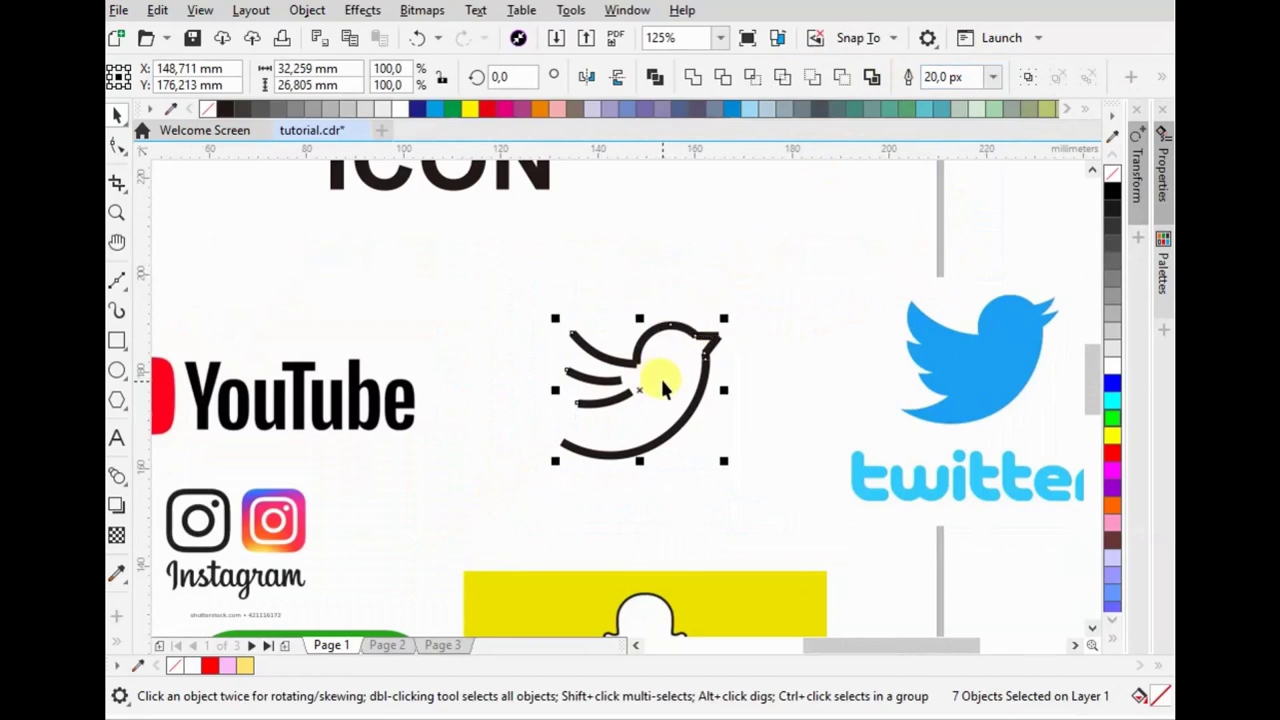
{"action": "scroll", "coordinate": [660, 385], "scroll_direction": "up", "scroll_amount": 2}
{"action": "scroll", "coordinate": [609, 380], "scroll_direction": "down", "scroll_amount": 2}
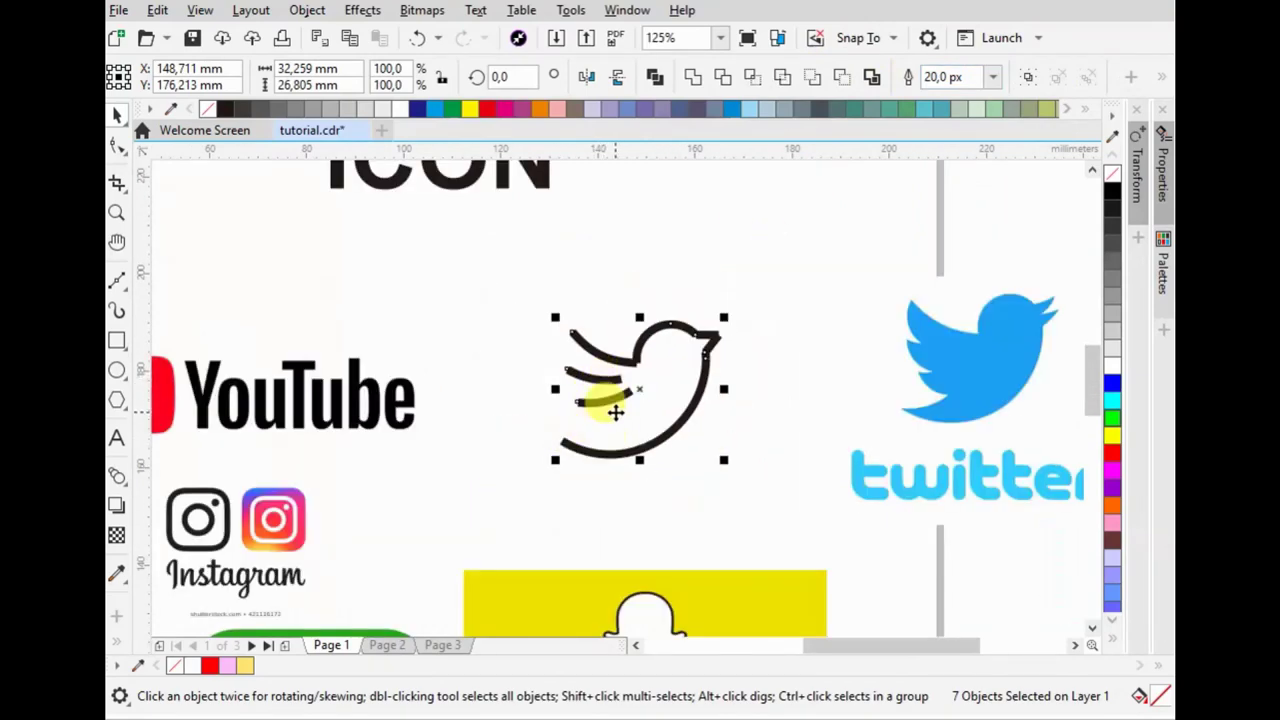
{"action": "mouse_move", "coordinate": [724, 460]}
{"action": "left_mouse_down"}
{"action": "mouse_move", "coordinate": [771, 498]}
{"action": "mouse_move", "coordinate": [661, 408]}
{"action": "left_mouse_up"}
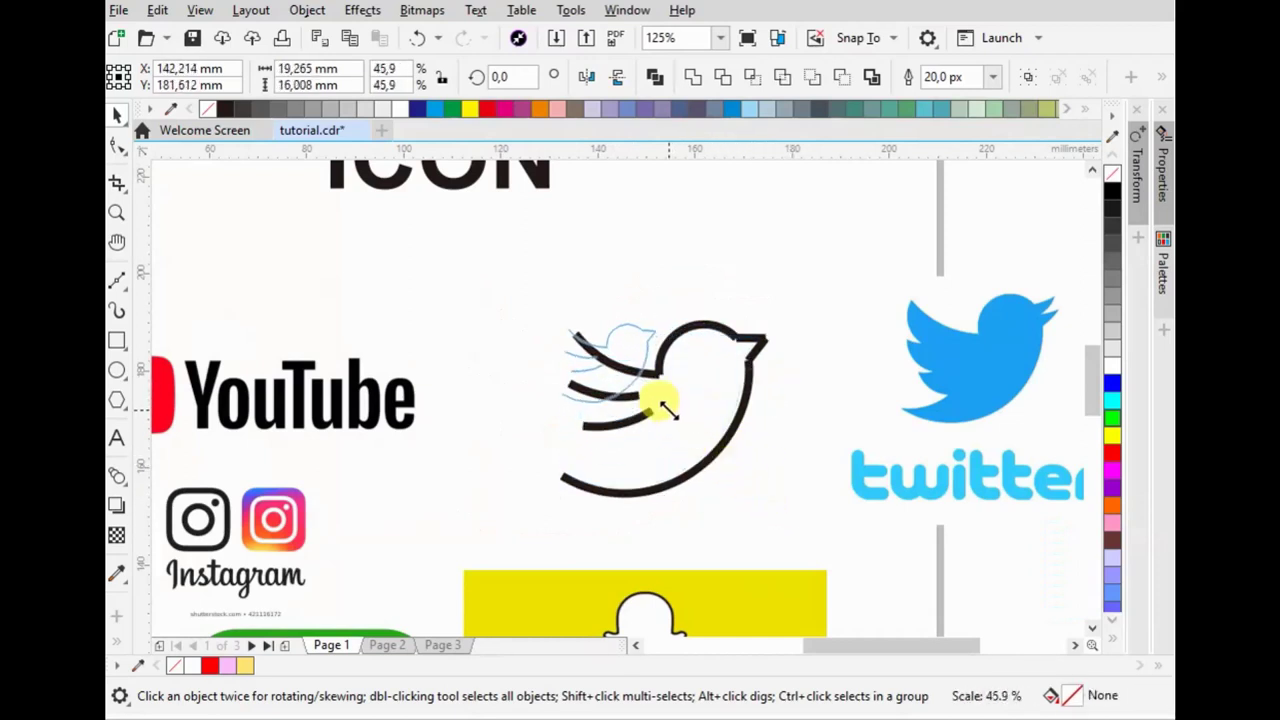
{"action": "scroll", "coordinate": [636, 290], "scroll_direction": "up", "scroll_amount": 2}
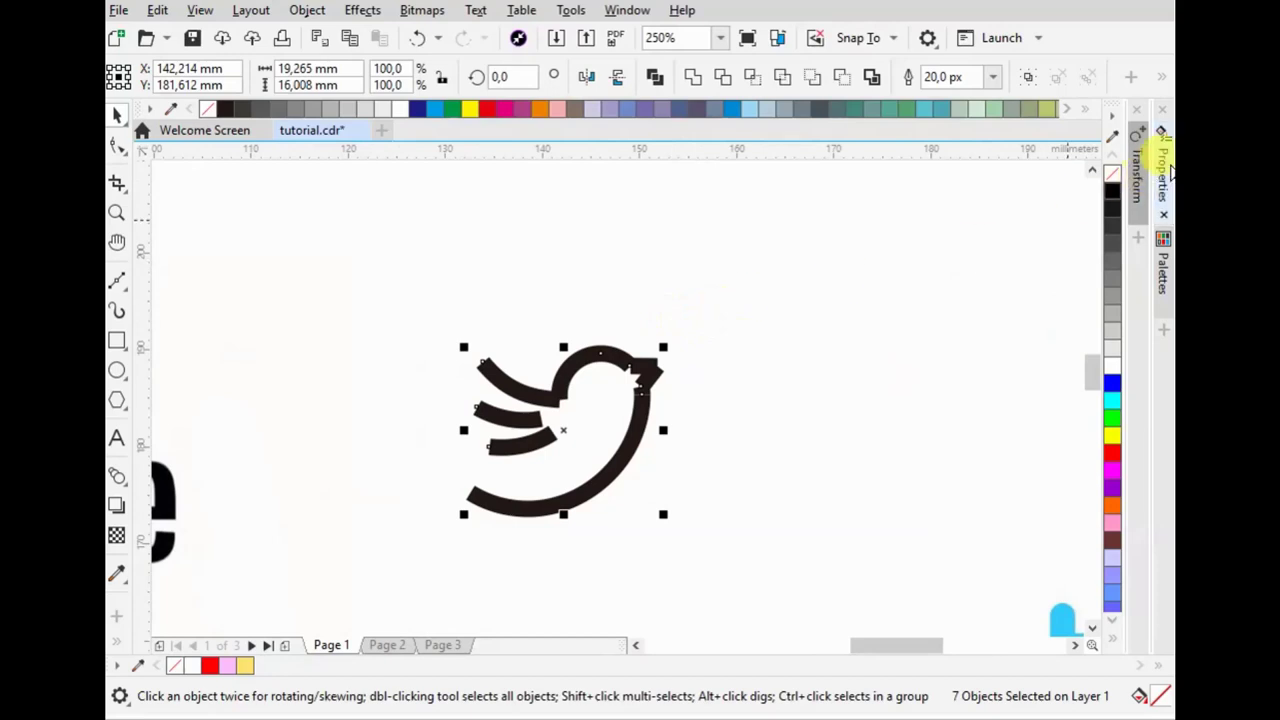
{"action": "left_click", "coordinate": [1163, 108]}
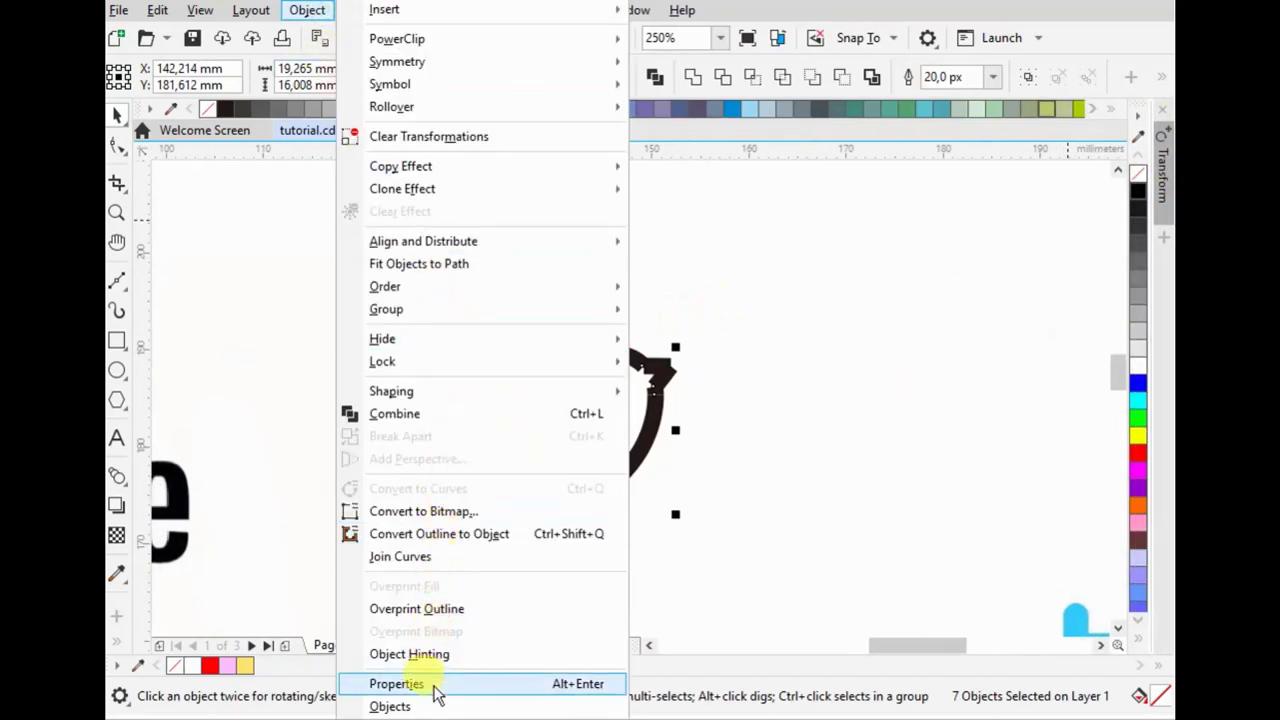
- Set the Twitter bird's outline to round line caps in Object Properties
{"action": "left_click", "coordinate": [435, 688]}
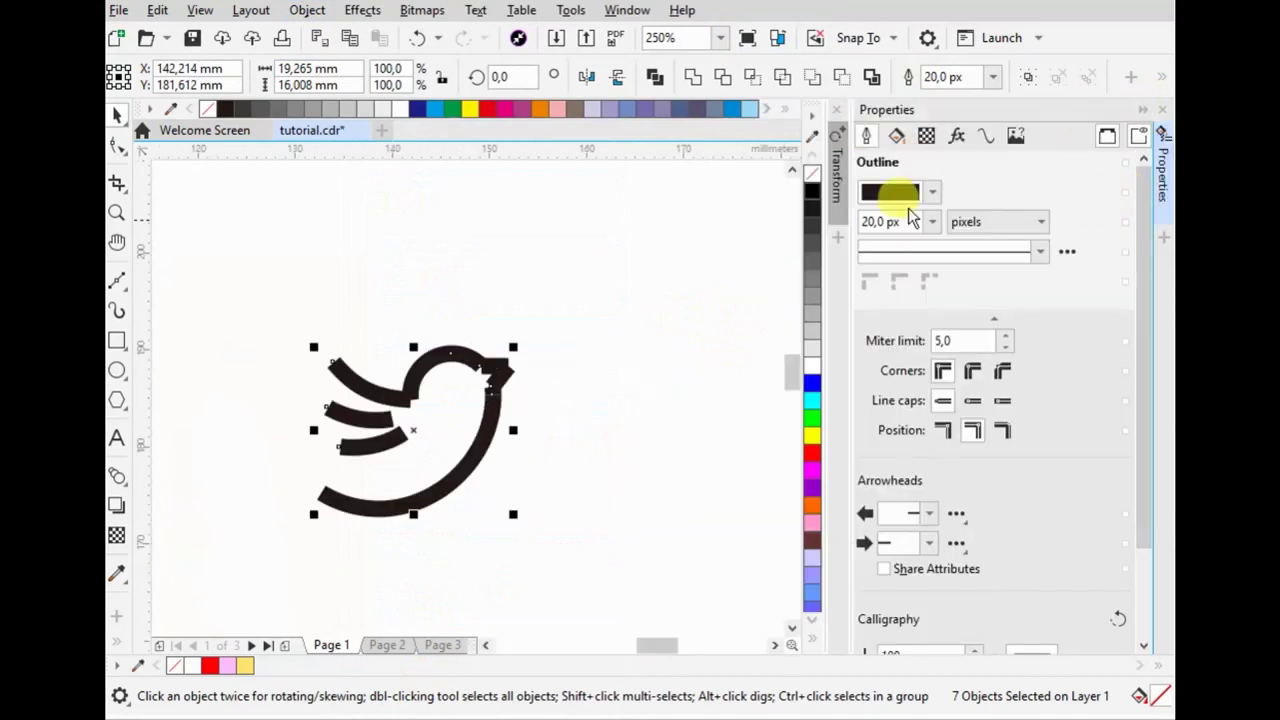
{"action": "left_click", "coordinate": [973, 400]}
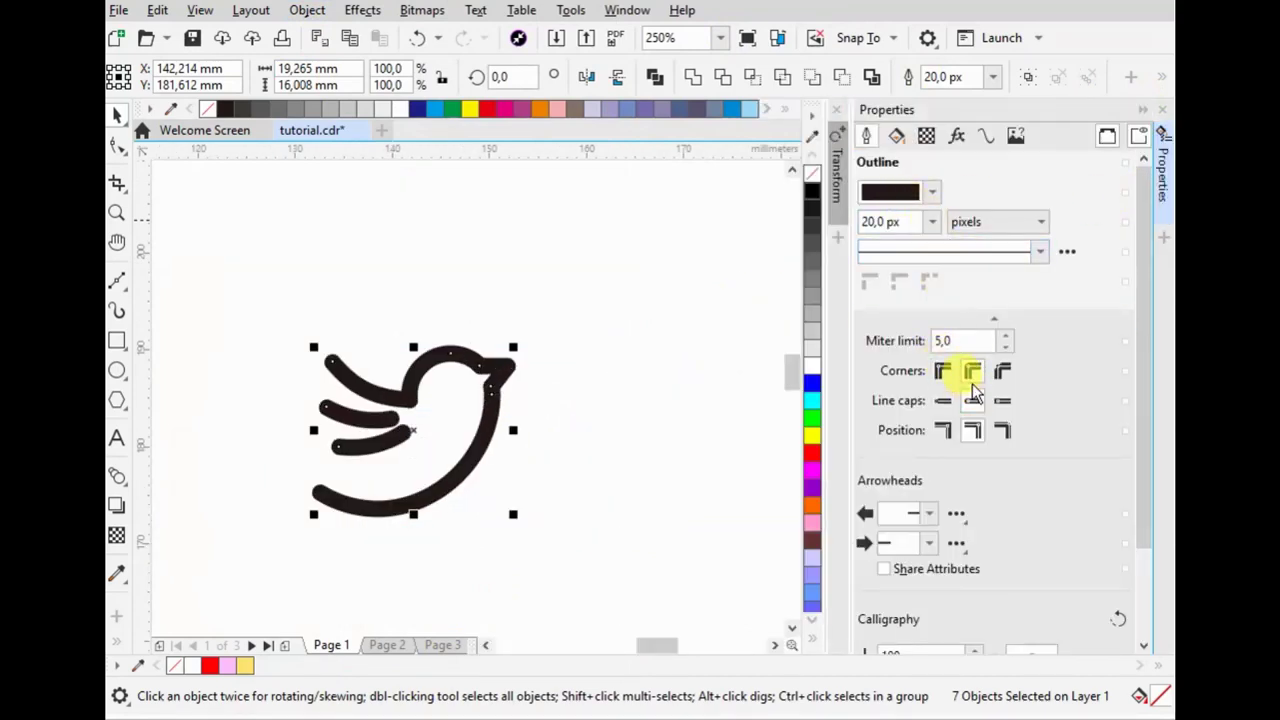
{"action": "left_click", "coordinate": [1143, 111]}
{"action": "left_click", "coordinate": [746, 330]}
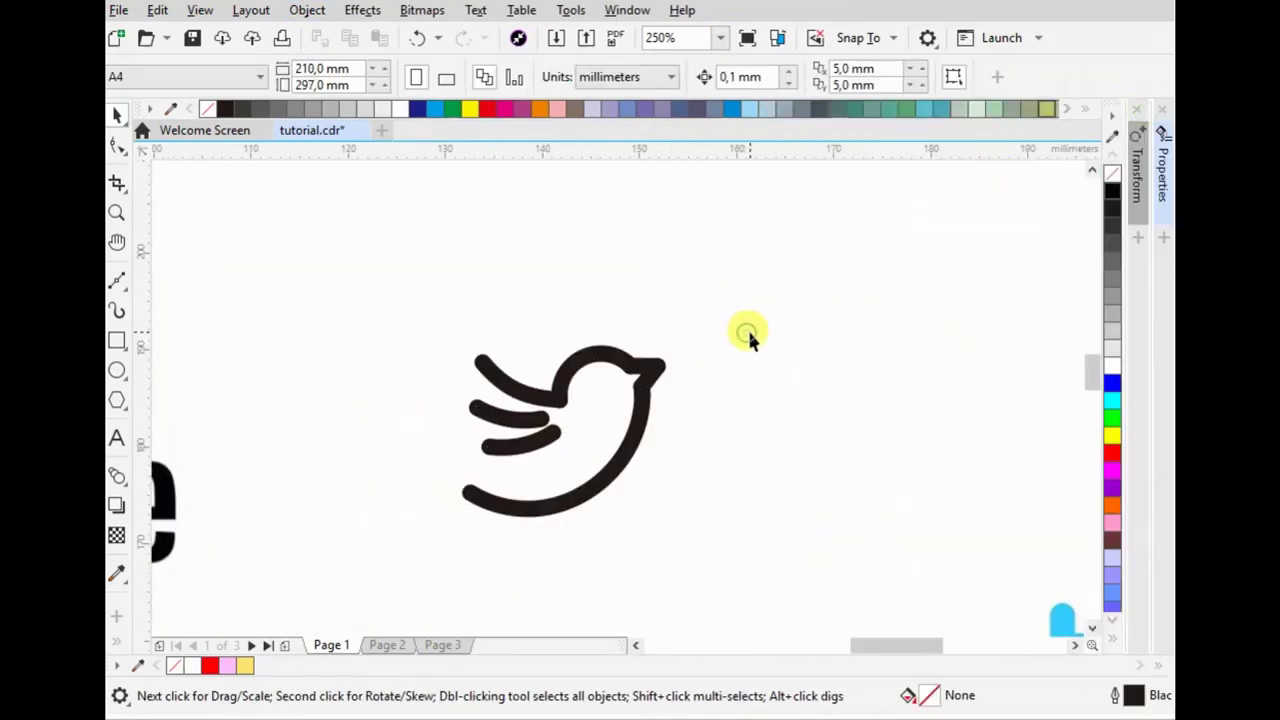
- Inspect the lower wing stroke's nodes, then deselect the bird
{"action": "double_click", "coordinate": [545, 450]}
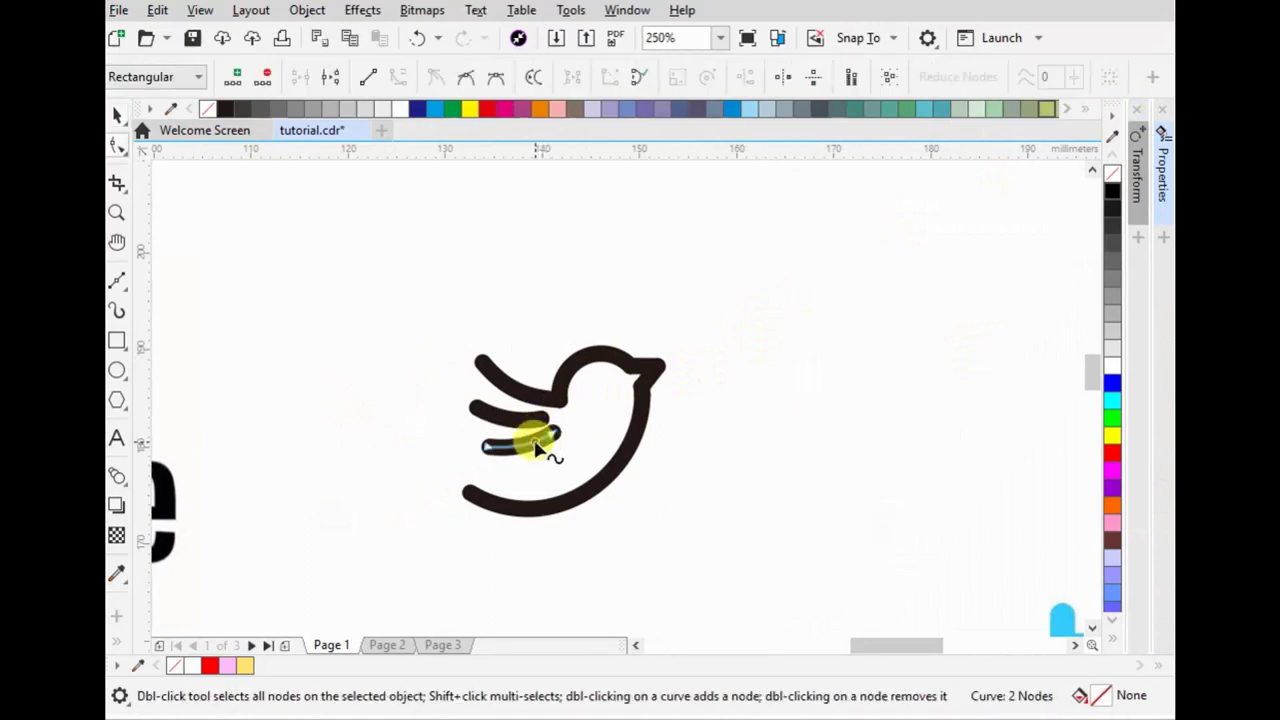
{"action": "key", "text": "space"}
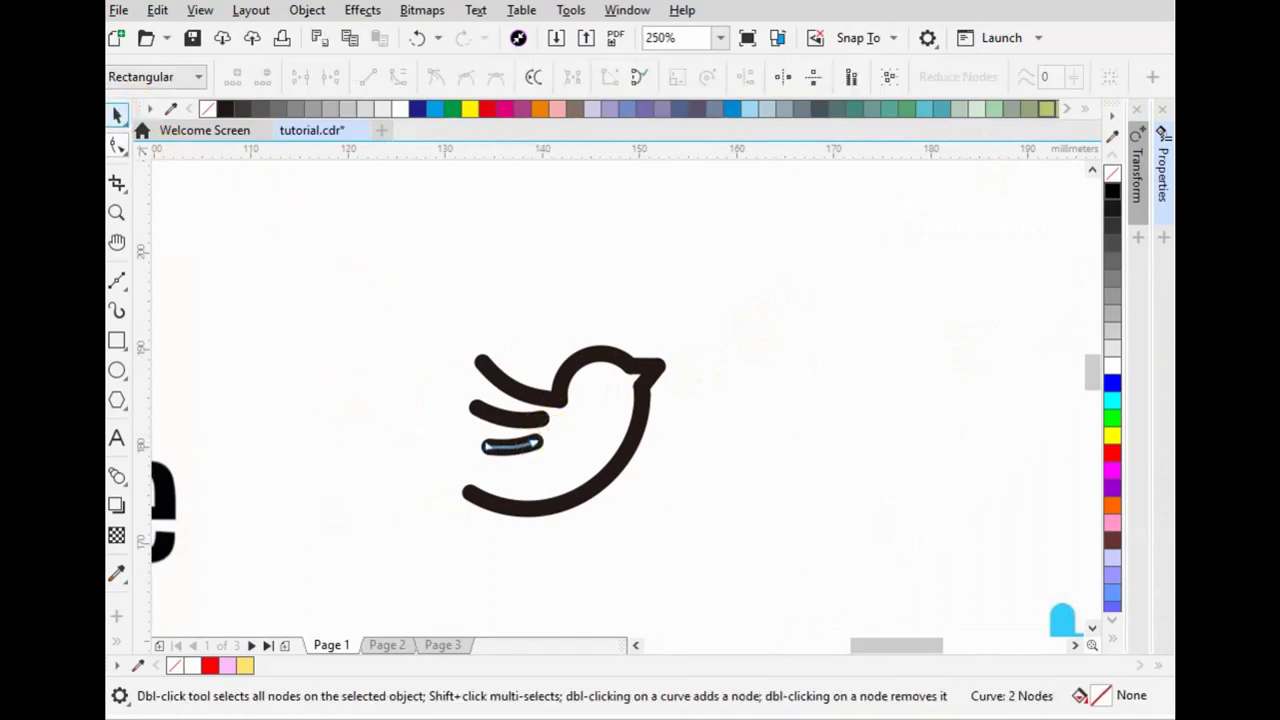
{"action": "left_click", "coordinate": [658, 296]}
{"action": "scroll", "coordinate": [840, 345], "scroll_direction": "down", "scroll_amount": 3}
{"action": "scroll", "coordinate": [509, 366], "scroll_direction": "up", "scroll_amount": 2}
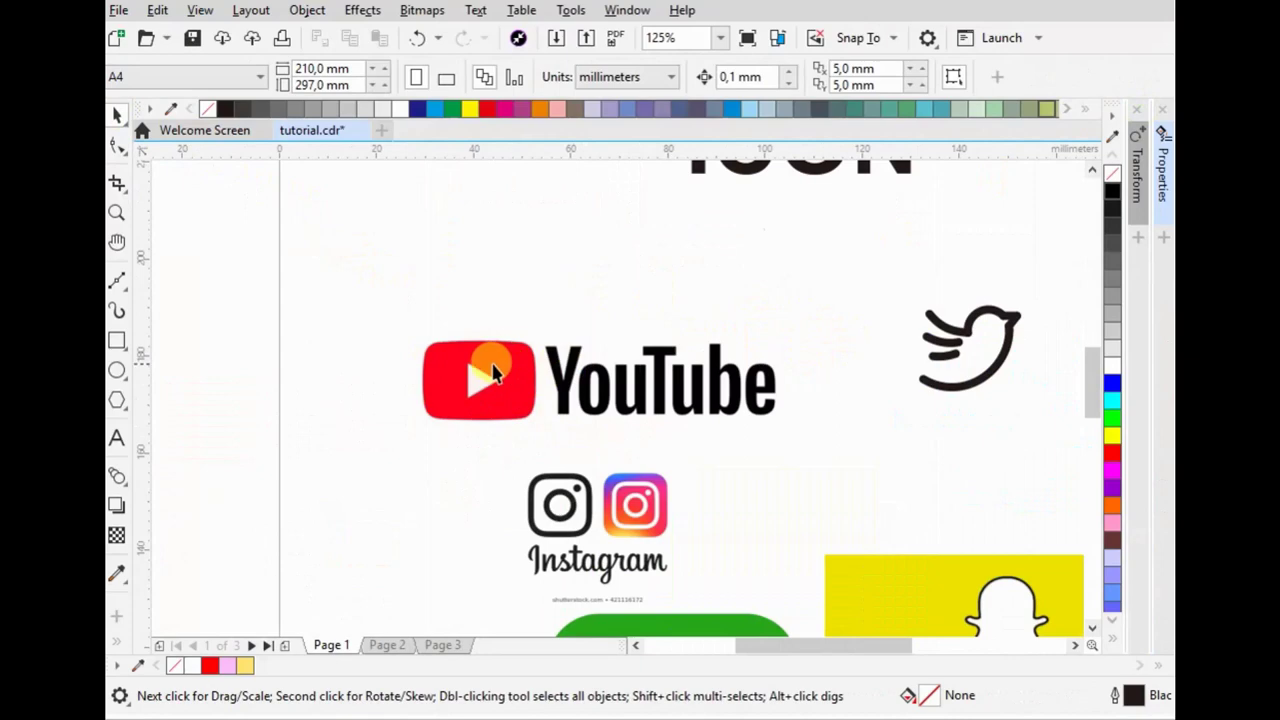
- Trace the red YouTube shape with a rectangle and round its corners to match
{"action": "scroll", "coordinate": [432, 368], "scroll_direction": "up", "scroll_amount": 3}
{"action": "left_click", "coordinate": [117, 340]}
{"action": "left_click_drag", "start_coordinate": [398, 277], "coordinate": [843, 590]}
{"action": "left_click", "coordinate": [117, 145]}
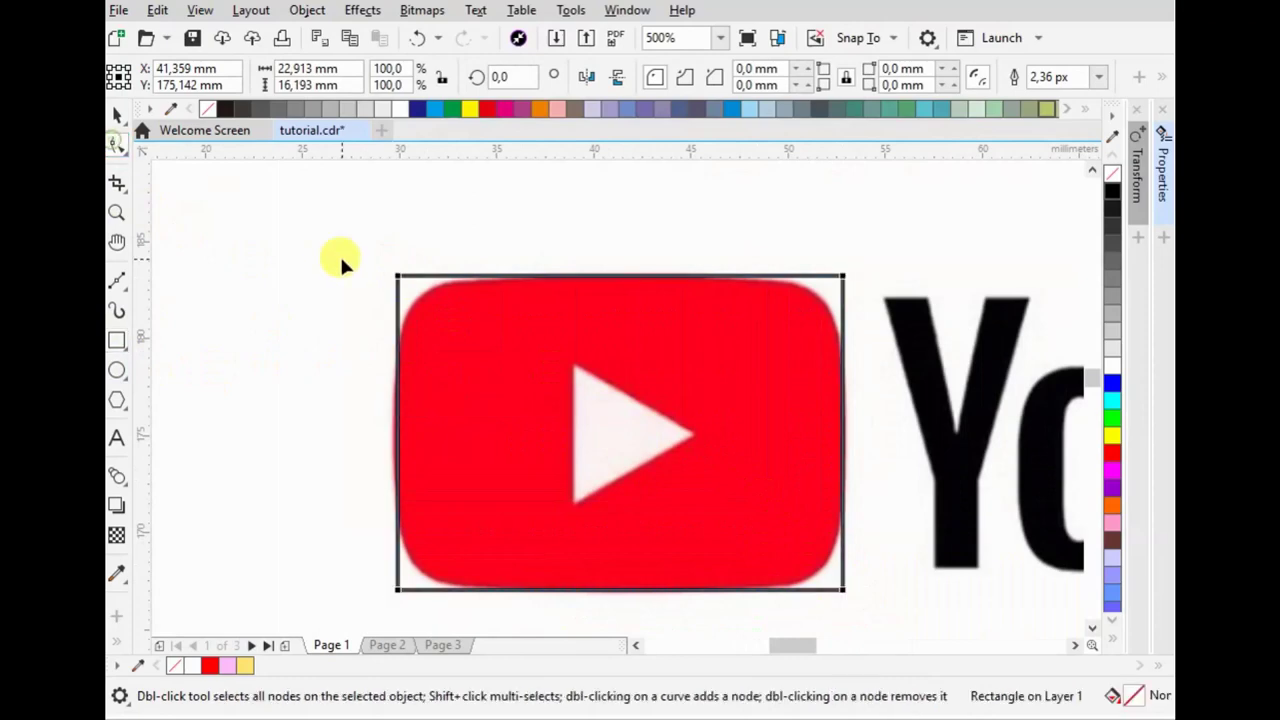
{"action": "left_click_drag", "start_coordinate": [399, 278], "coordinate": [399, 346]}
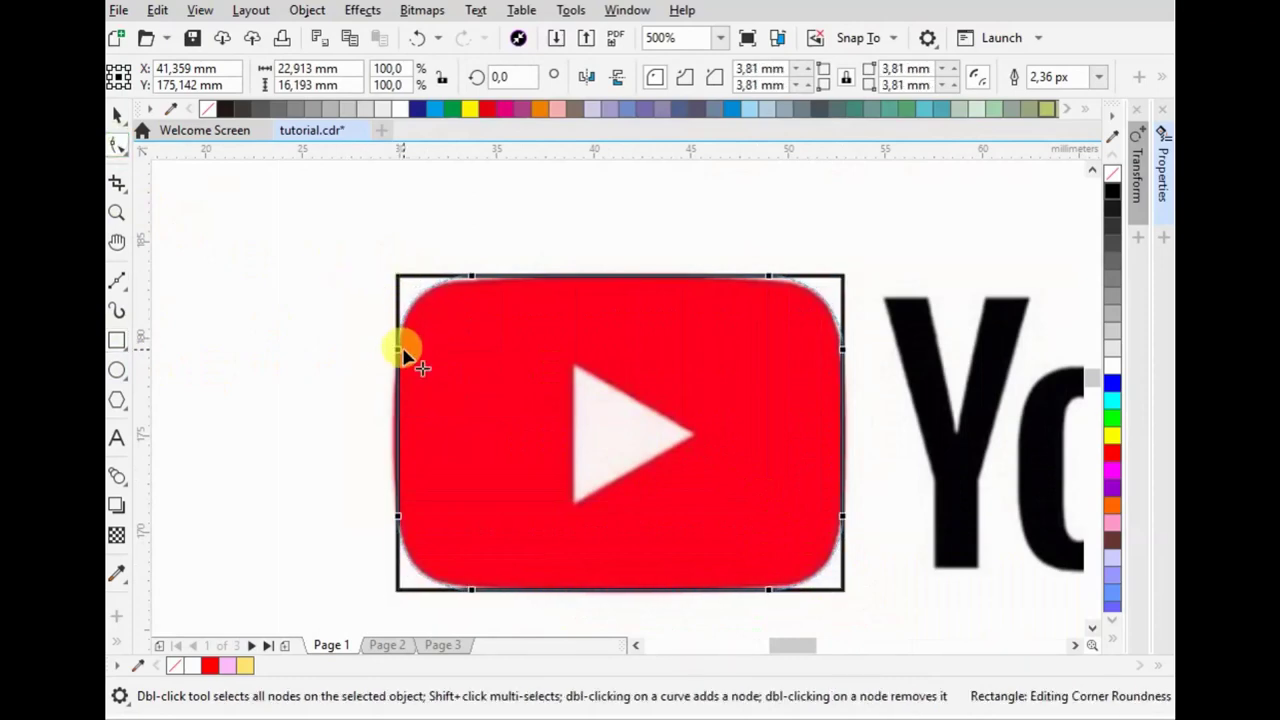
- Draw a square over the play triangle and convert it to curves
{"action": "key", "text": "F6"}
{"action": "mouse_move", "coordinate": [571, 363]}
{"action": "left_mouse_down"}
{"action": "mouse_move", "coordinate": [687, 499]}
{"action": "mouse_move", "coordinate": [720, 510]}
{"action": "left_mouse_up"}
{"action": "key", "text": "ctrl+q"}
{"action": "left_click", "coordinate": [117, 145]}
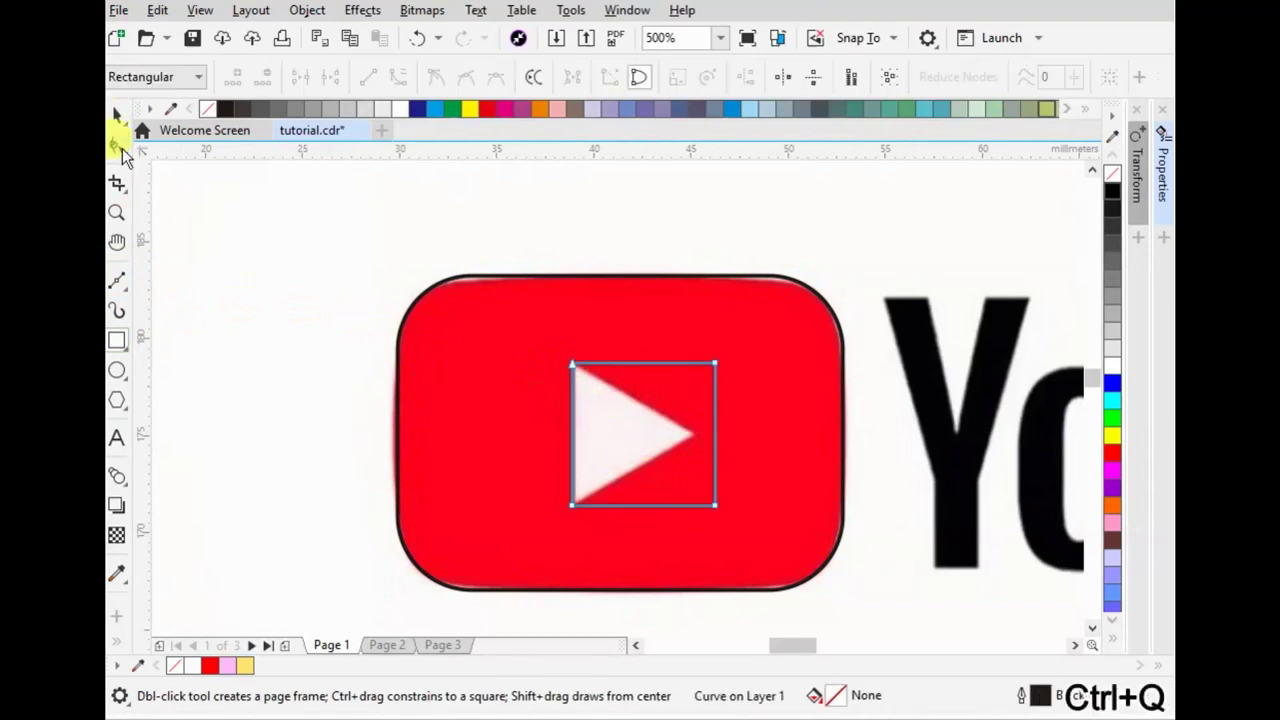
- Reshape the square into a triangle narrowed to about 6.56 × 7.36 mm
{"action": "left_click_drag", "start_coordinate": [715, 363], "coordinate": [716, 437]}
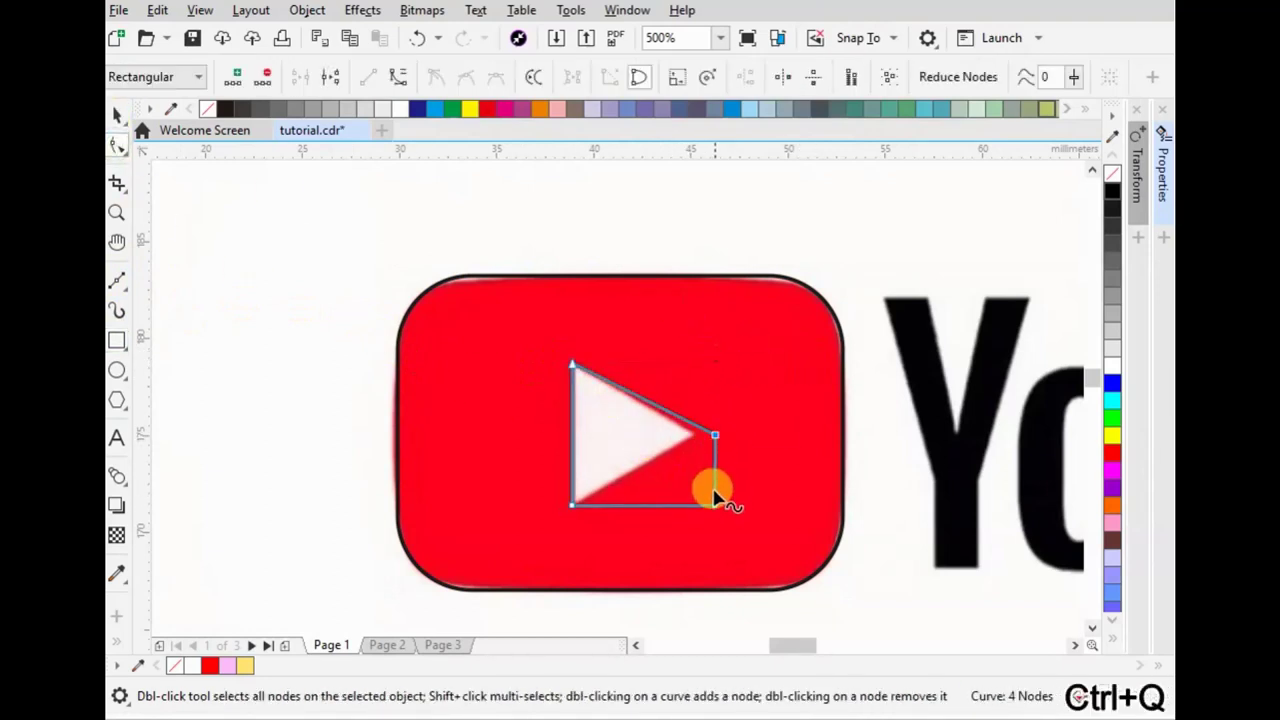
{"action": "double_click", "coordinate": [713, 504]}
{"action": "key", "text": "space"}
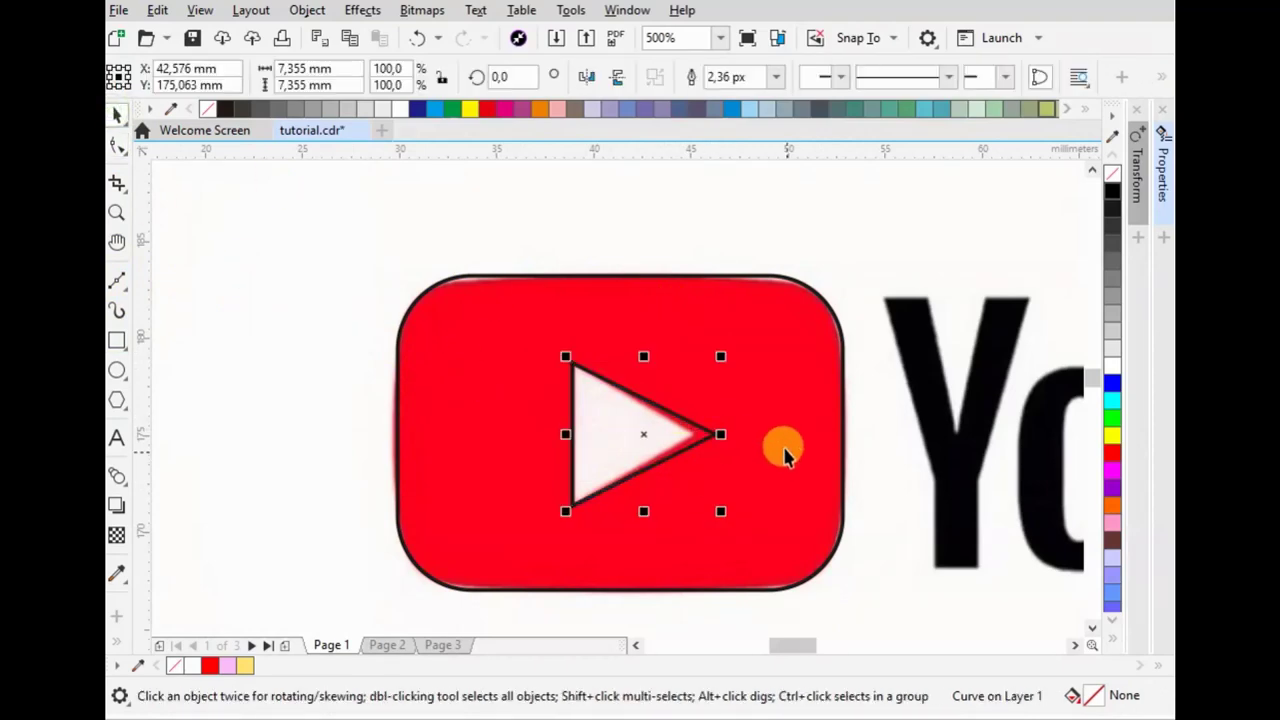
{"action": "left_click_drag", "start_coordinate": [714, 432], "coordinate": [704, 371]}
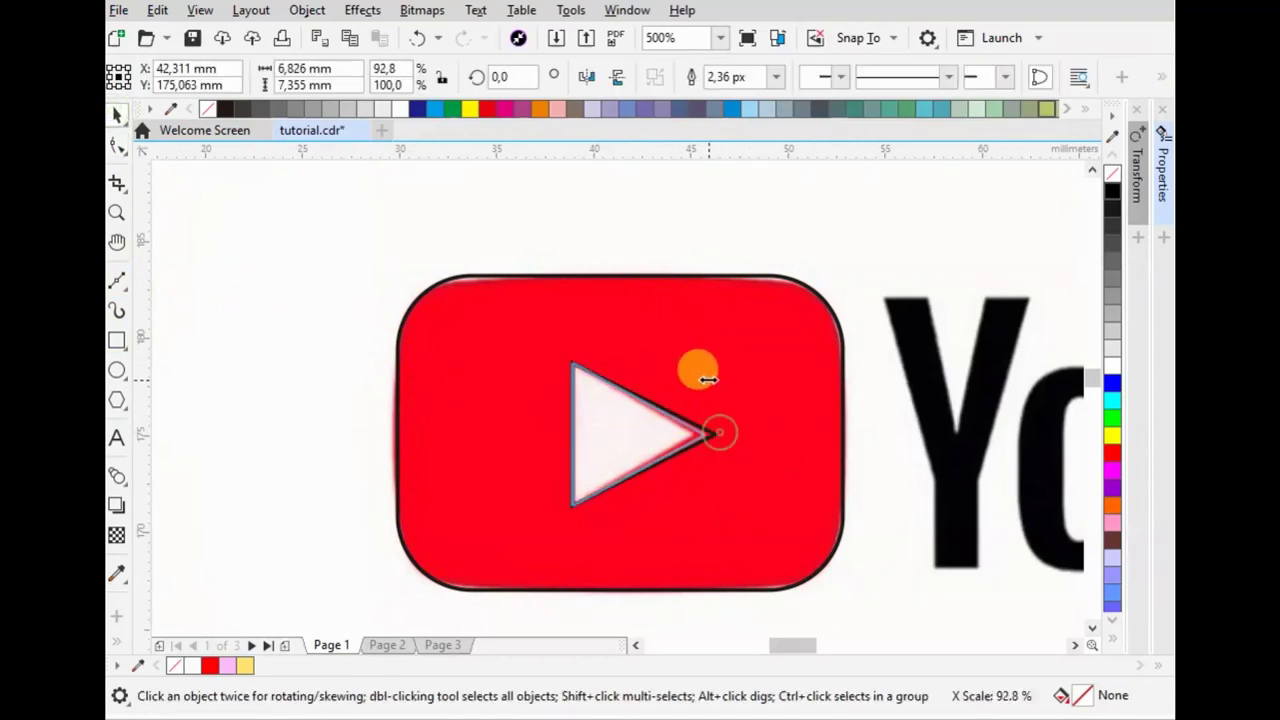
{"action": "left_click", "coordinate": [617, 286]}
{"action": "left_click", "coordinate": [626, 437], "text": "shift"}
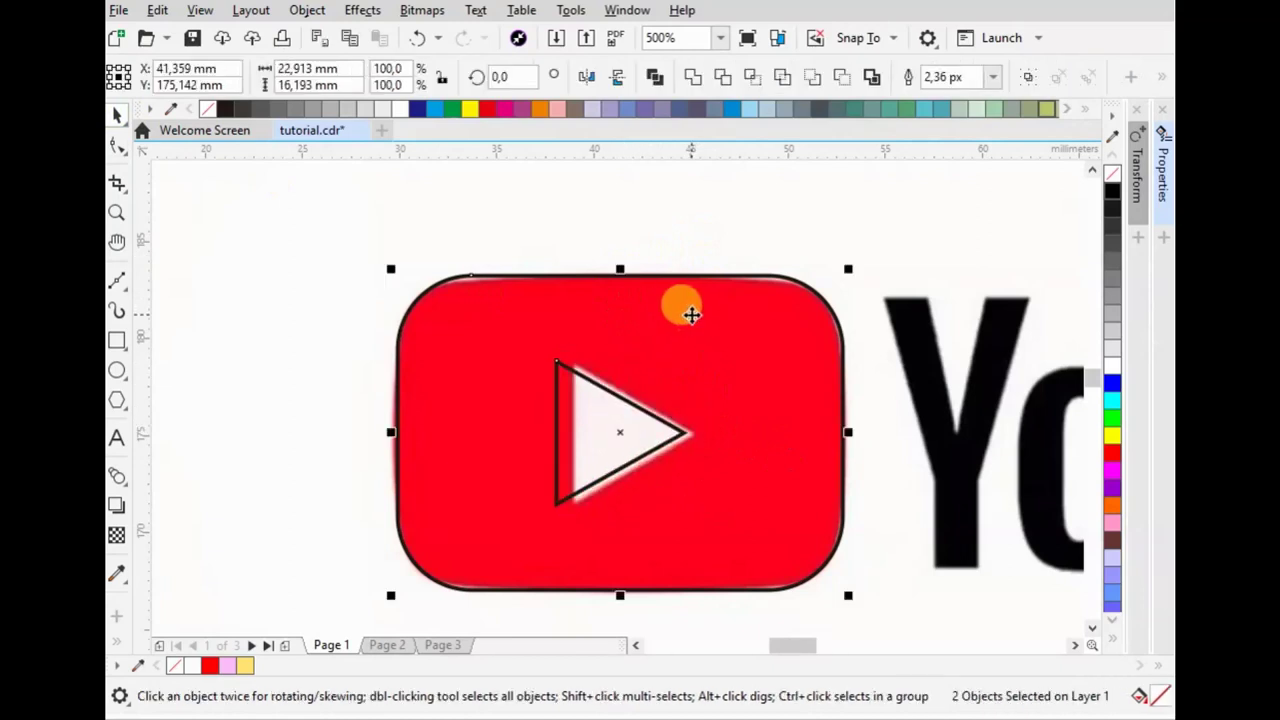
- Convert the rounded rectangle to curves and trim a gap at its bottom-left corner
{"action": "key", "text": "ctrl+z"}
{"action": "left_click", "coordinate": [605, 318]}
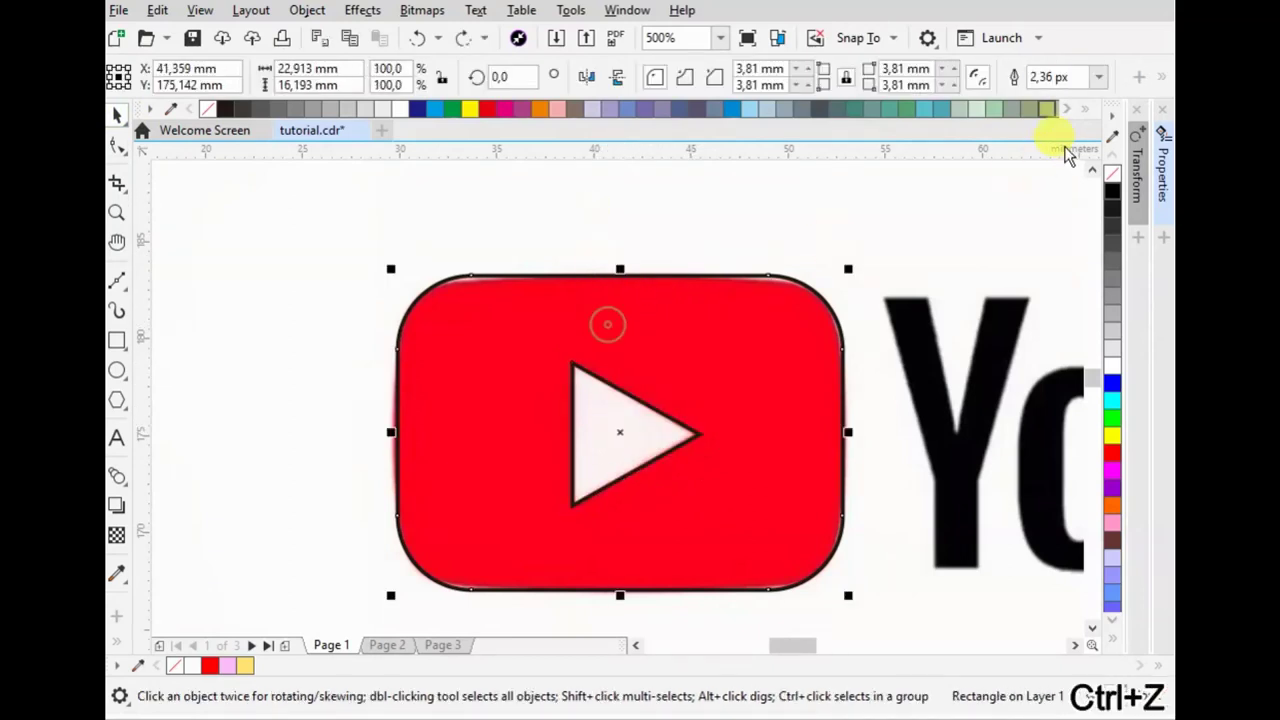
{"action": "key", "text": "ctrl+q"}
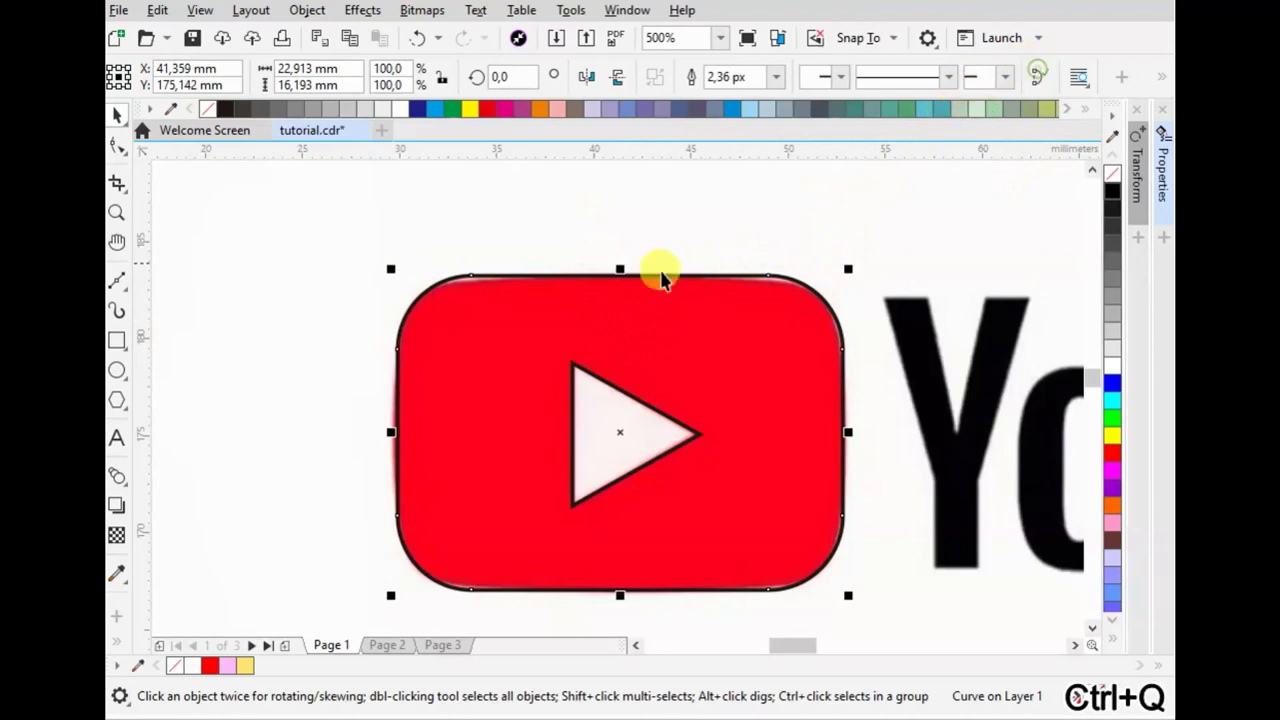
{"action": "double_click", "coordinate": [490, 340]}
{"action": "left_click", "coordinate": [120, 341]}
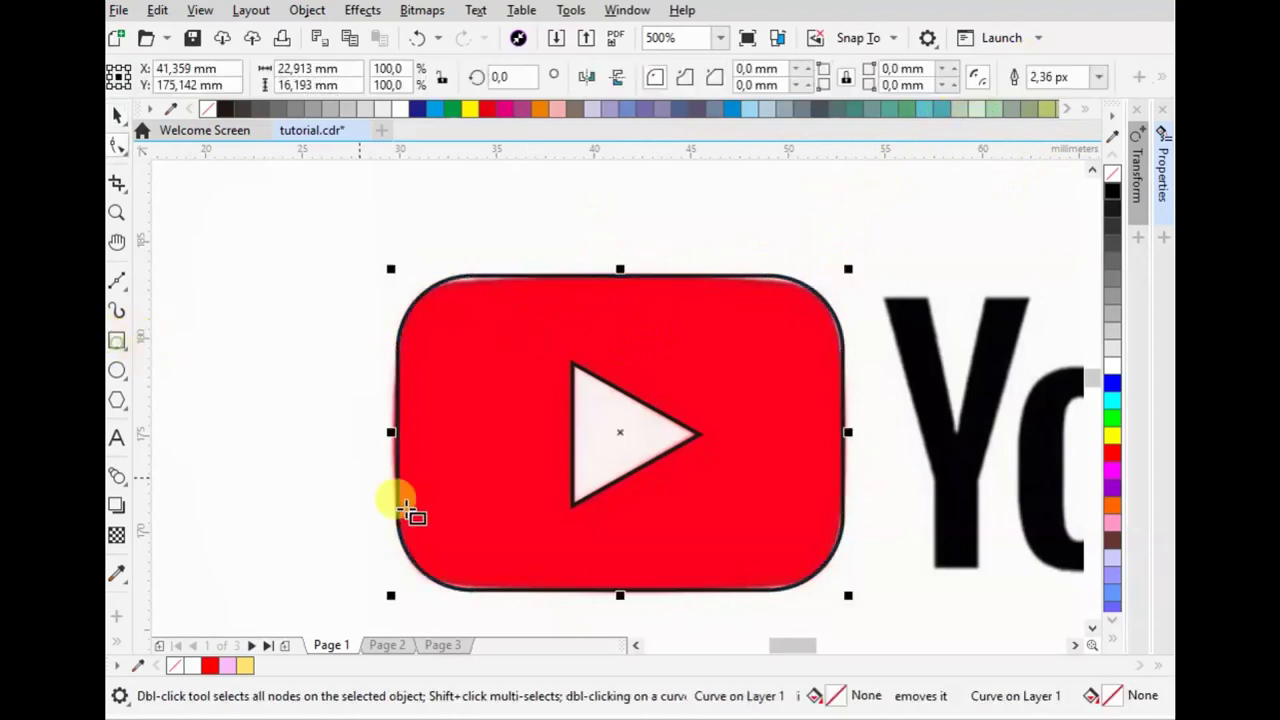
{"action": "mouse_move", "coordinate": [328, 513]}
{"action": "left_mouse_down"}
{"action": "mouse_move", "coordinate": [497, 620]}
{"action": "mouse_move", "coordinate": [485, 622]}
{"action": "left_mouse_up"}
{"action": "key", "text": "space"}
{"action": "left_click", "coordinate": [698, 365], "text": "shift"}
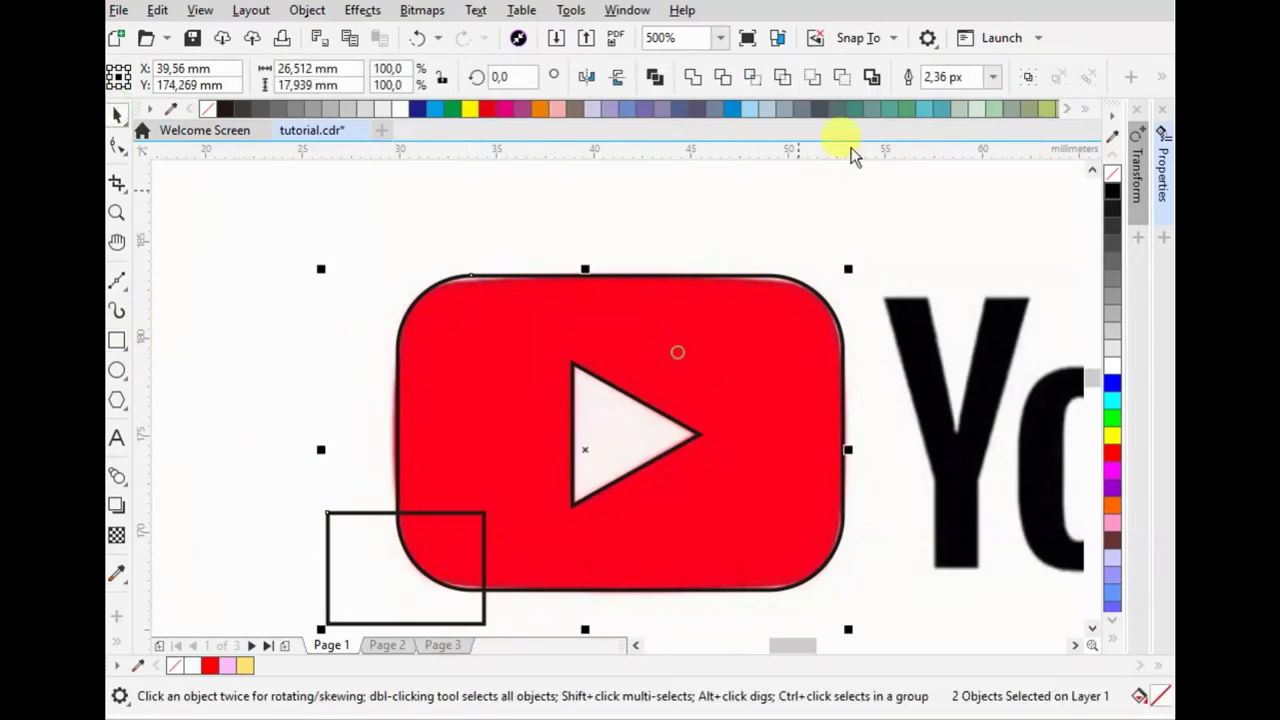
{"action": "left_click", "coordinate": [843, 79]}
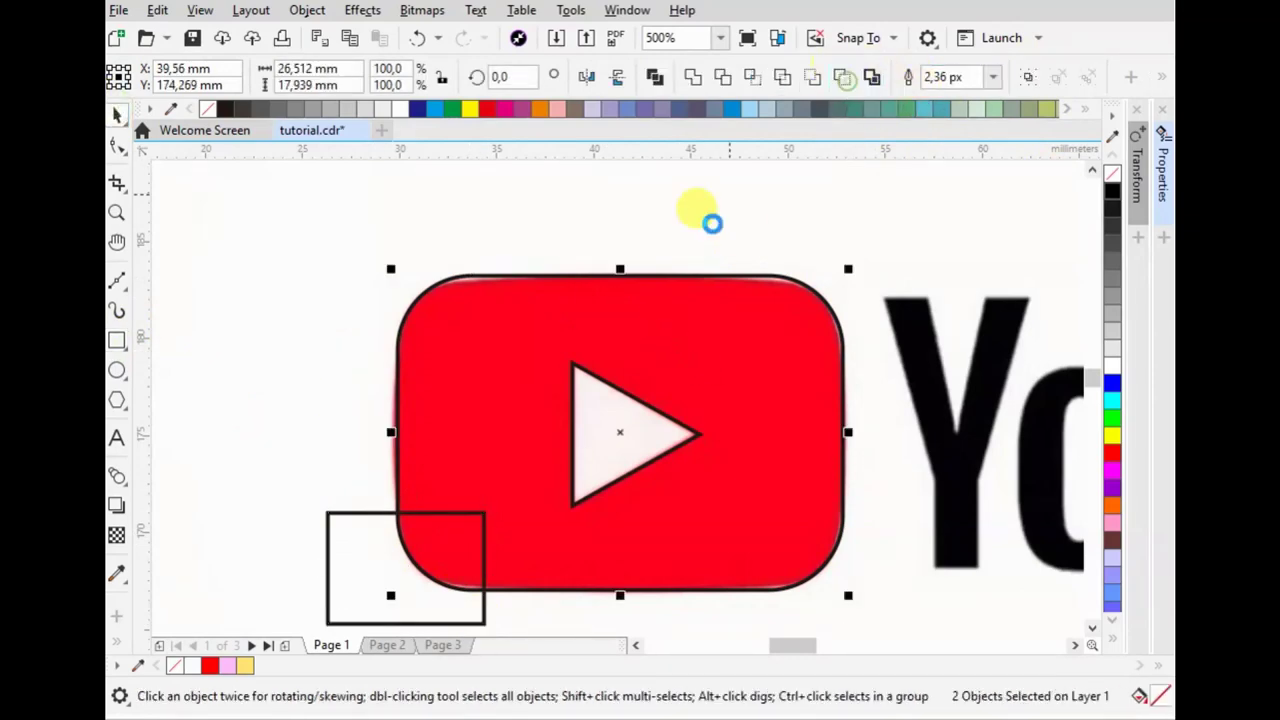
- Trim a notch into the play triangle's left edge with a small rectangle
{"action": "left_click", "coordinate": [117, 340]}
{"action": "mouse_move", "coordinate": [553, 457]}
{"action": "left_mouse_down"}
{"action": "mouse_move", "coordinate": [581, 514]}
{"action": "mouse_move", "coordinate": [584, 494]}
{"action": "left_mouse_up"}
{"action": "left_click", "coordinate": [117, 116]}
{"action": "left_click", "coordinate": [589, 411], "text": "shift"}
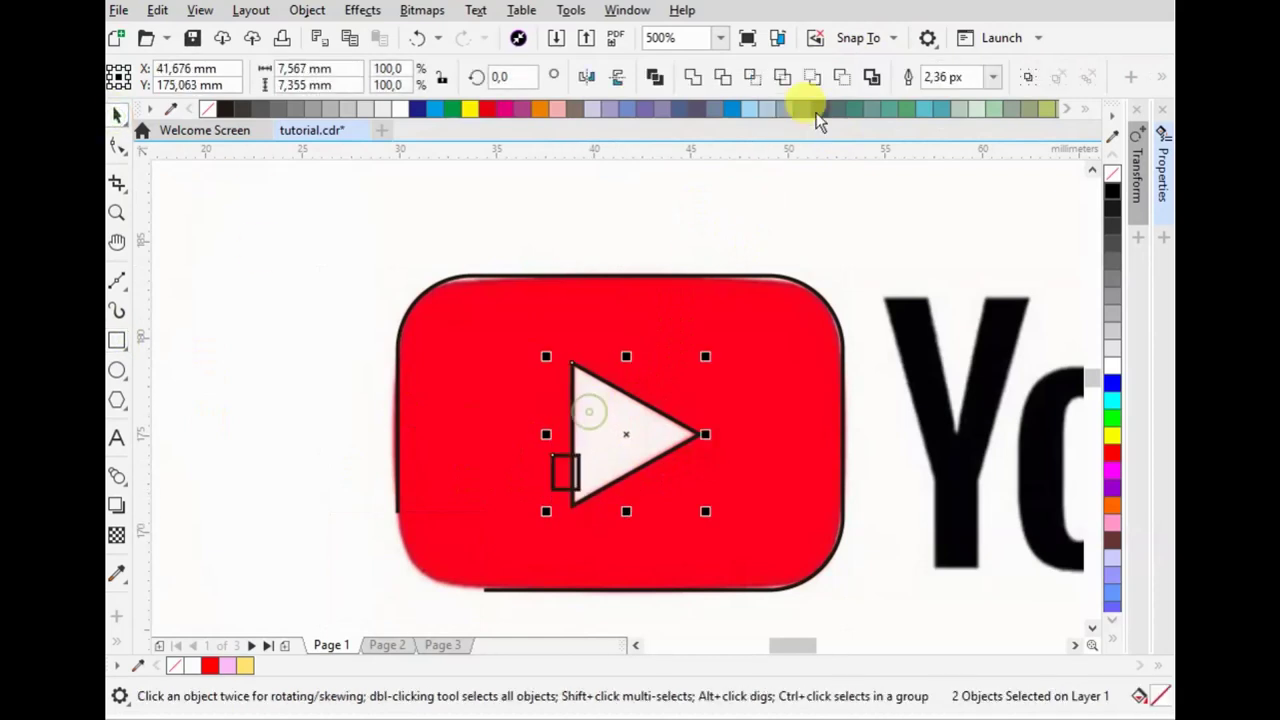
{"action": "left_click", "coordinate": [840, 77]}
{"action": "key", "text": "ctrl+z"}
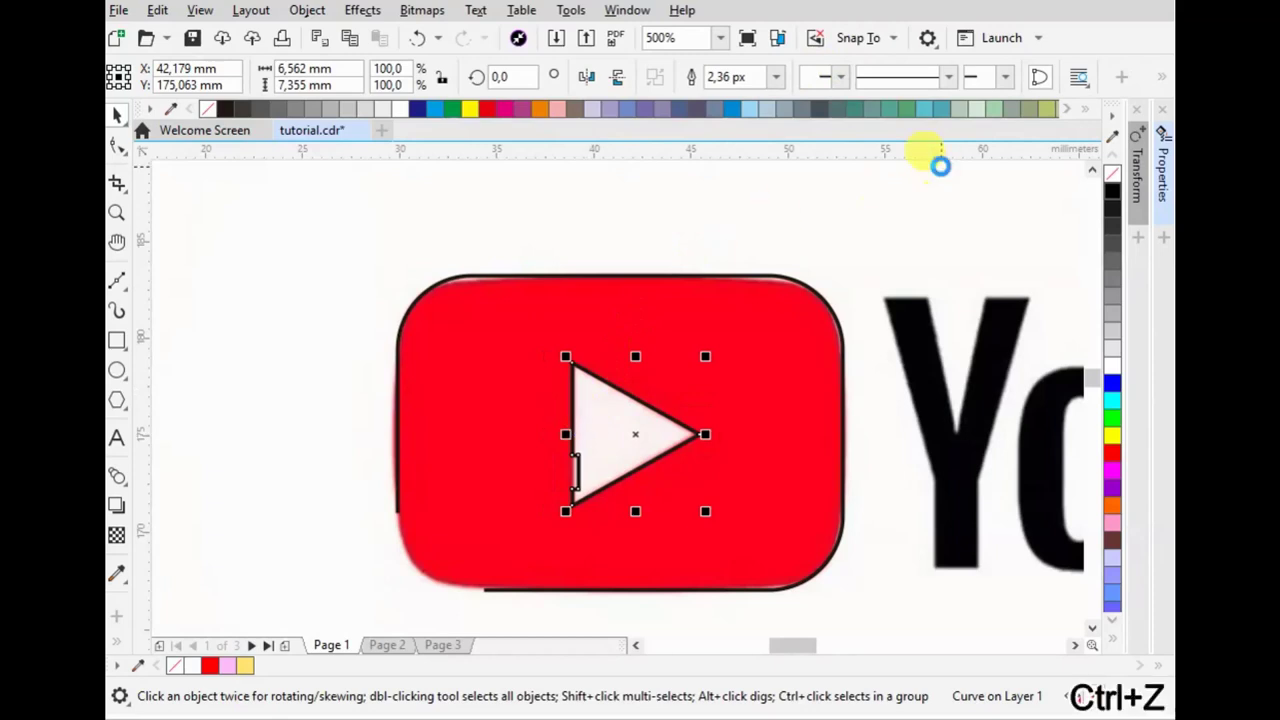
{"action": "left_click", "coordinate": [614, 428]}
{"action": "left_click", "coordinate": [647, 405]}
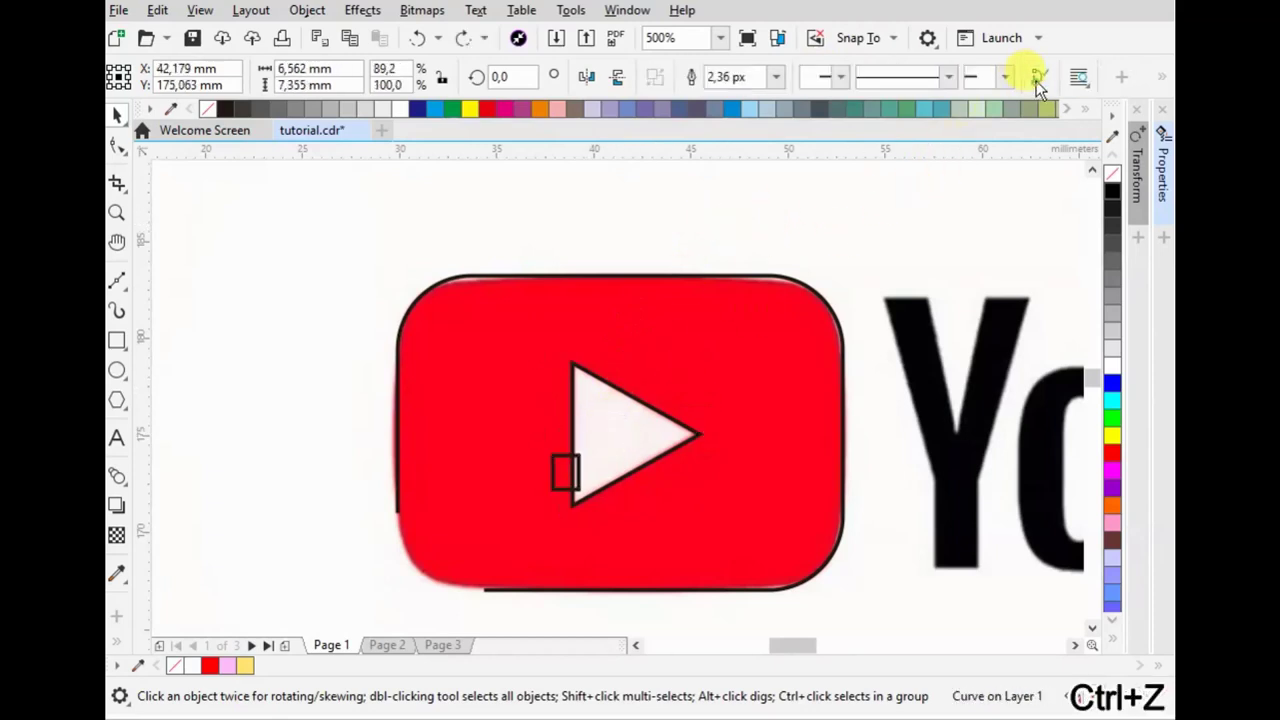
{"action": "scroll", "coordinate": [544, 473], "scroll_direction": "up", "scroll_amount": 2}
{"action": "left_click", "coordinate": [566, 460], "text": "shift"}
{"action": "left_click", "coordinate": [842, 77]}
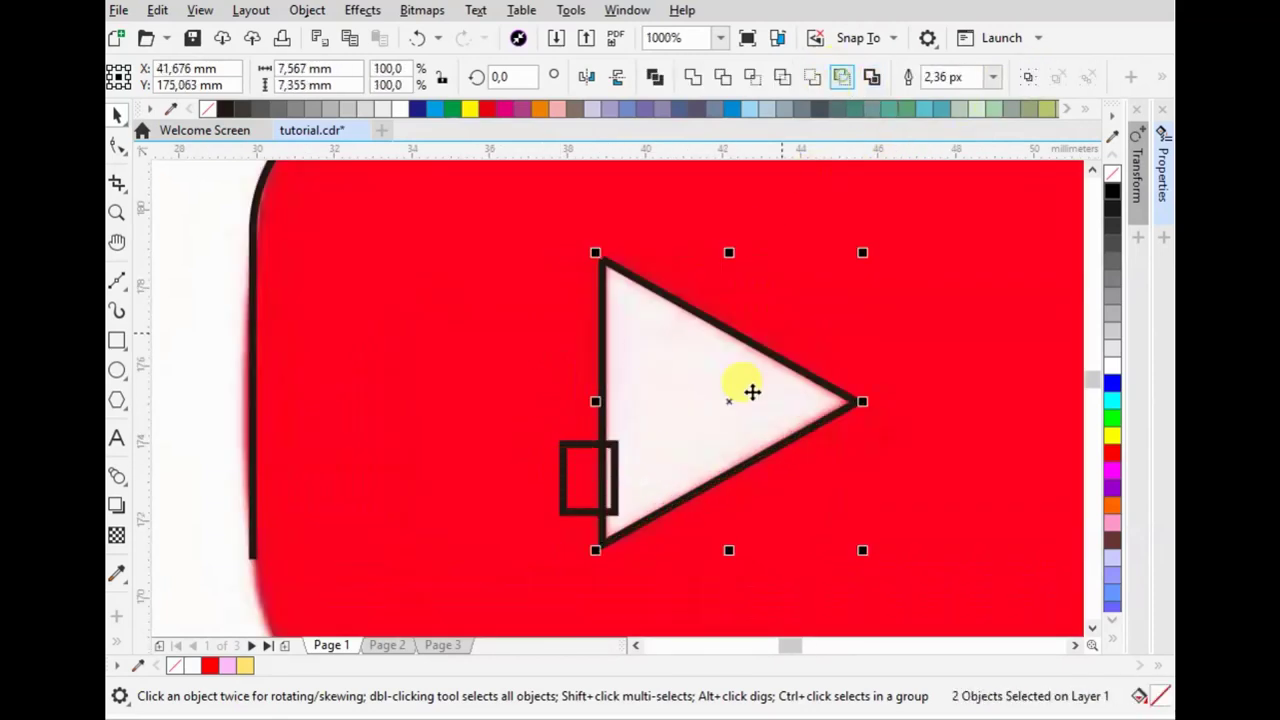
- Break the triangle's outline at the notch and move the play-button outline into empty space
{"action": "key", "text": "F10"}
{"action": "left_click", "coordinate": [600, 518]}
{"action": "left_click", "coordinate": [285, 300]}
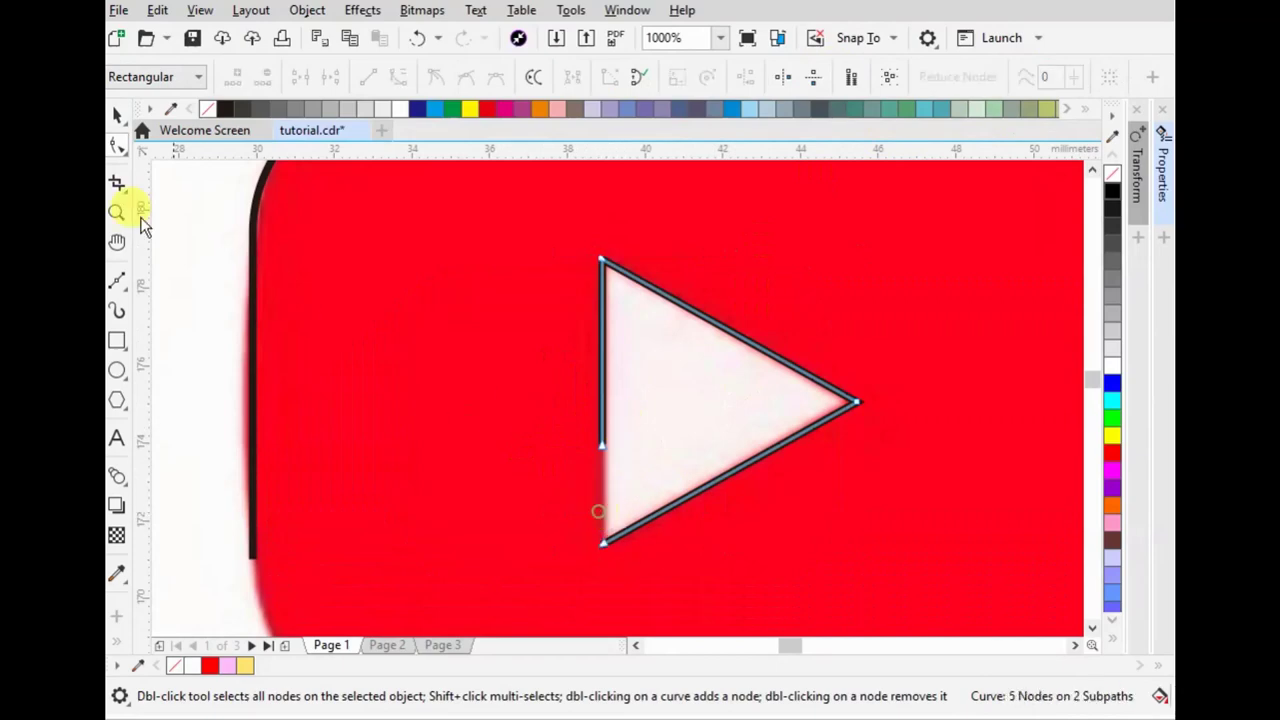
{"action": "key", "text": "space"}
{"action": "scroll", "coordinate": [384, 288], "scroll_direction": "down", "scroll_amount": 6}
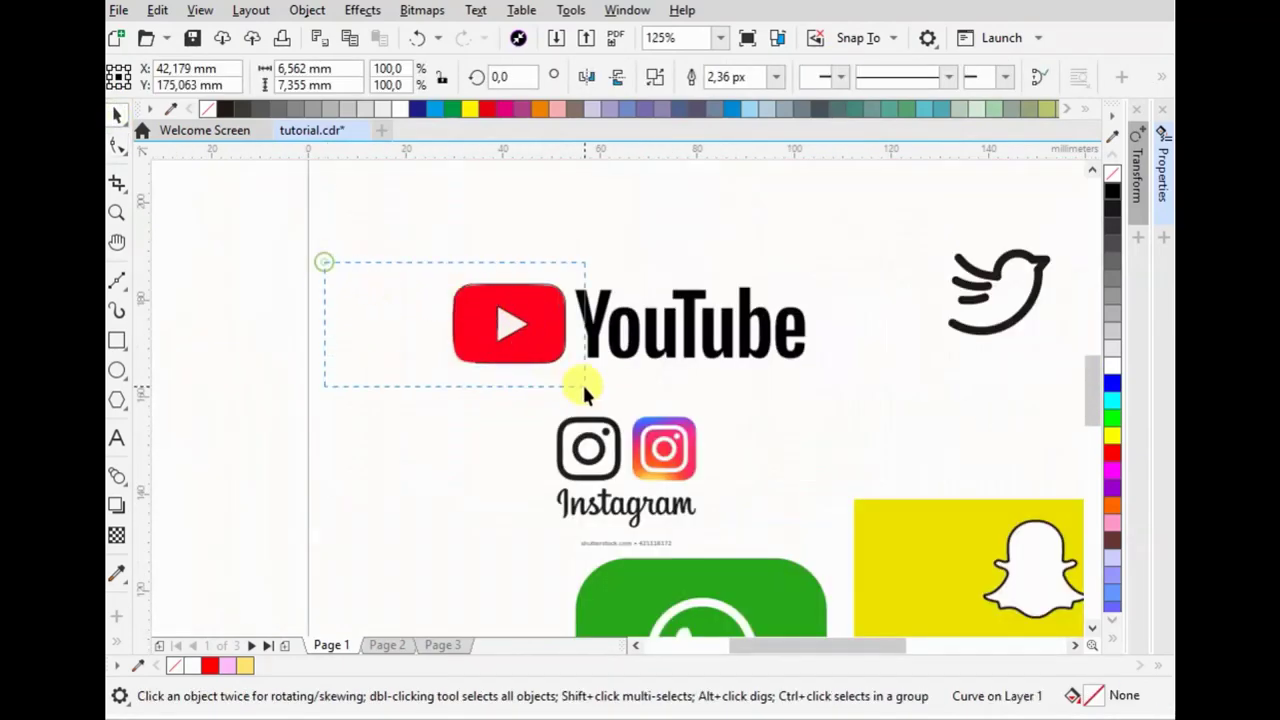
{"action": "left_click_drag", "start_coordinate": [505, 325], "coordinate": [823, 257]}
{"action": "left_click", "coordinate": [443, 335]}
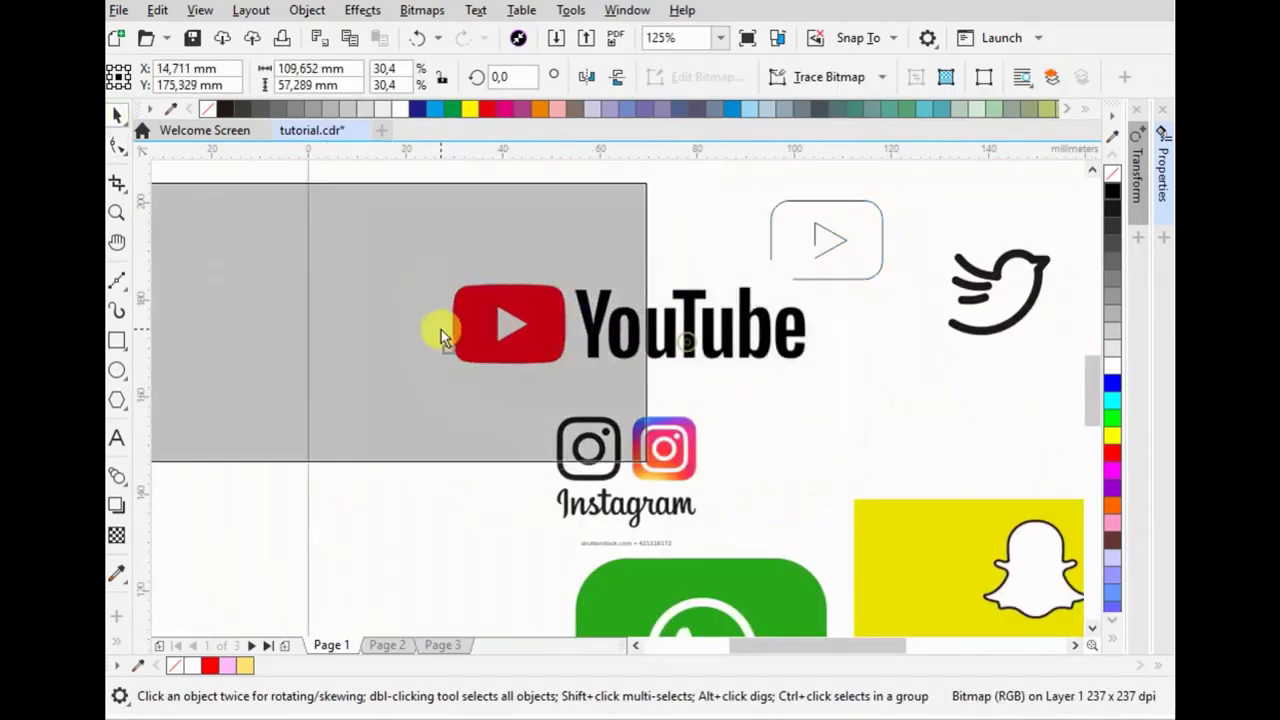
- Slide the YouTube image aside and trace the Instagram icon with a rounded-corner square
{"action": "left_click_drag", "start_coordinate": [443, 335], "coordinate": [441, 330]}
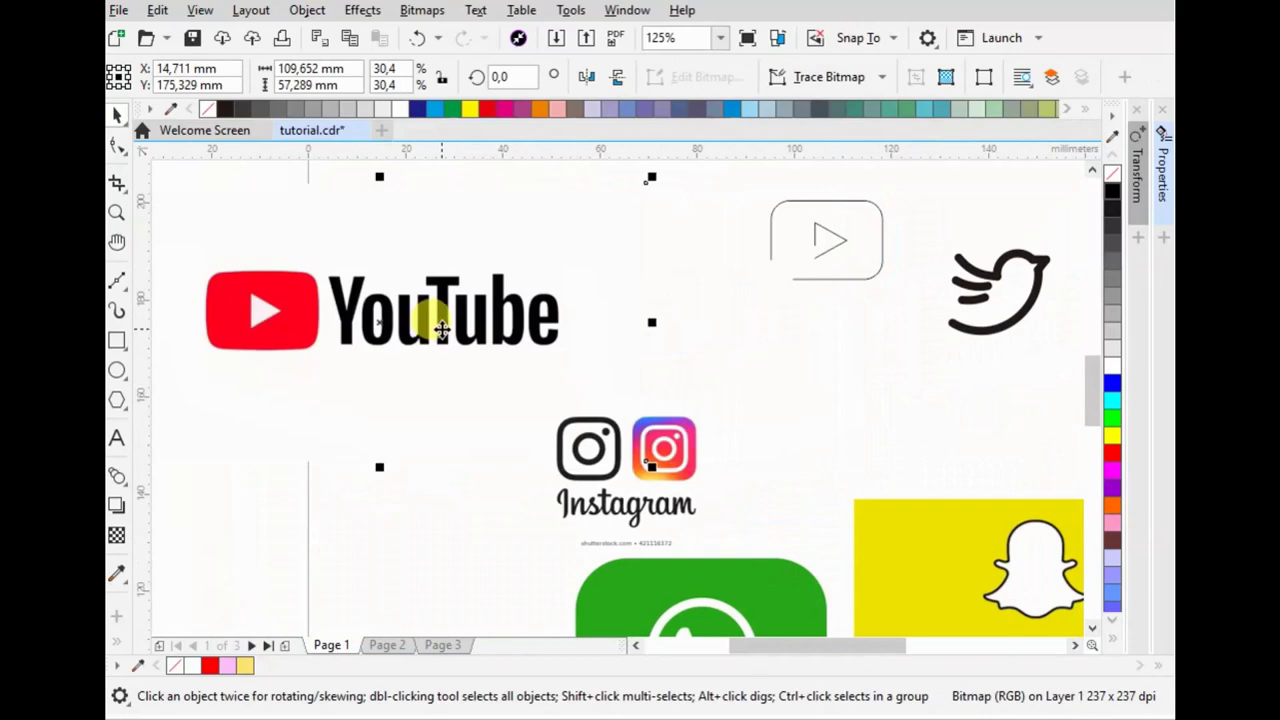
{"action": "left_click", "coordinate": [118, 341]}
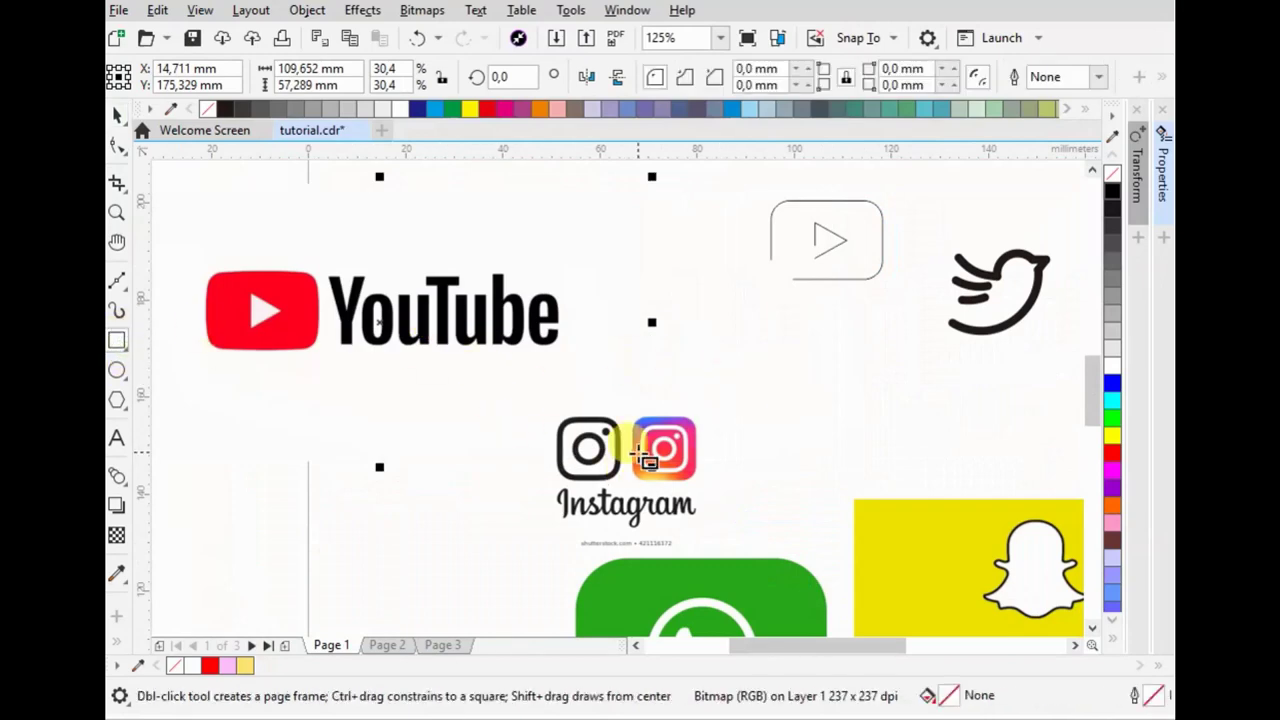
{"action": "scroll", "coordinate": [646, 445], "scroll_direction": "up", "scroll_amount": 3}
{"action": "left_click_drag", "start_coordinate": [651, 344], "coordinate": [828, 526]}
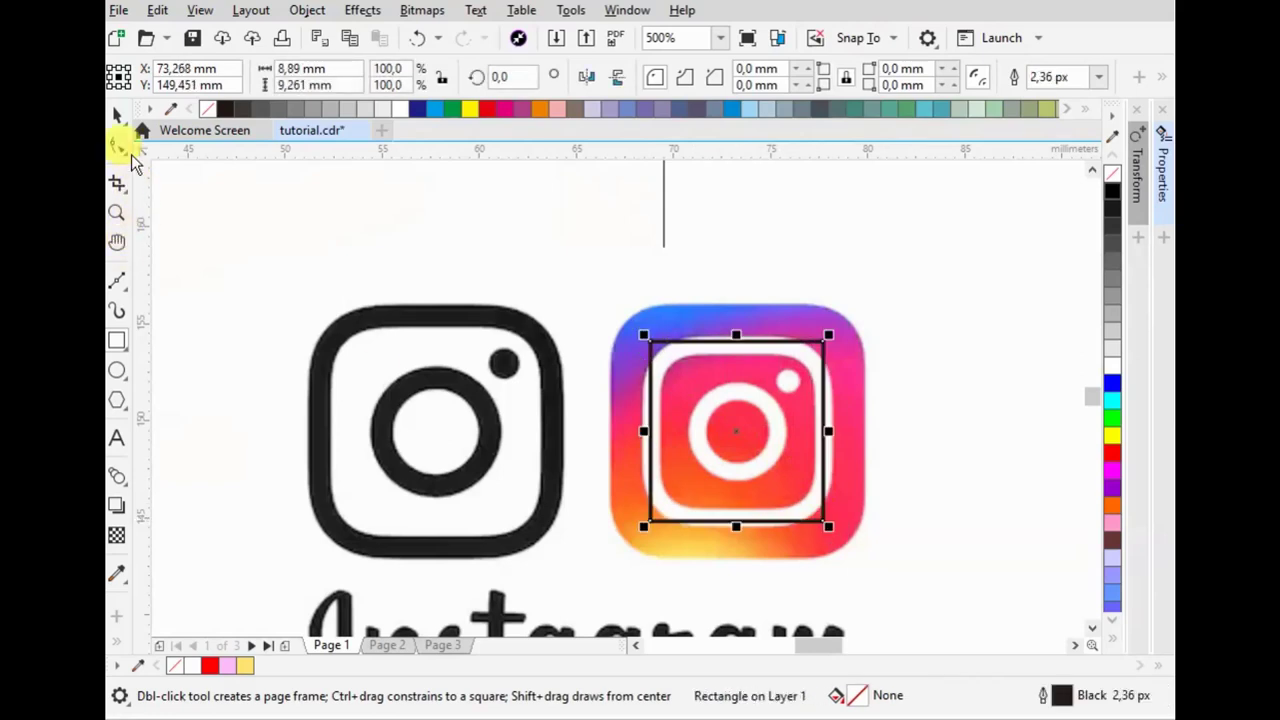
{"action": "left_click", "coordinate": [118, 145]}
{"action": "scroll", "coordinate": [577, 334], "scroll_direction": "up", "scroll_amount": 2}
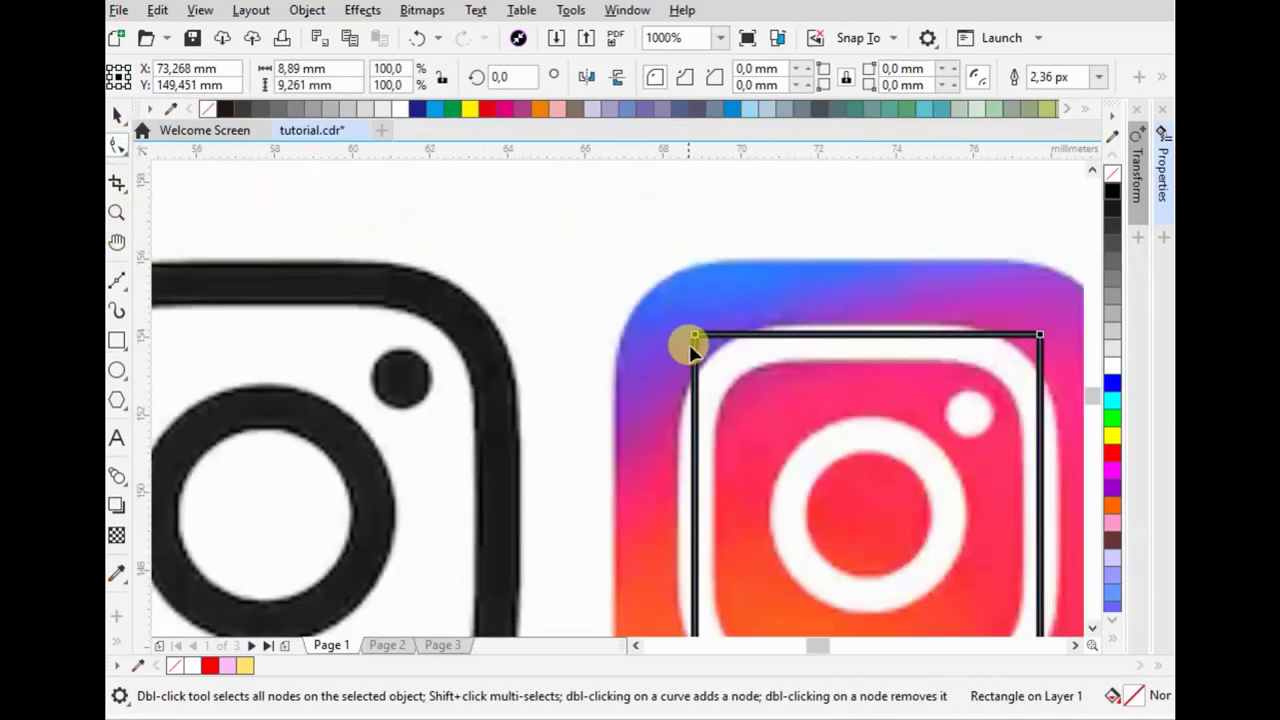
{"action": "left_click_drag", "start_coordinate": [694, 336], "coordinate": [713, 441]}
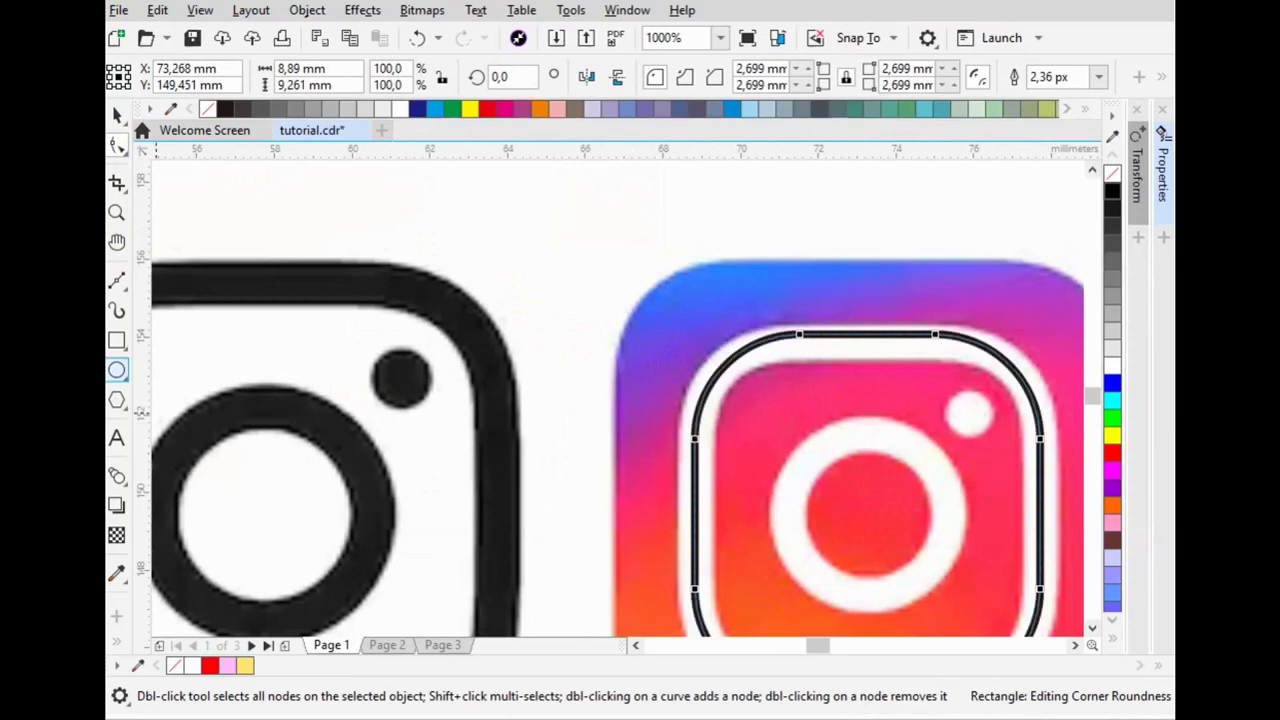
- Draw circles over the Instagram icon's top-right dot and central lens ring
{"action": "left_click", "coordinate": [117, 371]}
{"action": "left_click_drag", "start_coordinate": [950, 392], "coordinate": [992, 434]}
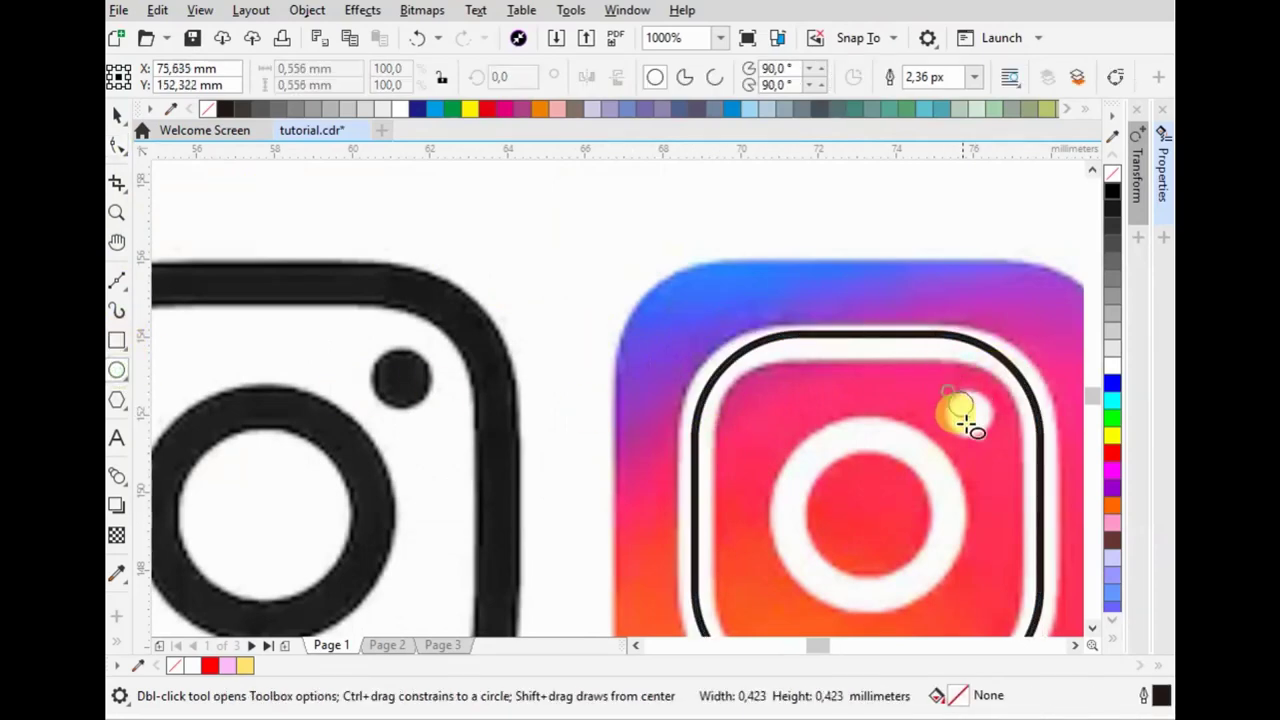
{"action": "scroll", "coordinate": [560, 330], "scroll_direction": "down", "scroll_amount": 1}
{"action": "scroll", "coordinate": [663, 390], "scroll_direction": "up", "scroll_amount": 1}
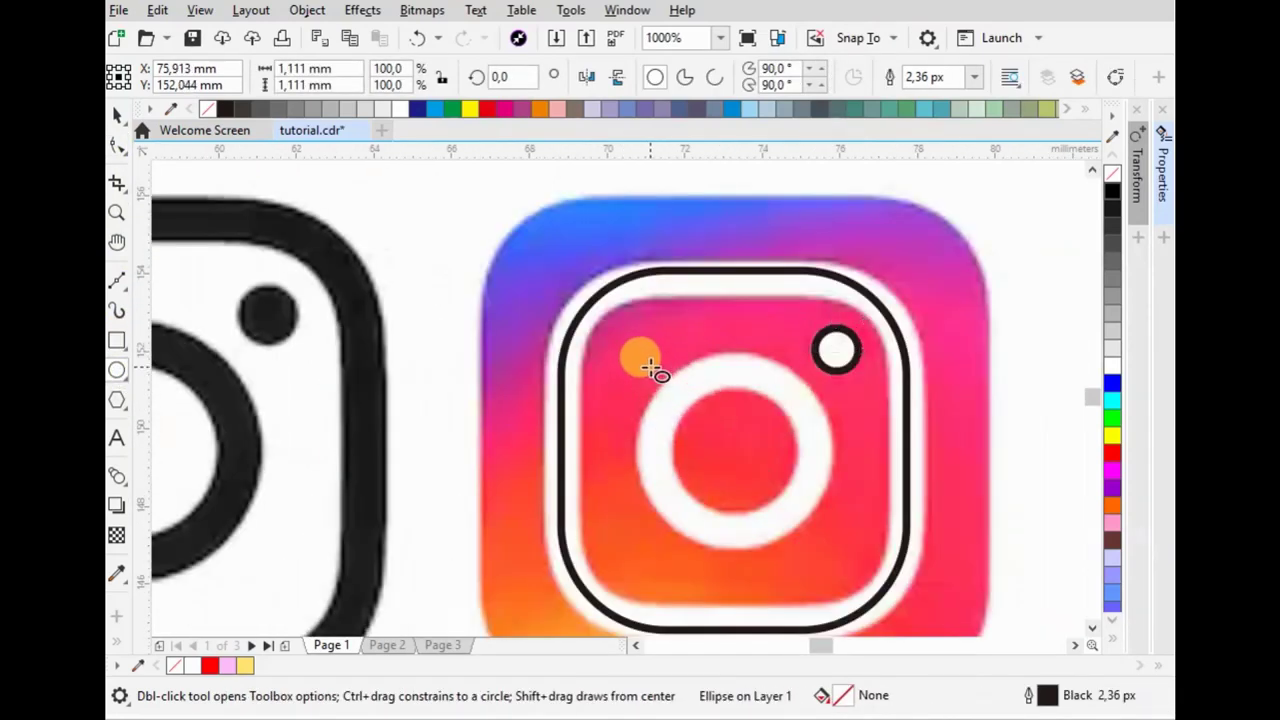
{"action": "left_click_drag", "start_coordinate": [644, 360], "coordinate": [819, 535]}
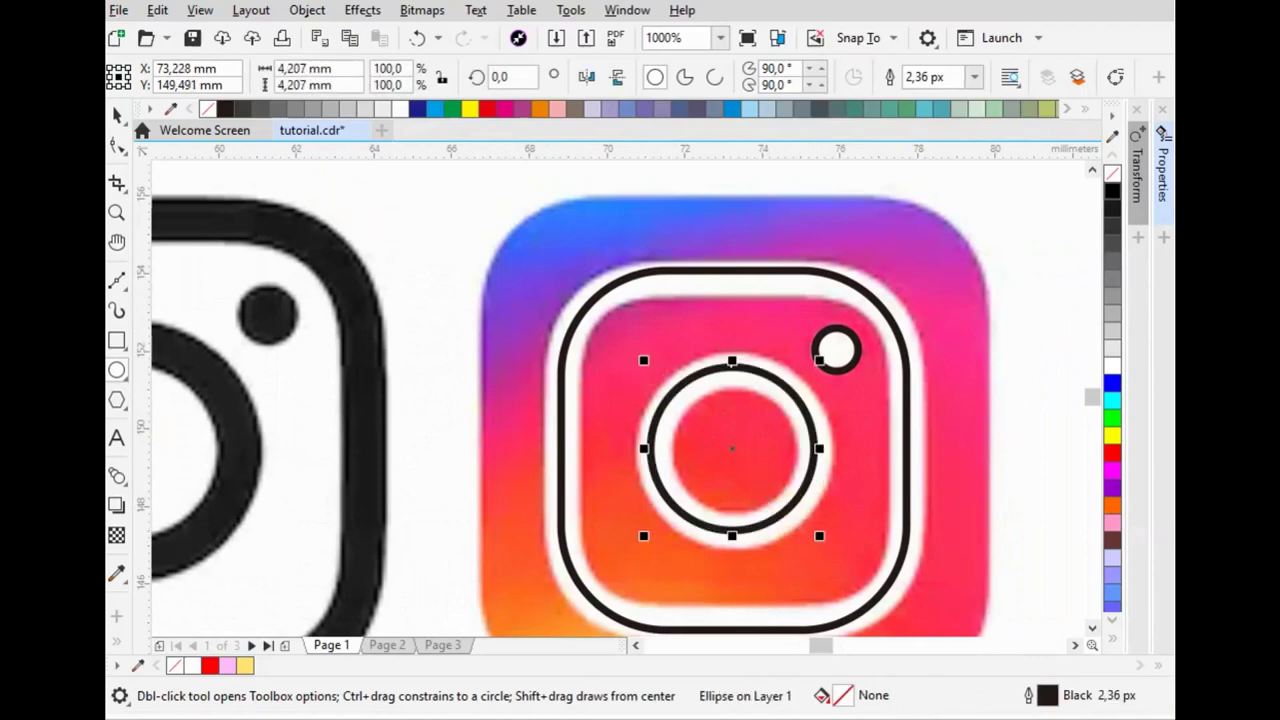
- Convert the outer frames to curves and slide the Instagram reference image left
{"action": "left_click", "coordinate": [118, 114]}
{"action": "left_click", "coordinate": [725, 302]}
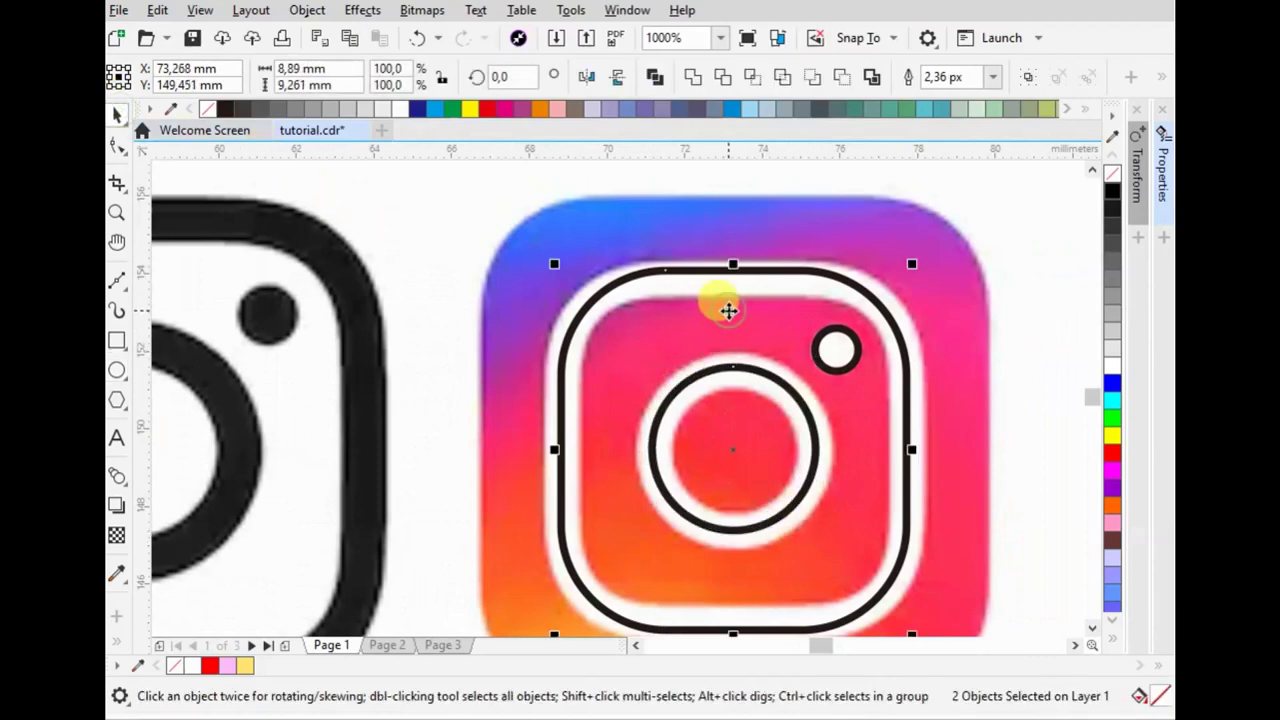
{"action": "key", "text": "ctrl+q"}
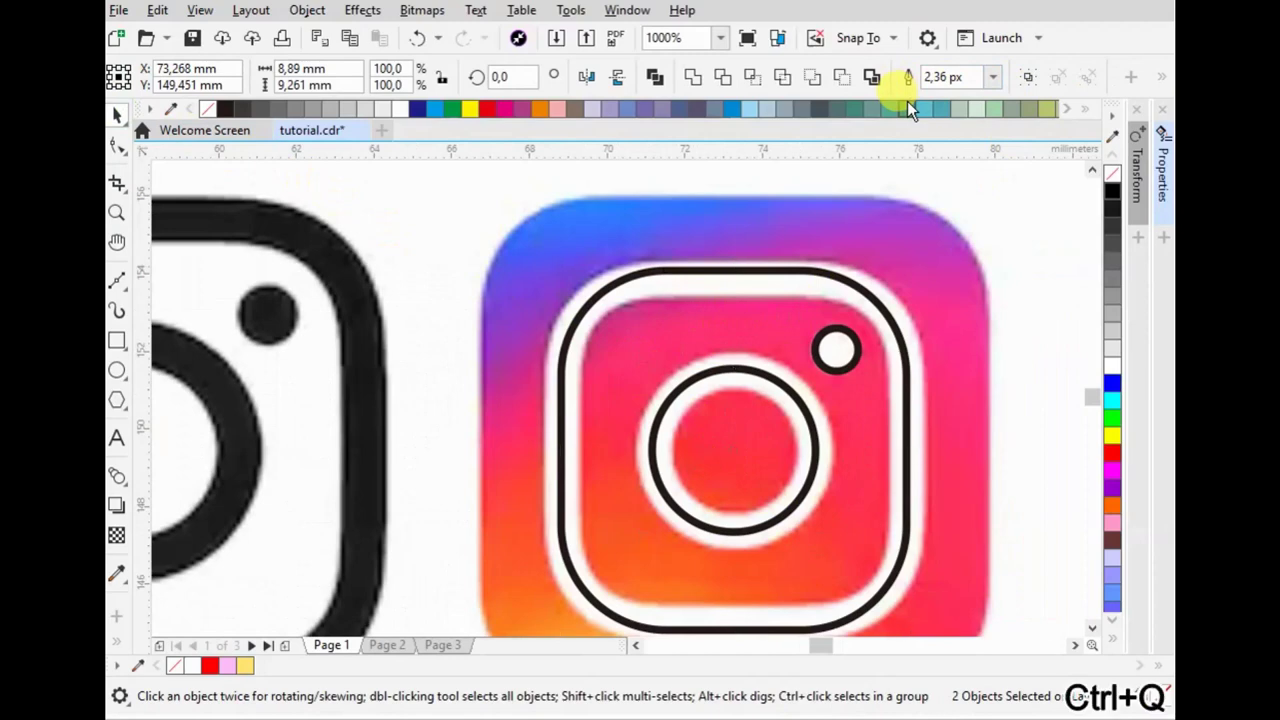
{"action": "left_click", "coordinate": [770, 268]}
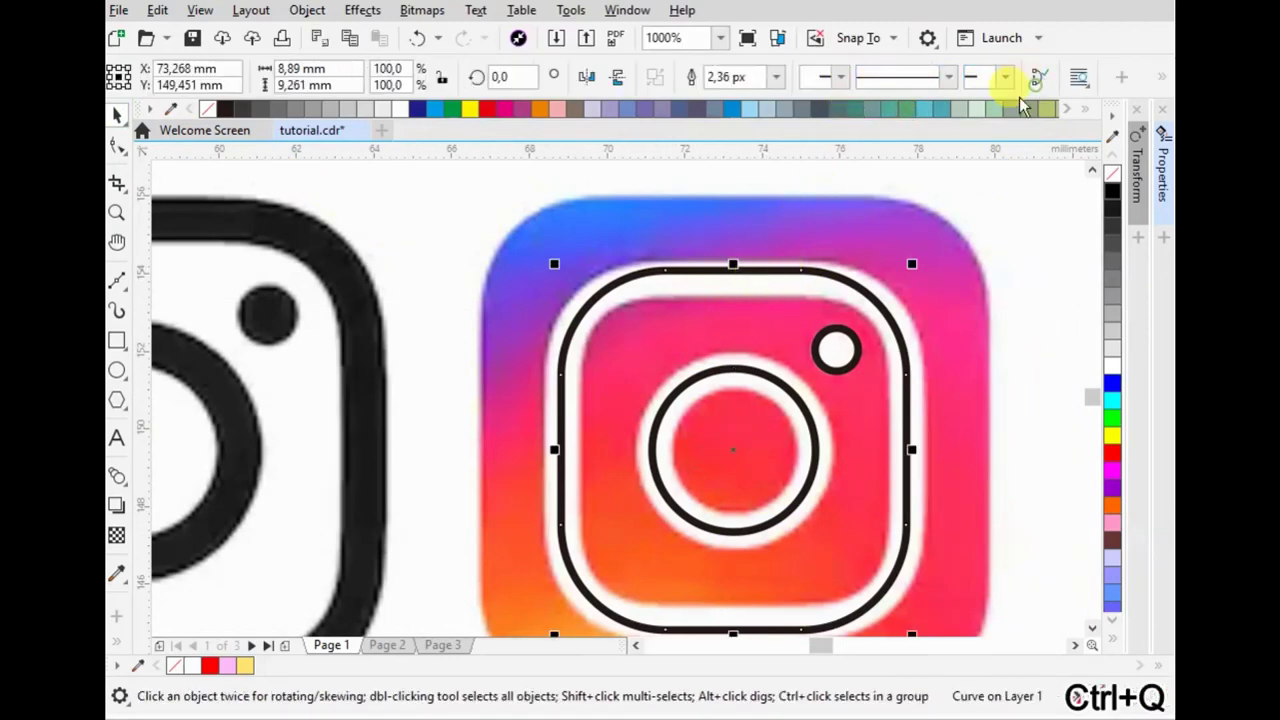
{"action": "left_click", "coordinate": [755, 371]}
{"action": "scroll", "coordinate": [510, 278], "scroll_direction": "down", "scroll_amount": 3}
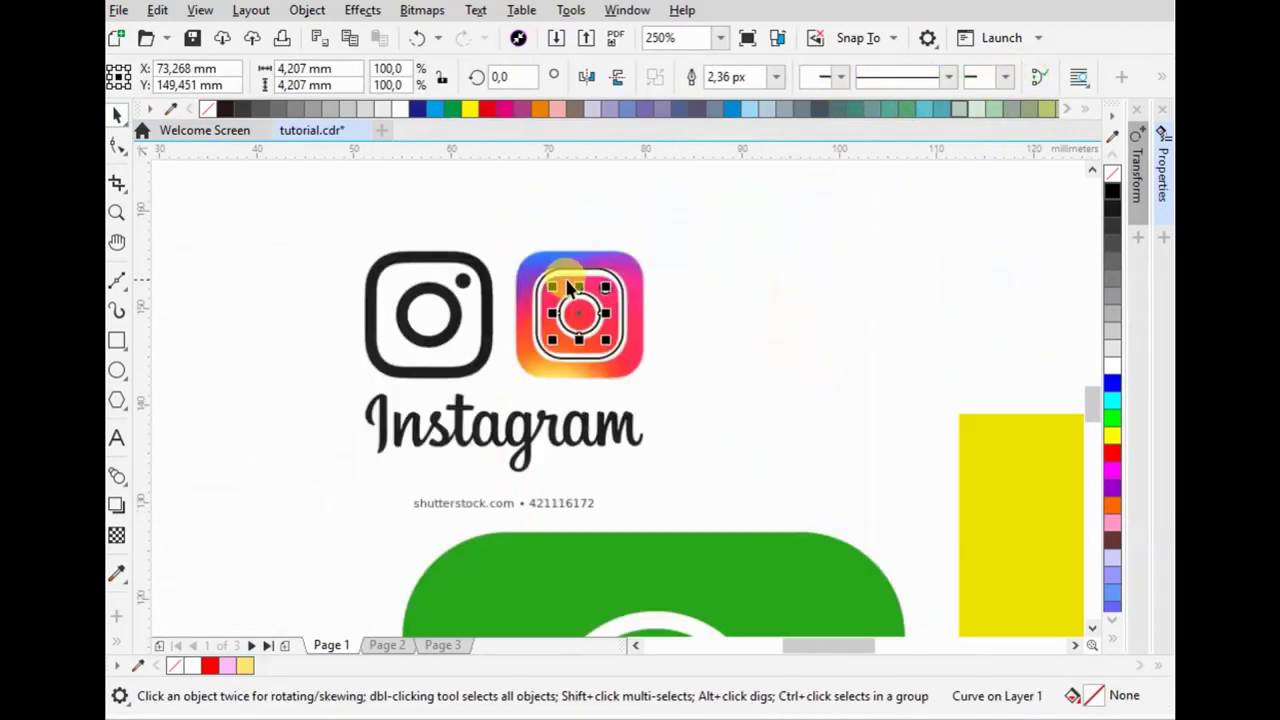
{"action": "scroll", "coordinate": [694, 306], "scroll_direction": "down", "scroll_amount": 1}
{"action": "mouse_move", "coordinate": [694, 306]}
{"action": "left_mouse_down"}
{"action": "mouse_move", "coordinate": [493, 278]}
{"action": "mouse_move", "coordinate": [546, 280]}
{"action": "left_mouse_up"}
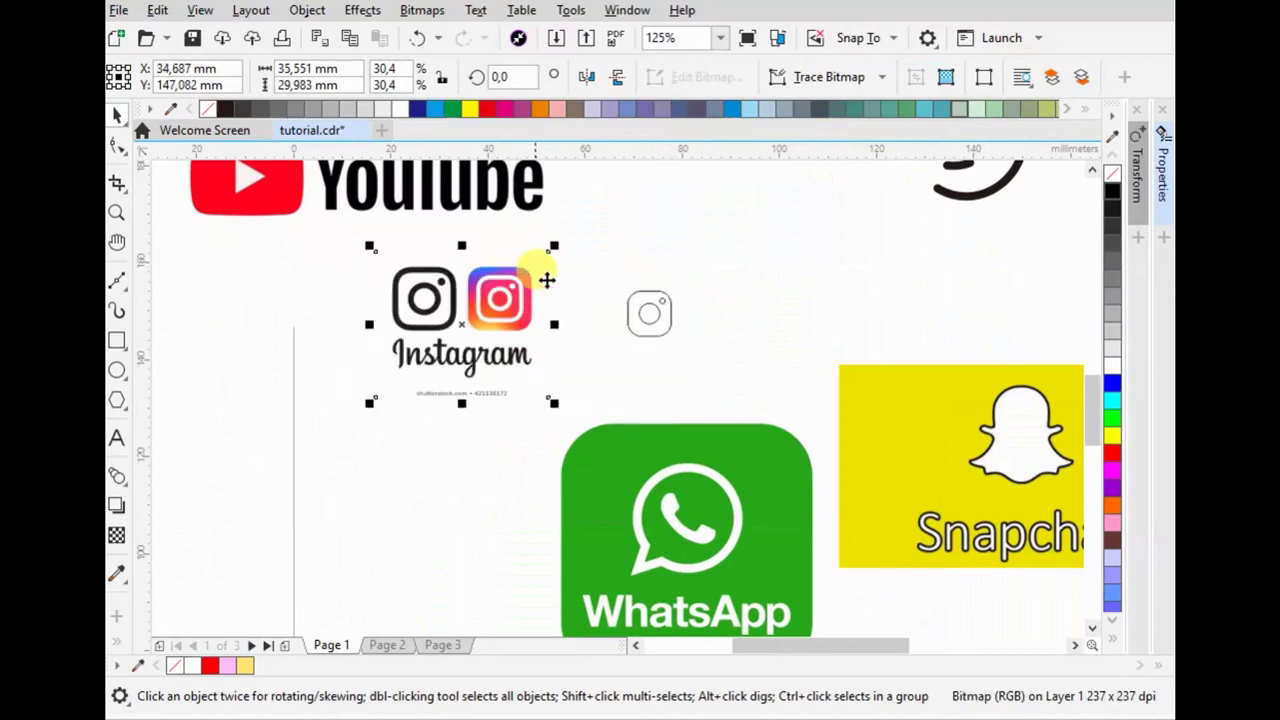
- Place the traced Instagram, play and Twitter icons together, shrinking play and Twitter to match
{"action": "left_click", "coordinate": [650, 313]}
{"action": "scroll", "coordinate": [620, 357], "scroll_direction": "down", "scroll_amount": 1}
{"action": "left_click_drag", "start_coordinate": [638, 335], "coordinate": [694, 302]}
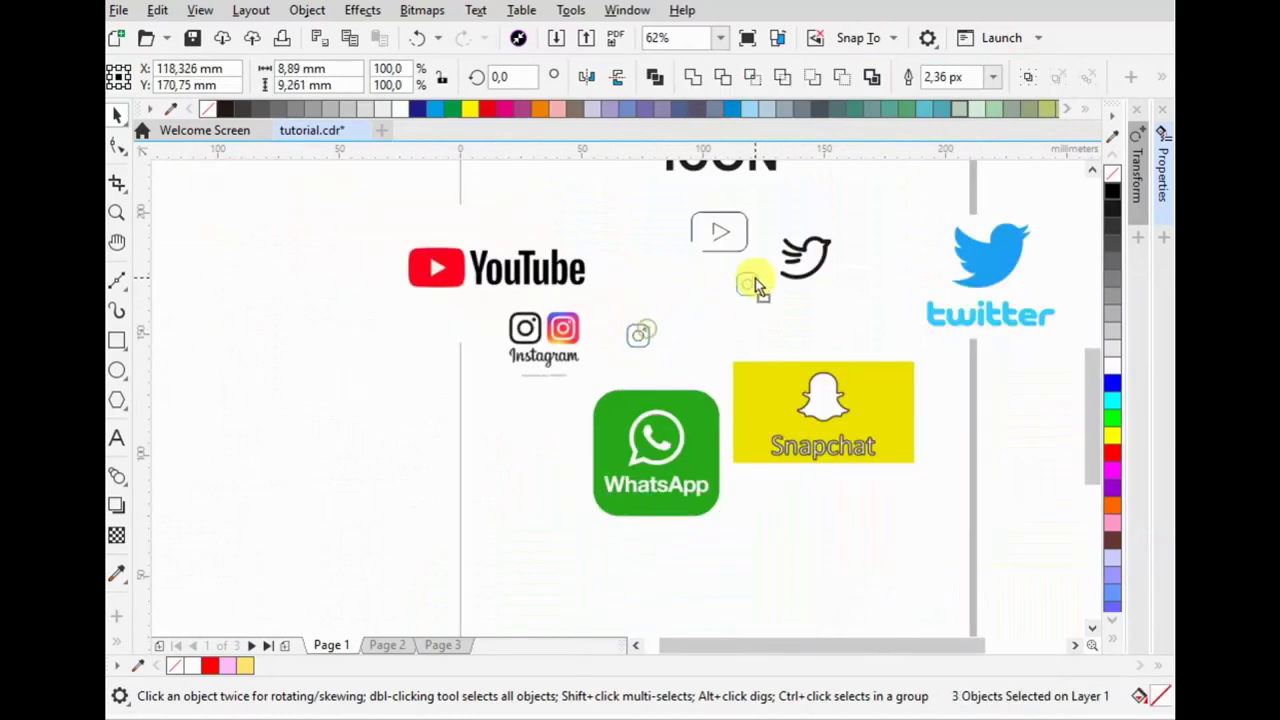
{"action": "left_click_drag", "start_coordinate": [674, 184], "coordinate": [871, 294]}
{"action": "left_click_drag", "start_coordinate": [843, 206], "coordinate": [766, 206]}
{"action": "scroll", "coordinate": [731, 223], "scroll_direction": "up", "scroll_amount": 1}
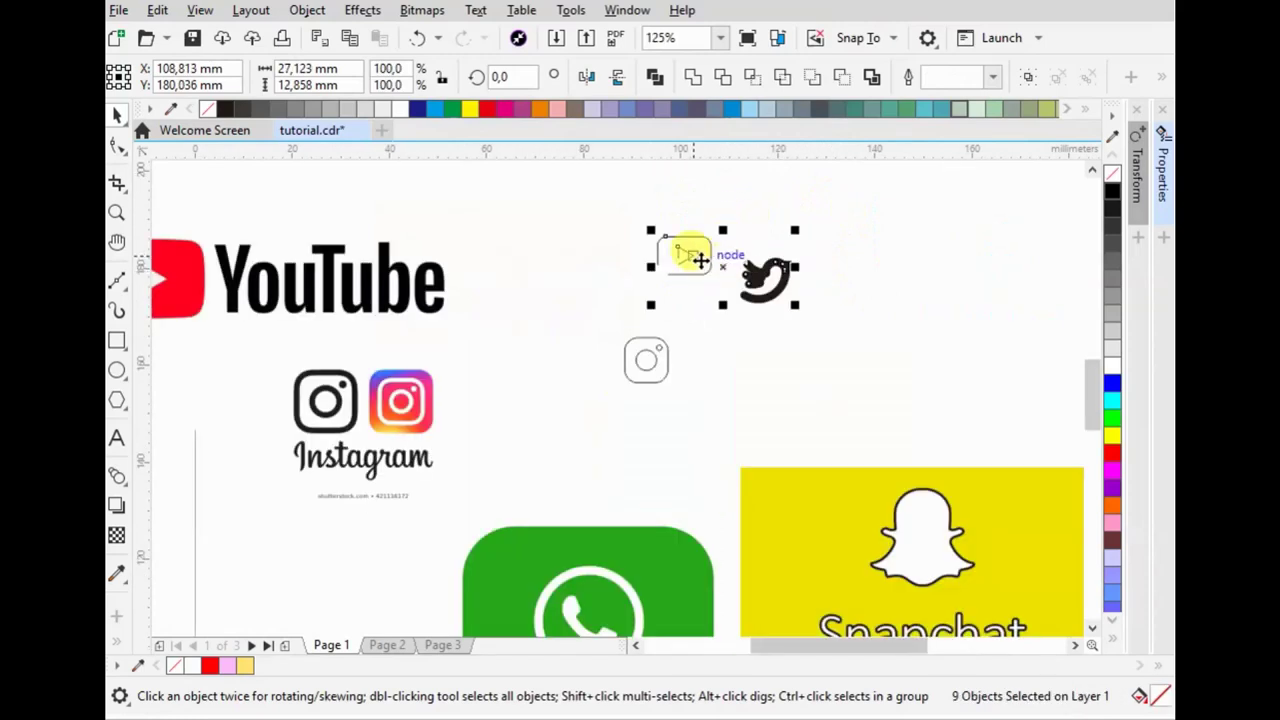
{"action": "left_click_drag", "start_coordinate": [668, 316], "coordinate": [666, 308]}
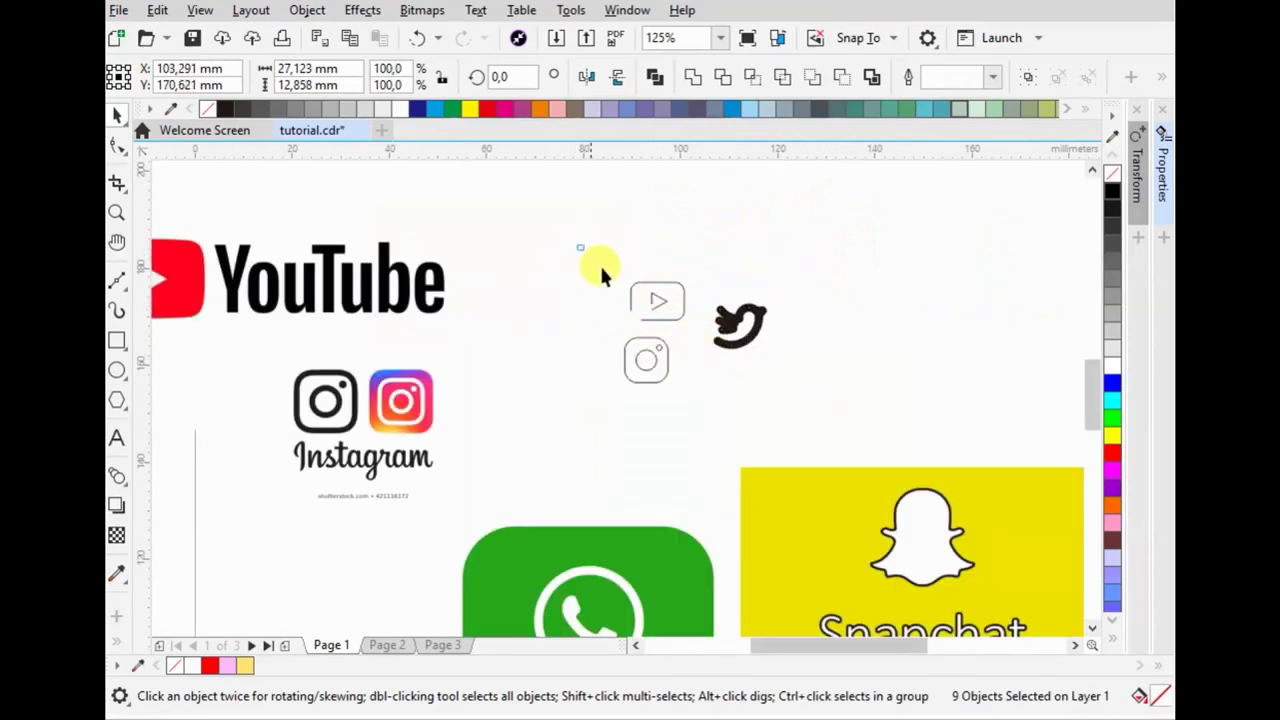
- Set the outline width of all three icons to 10 px
{"action": "left_click_drag", "start_coordinate": [600, 270], "coordinate": [785, 400]}
{"action": "left_click", "coordinate": [995, 80]}
{"action": "left_click", "coordinate": [935, 210]}
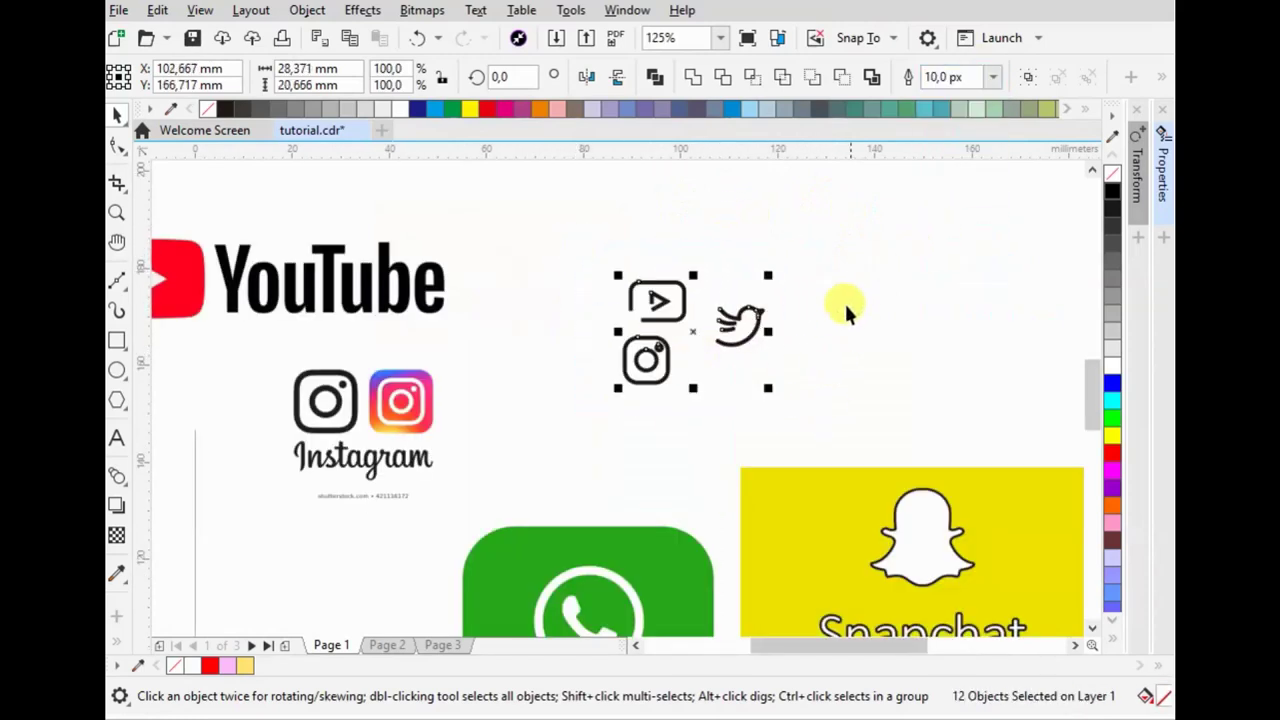
{"action": "scroll", "coordinate": [648, 340], "scroll_direction": "up", "scroll_amount": 4}
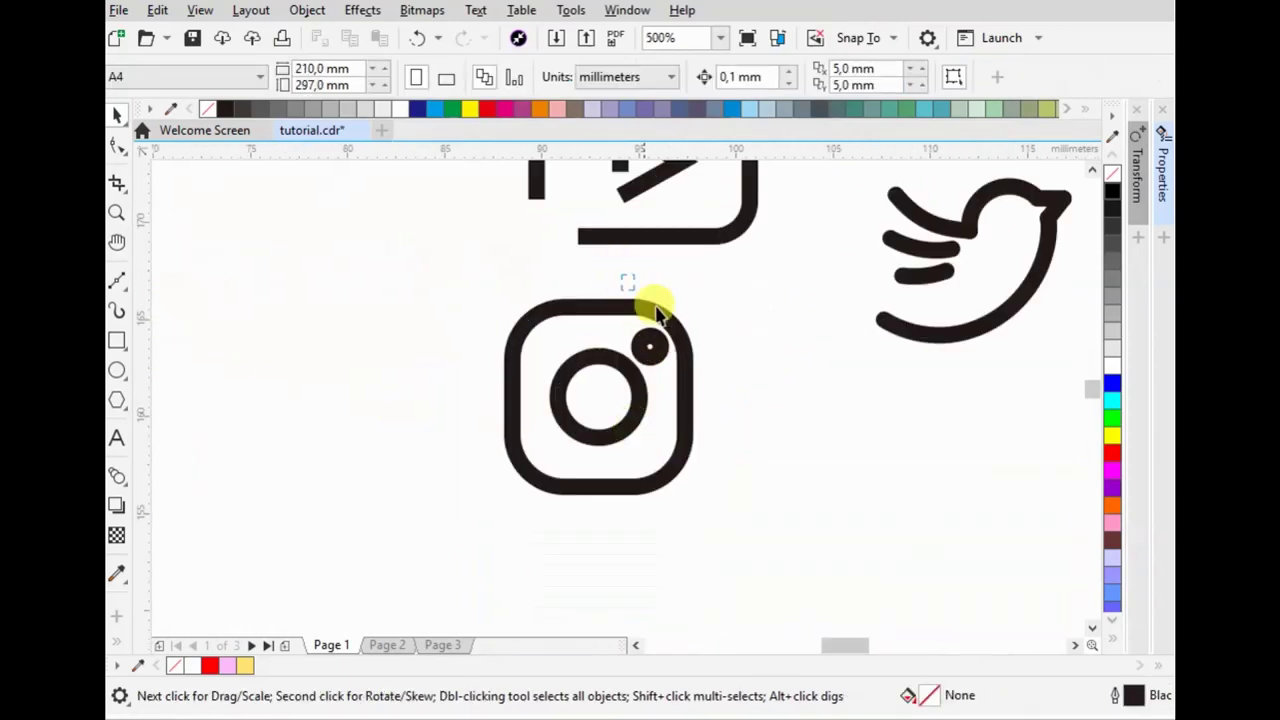
{"action": "left_click", "coordinate": [650, 345]}
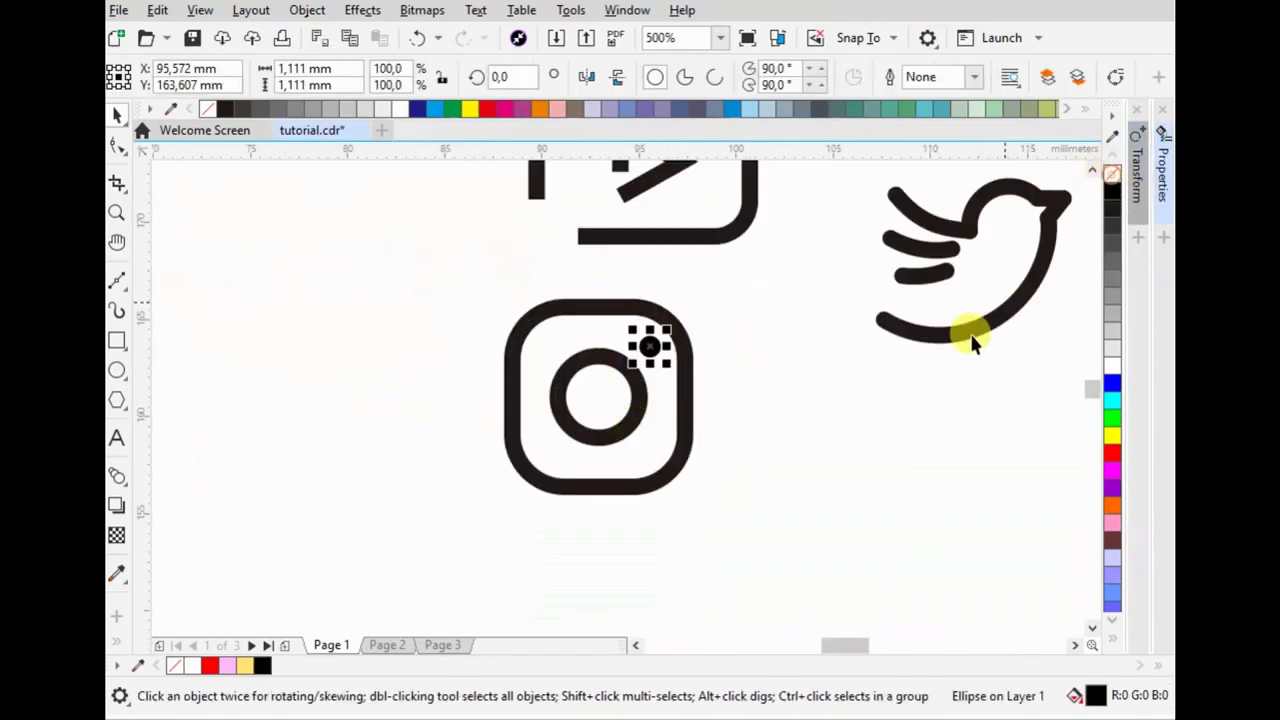
{"action": "left_click", "coordinate": [717, 283]}
{"action": "scroll", "coordinate": [720, 284], "scroll_direction": "down", "scroll_amount": 4}
{"action": "scroll", "coordinate": [621, 358], "scroll_direction": "down", "scroll_amount": 1}
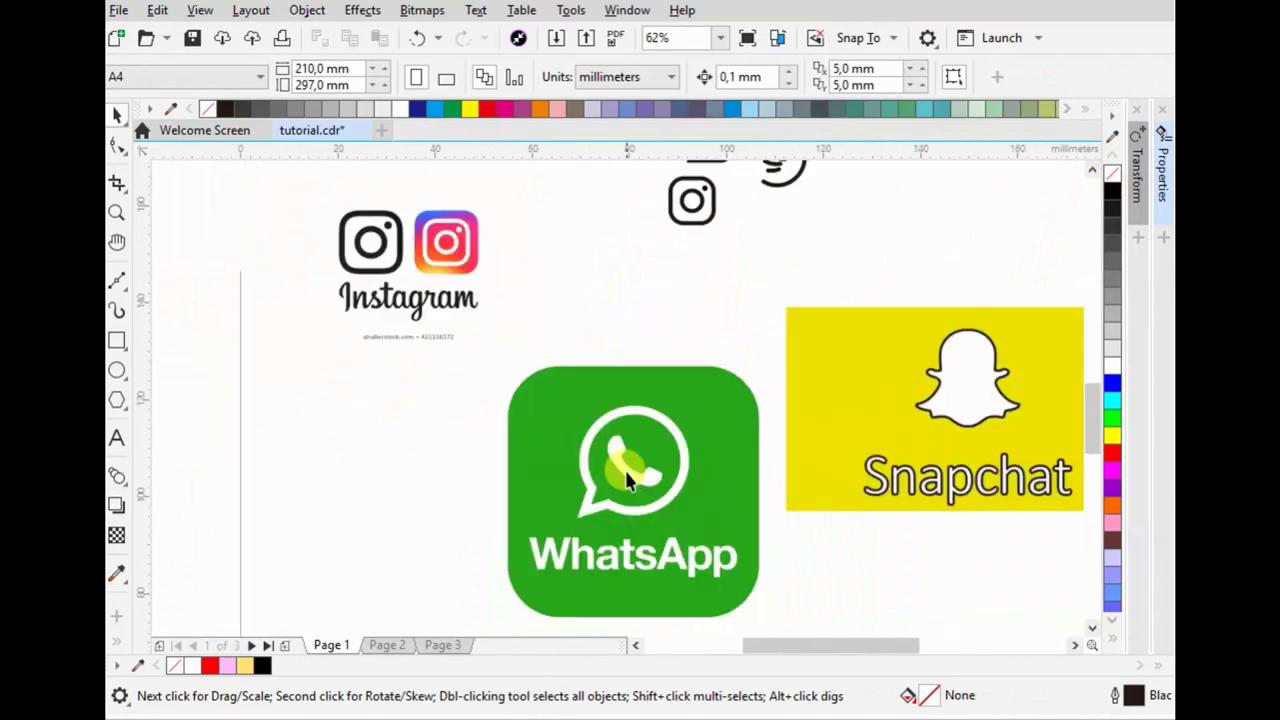
{"action": "scroll", "coordinate": [626, 520], "scroll_direction": "up", "scroll_amount": 2}
- Draw a circle over the WhatsApp speech bubble and align it
{"action": "left_click", "coordinate": [118, 369]}
{"action": "mouse_move", "coordinate": [531, 344]}
{"action": "left_mouse_down"}
{"action": "mouse_move", "coordinate": [718, 560]}
{"action": "mouse_move", "coordinate": [710, 545]}
{"action": "left_mouse_up"}
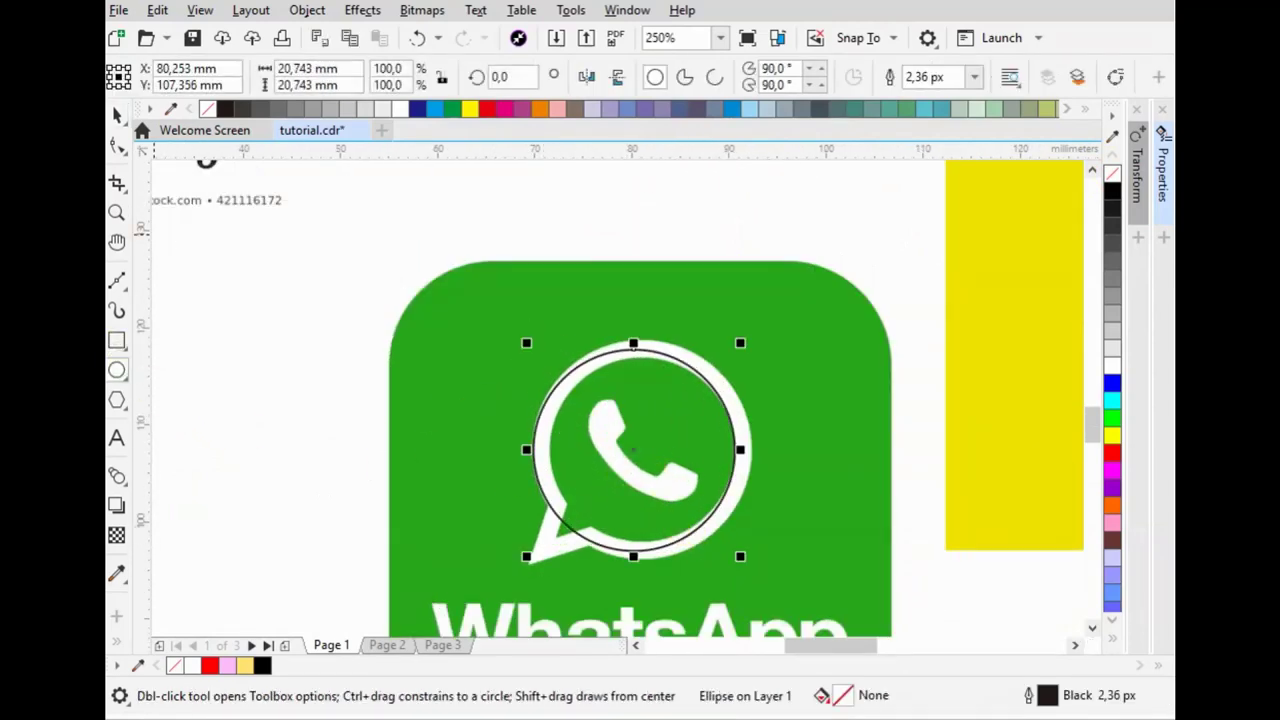
{"action": "key", "text": "space"}
{"action": "scroll", "coordinate": [675, 461], "scroll_direction": "up", "scroll_amount": 2}
{"action": "left_click_drag", "start_coordinate": [716, 399], "coordinate": [720, 397]}
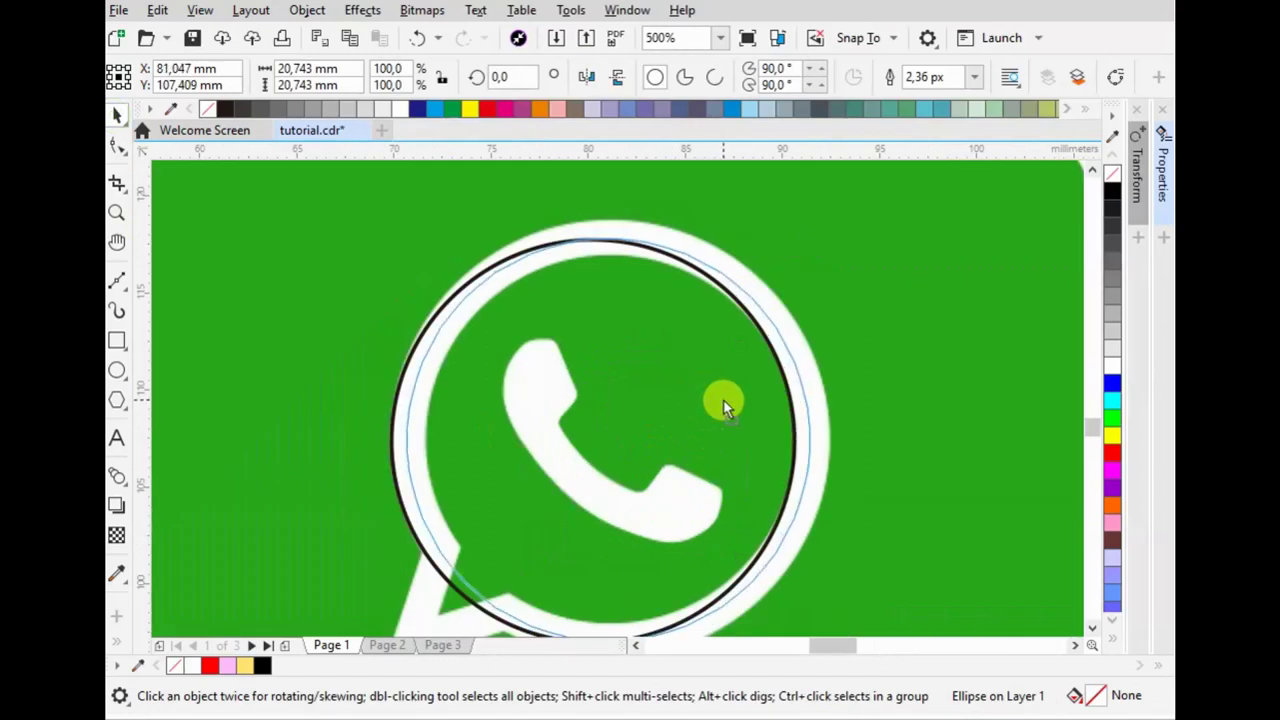
{"action": "scroll", "coordinate": [638, 310], "scroll_direction": "down", "scroll_amount": 2}
{"action": "scroll", "coordinate": [562, 427], "scroll_direction": "up", "scroll_amount": 2}
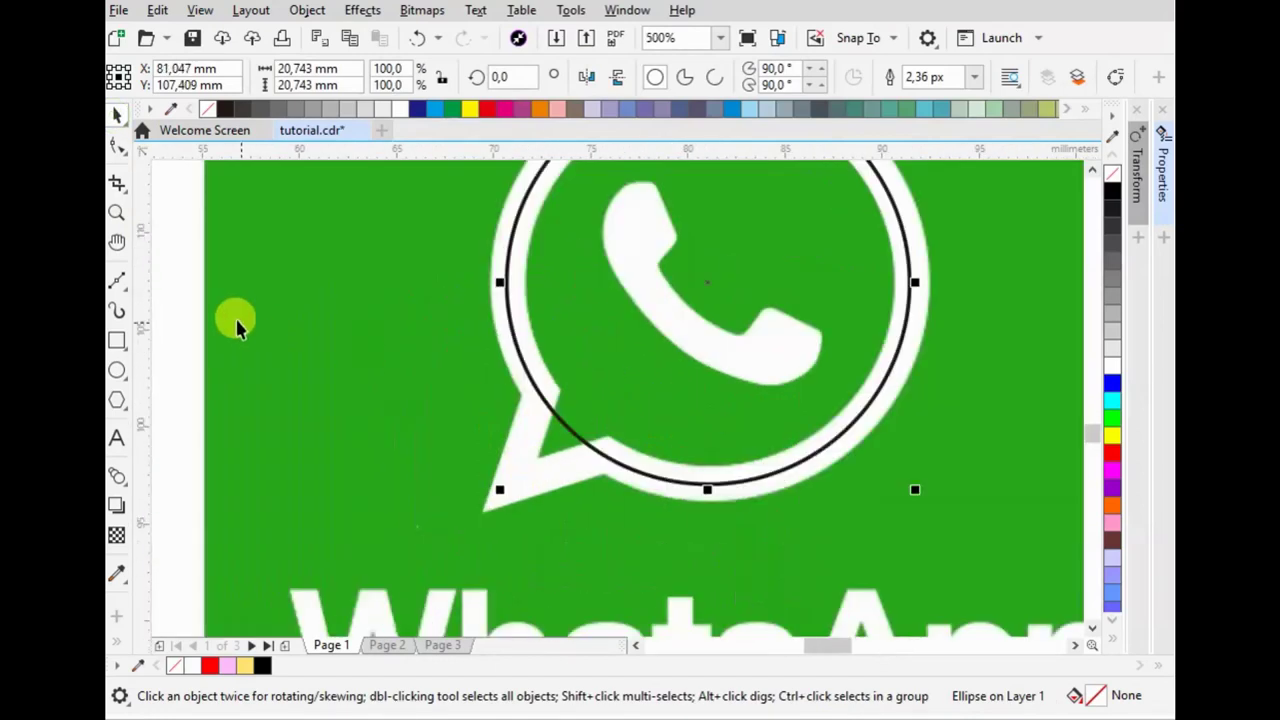
- Trace the bubble's tail as a closed straight-line triangle
{"action": "left_click", "coordinate": [124, 280]}
{"action": "left_click", "coordinate": [544, 358]}
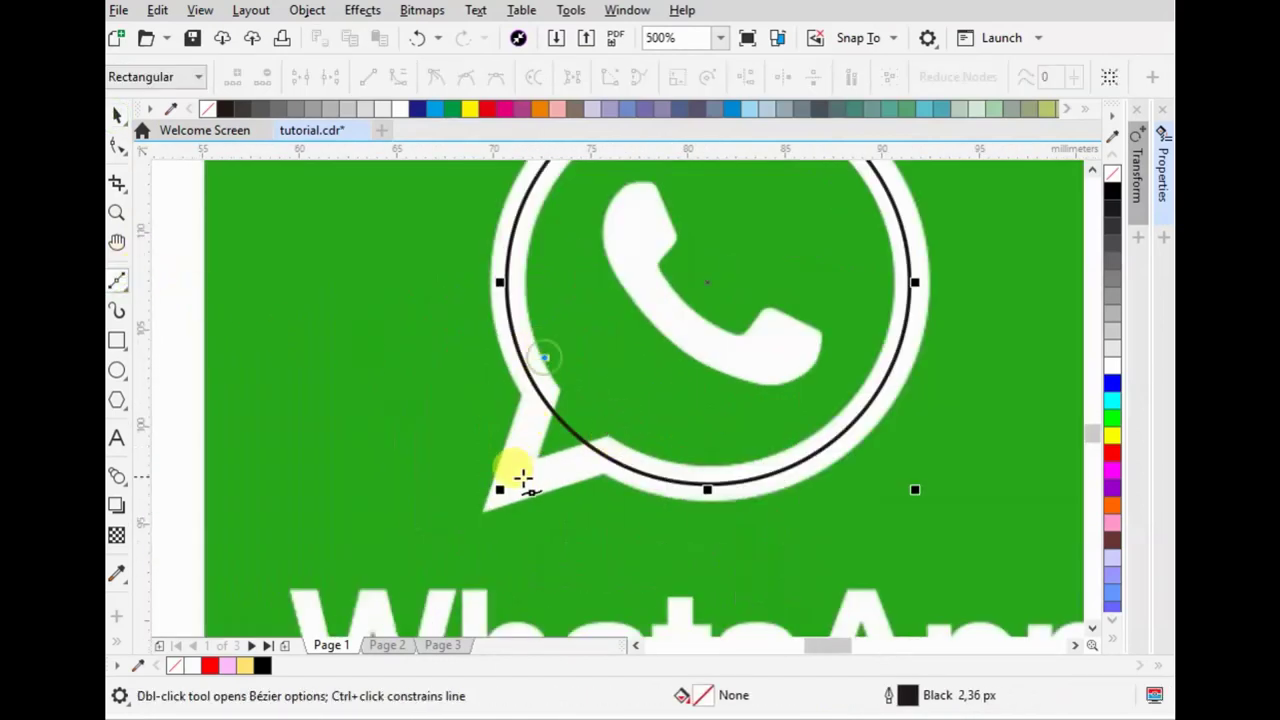
{"action": "left_click", "coordinate": [511, 479]}
{"action": "left_click", "coordinate": [684, 429]}
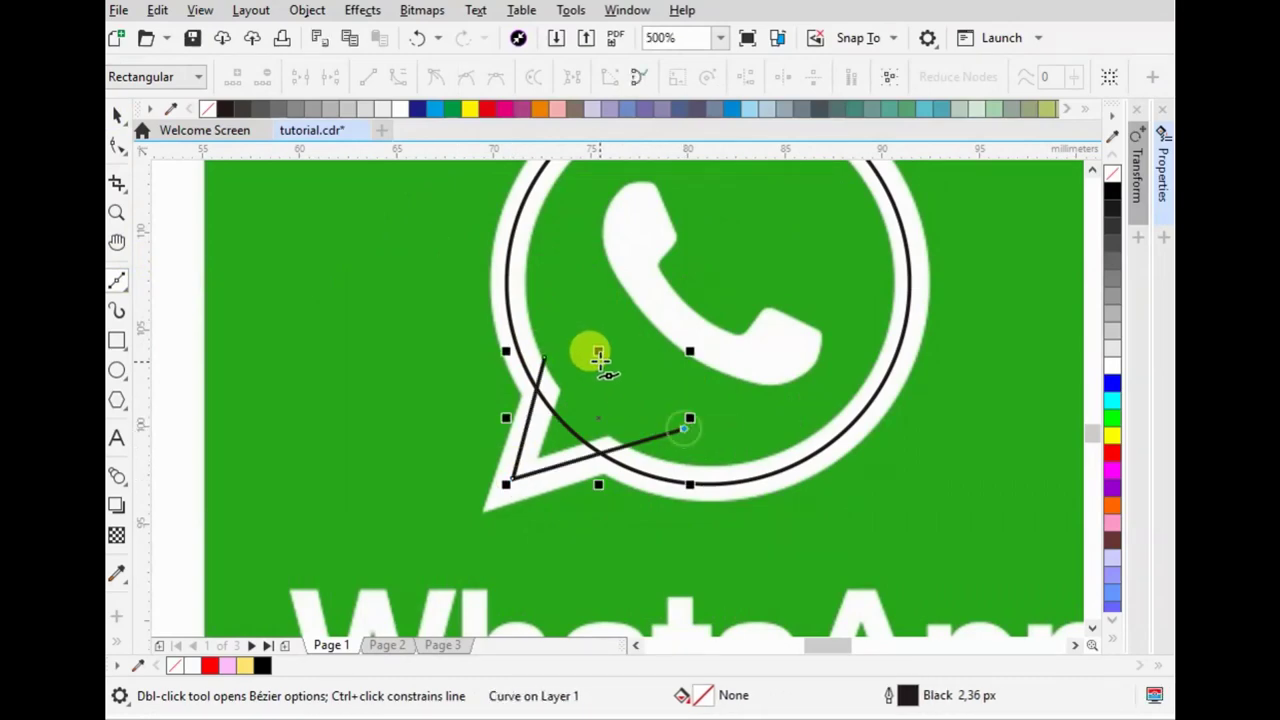
{"action": "left_click", "coordinate": [550, 357]}
- Trace the phone handset outline with a straight-segment path
{"action": "left_click", "coordinate": [661, 238]}
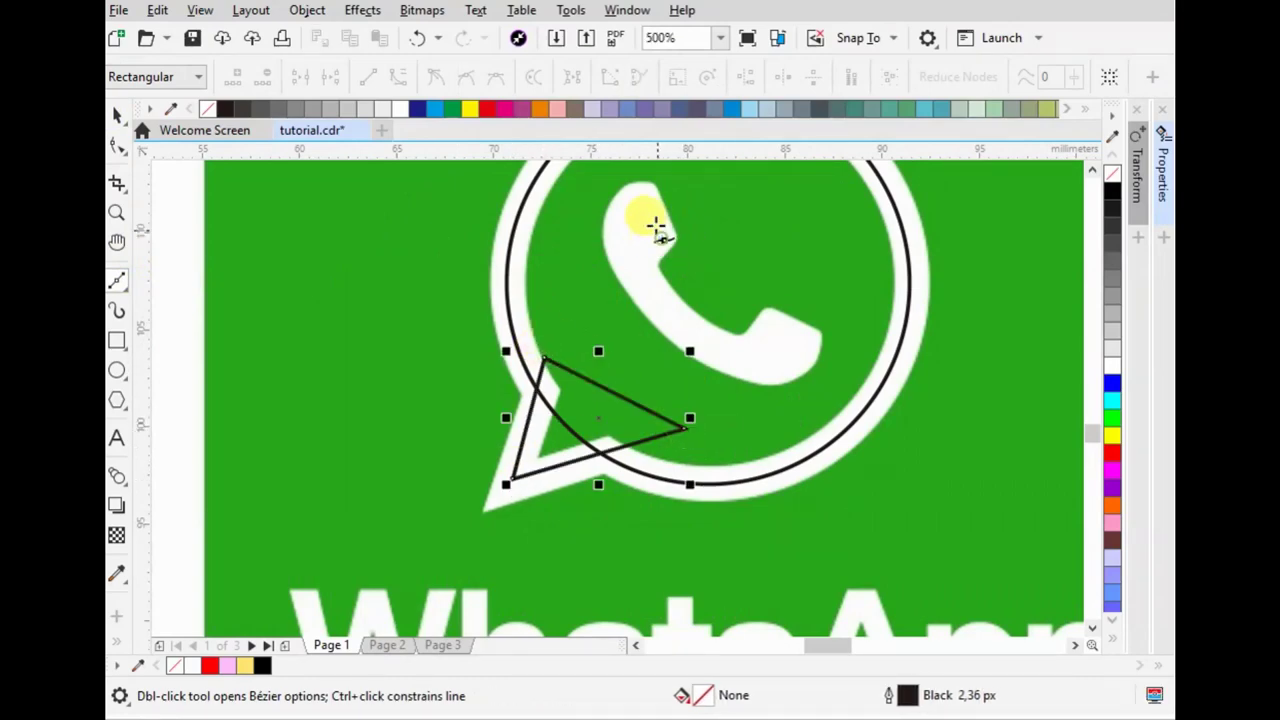
{"action": "left_click", "coordinate": [634, 189]}
{"action": "left_click", "coordinate": [614, 213]}
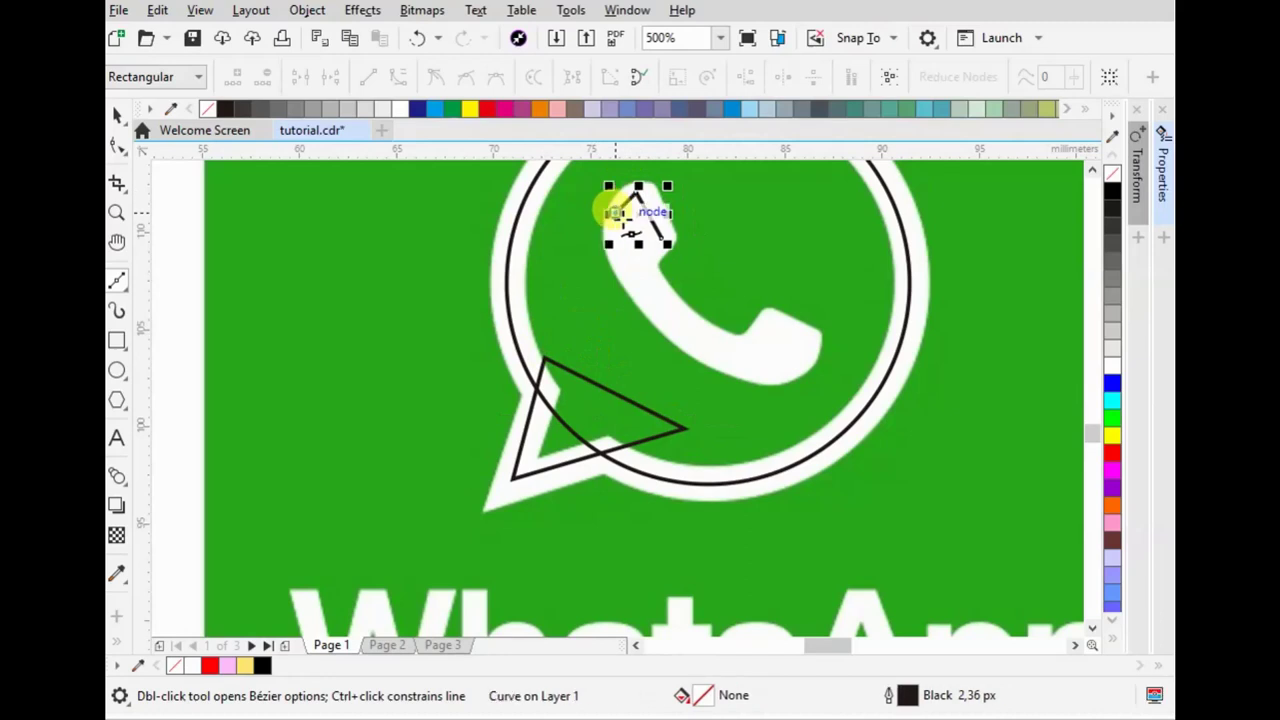
{"action": "left_click", "coordinate": [784, 361]}
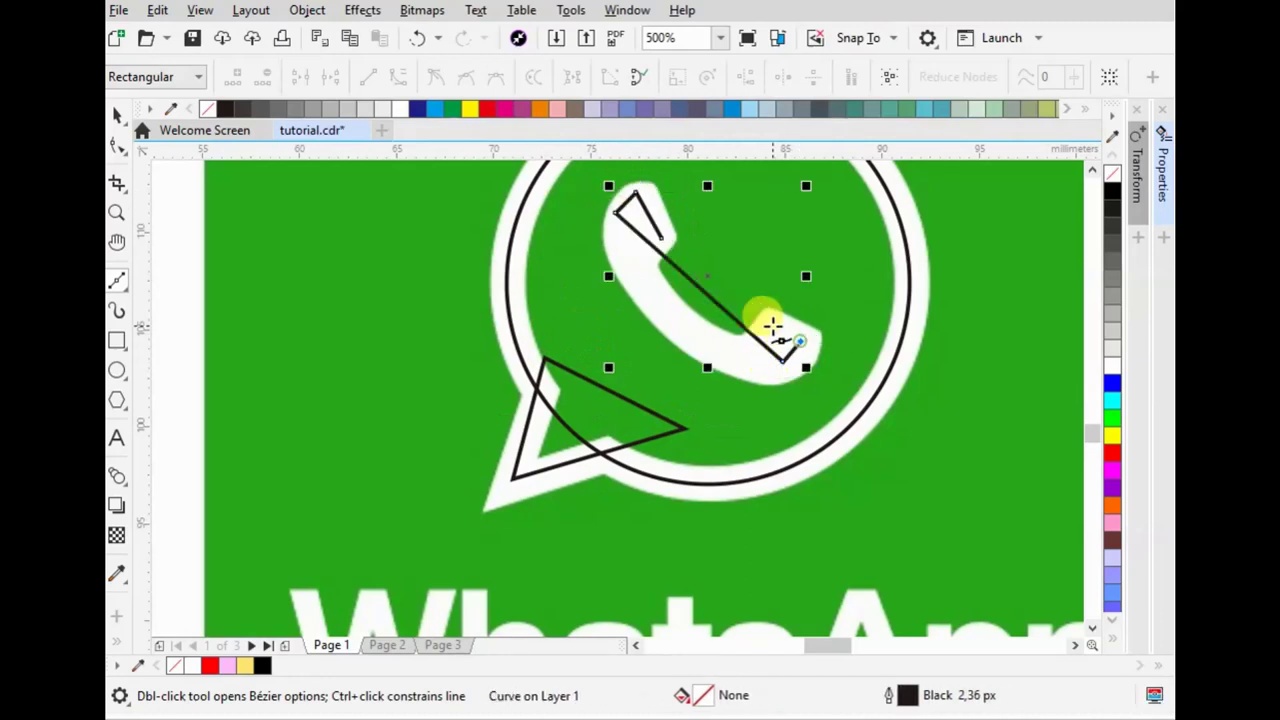
{"action": "left_click", "coordinate": [762, 328]}
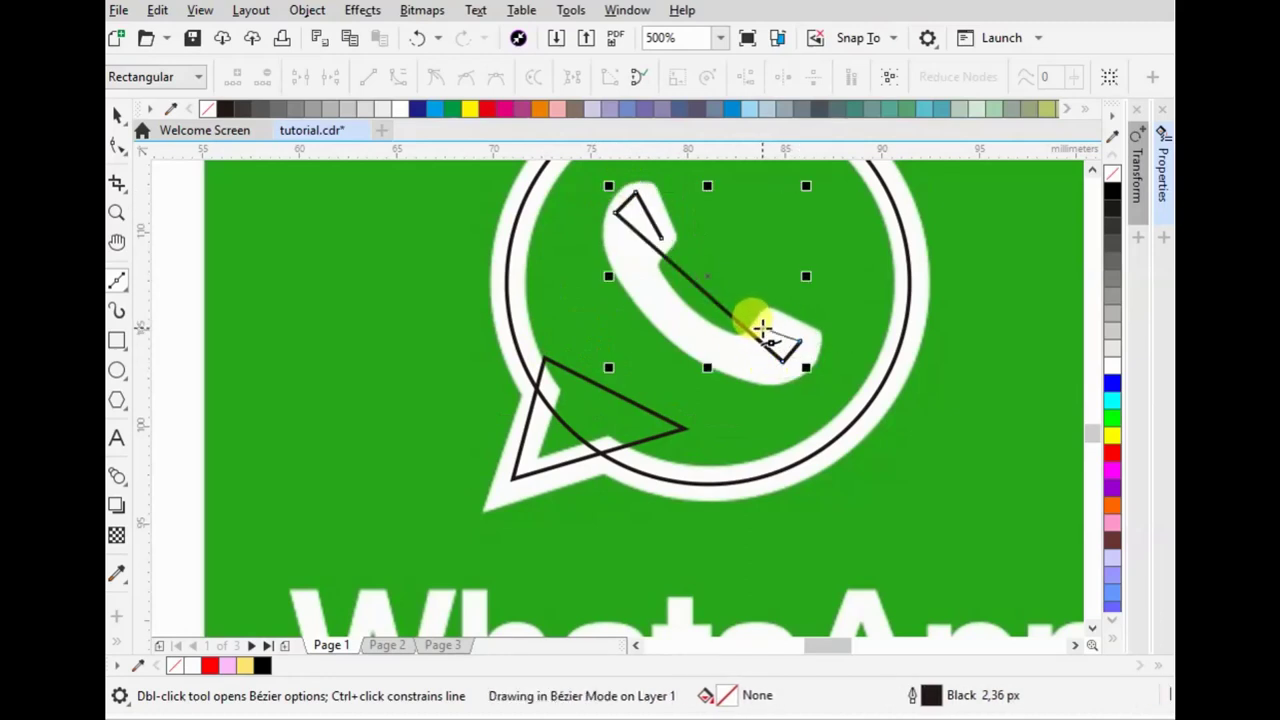
- Bend the handset path's long edge into a curve and refine its nodes
{"action": "left_click", "coordinate": [117, 145]}
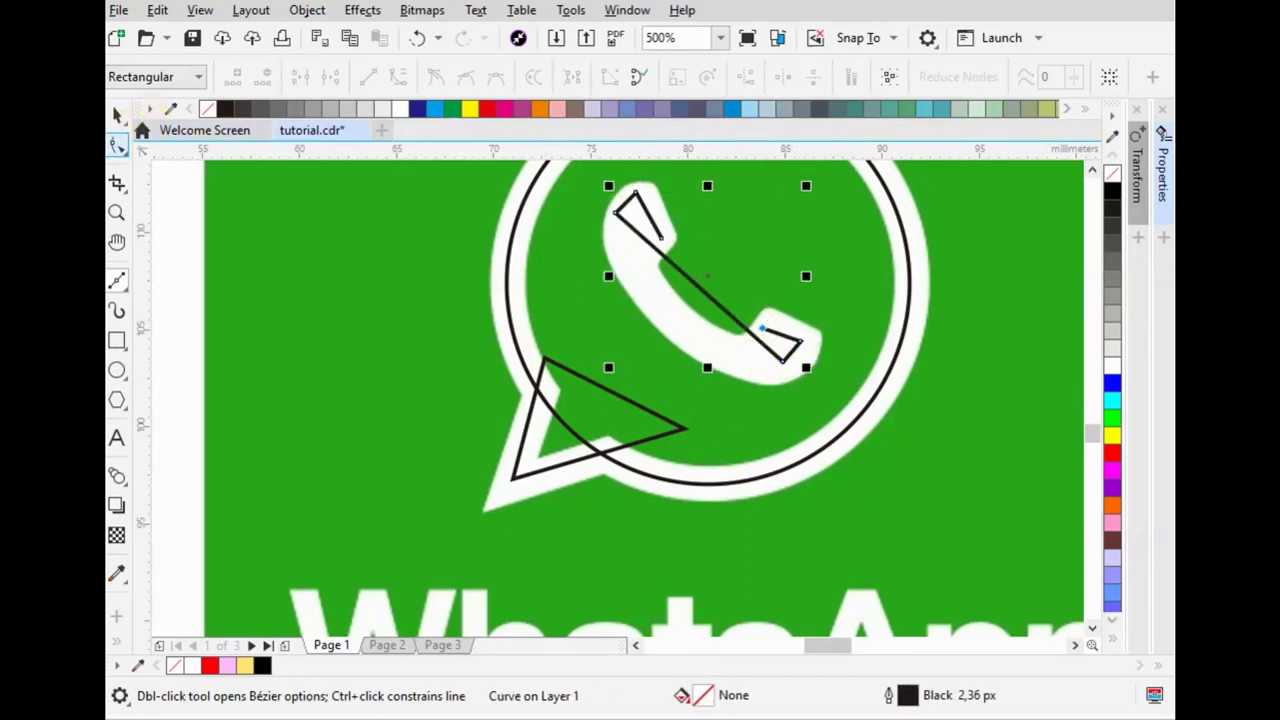
{"action": "right_click", "coordinate": [721, 305]}
{"action": "left_click", "coordinate": [790, 442]}
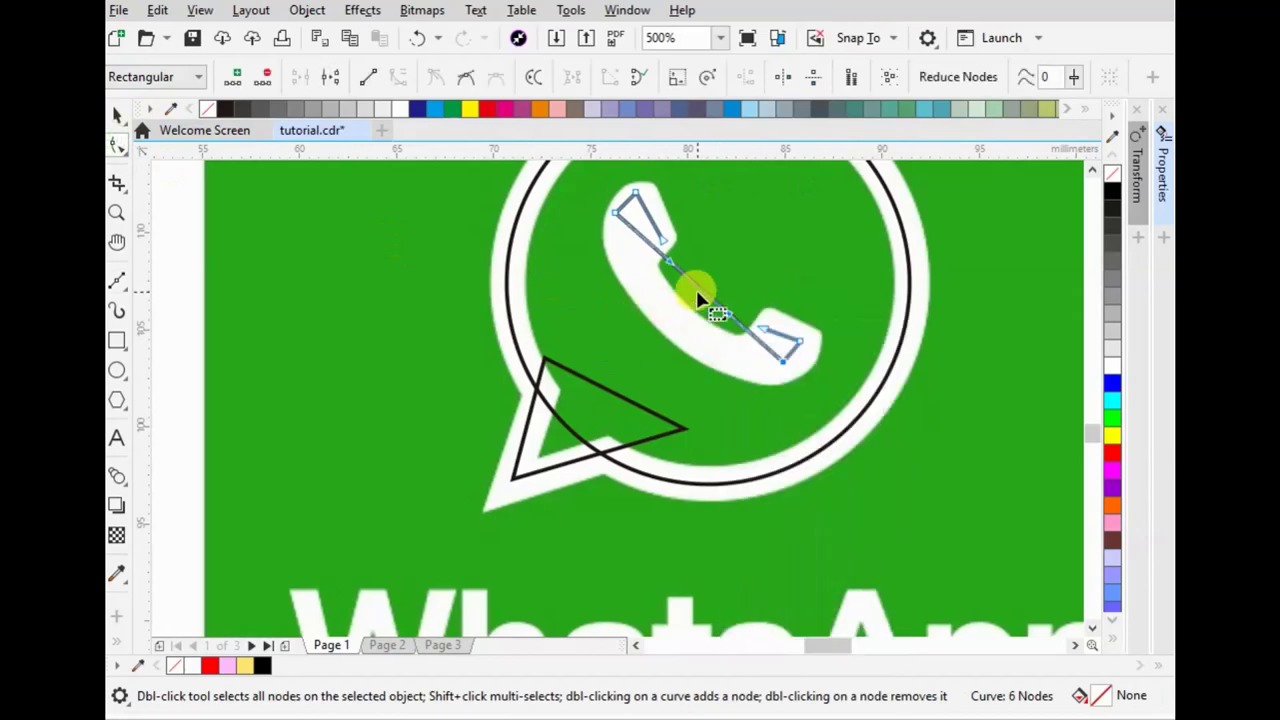
{"action": "left_click_drag", "start_coordinate": [696, 285], "coordinate": [672, 313]}
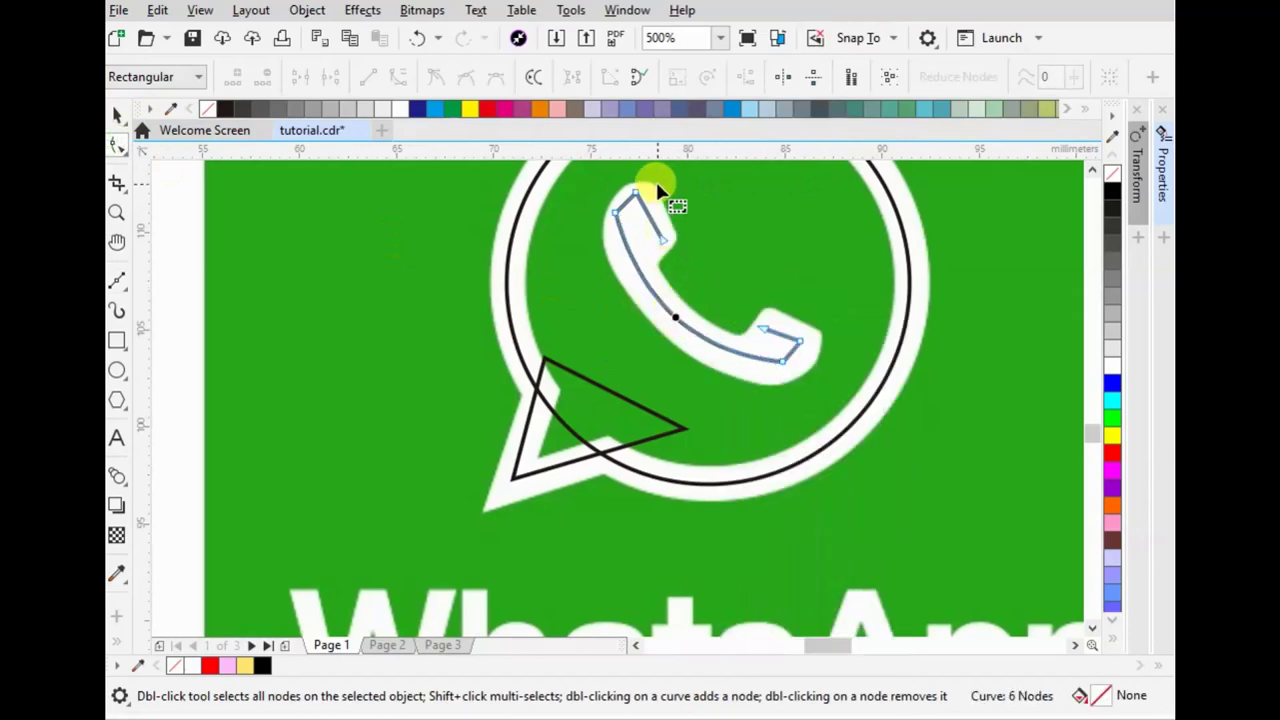
{"action": "scroll", "coordinate": [630, 210], "scroll_direction": "up", "scroll_amount": 2}
{"action": "left_click_drag", "start_coordinate": [628, 205], "coordinate": [616, 210]}
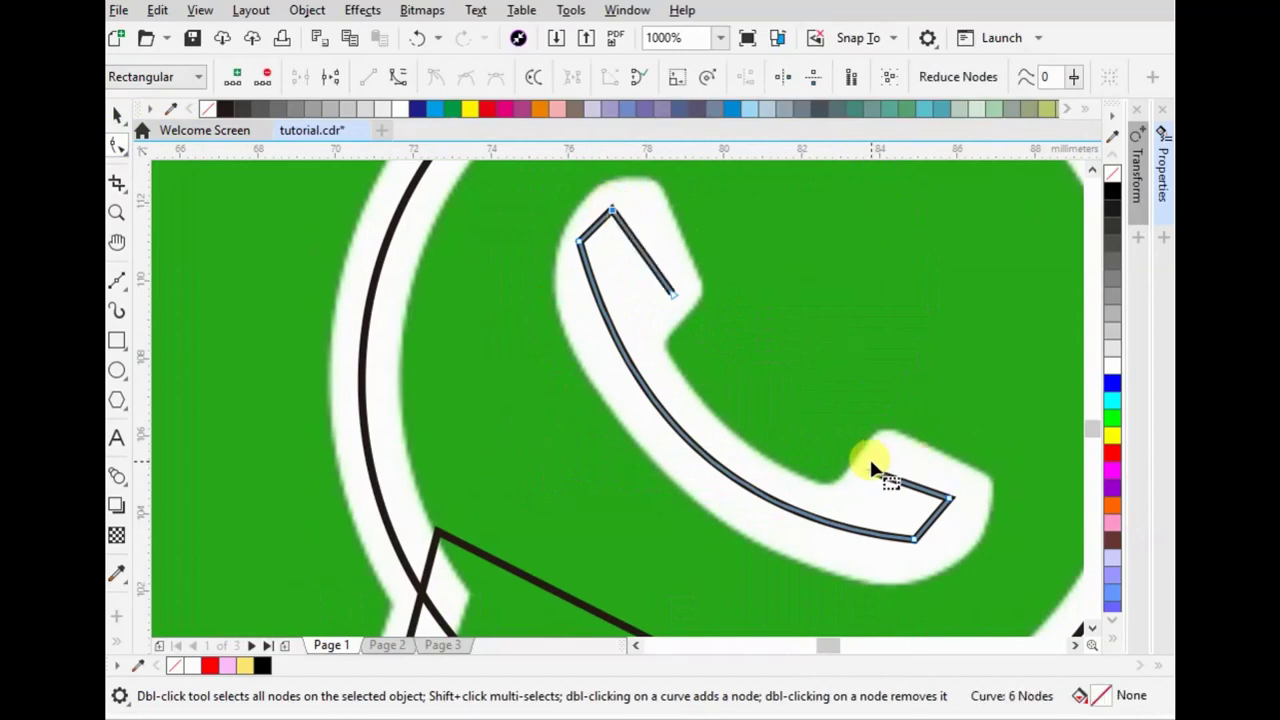
{"action": "left_click_drag", "start_coordinate": [868, 470], "coordinate": [852, 472]}
{"action": "left_click_drag", "start_coordinate": [672, 291], "coordinate": [657, 302]}
{"action": "key", "text": "space"}
- Select the bubble circle together with the tail triangle and view their nodes
{"action": "scroll", "coordinate": [589, 338], "scroll_direction": "down", "scroll_amount": 2}
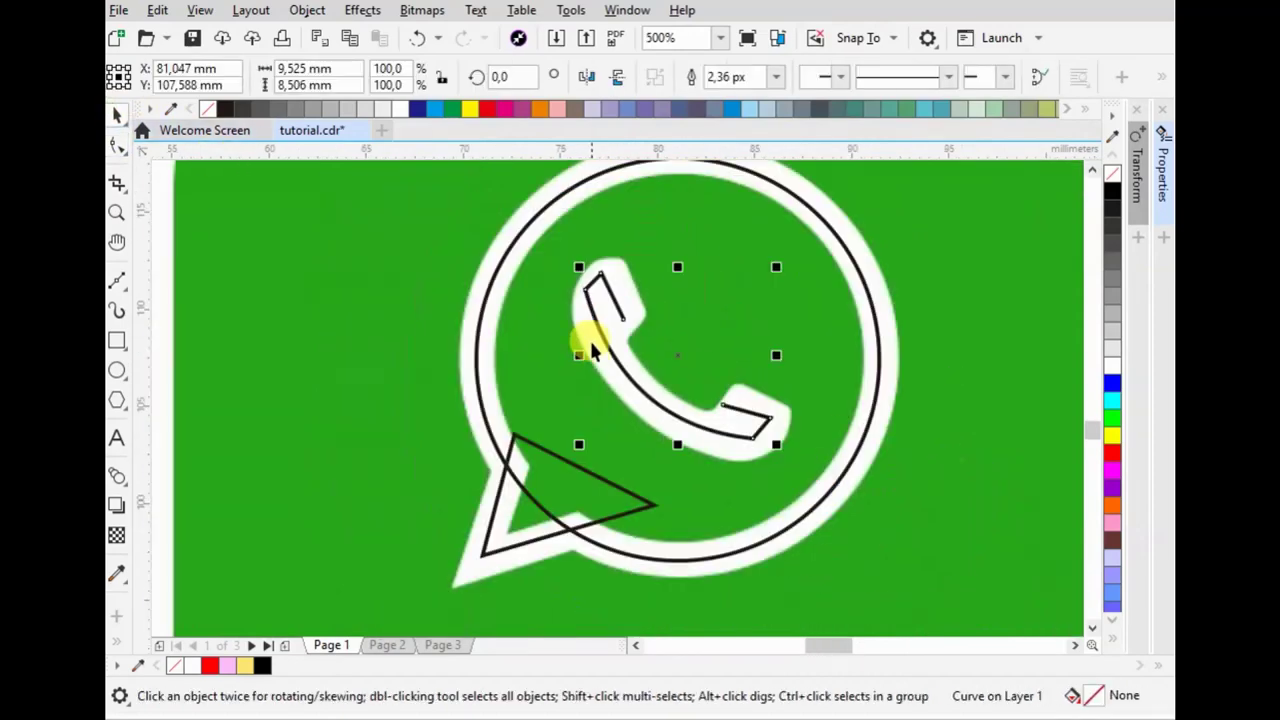
{"action": "left_click", "coordinate": [553, 495]}
{"action": "left_click", "coordinate": [778, 217], "text": "shift"}
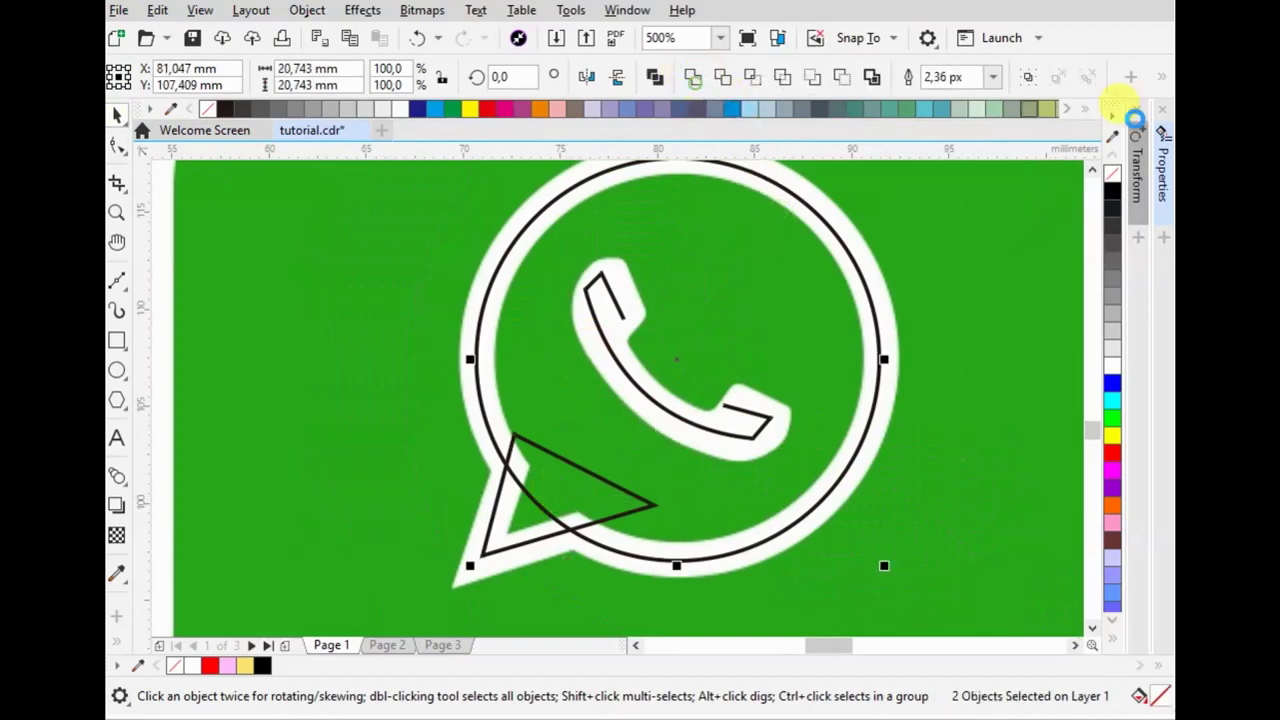
{"action": "key", "text": "F10"}
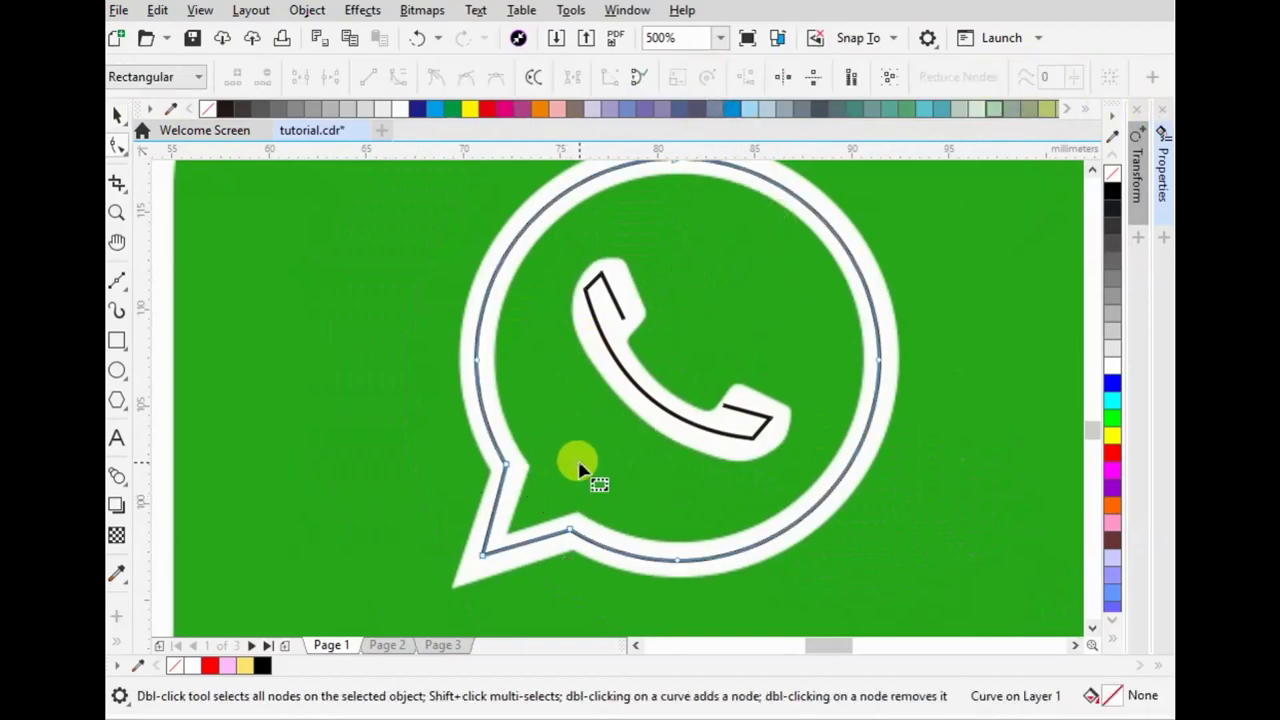
{"action": "scroll", "coordinate": [600, 400], "scroll_direction": "down", "scroll_amount": 2}
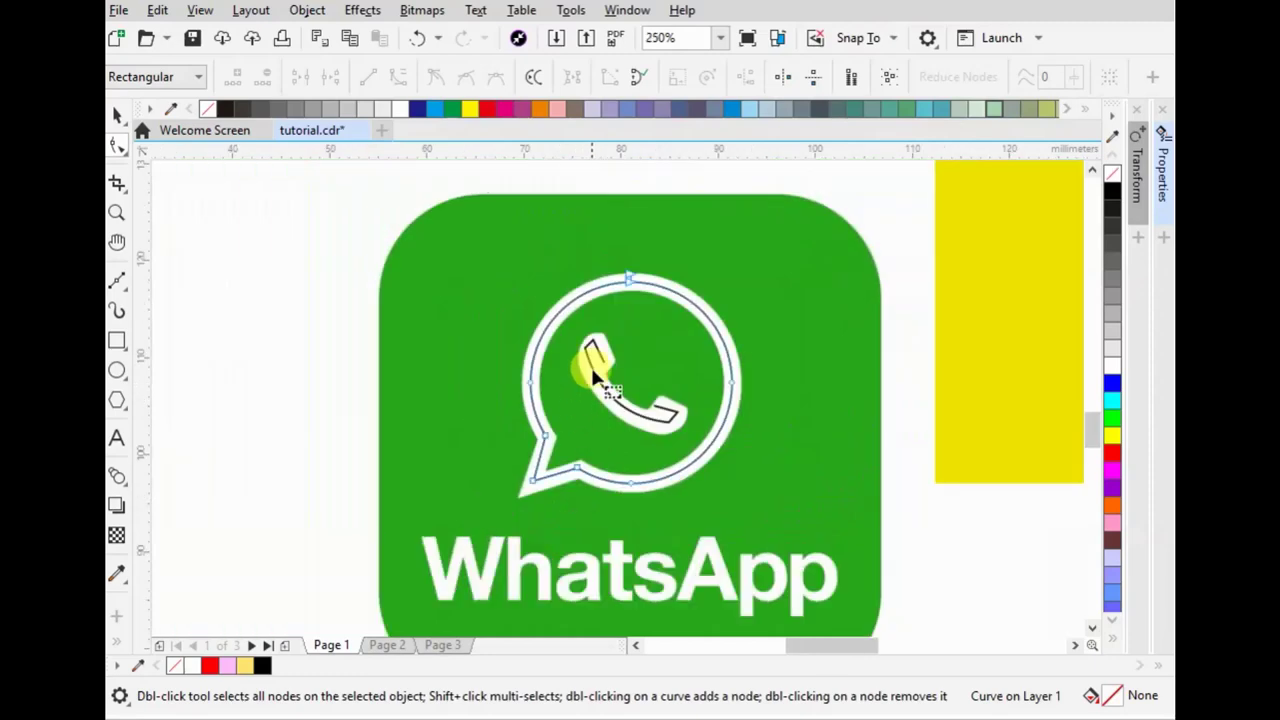
- Trim a small mirrored rectangle out of the outline where the tail meets the circle
{"action": "left_click", "coordinate": [117, 340]}
{"action": "scroll", "coordinate": [600, 470], "scroll_direction": "up", "scroll_amount": 2}
{"action": "left_click_drag", "start_coordinate": [508, 436], "coordinate": [587, 524]}
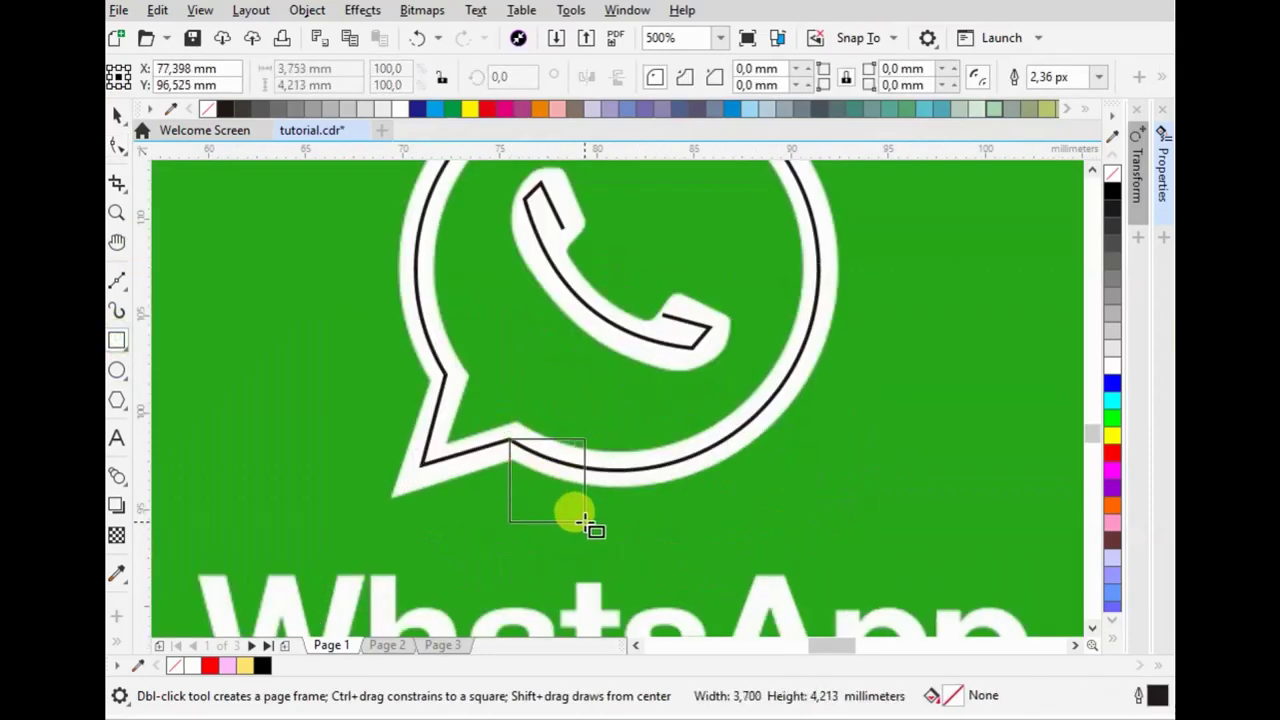
{"action": "left_click", "coordinate": [117, 112]}
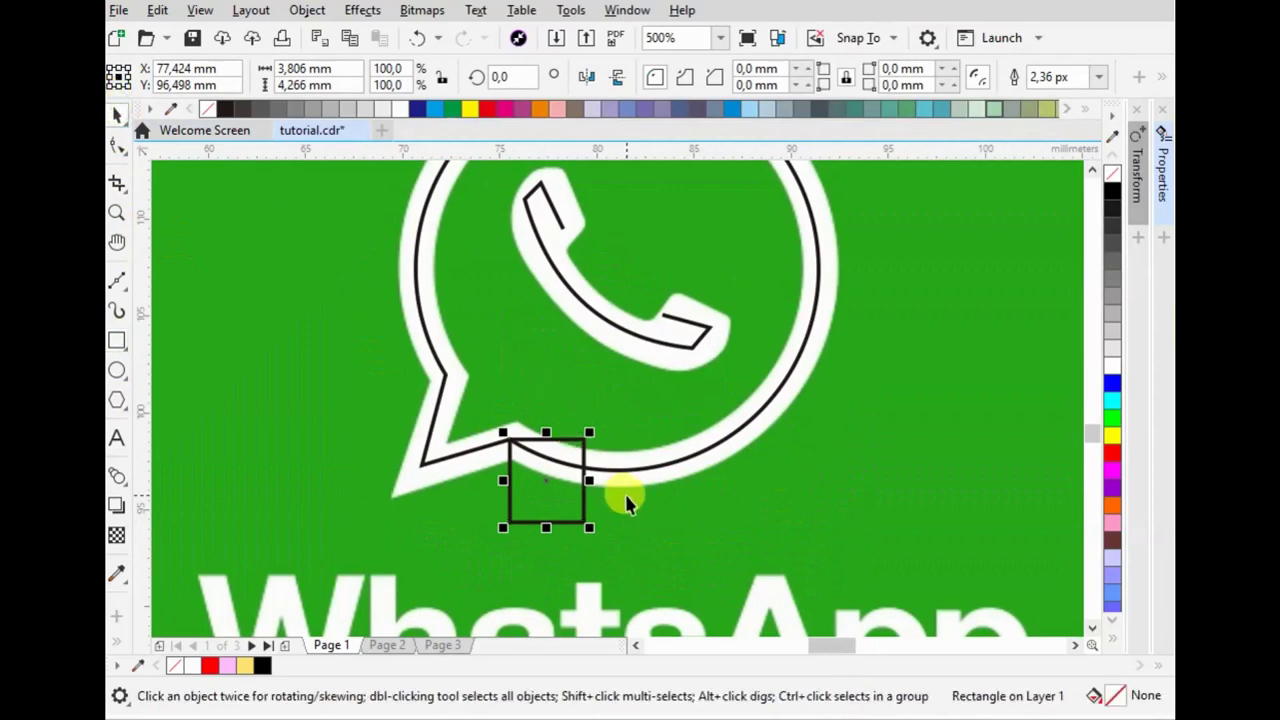
{"action": "left_click_drag", "start_coordinate": [587, 480], "coordinate": [440, 480]}
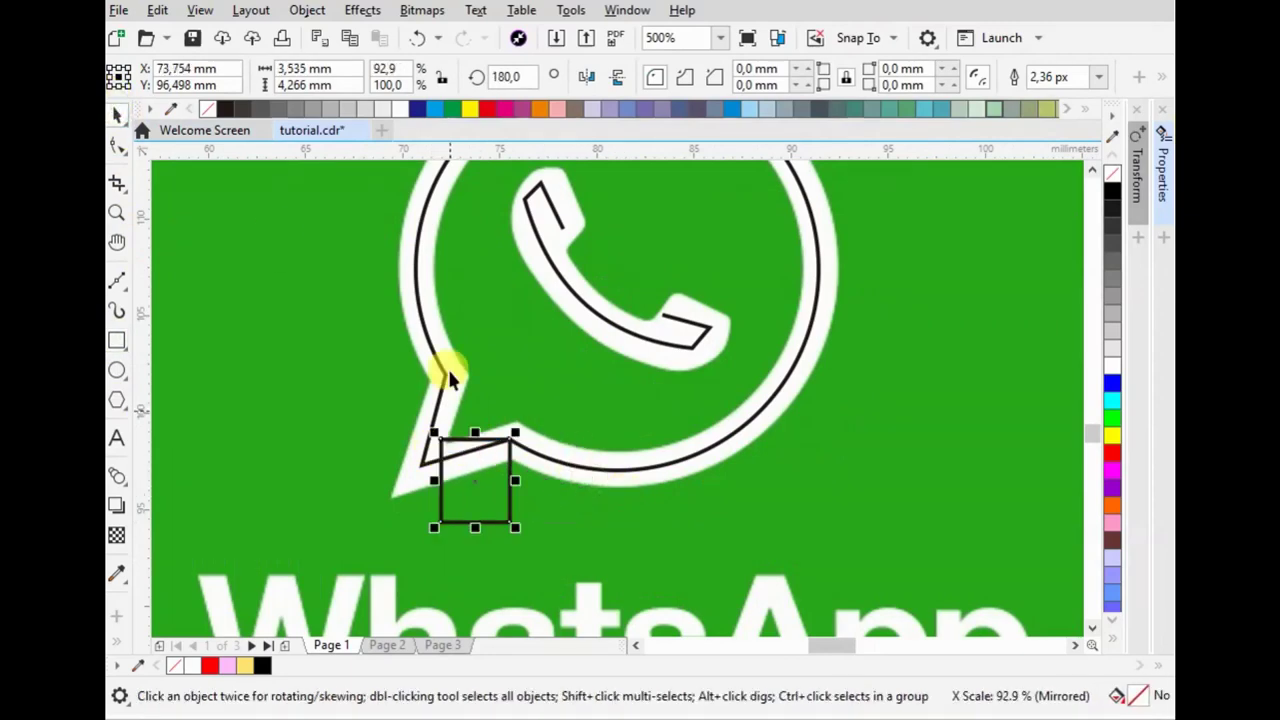
{"action": "left_click", "coordinate": [440, 372], "text": "shift"}
{"action": "left_click", "coordinate": [841, 77]}
{"action": "left_click", "coordinate": [508, 437]}
{"action": "key", "text": "F10"}
{"action": "scroll", "coordinate": [660, 407], "scroll_direction": "down", "scroll_amount": 2}
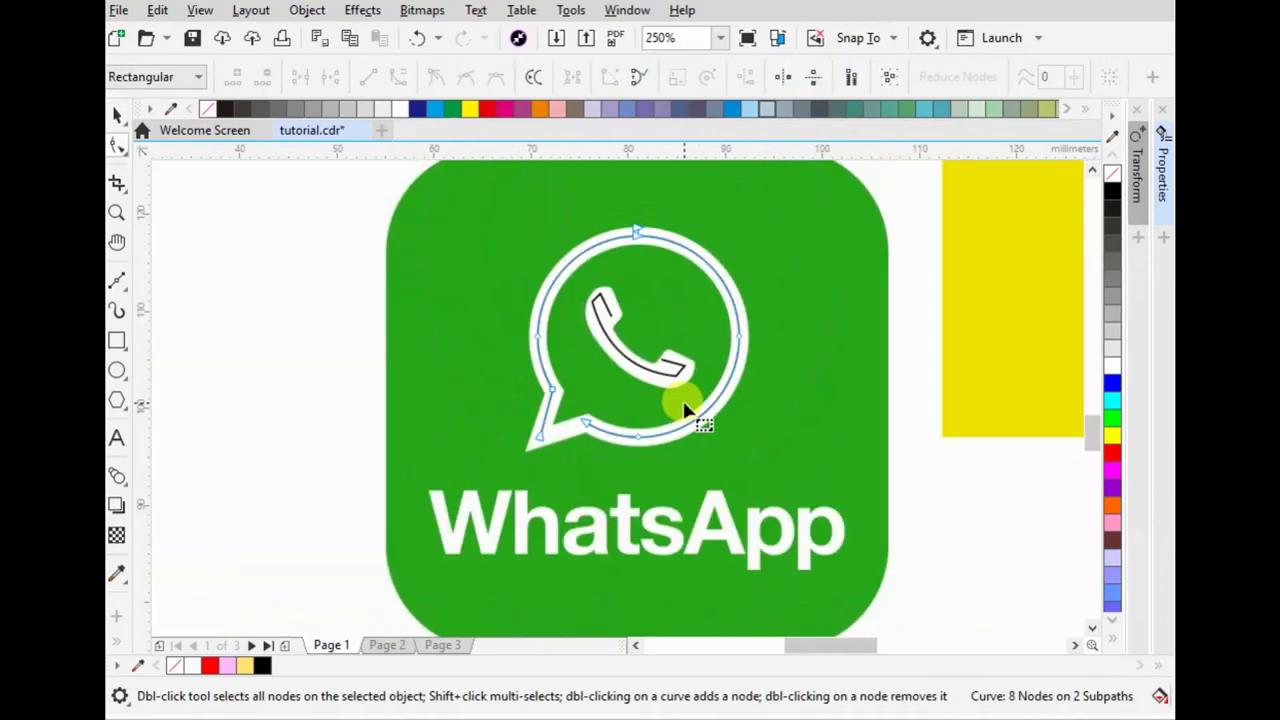
{"action": "key", "text": "space"}
{"action": "scroll", "coordinate": [760, 444], "scroll_direction": "down", "scroll_amount": 2}
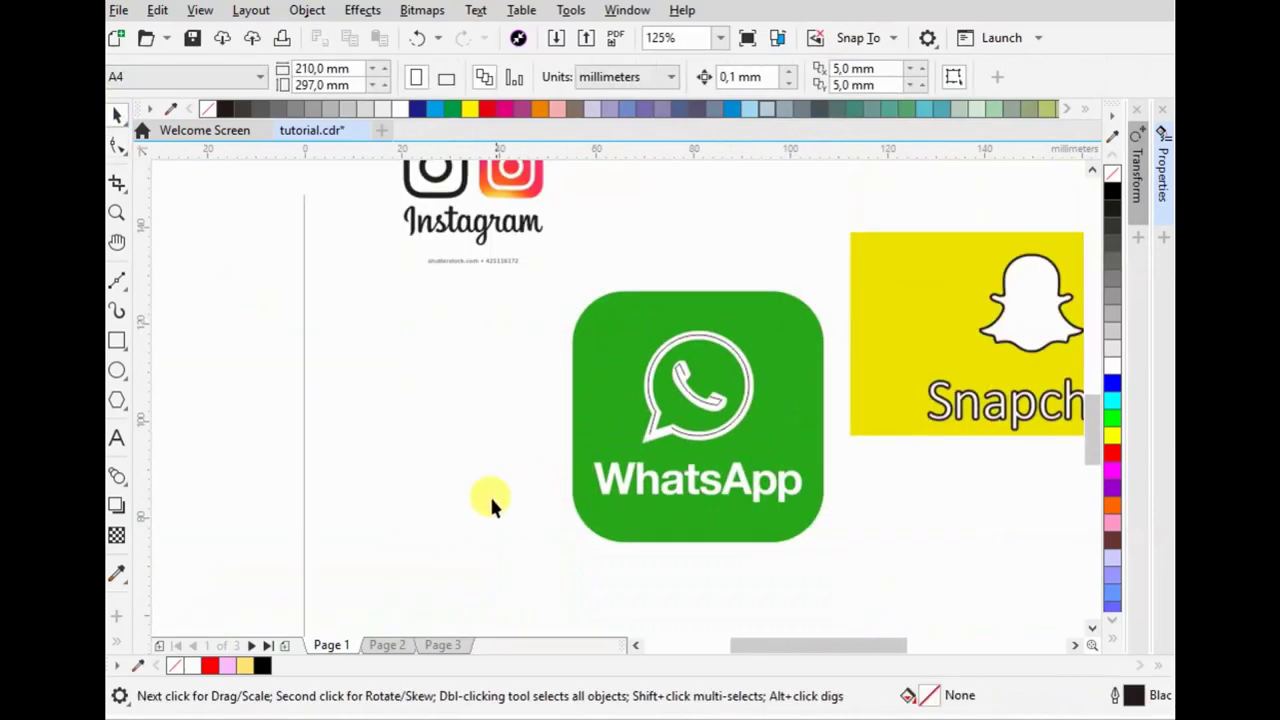
- Shrink the traced WhatsApp outline to about 40% and place it under the Instagram icon
{"action": "left_click_drag", "start_coordinate": [463, 497], "coordinate": [787, 323]}
{"action": "left_click_drag", "start_coordinate": [623, 443], "coordinate": [763, 247]}
{"action": "scroll", "coordinate": [690, 360], "scroll_direction": "down", "scroll_amount": 2}
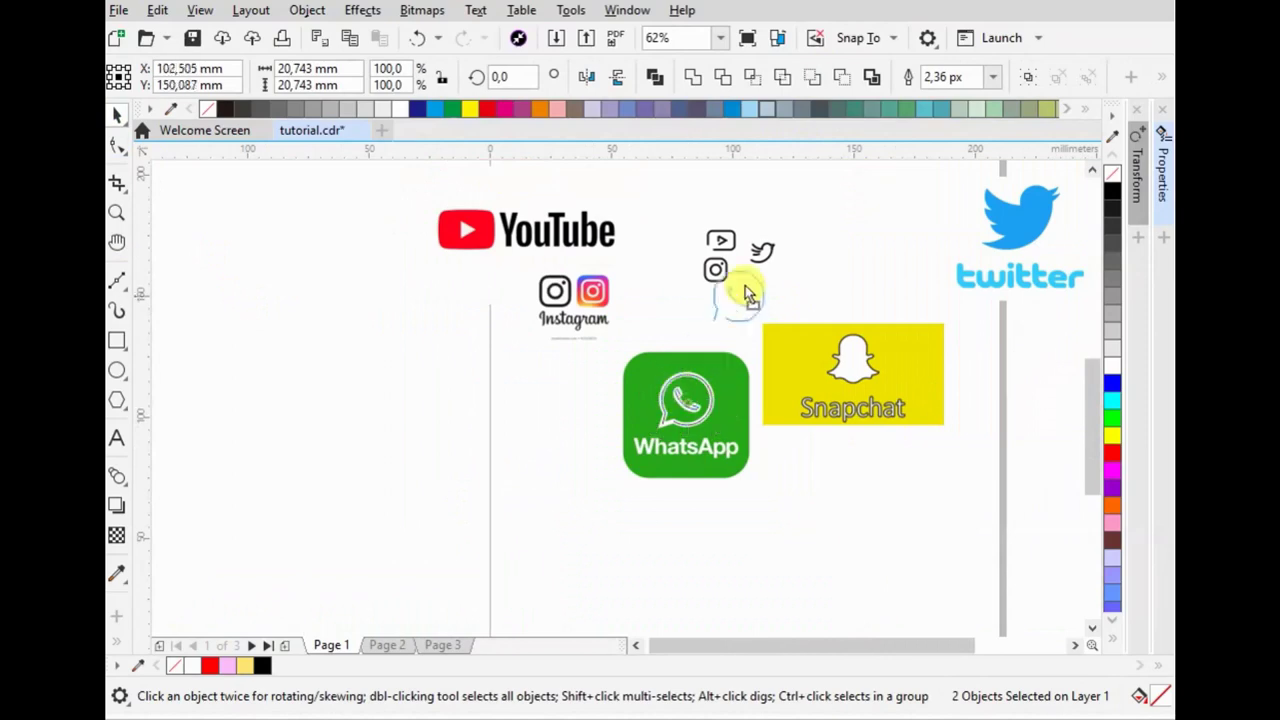
{"action": "scroll", "coordinate": [763, 247], "scroll_direction": "up", "scroll_amount": 4}
{"action": "left_click_drag", "start_coordinate": [798, 290], "coordinate": [680, 396]}
{"action": "left_click_drag", "start_coordinate": [623, 449], "coordinate": [567, 490]}
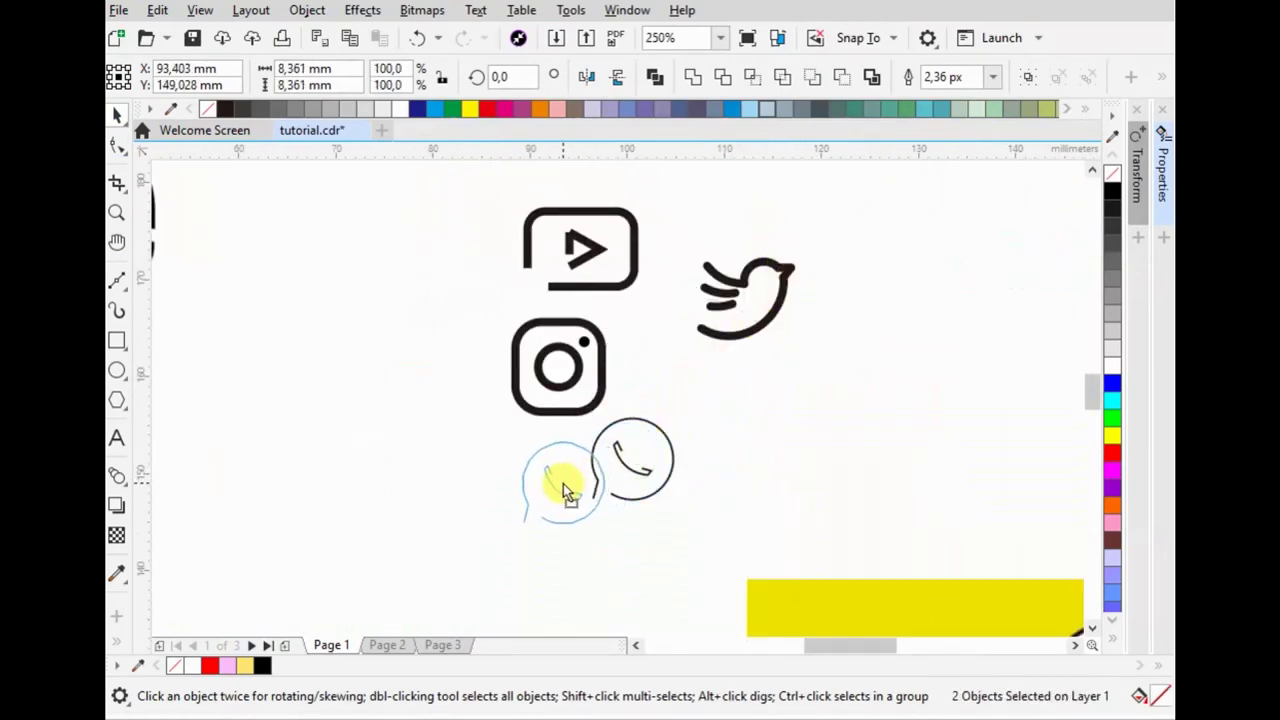
{"action": "left_click_drag", "start_coordinate": [608, 527], "coordinate": [613, 533]}
{"action": "mouse_move", "coordinate": [580, 486]}
{"action": "left_mouse_down"}
{"action": "mouse_move", "coordinate": [590, 378]}
{"action": "mouse_move", "coordinate": [585, 510]}
{"action": "left_mouse_up"}
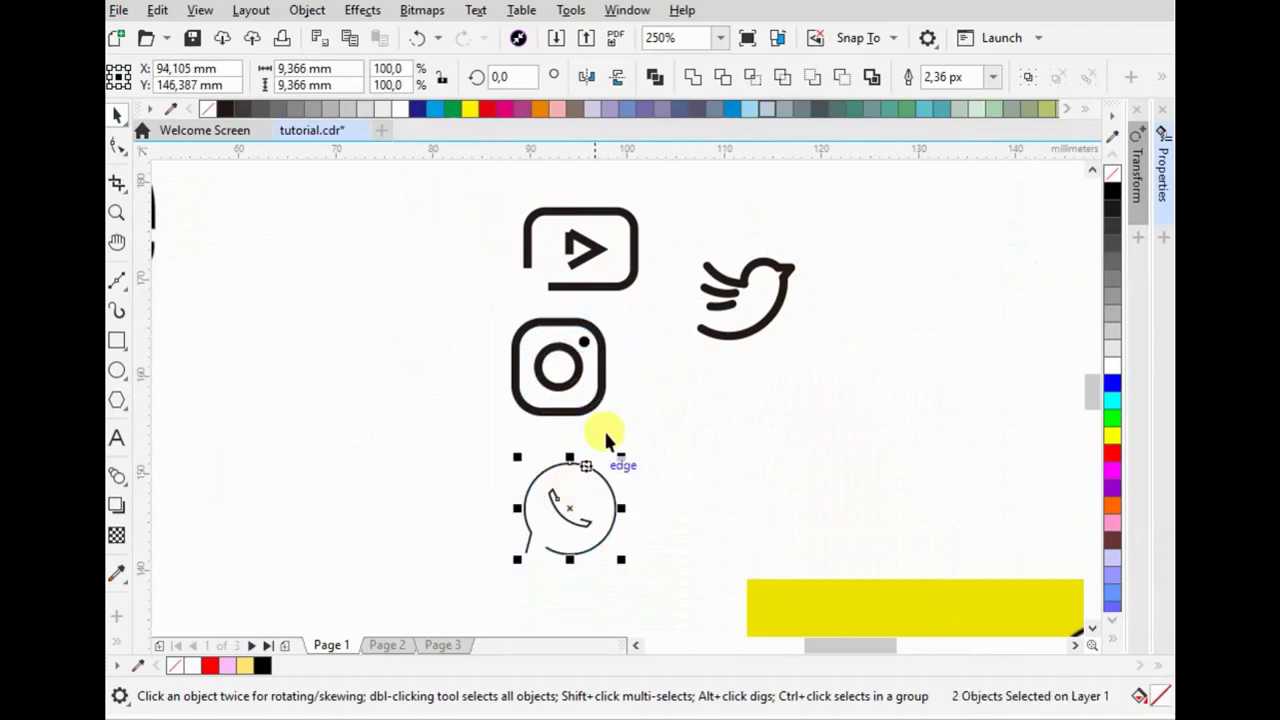
- Reposition the Twitter bird outline and move the YouTube icon beside the WhatsApp outline
{"action": "left_click_drag", "start_coordinate": [740, 295], "coordinate": [700, 366]}
{"action": "left_click_drag", "start_coordinate": [670, 172], "coordinate": [515, 296]}
{"action": "left_click_drag", "start_coordinate": [585, 260], "coordinate": [713, 510]}
- Draw a circle over the Snapchat ghost's round head
{"action": "scroll", "coordinate": [571, 300], "scroll_direction": "down", "scroll_amount": 3}
{"action": "scroll", "coordinate": [725, 378], "scroll_direction": "up", "scroll_amount": 1}
{"action": "scroll", "coordinate": [726, 368], "scroll_direction": "up", "scroll_amount": 2}
{"action": "left_click_drag", "start_coordinate": [518, 286], "coordinate": [737, 500]}
{"action": "scroll", "coordinate": [540, 345], "scroll_direction": "down", "scroll_amount": 1}
- Draw a short straight line tracing the ghost's left arm
{"action": "left_click", "coordinate": [117, 280]}
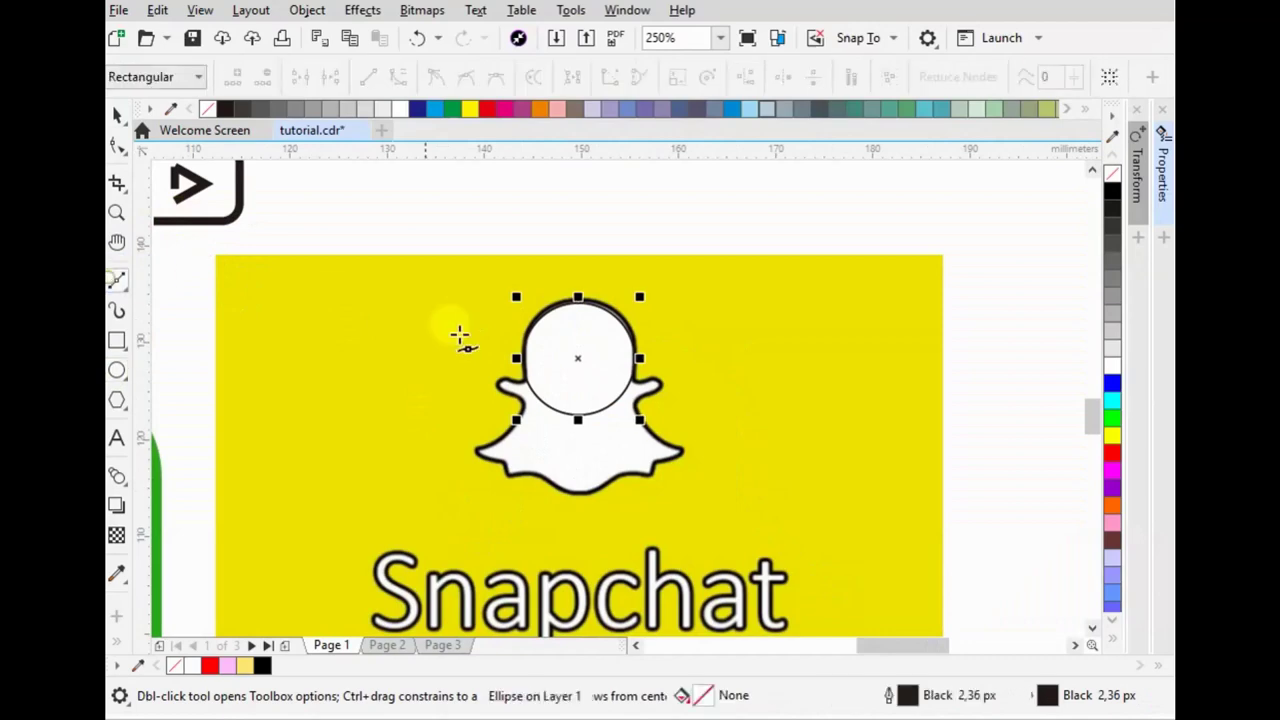
{"action": "scroll", "coordinate": [527, 369], "scroll_direction": "up", "scroll_amount": 1}
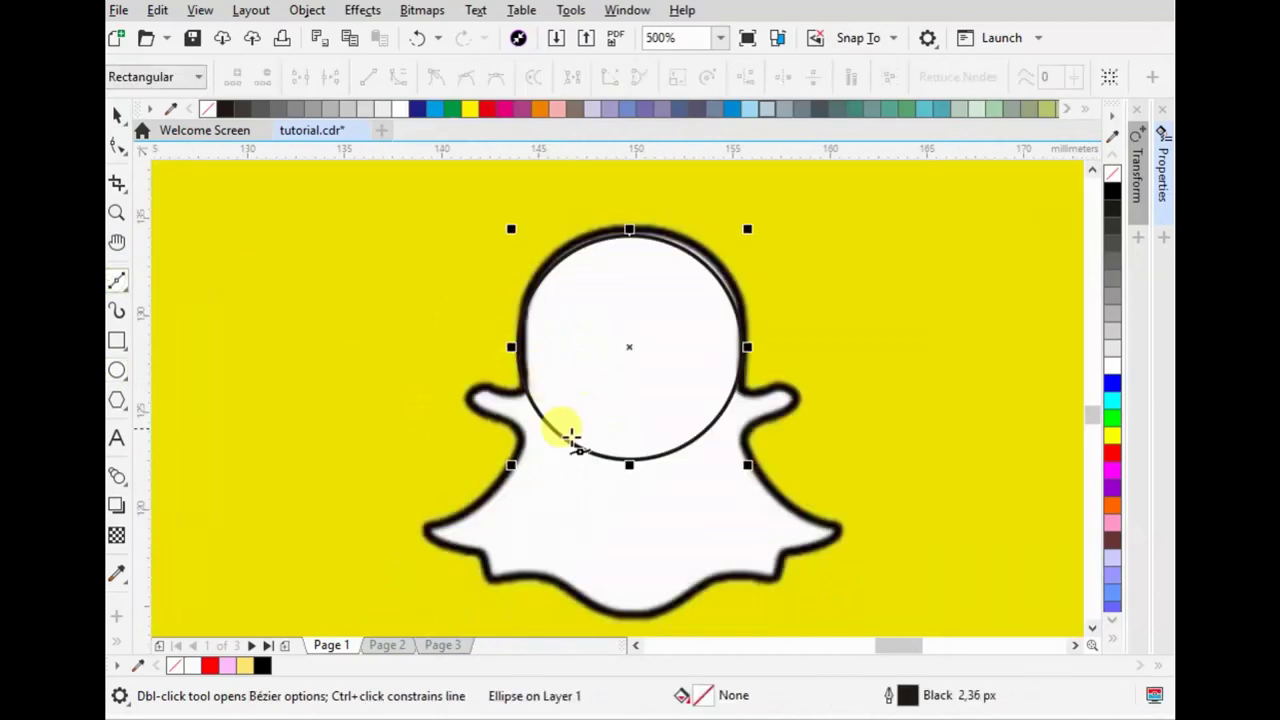
{"action": "left_click", "coordinate": [532, 400]}
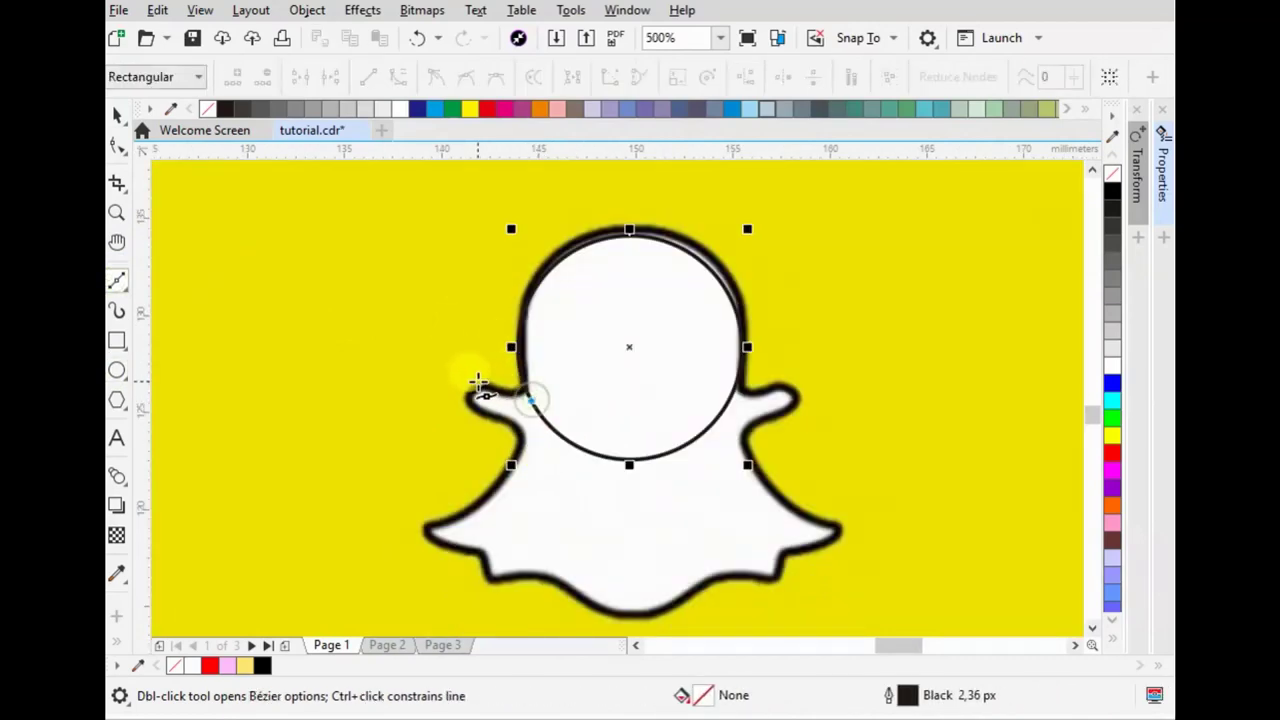
{"action": "left_click", "coordinate": [475, 382]}
{"action": "key", "text": "space"}
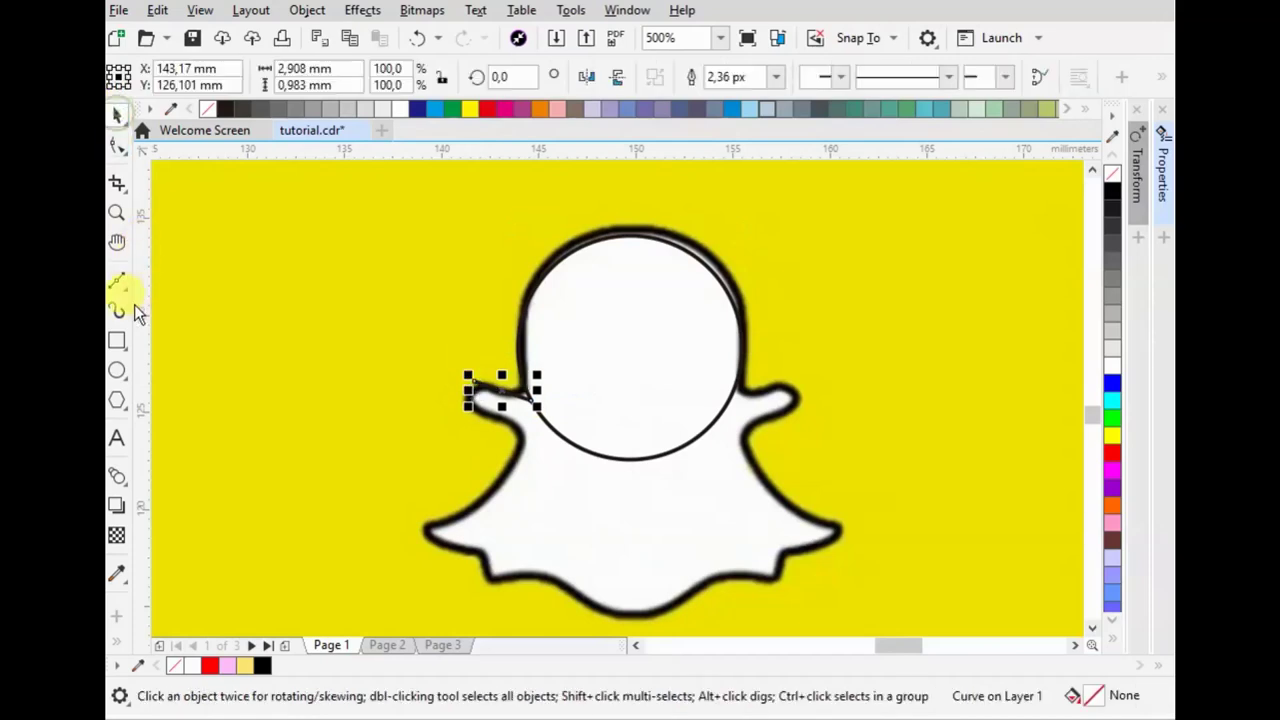
- Draw a straight-line path from below the head down the ghost's lower-left side and bottom edge
{"action": "left_click", "coordinate": [119, 339]}
{"action": "left_click", "coordinate": [117, 280]}
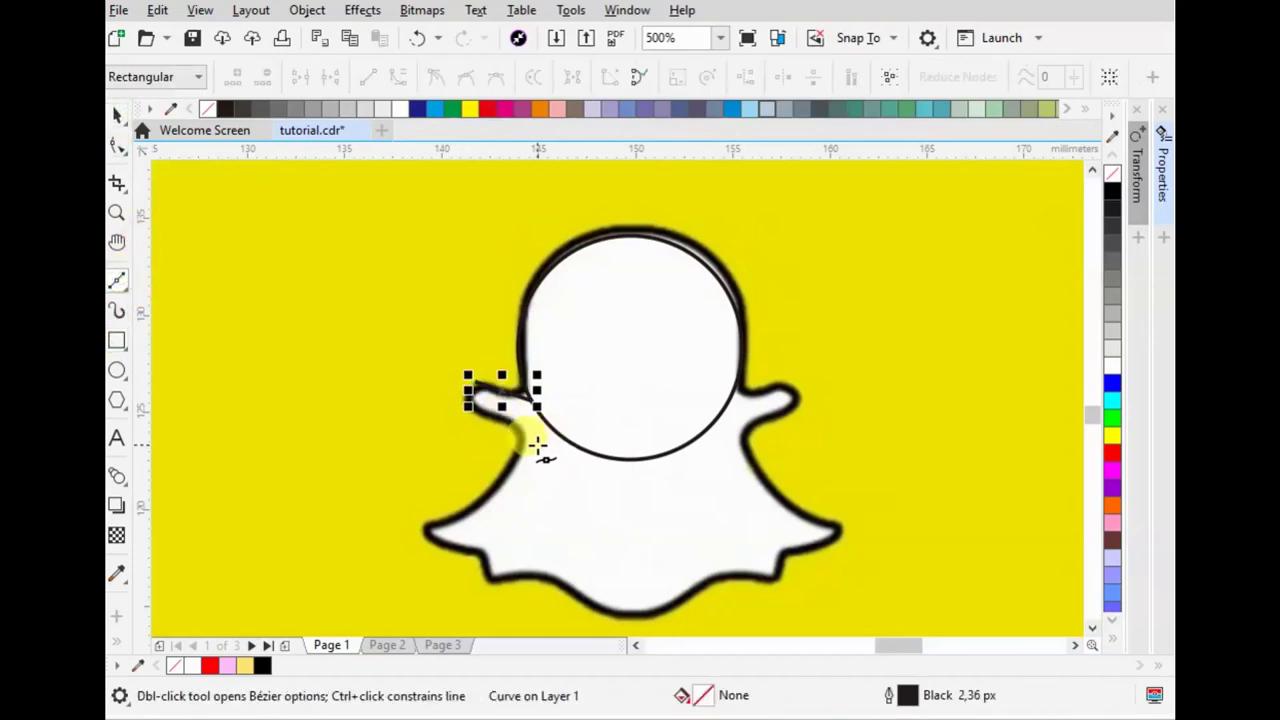
{"action": "left_click", "coordinate": [530, 428]}
{"action": "left_click", "coordinate": [425, 535]}
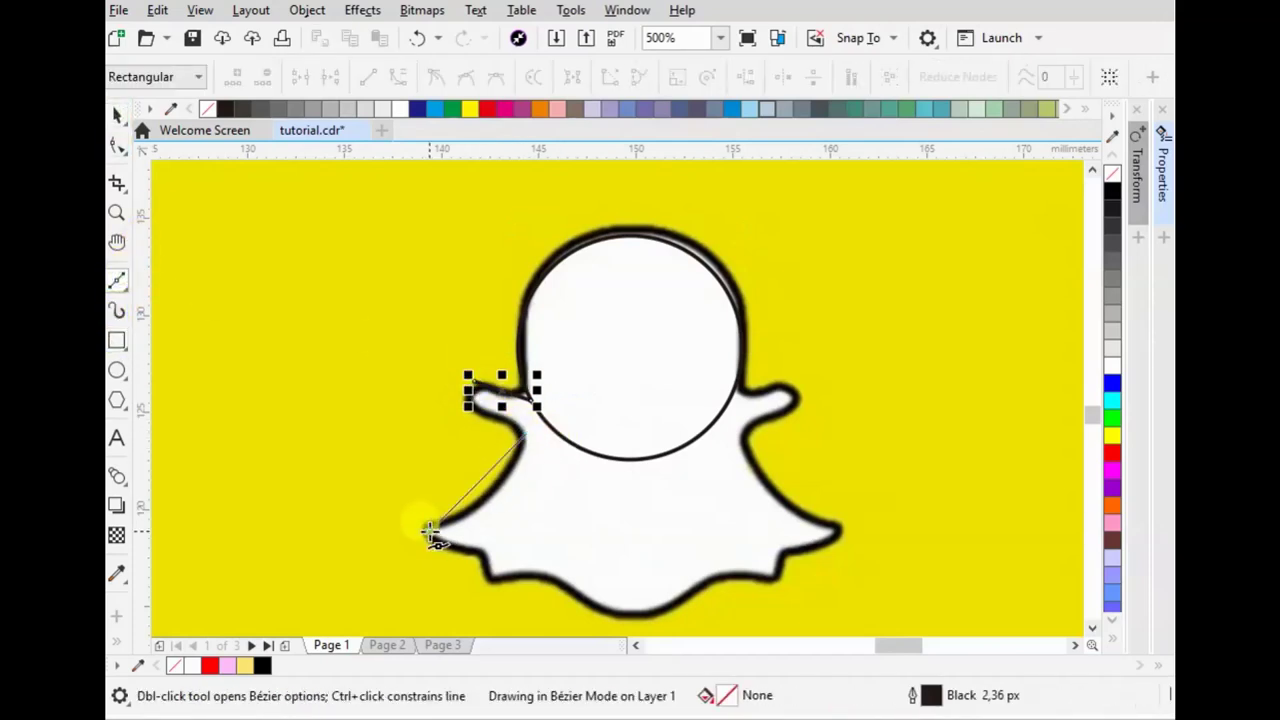
{"action": "left_click", "coordinate": [493, 572]}
{"action": "left_click", "coordinate": [630, 615]}
{"action": "left_click", "coordinate": [117, 145]}
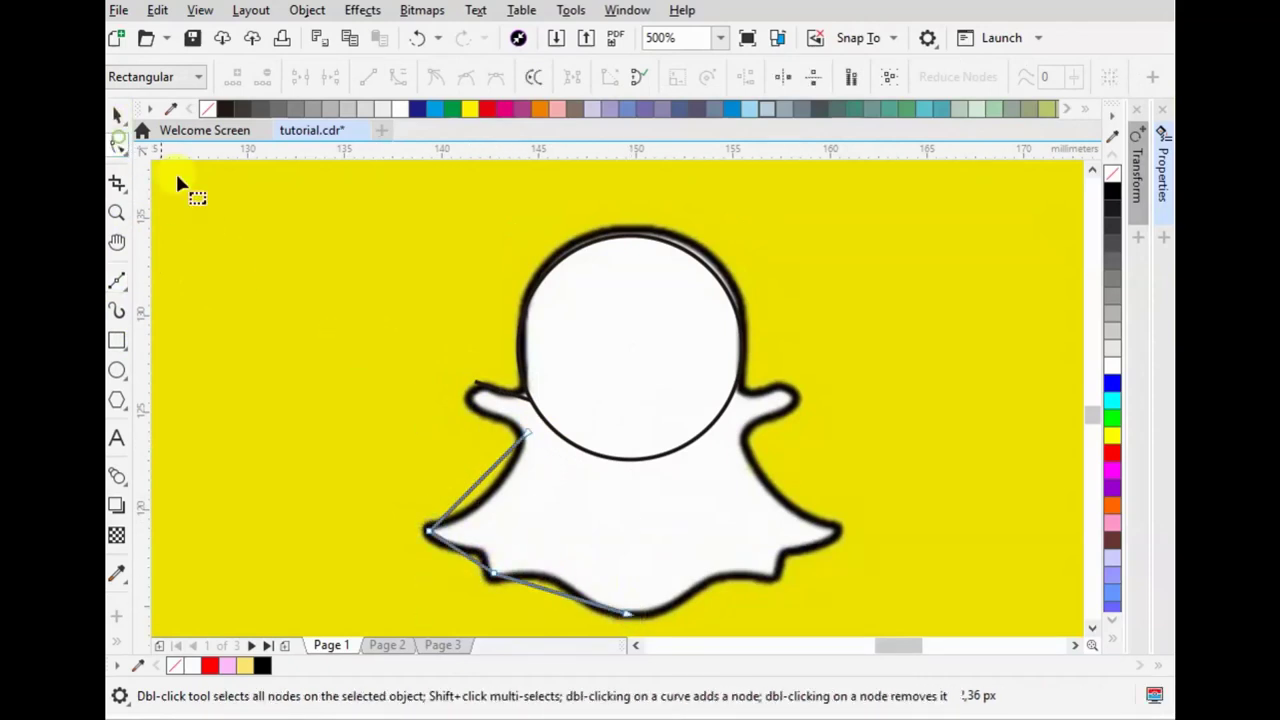
- Convert the bottom segment to a curve and bend it along the ghost's wavy hem
{"action": "right_click", "coordinate": [548, 587]}
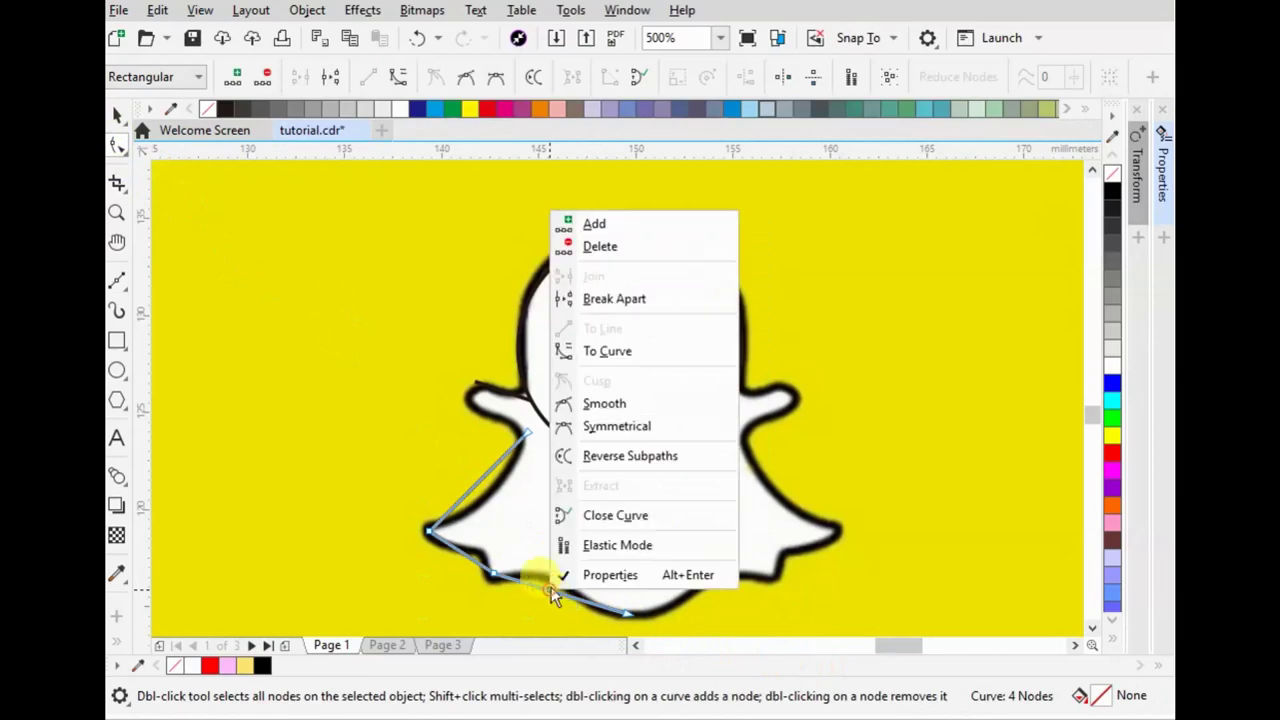
{"action": "left_click", "coordinate": [631, 349]}
{"action": "scroll", "coordinate": [553, 581], "scroll_direction": "up", "scroll_amount": 1}
{"action": "mouse_move", "coordinate": [557, 574]}
{"action": "left_mouse_down"}
{"action": "mouse_move", "coordinate": [563, 543]}
{"action": "mouse_move", "coordinate": [475, 515]}
{"action": "left_mouse_up"}
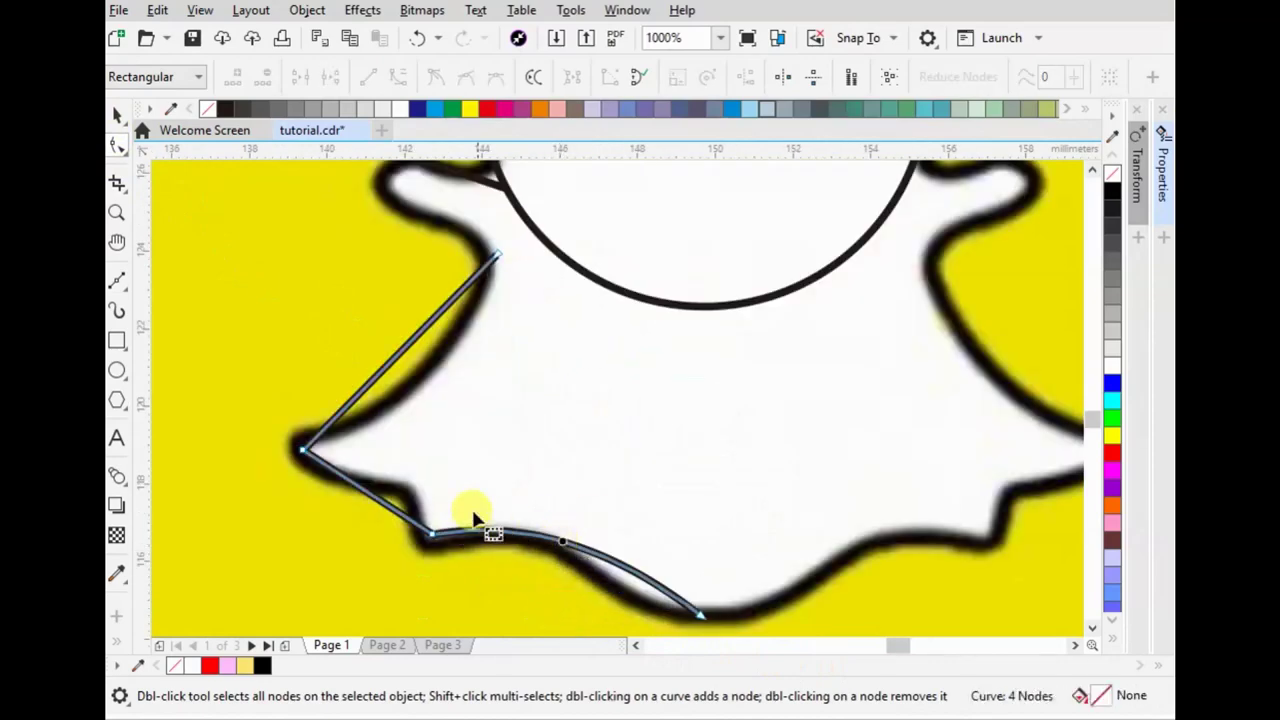
{"action": "left_click", "coordinate": [700, 612]}
{"action": "mouse_move", "coordinate": [623, 560]}
{"action": "left_mouse_down"}
{"action": "mouse_move", "coordinate": [603, 597]}
{"action": "mouse_move", "coordinate": [598, 588]}
{"action": "left_mouse_up"}
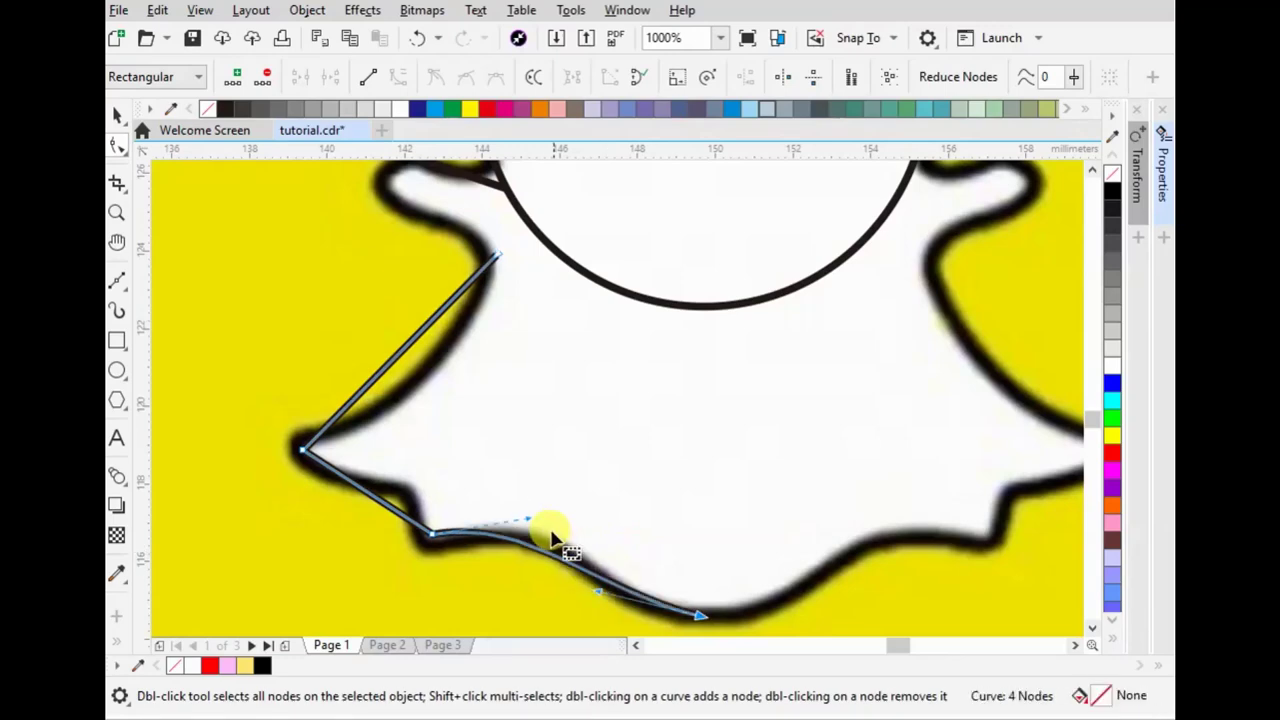
{"action": "left_click_drag", "start_coordinate": [530, 520], "coordinate": [593, 515]}
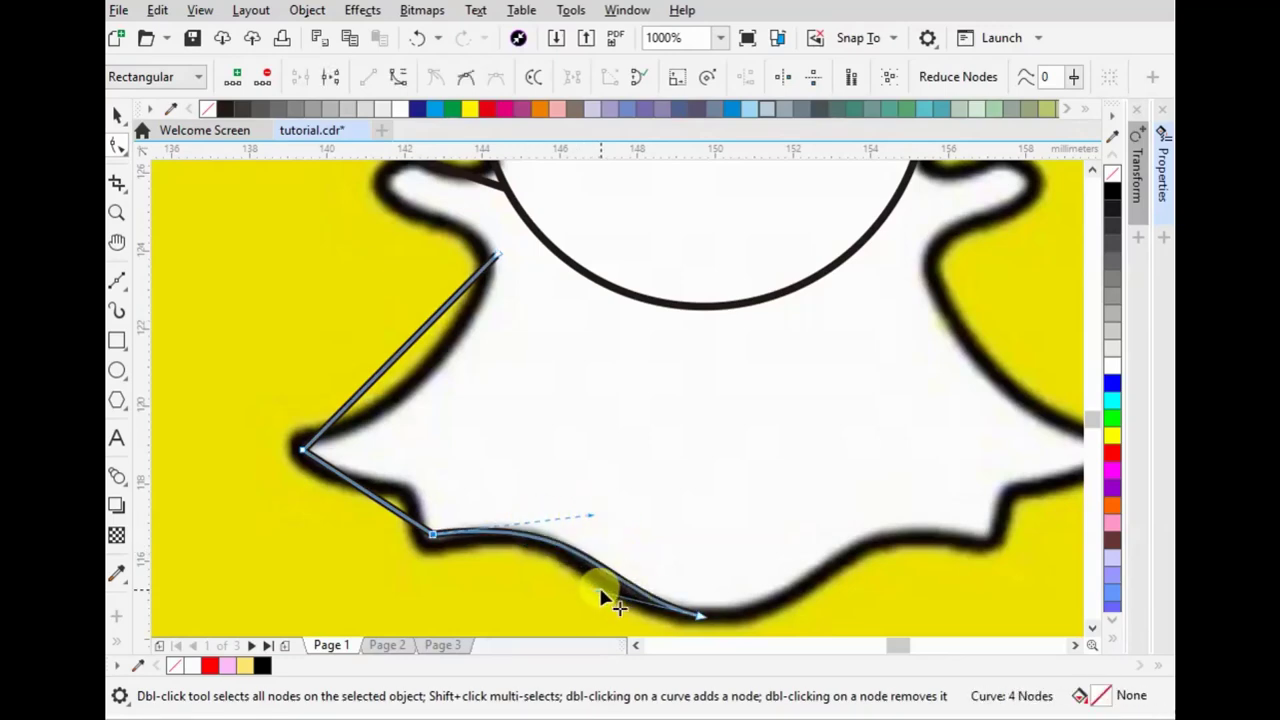
{"action": "left_click_drag", "start_coordinate": [600, 590], "coordinate": [582, 601]}
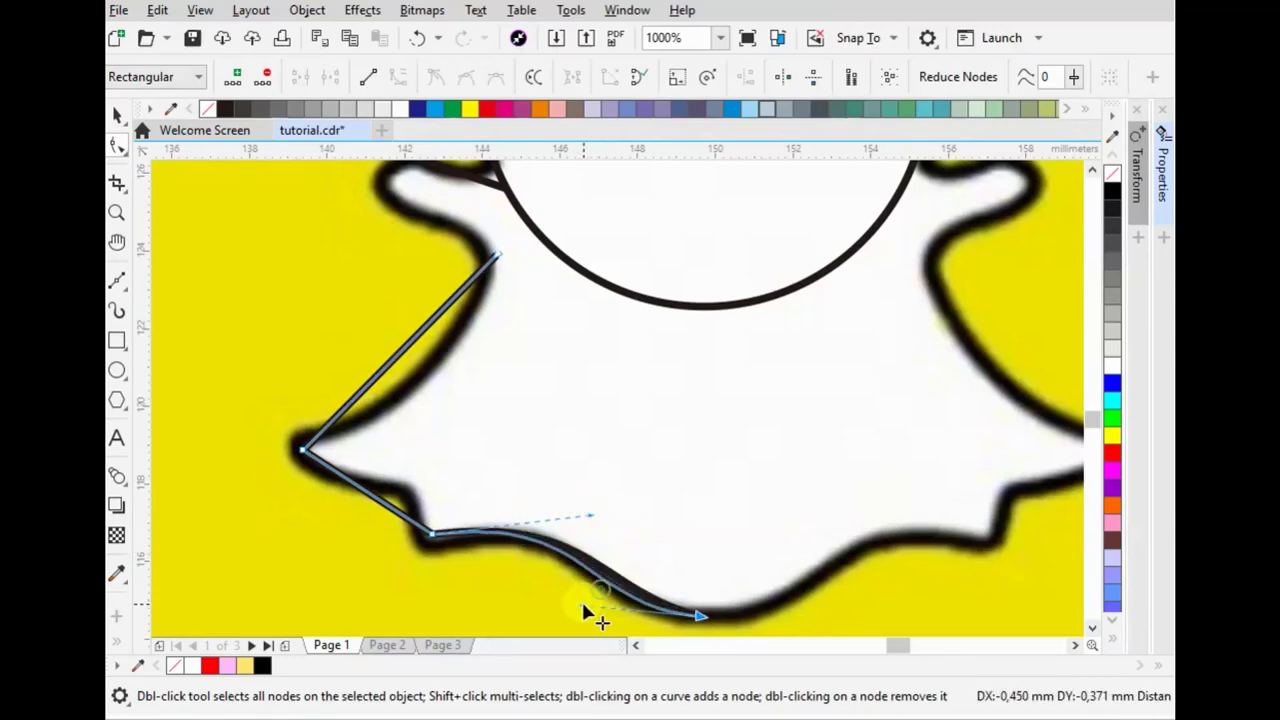
- Curve the short left segment to follow the ghost's lower-left outline
{"action": "right_click", "coordinate": [365, 491]}
{"action": "left_click", "coordinate": [441, 258]}
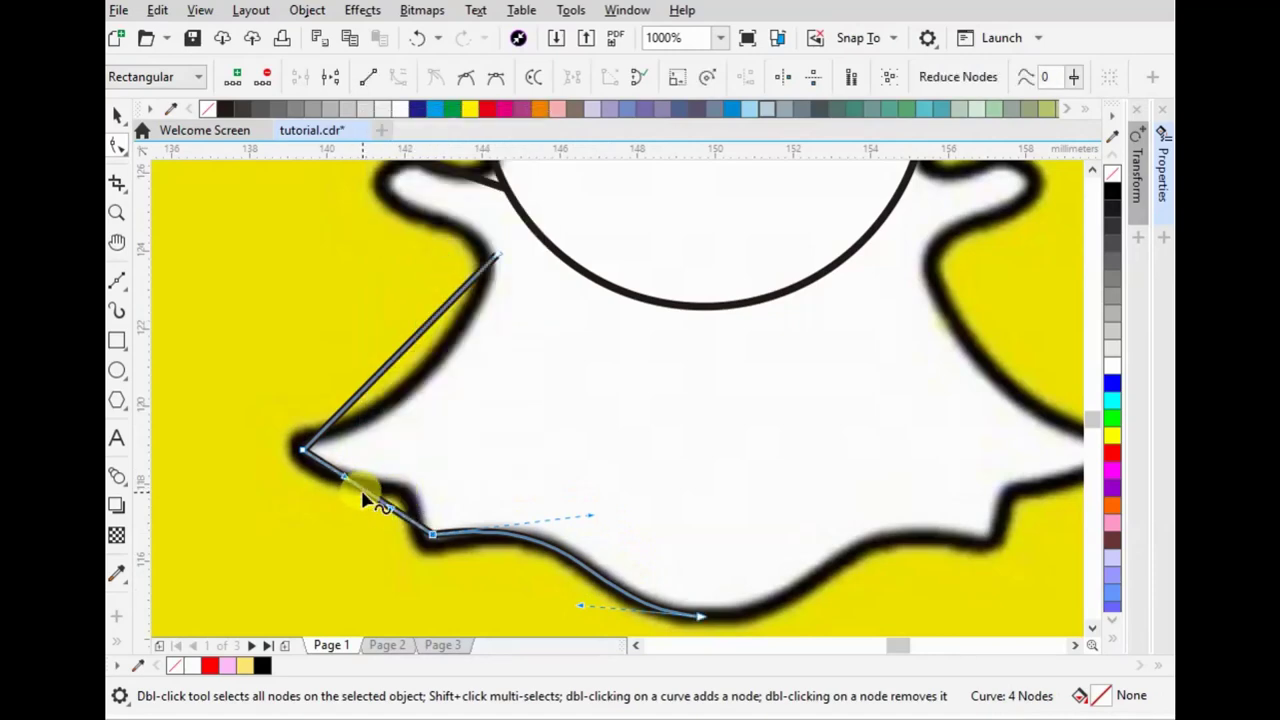
{"action": "left_click_drag", "start_coordinate": [365, 500], "coordinate": [388, 485]}
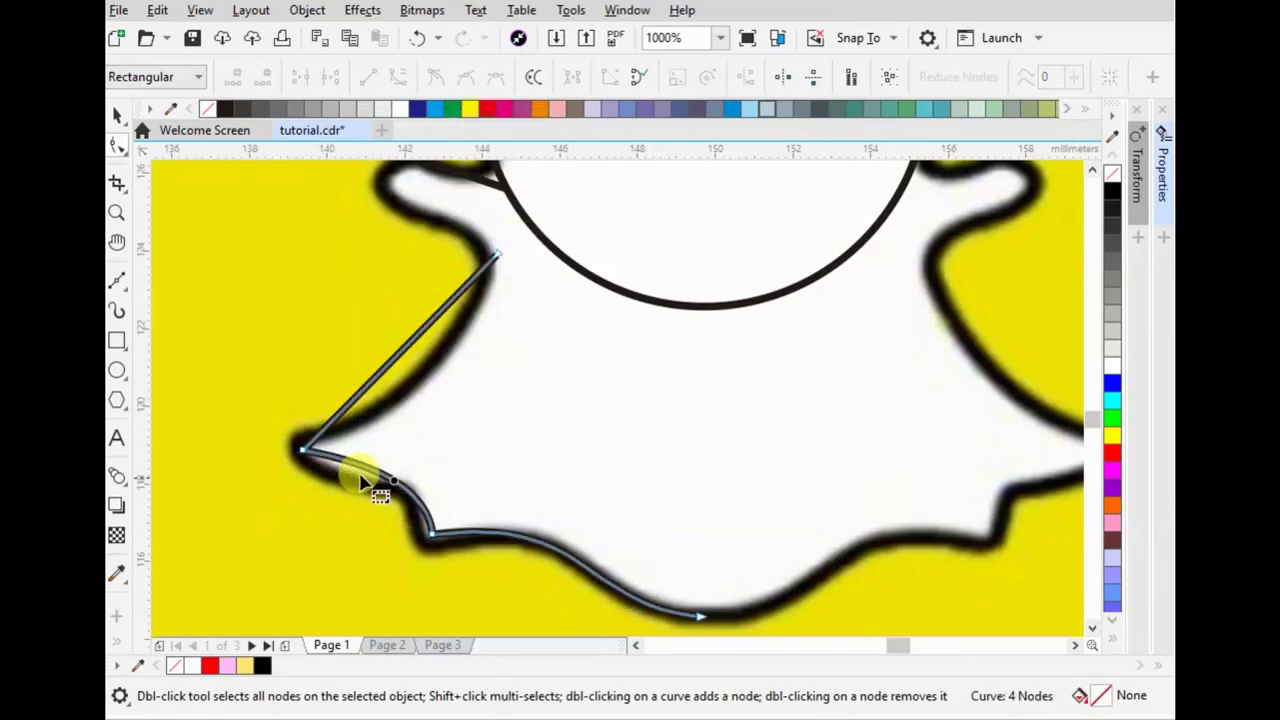
{"action": "left_click", "coordinate": [303, 450]}
{"action": "left_click_drag", "start_coordinate": [384, 467], "coordinate": [335, 489]}
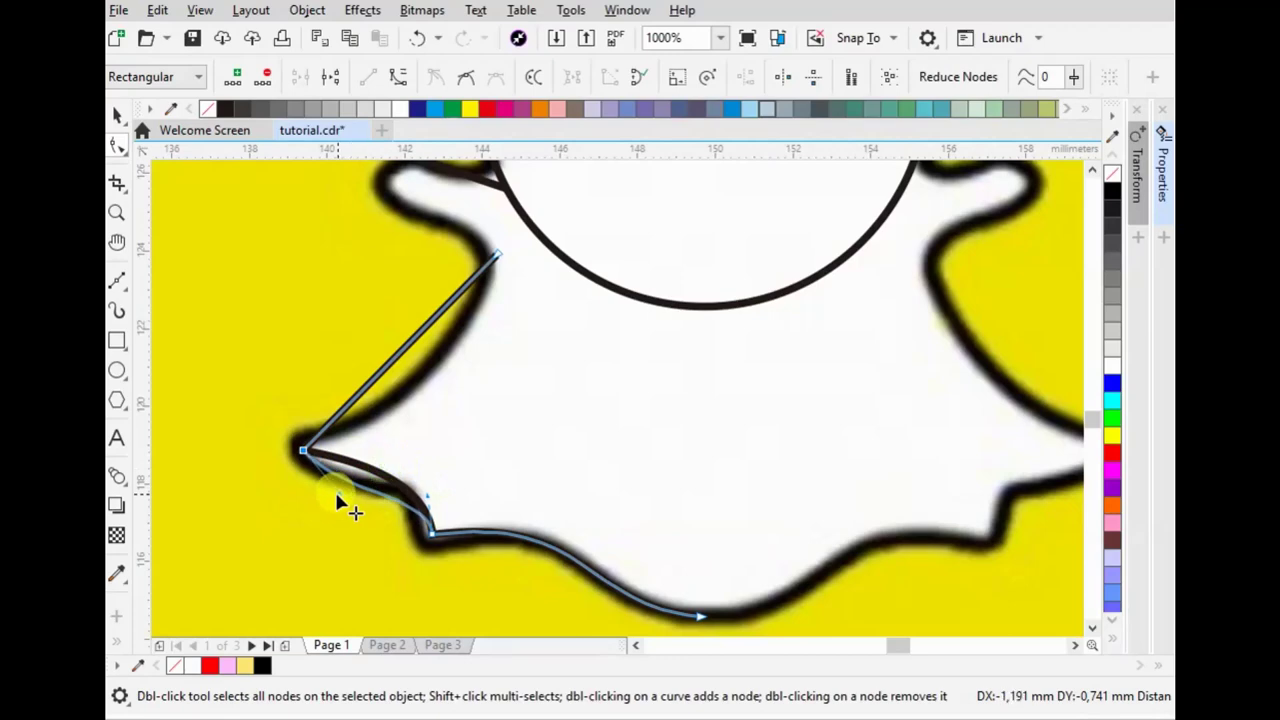
{"action": "left_click_drag", "start_coordinate": [424, 490], "coordinate": [410, 445]}
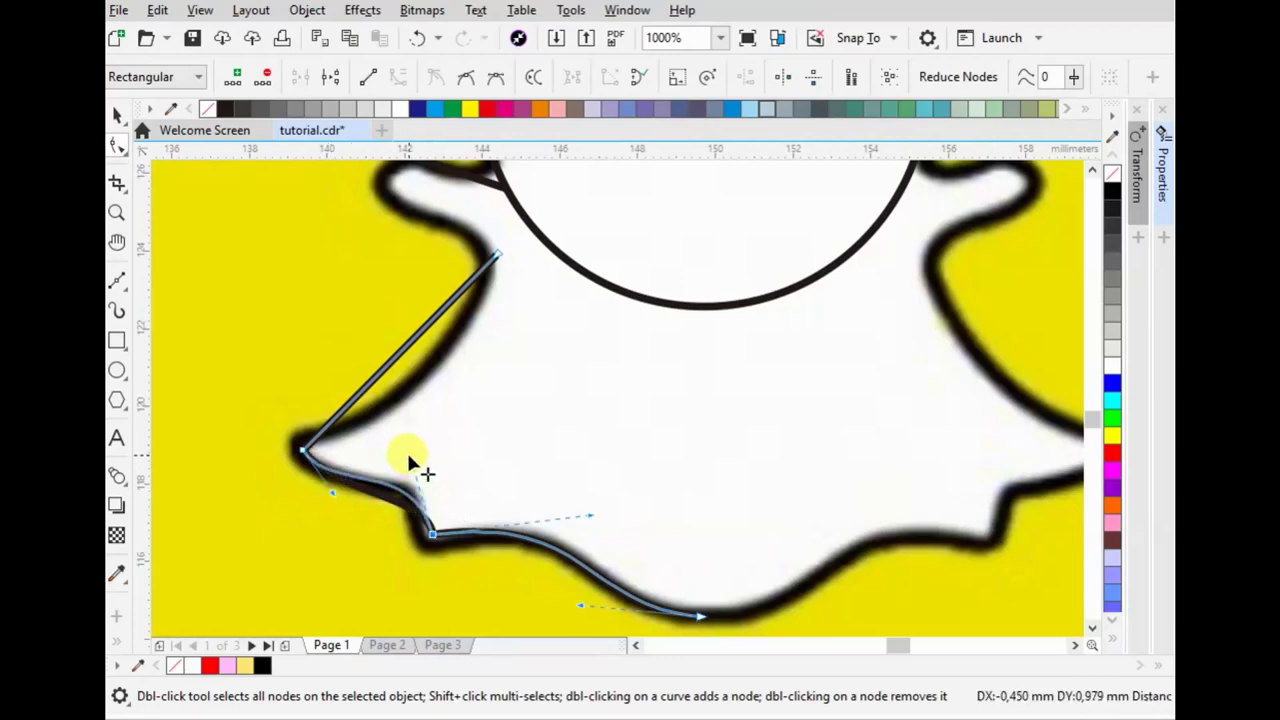
- Curve the long upper segment to follow the ghost's side
{"action": "right_click", "coordinate": [405, 353]}
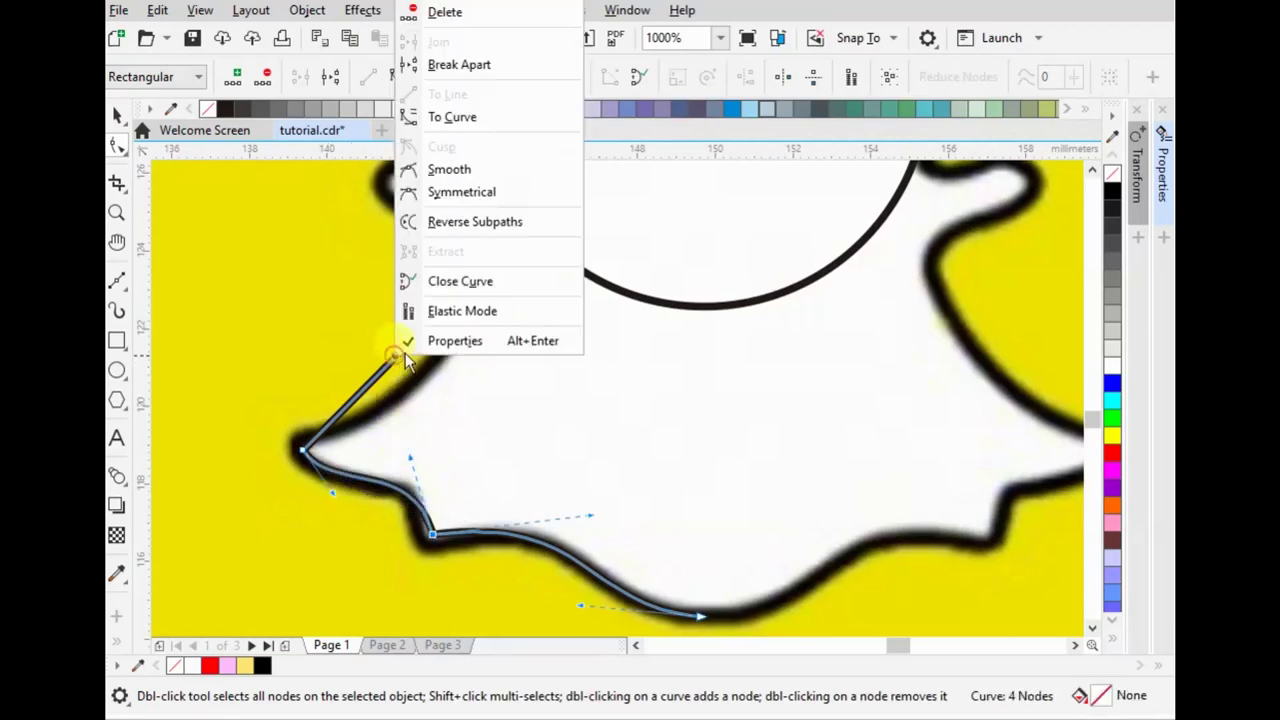
{"action": "left_click", "coordinate": [463, 117]}
{"action": "left_click_drag", "start_coordinate": [420, 340], "coordinate": [441, 361]}
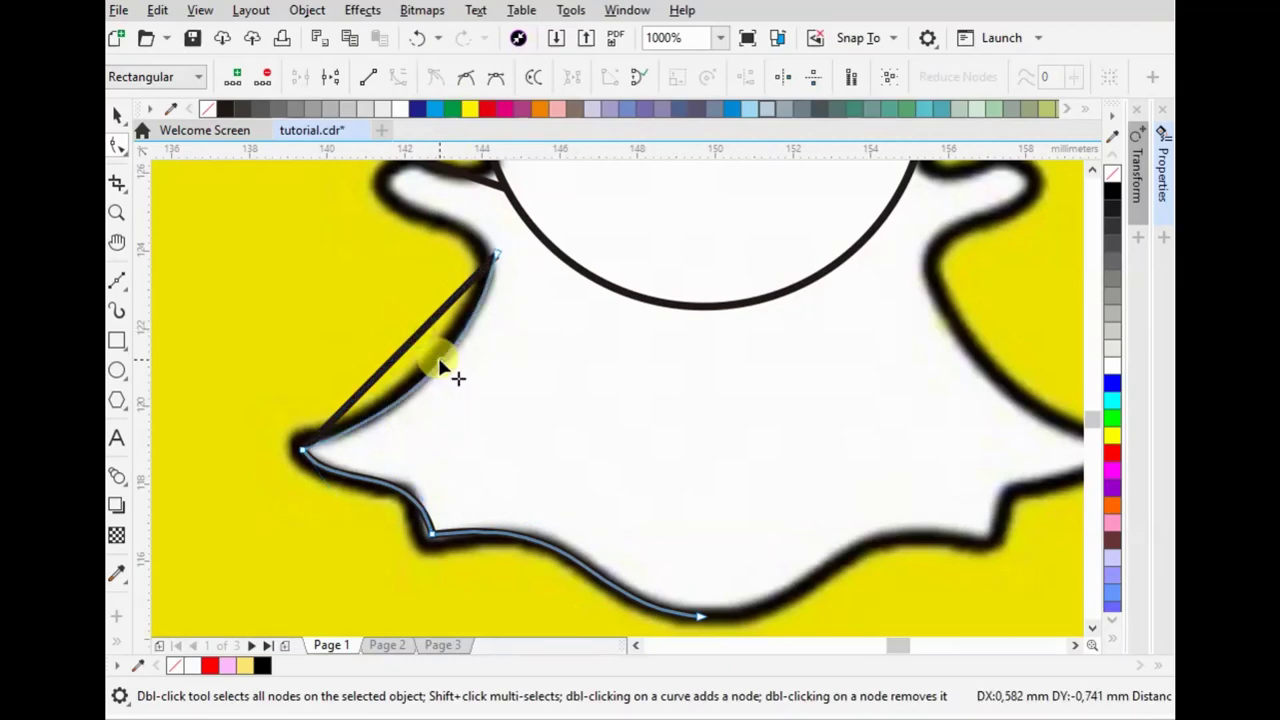
{"action": "left_click", "coordinate": [497, 250]}
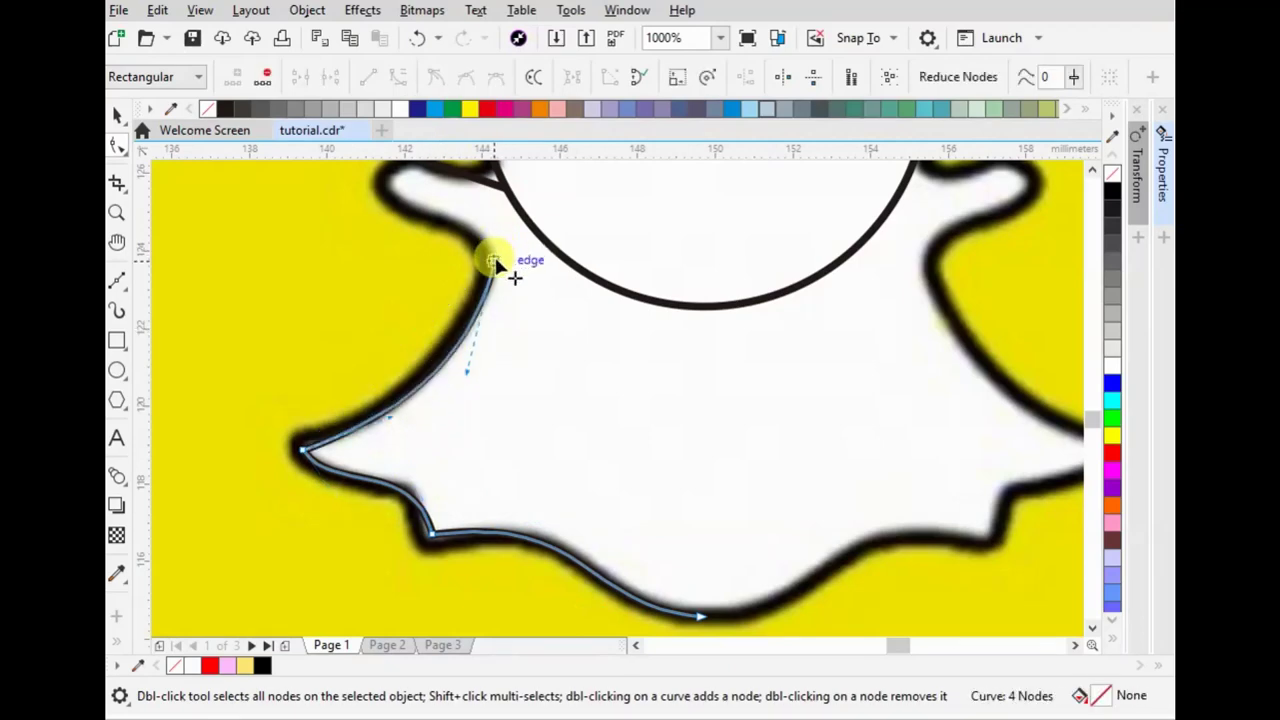
- Move the Snapchat image down off the tracing
{"action": "left_click", "coordinate": [117, 115]}
{"action": "left_click", "coordinate": [523, 386]}
{"action": "scroll", "coordinate": [560, 390], "scroll_direction": "down", "scroll_amount": 5}
{"action": "left_click", "coordinate": [655, 340]}
{"action": "left_click_drag", "start_coordinate": [659, 344], "coordinate": [663, 480]}
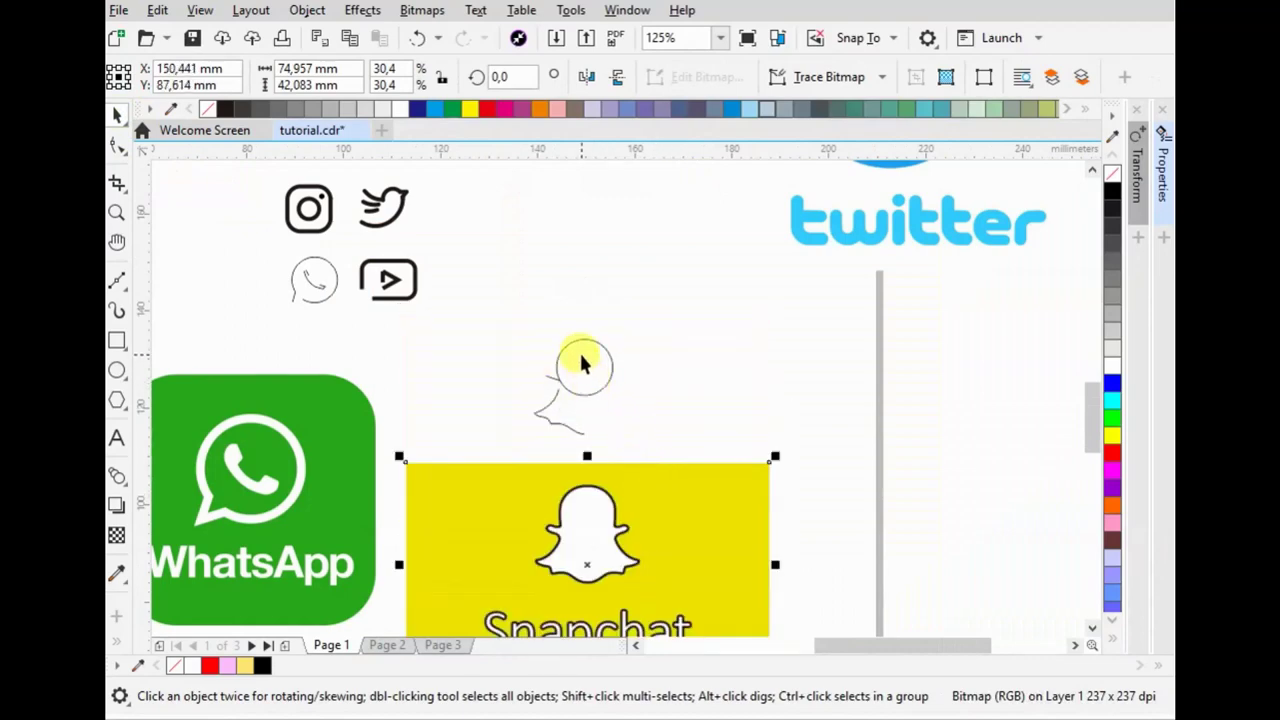
- Convert the head circle to an editable curve and flip it so its start sits at the bottom
{"action": "scroll", "coordinate": [579, 355], "scroll_direction": "up", "scroll_amount": 3}
{"action": "left_click", "coordinate": [585, 369]}
{"action": "left_click", "coordinate": [1117, 76]}
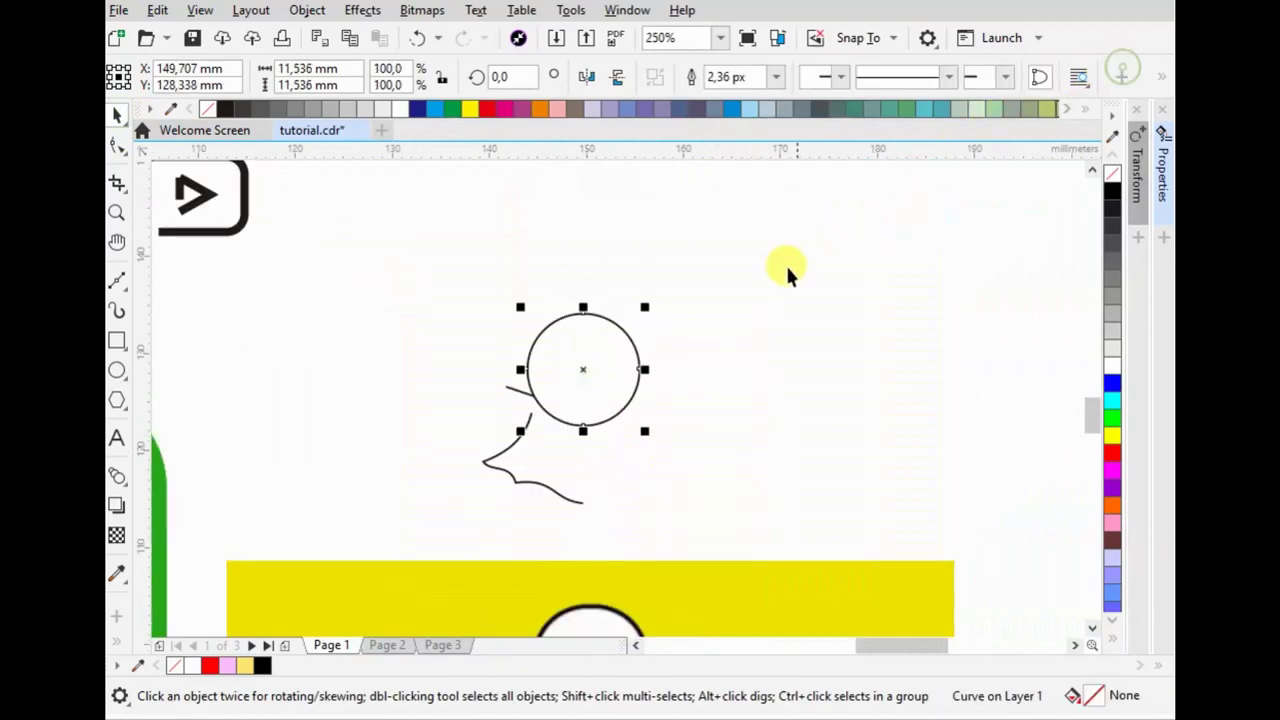
{"action": "scroll", "coordinate": [619, 333], "scroll_direction": "up", "scroll_amount": 2}
{"action": "double_click", "coordinate": [557, 332]}
{"action": "left_click", "coordinate": [117, 115]}
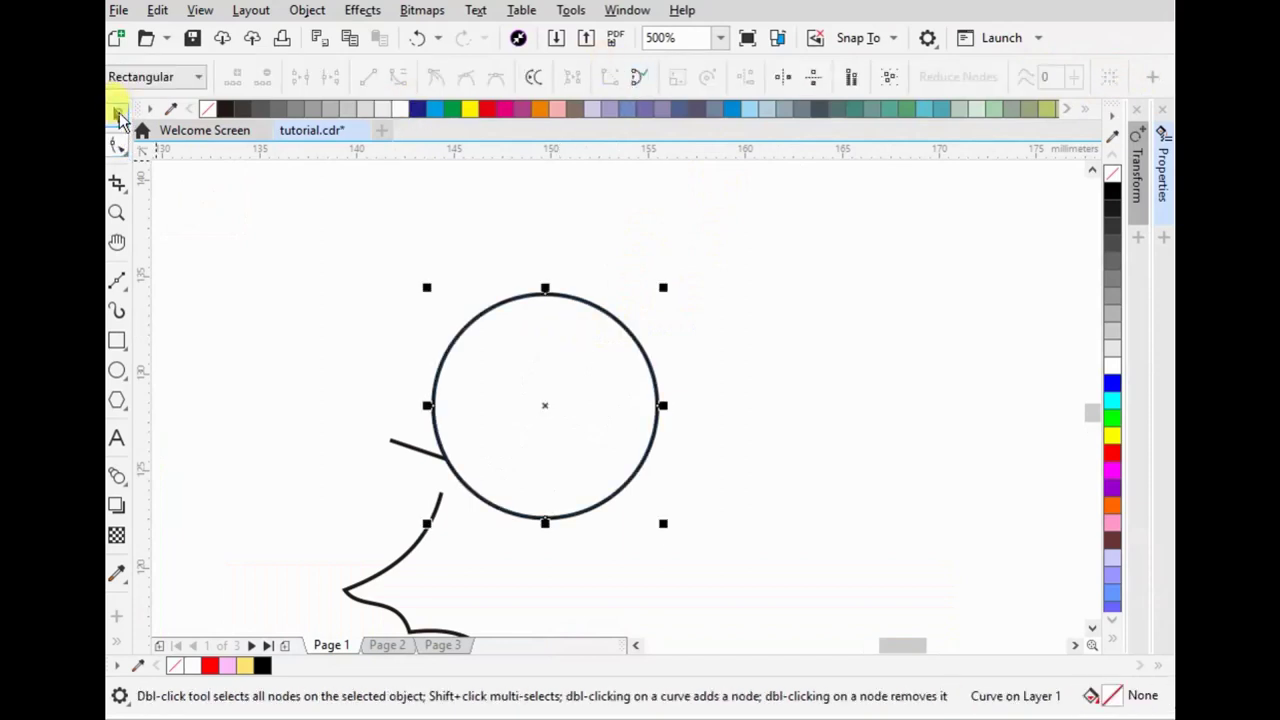
{"action": "left_click", "coordinate": [588, 77]}
{"action": "double_click", "coordinate": [563, 372]}
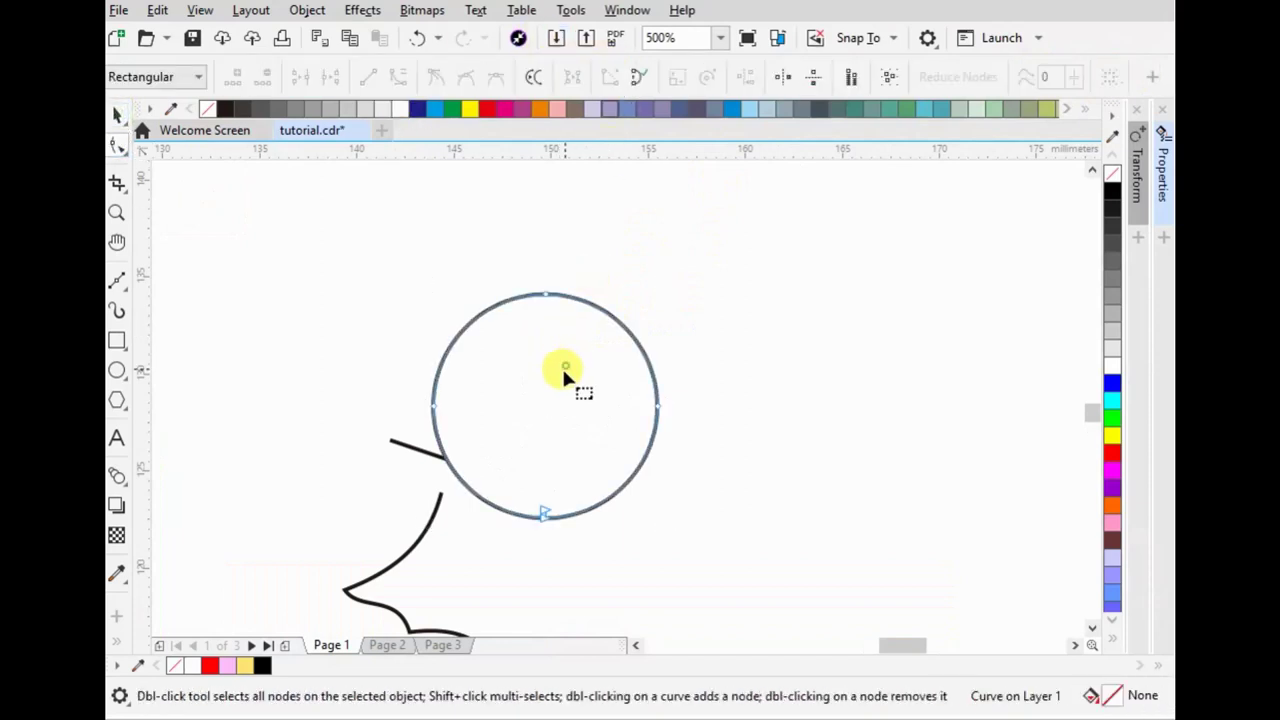
- Delete the circle's lower nodes, leaving only the upper arc of the head
{"action": "double_click", "coordinate": [446, 458]}
{"action": "double_click", "coordinate": [540, 512]}
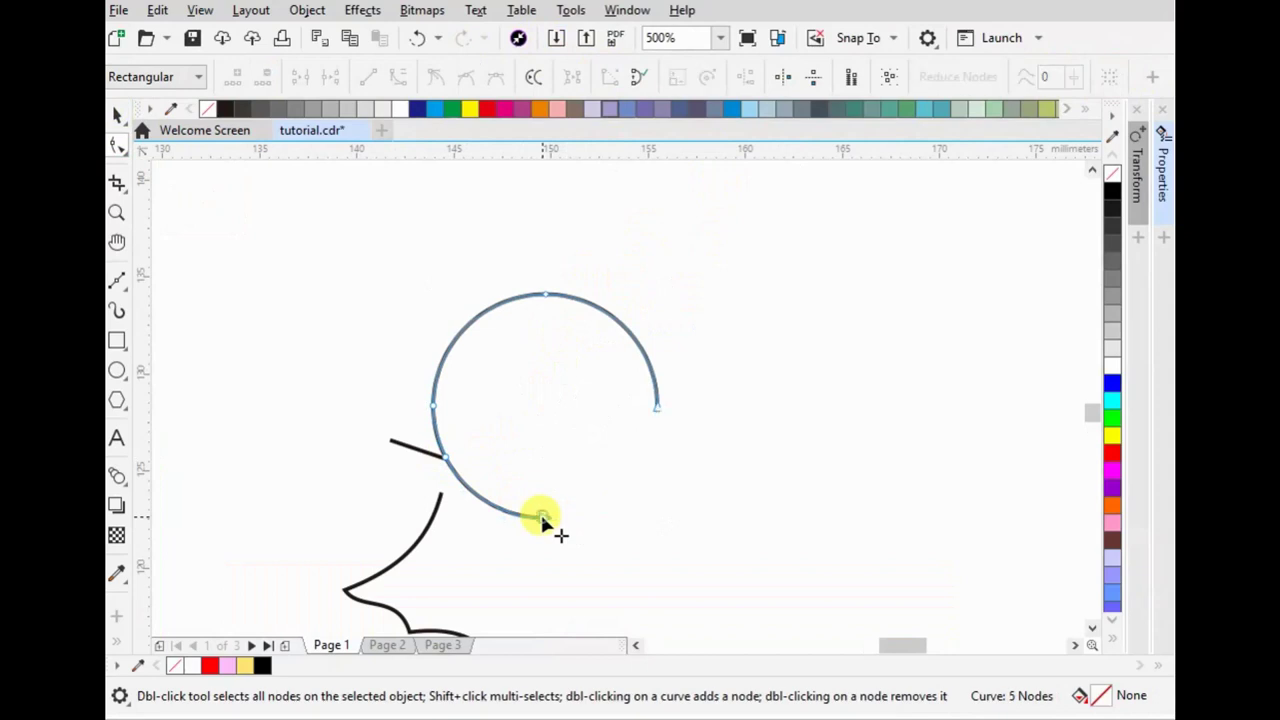
{"action": "double_click", "coordinate": [540, 512]}
{"action": "double_click", "coordinate": [656, 404]}
{"action": "scroll", "coordinate": [473, 265], "scroll_direction": "down", "scroll_amount": 2}
{"action": "key", "text": "space"}
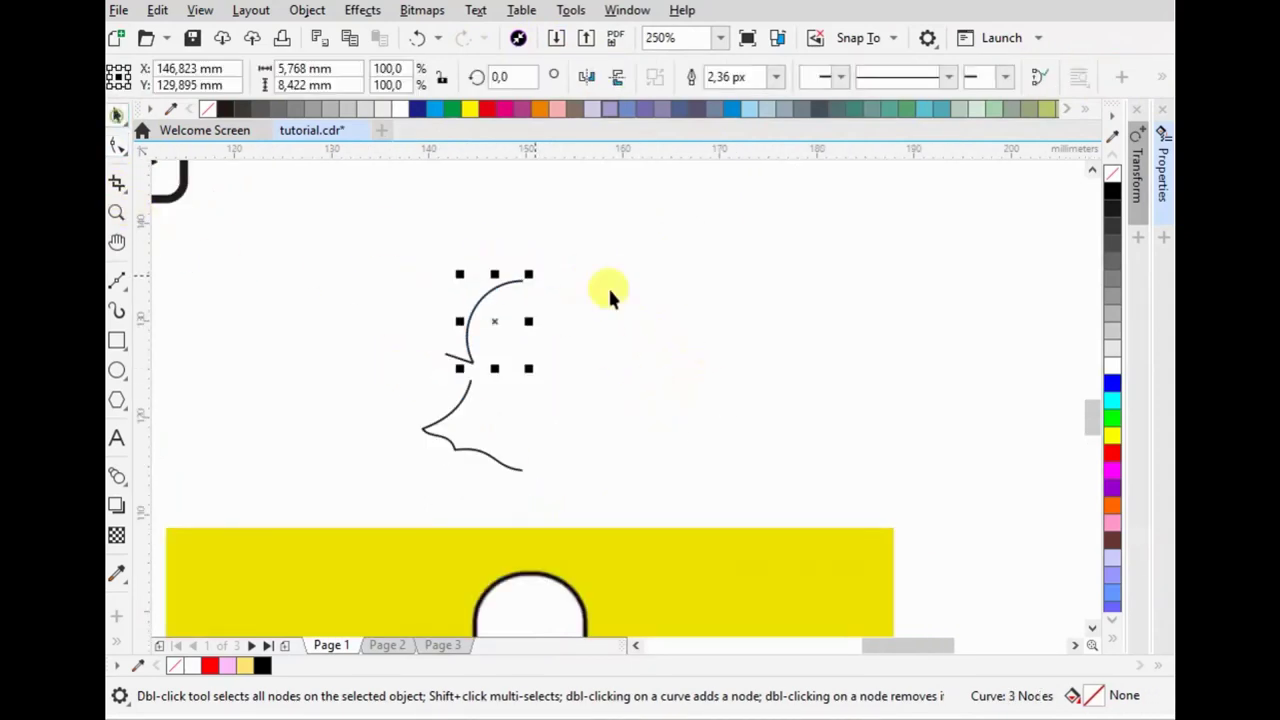
- Duplicate the half ghost, mirror it horizontally, align the halves and combine them
{"action": "left_click_drag", "start_coordinate": [628, 243], "coordinate": [379, 467]}
{"action": "left_click_drag", "start_coordinate": [467, 360], "coordinate": [624, 381]}
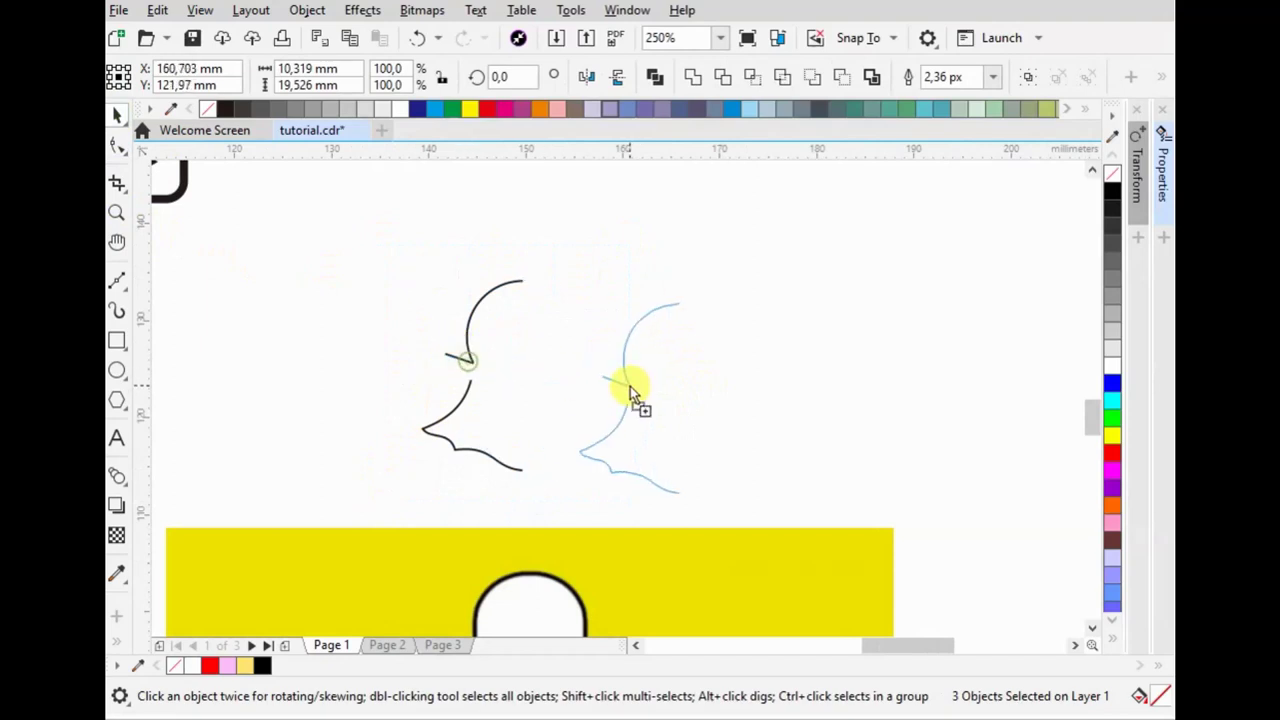
{"action": "left_click", "coordinate": [690, 80]}
{"action": "left_click", "coordinate": [588, 77]}
{"action": "left_click_drag", "start_coordinate": [686, 292], "coordinate": [524, 278]}
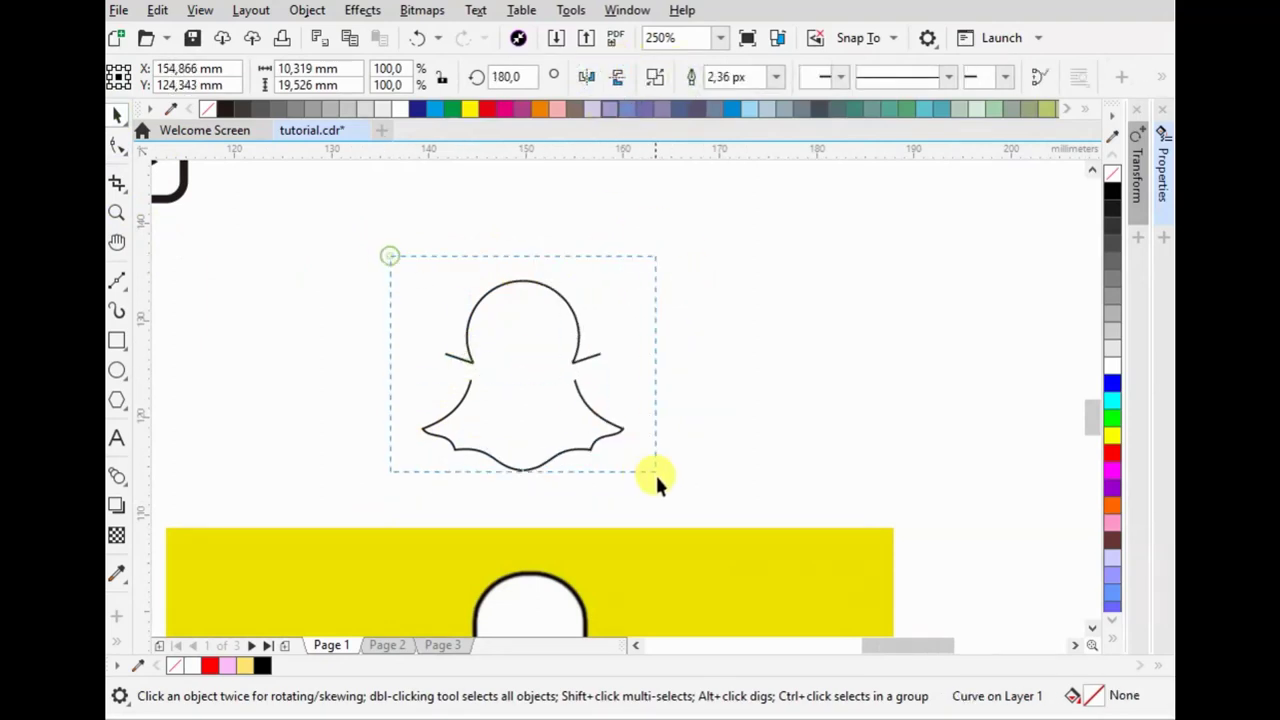
{"action": "left_click_drag", "start_coordinate": [655, 472], "coordinate": [655, 472]}
{"action": "left_click", "coordinate": [693, 80]}
{"action": "scroll", "coordinate": [669, 319], "scroll_direction": "down", "scroll_amount": 5}
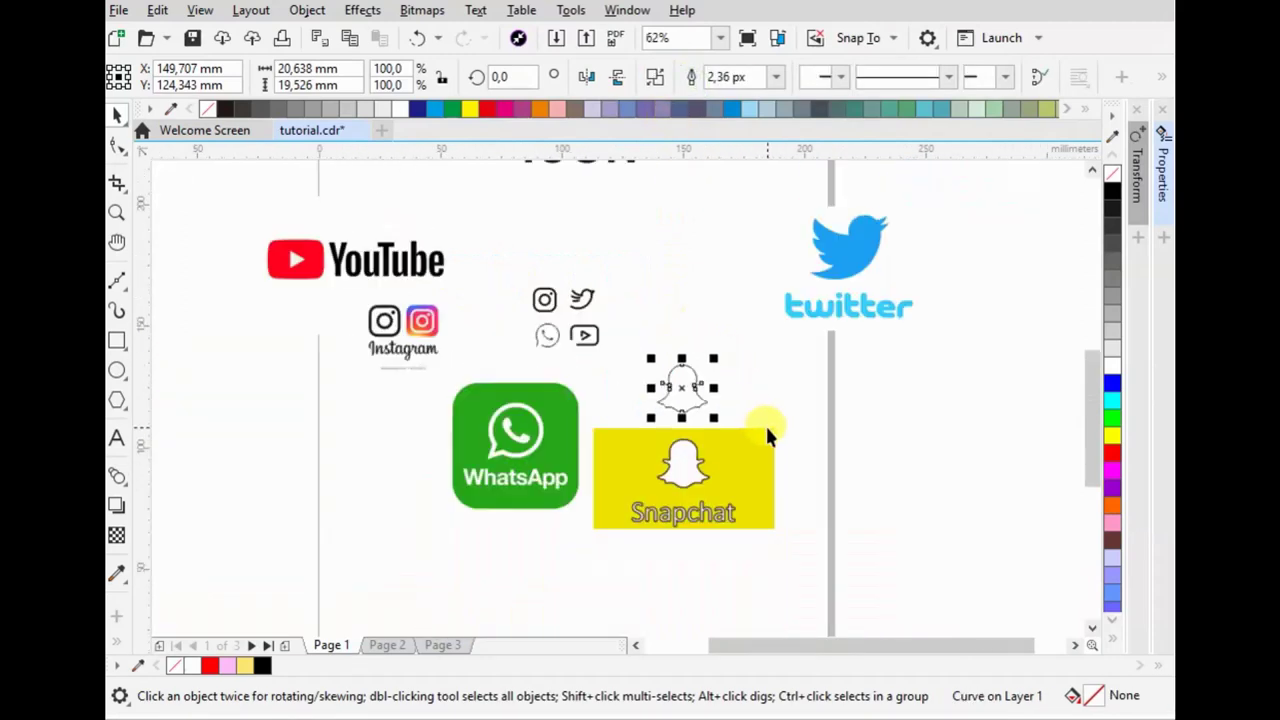
- Scale the ghost outline to 50% and place it right of the Twitter icon
{"action": "left_click", "coordinate": [720, 491]}
{"action": "mouse_move", "coordinate": [722, 336]}
{"action": "left_mouse_down"}
{"action": "mouse_move", "coordinate": [643, 422]}
{"action": "mouse_move", "coordinate": [637, 337]}
{"action": "left_mouse_up"}
{"action": "left_click_drag", "start_coordinate": [722, 419], "coordinate": [668, 345]}
{"action": "scroll", "coordinate": [669, 345], "scroll_direction": "up", "scroll_amount": 5}
{"action": "left_click_drag", "start_coordinate": [700, 471], "coordinate": [524, 362]}
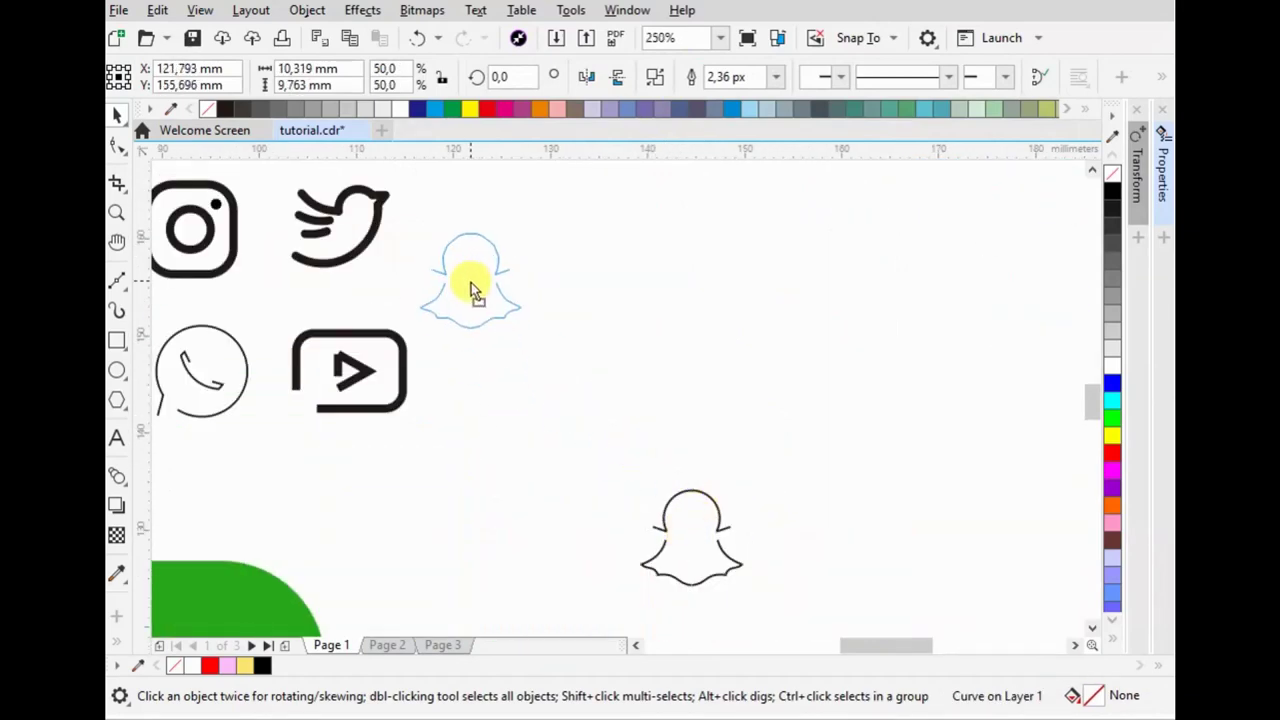
{"action": "scroll", "coordinate": [521, 358], "scroll_direction": "down", "scroll_amount": 2}
{"action": "scroll", "coordinate": [469, 290], "scroll_direction": "up", "scroll_amount": 2}
{"action": "mouse_move", "coordinate": [332, 423]}
{"action": "left_mouse_down"}
{"action": "mouse_move", "coordinate": [251, 434]}
{"action": "mouse_move", "coordinate": [660, 340]}
{"action": "mouse_move", "coordinate": [526, 309]}
{"action": "mouse_move", "coordinate": [537, 298]}
{"action": "left_mouse_up"}
{"action": "scroll", "coordinate": [697, 271], "scroll_direction": "down", "scroll_amount": 2}
- Set all the outline icons to an 8.0 px outline width
{"action": "left_click_drag", "start_coordinate": [708, 243], "coordinate": [453, 372]}
{"action": "left_click", "coordinate": [993, 77]}
{"action": "left_click", "coordinate": [943, 213]}
- Move the Snapchat image beside the Twitter logo and the WhatsApp image further left
{"action": "scroll", "coordinate": [530, 272], "scroll_direction": "up", "scroll_amount": 3}
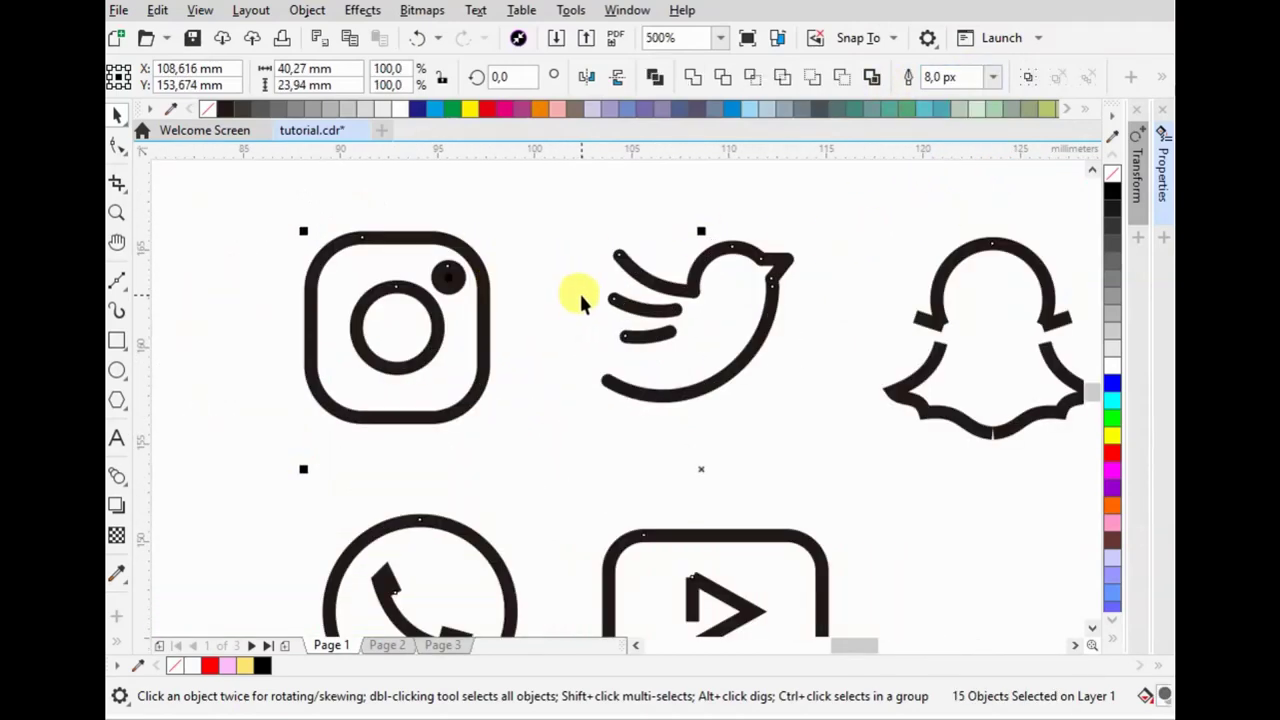
{"action": "scroll", "coordinate": [457, 257], "scroll_direction": "down", "scroll_amount": 3}
{"action": "scroll", "coordinate": [665, 390], "scroll_direction": "down", "scroll_amount": 3}
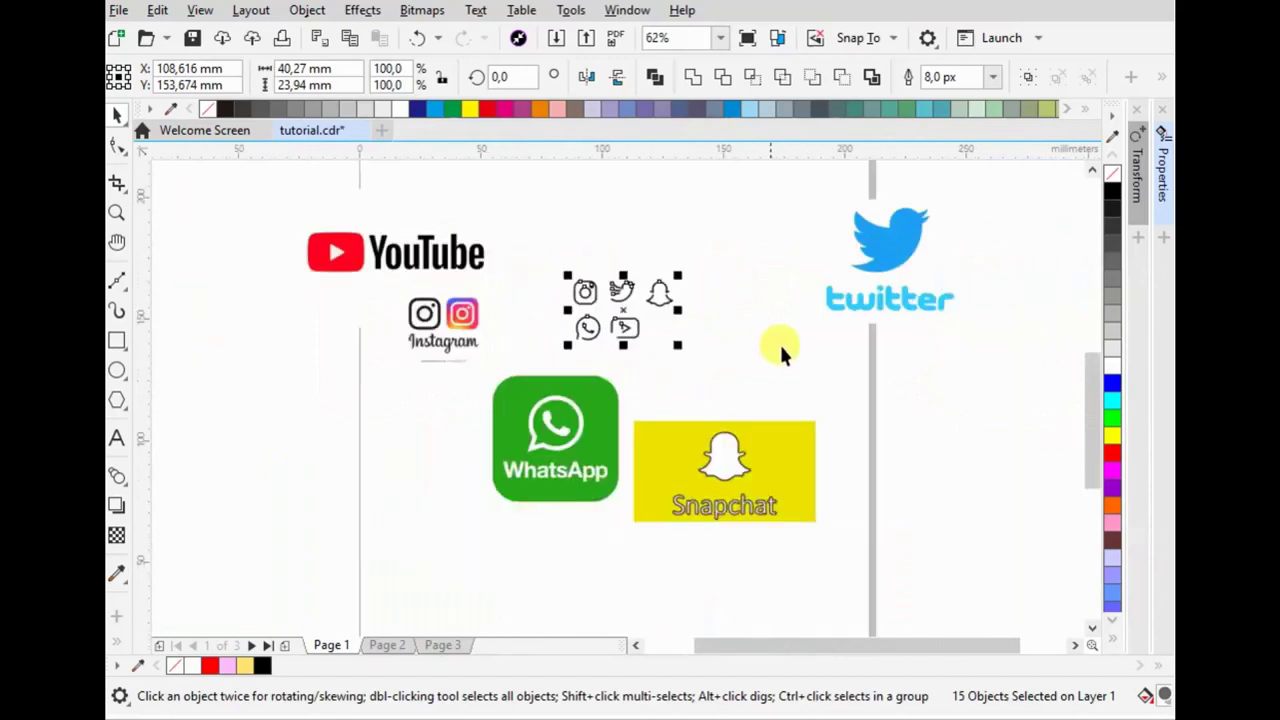
{"action": "left_click_drag", "start_coordinate": [780, 474], "coordinate": [940, 391]}
{"action": "left_click_drag", "start_coordinate": [558, 438], "coordinate": [422, 440]}
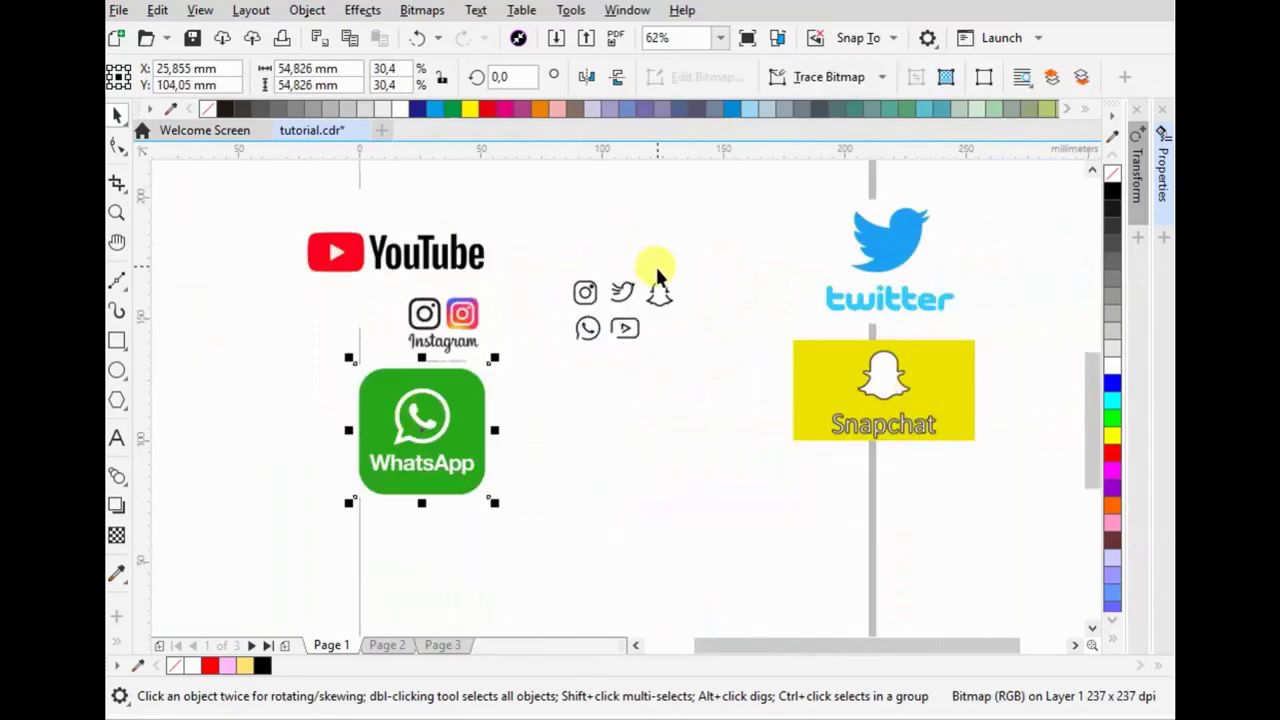
- Draw a small square over the ring's lower left and a larger one over the icon's lower-left corner
{"action": "scroll", "coordinate": [670, 275], "scroll_direction": "up", "scroll_amount": 3}
{"action": "left_click_drag", "start_coordinate": [710, 256], "coordinate": [528, 366]}
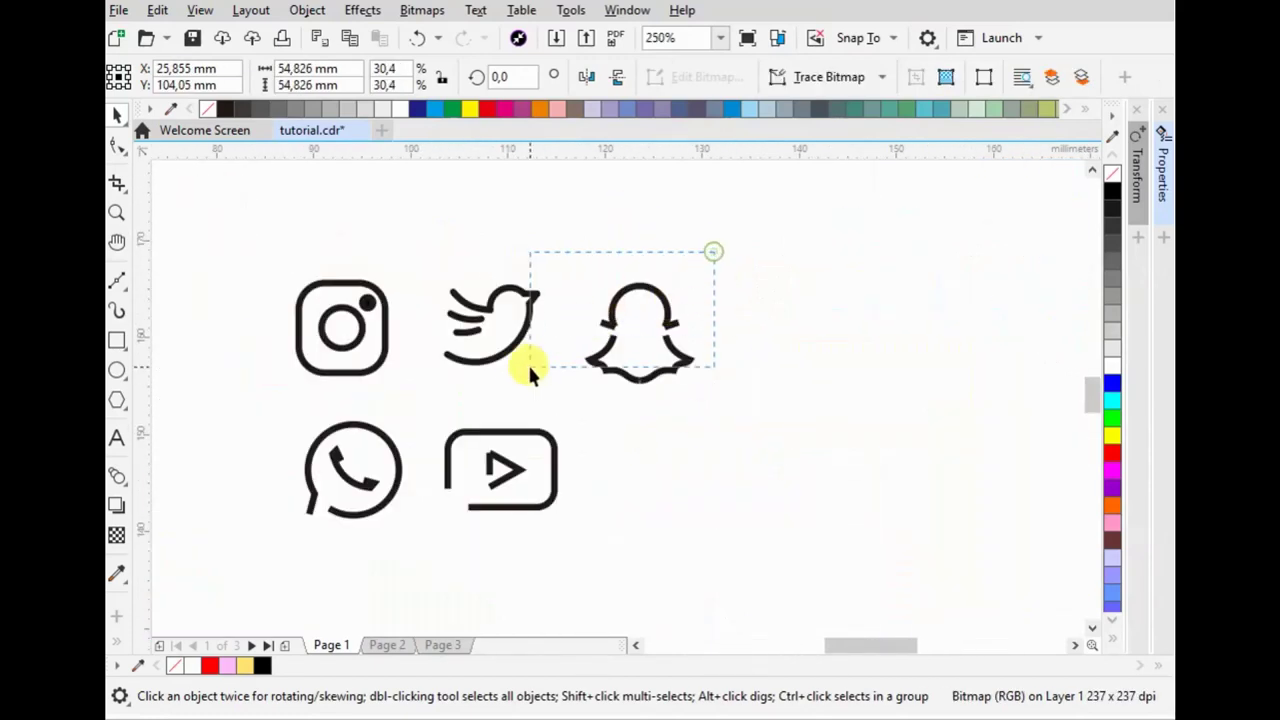
{"action": "scroll", "coordinate": [210, 310], "scroll_direction": "up", "scroll_amount": 1}
{"action": "scroll", "coordinate": [428, 320], "scroll_direction": "up", "scroll_amount": 1}
{"action": "left_click", "coordinate": [461, 328]}
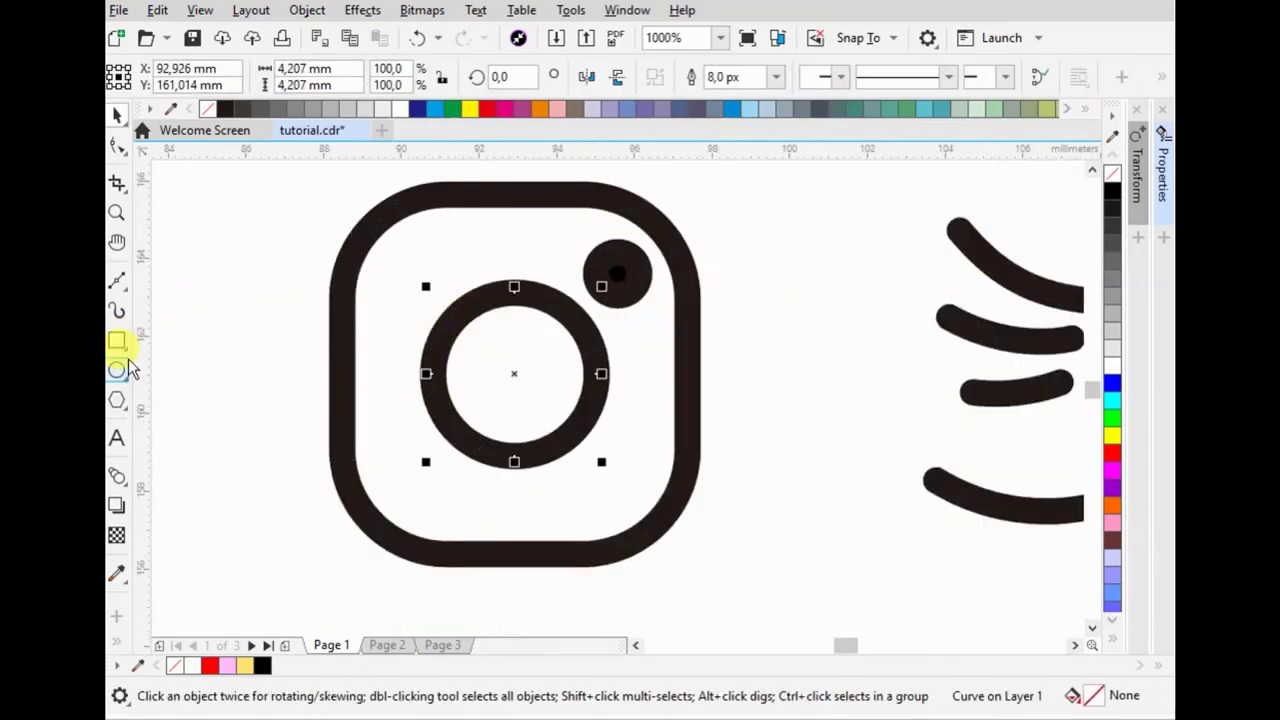
{"action": "left_click", "coordinate": [117, 340]}
{"action": "left_click_drag", "start_coordinate": [302, 463], "coordinate": [431, 588]}
{"action": "left_click_drag", "start_coordinate": [410, 400], "coordinate": [487, 482]}
- Trim the squares from the inner ring and the outer rounded square with Back Minus Front
{"action": "left_click", "coordinate": [117, 114]}
{"action": "left_click", "coordinate": [600, 326], "text": "shift"}
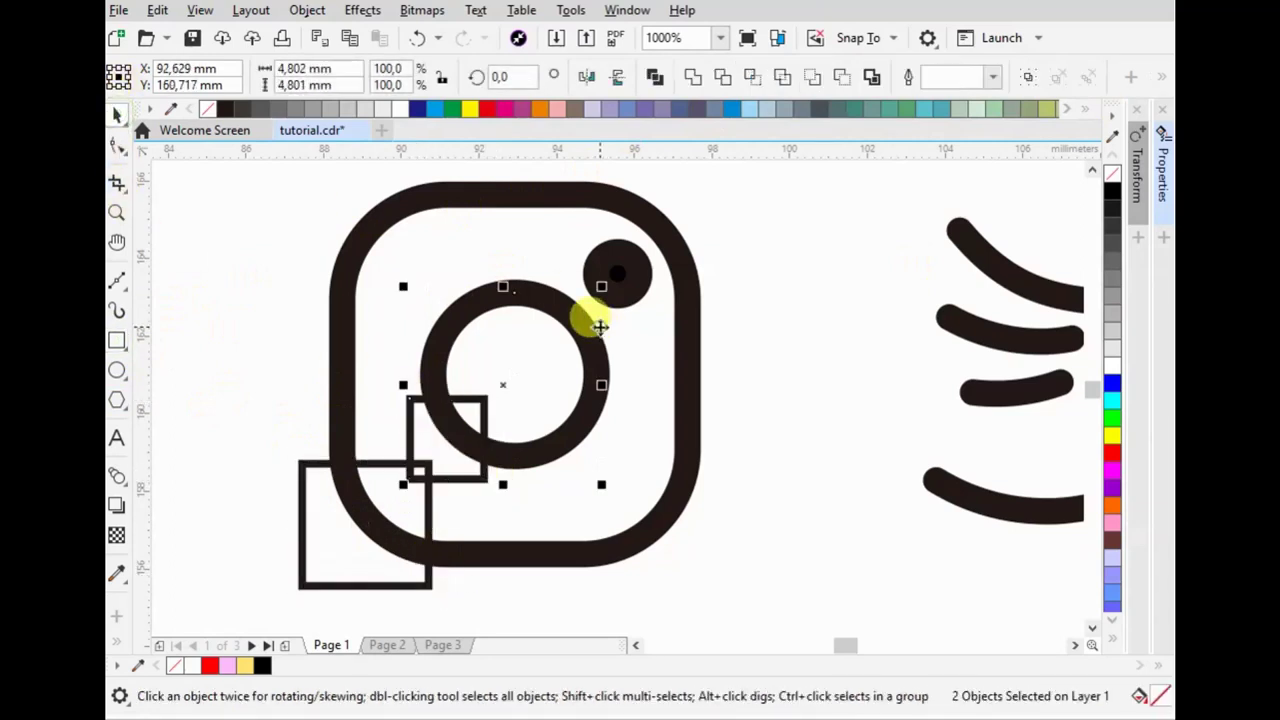
{"action": "left_click", "coordinate": [842, 76]}
{"action": "left_click", "coordinate": [388, 463]}
{"action": "left_click", "coordinate": [441, 219], "text": "shift"}
{"action": "left_click", "coordinate": [845, 77]}
{"action": "scroll", "coordinate": [657, 390], "scroll_direction": "down", "scroll_amount": 3}
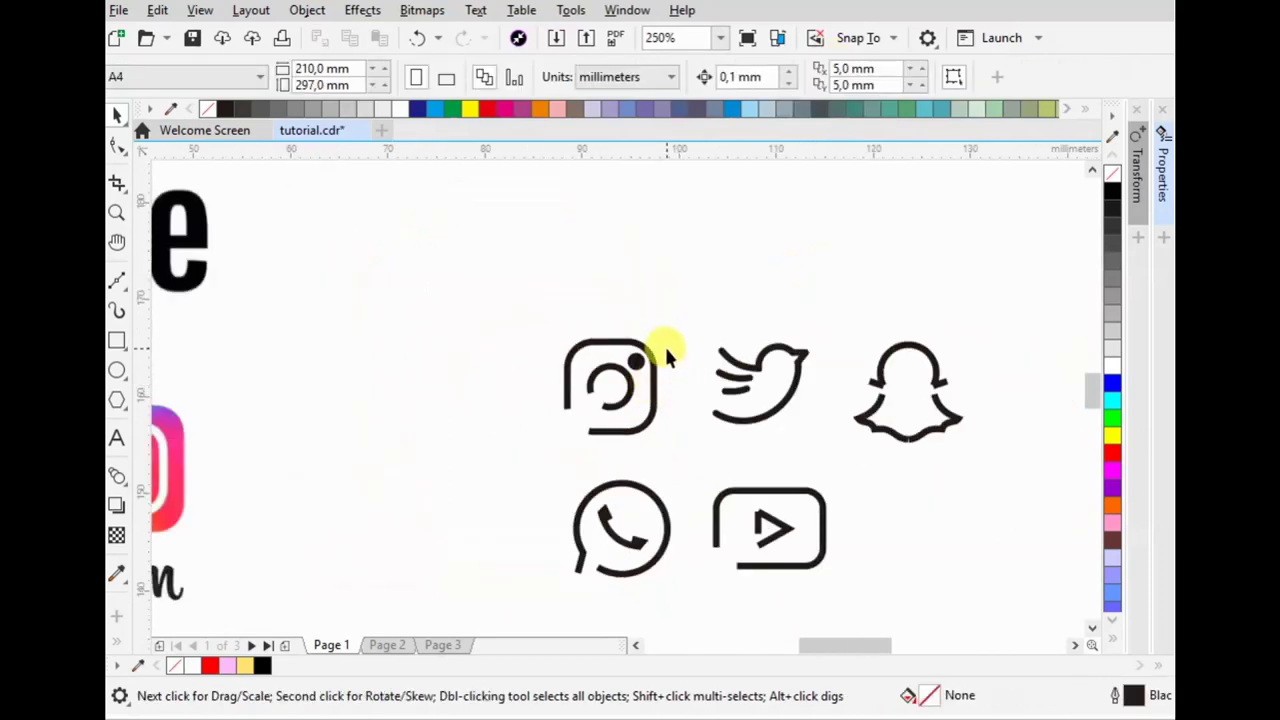
- Apply an 8.0 px outline width to all the outline icons
{"action": "left_click", "coordinate": [635, 358]}
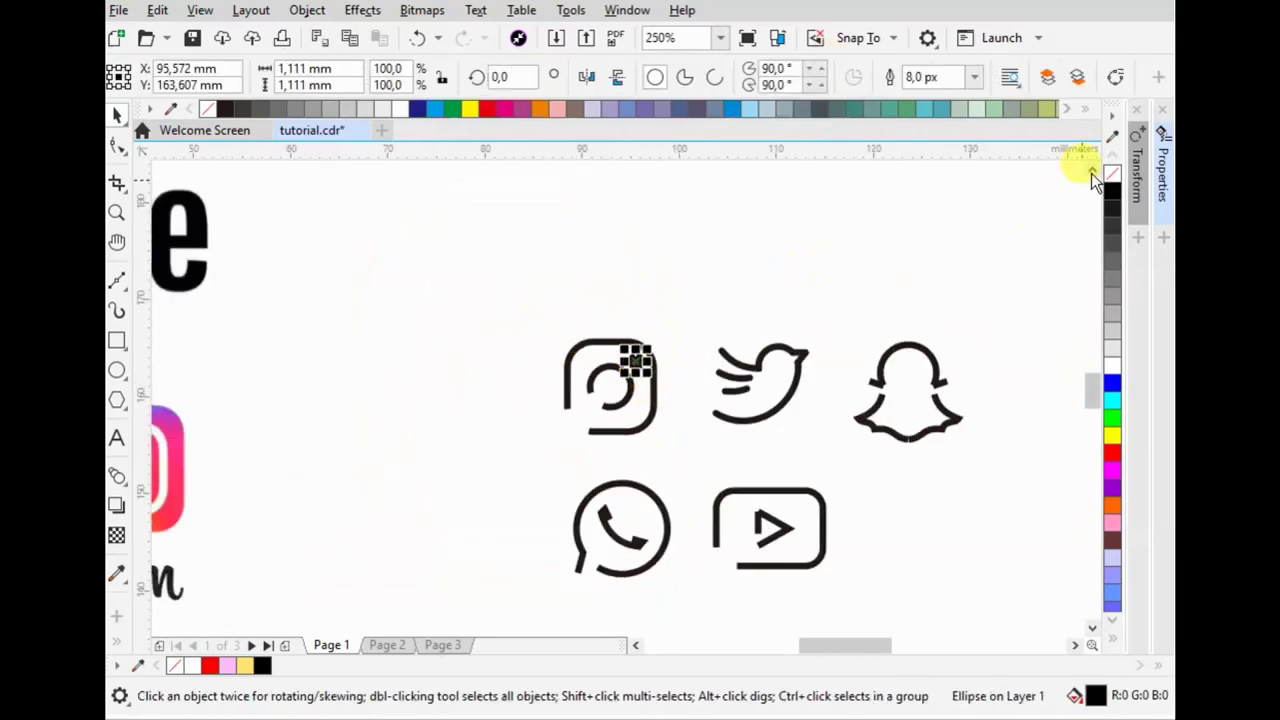
{"action": "left_click", "coordinate": [566, 286]}
{"action": "scroll", "coordinate": [525, 307], "scroll_direction": "down", "scroll_amount": 3}
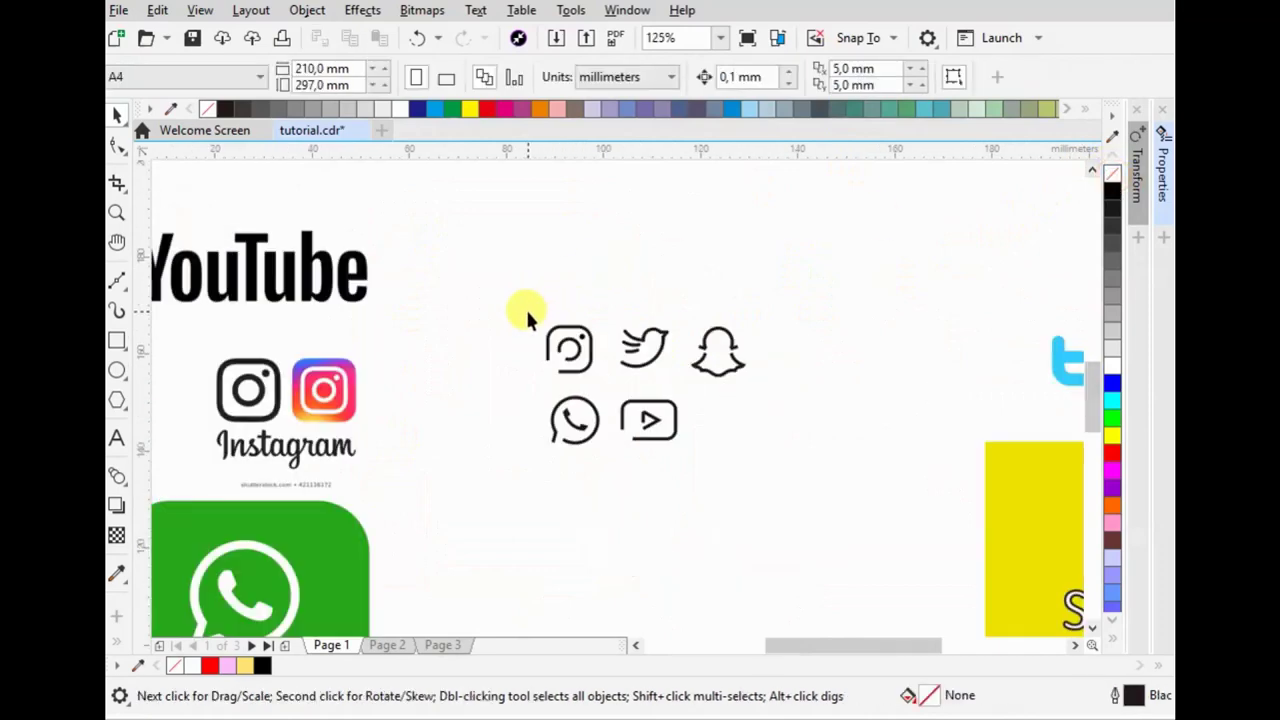
{"action": "left_click_drag", "start_coordinate": [493, 298], "coordinate": [758, 485]}
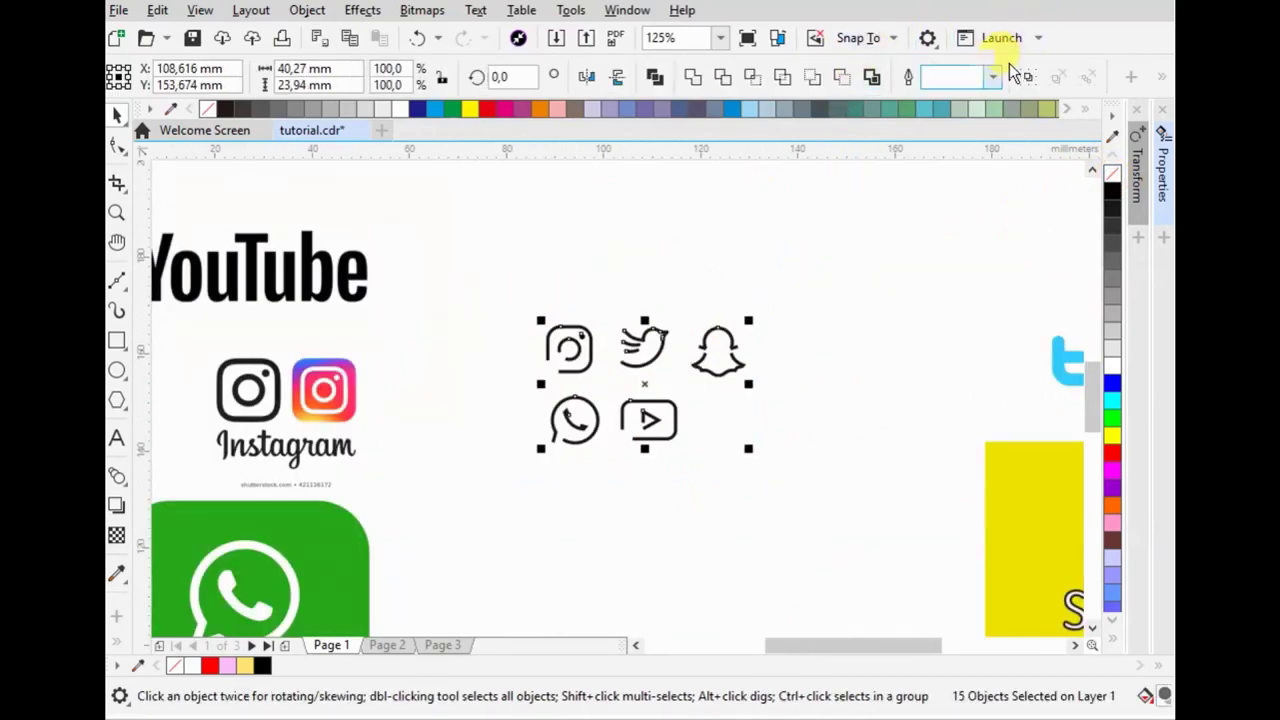
{"action": "left_click", "coordinate": [992, 77]}
{"action": "left_click", "coordinate": [940, 206]}
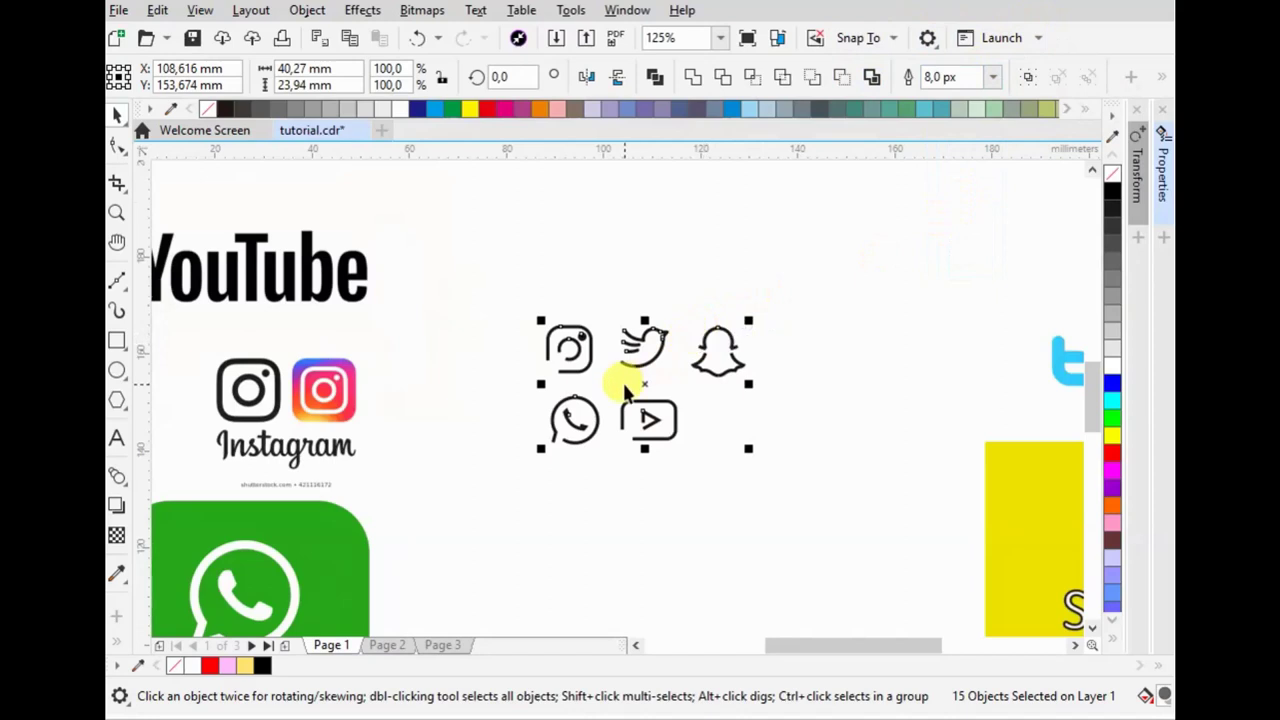
- Combine the Twitter bird's pieces into a single curve
{"action": "scroll", "coordinate": [620, 370], "scroll_direction": "up", "scroll_amount": 3}
{"action": "scroll", "coordinate": [579, 367], "scroll_direction": "down", "scroll_amount": 3}
{"action": "left_click_drag", "start_coordinate": [528, 352], "coordinate": [621, 438]}
{"action": "scroll", "coordinate": [521, 338], "scroll_direction": "up", "scroll_amount": 3}
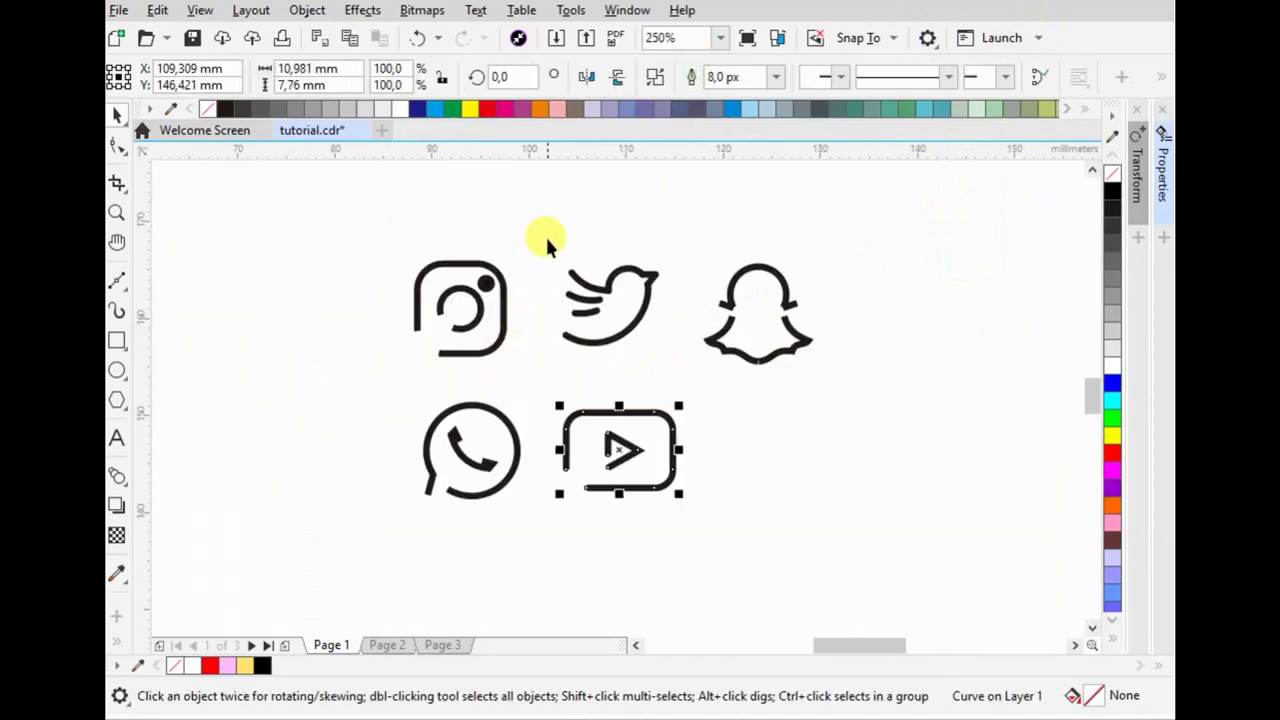
{"action": "left_click_drag", "start_coordinate": [549, 200], "coordinate": [677, 357]}
{"action": "left_click", "coordinate": [691, 78]}
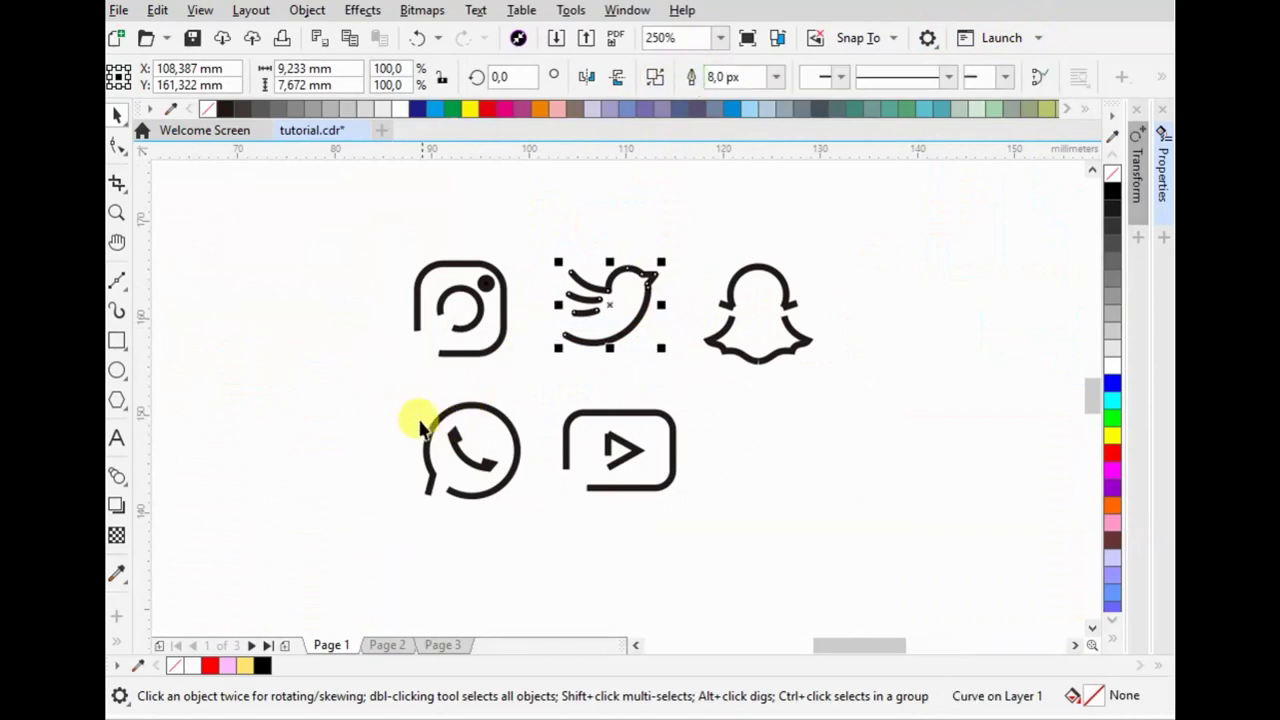
- Combine the WhatsApp pieces and the Instagram pieces into single curves
{"action": "left_click_drag", "start_coordinate": [539, 506], "coordinate": [540, 508]}
{"action": "left_click", "coordinate": [655, 77]}
{"action": "left_click_drag", "start_coordinate": [349, 217], "coordinate": [524, 359]}
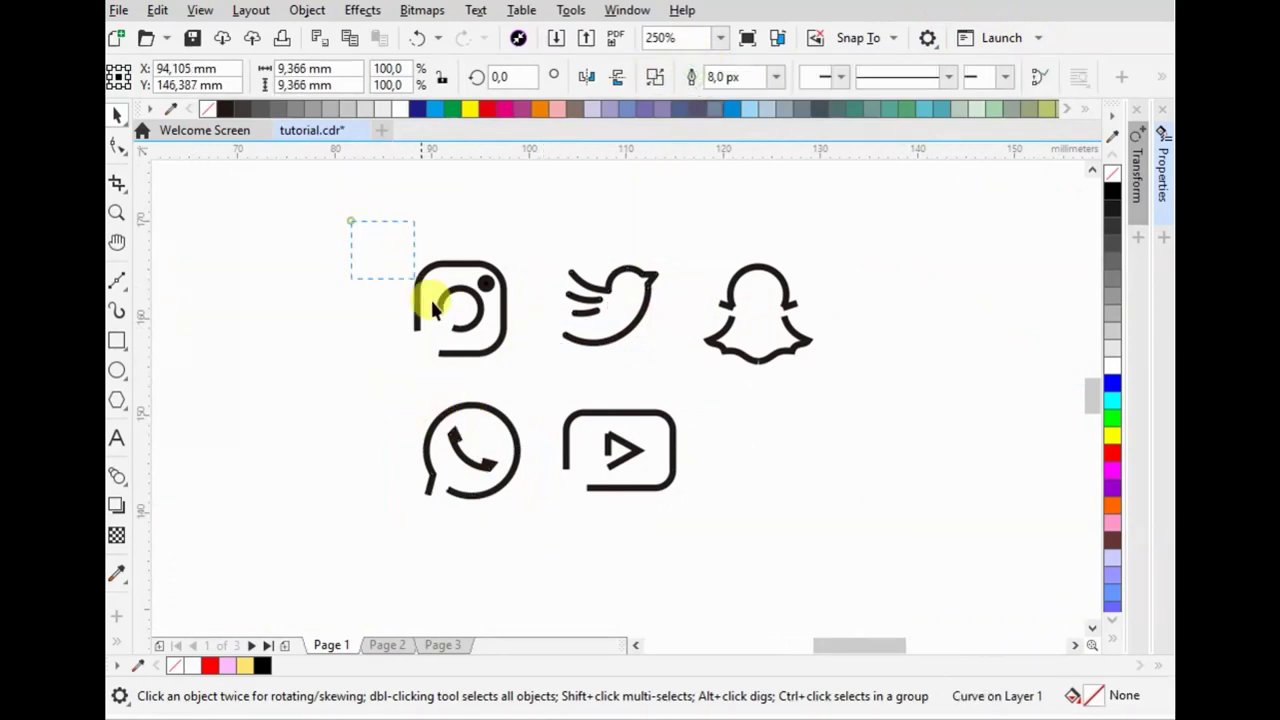
{"action": "left_click", "coordinate": [692, 78]}
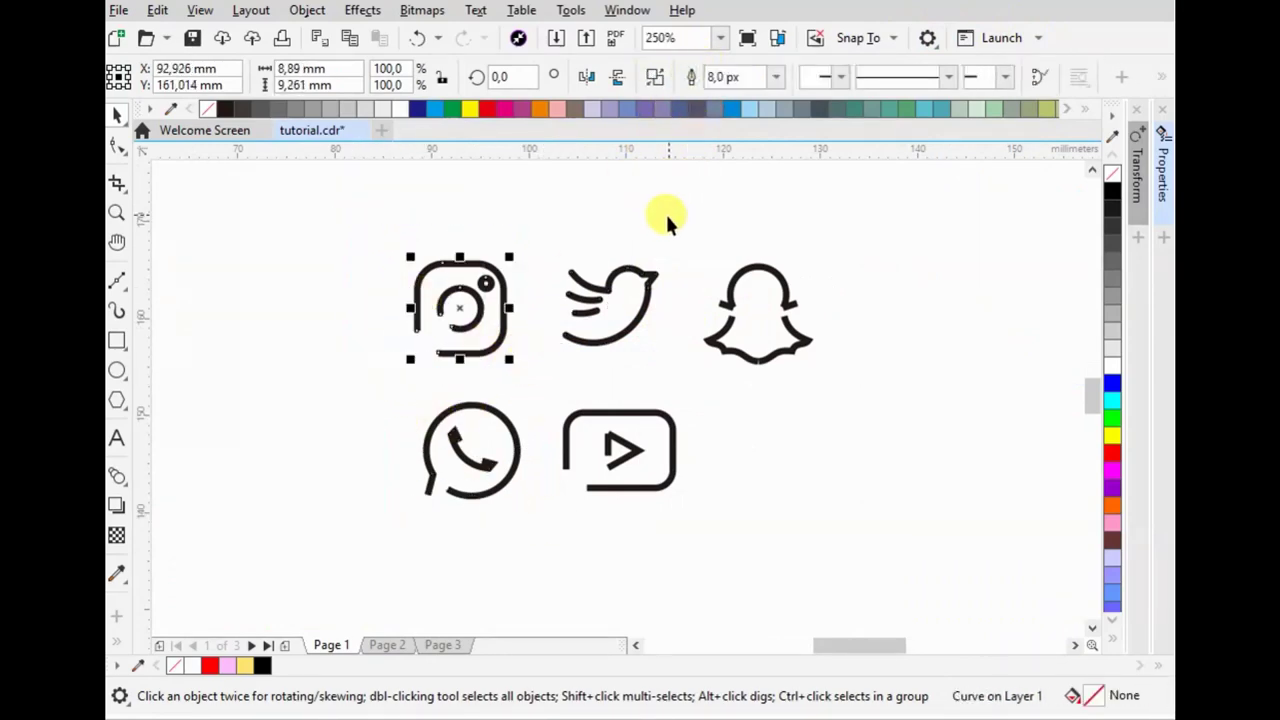
- Recombine the Instagram outline with its dot into one curve, then select the whole icon set
{"action": "left_click", "coordinate": [418, 37]}
{"action": "scroll", "coordinate": [458, 290], "scroll_direction": "up", "scroll_amount": 1}
{"action": "left_click", "coordinate": [458, 290]}
{"action": "left_click", "coordinate": [620, 78]}
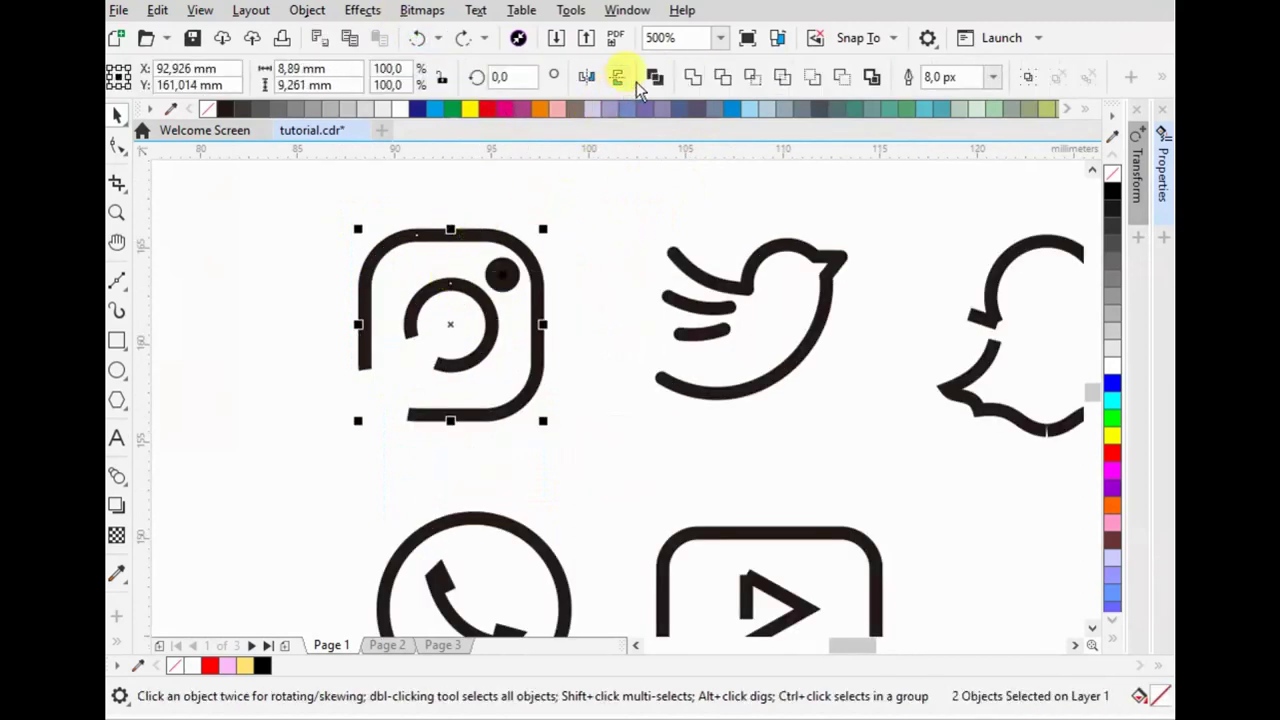
{"action": "left_click", "coordinate": [688, 78]}
{"action": "left_click", "coordinate": [600, 214]}
{"action": "scroll", "coordinate": [457, 223], "scroll_direction": "down", "scroll_amount": 4}
{"action": "left_click_drag", "start_coordinate": [406, 200], "coordinate": [754, 449]}
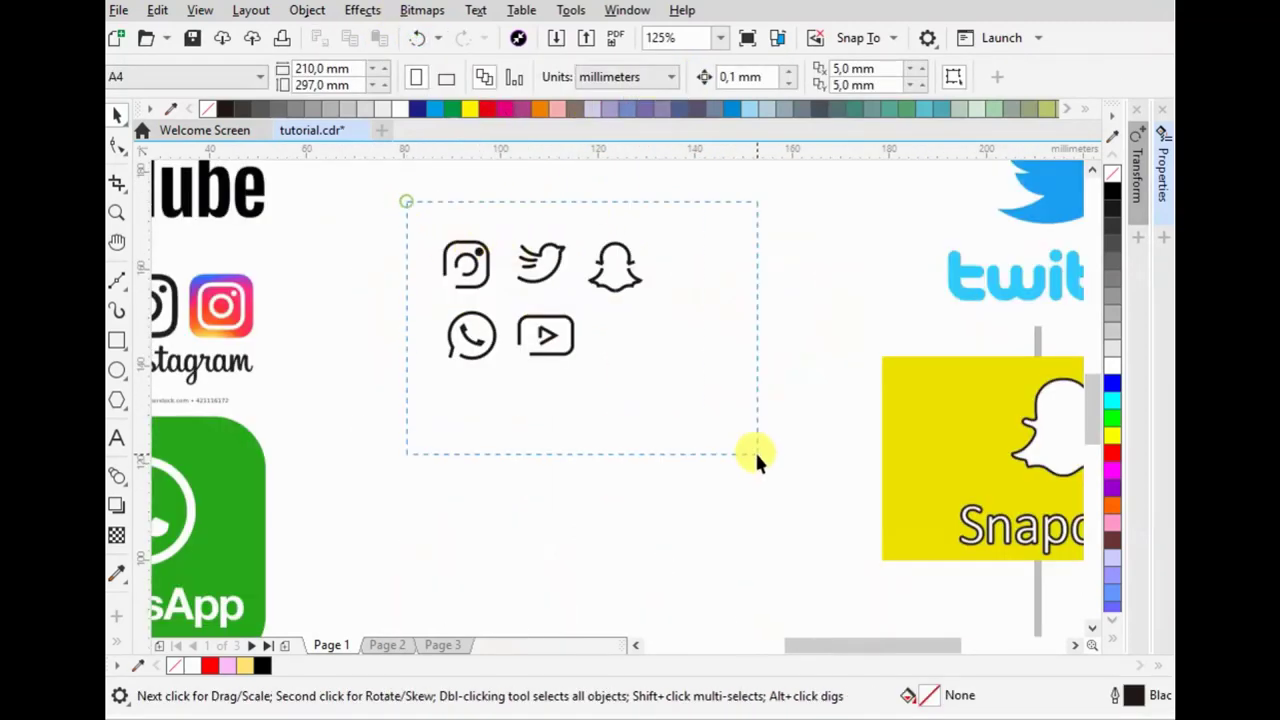
- Drag a copy of the five icons below the originals
{"action": "left_click_drag", "start_coordinate": [530, 255], "coordinate": [535, 410]}
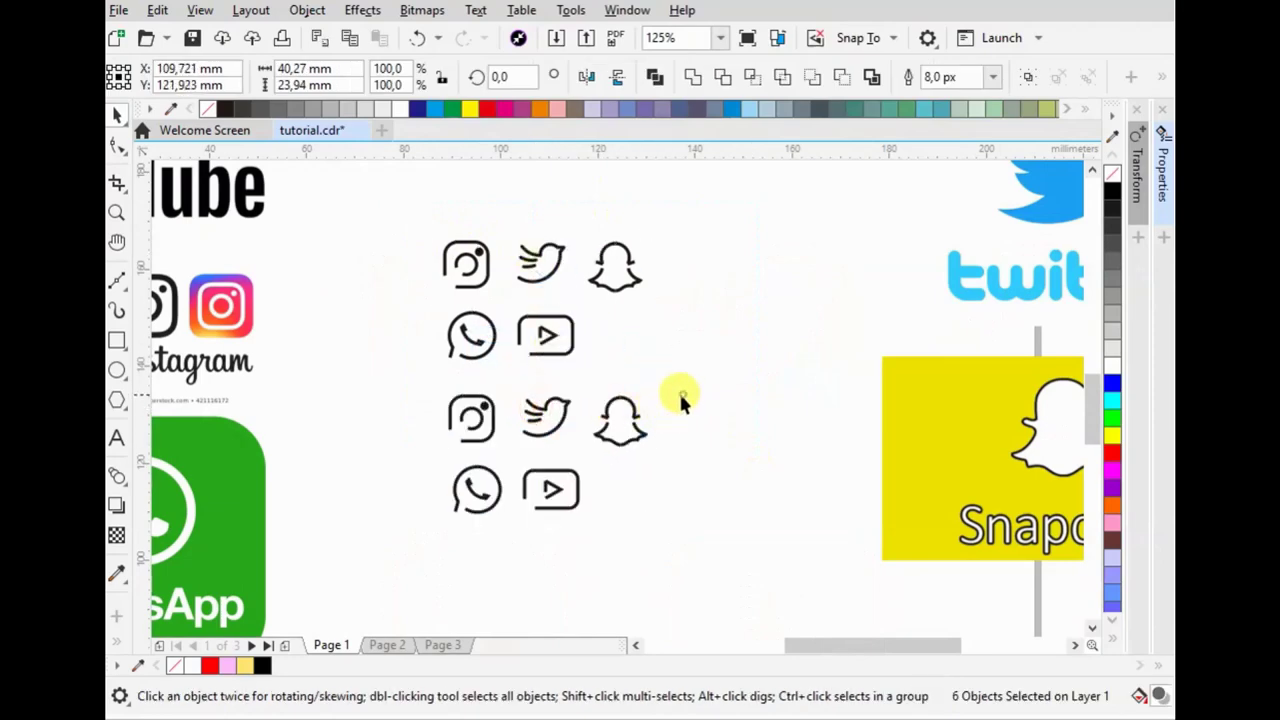
{"action": "left_click", "coordinate": [680, 395]}
{"action": "scroll", "coordinate": [463, 428], "scroll_direction": "up", "scroll_amount": 2}
{"action": "scroll", "coordinate": [414, 486], "scroll_direction": "up", "scroll_amount": 2}
- Give the copied Instagram curve Round corners and Round line caps in Outline properties
{"action": "left_click", "coordinate": [468, 470]}
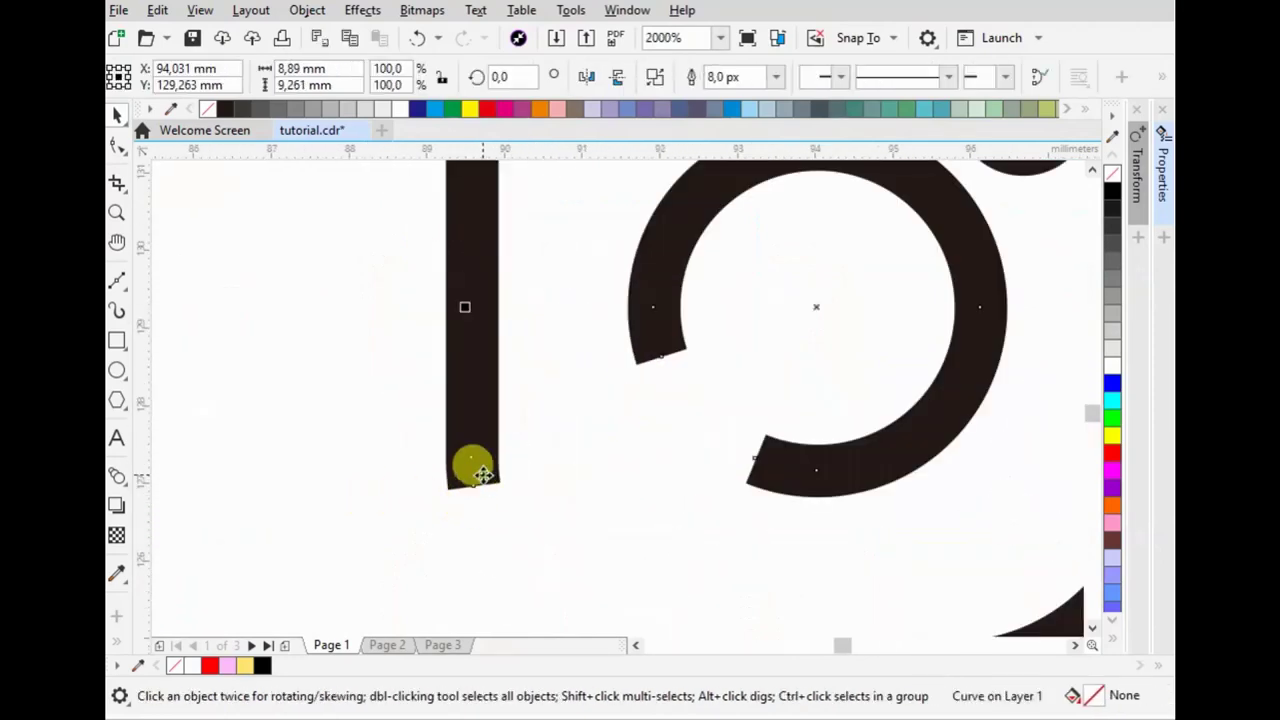
{"action": "scroll", "coordinate": [400, 440], "scroll_direction": "down", "scroll_amount": 1}
{"action": "scroll", "coordinate": [465, 372], "scroll_direction": "up", "scroll_amount": 1}
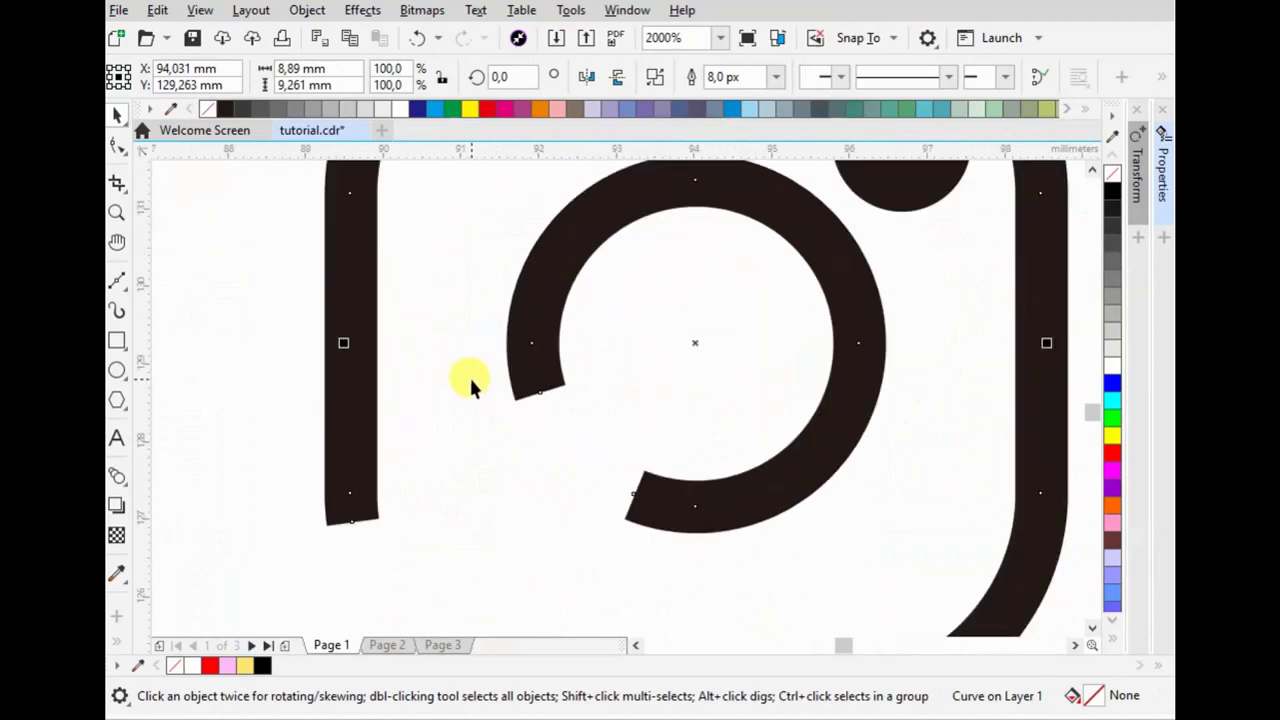
{"action": "scroll", "coordinate": [489, 388], "scroll_direction": "down", "scroll_amount": 1}
{"action": "left_click", "coordinate": [1160, 165]}
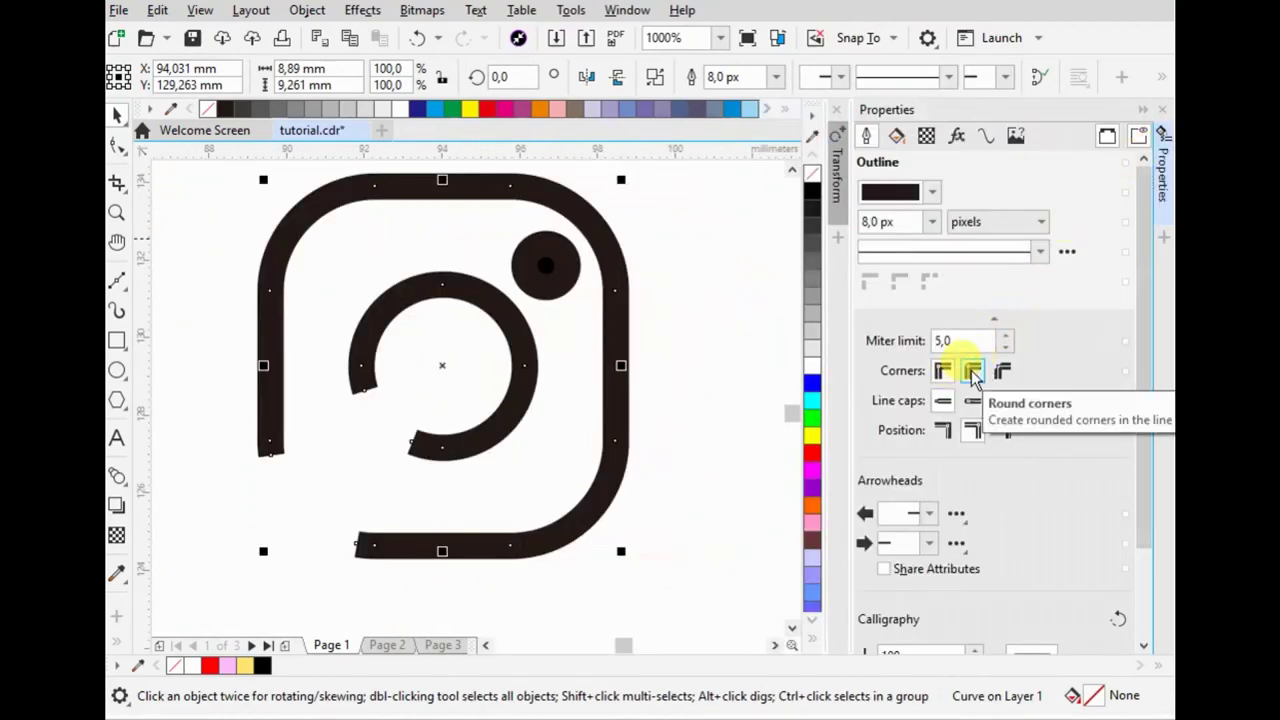
{"action": "left_click", "coordinate": [972, 372]}
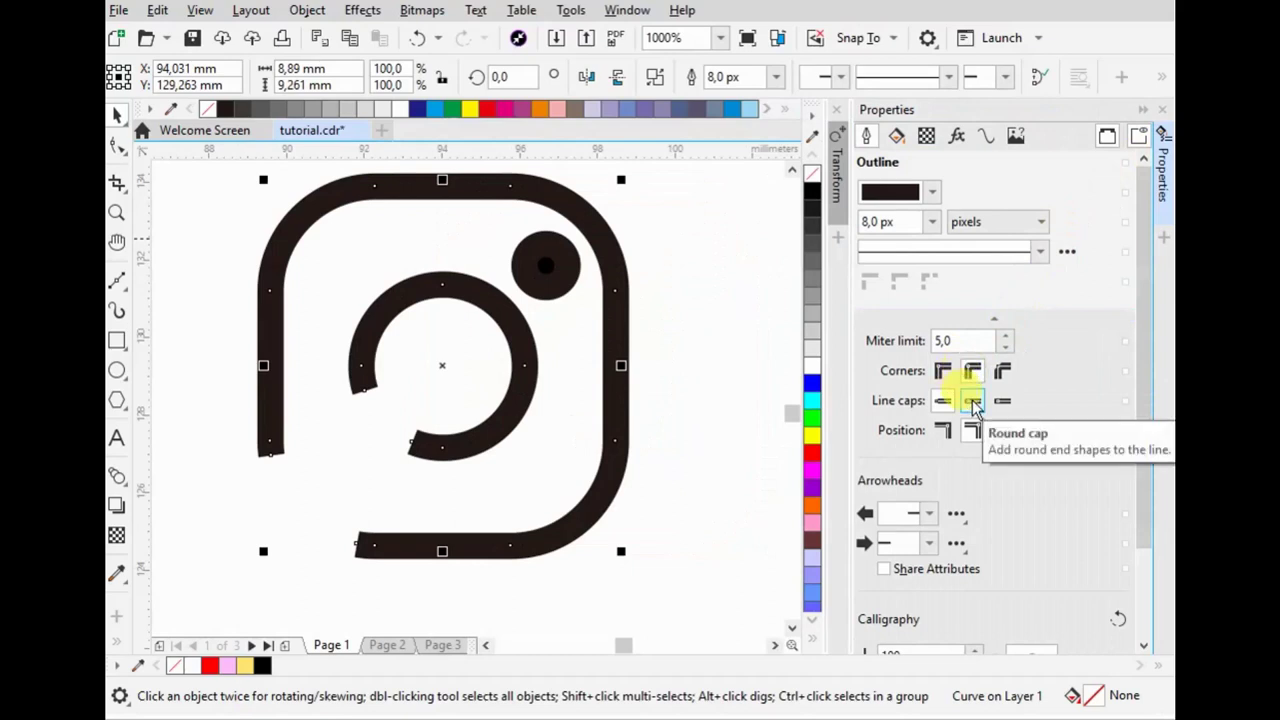
{"action": "left_click", "coordinate": [973, 401]}
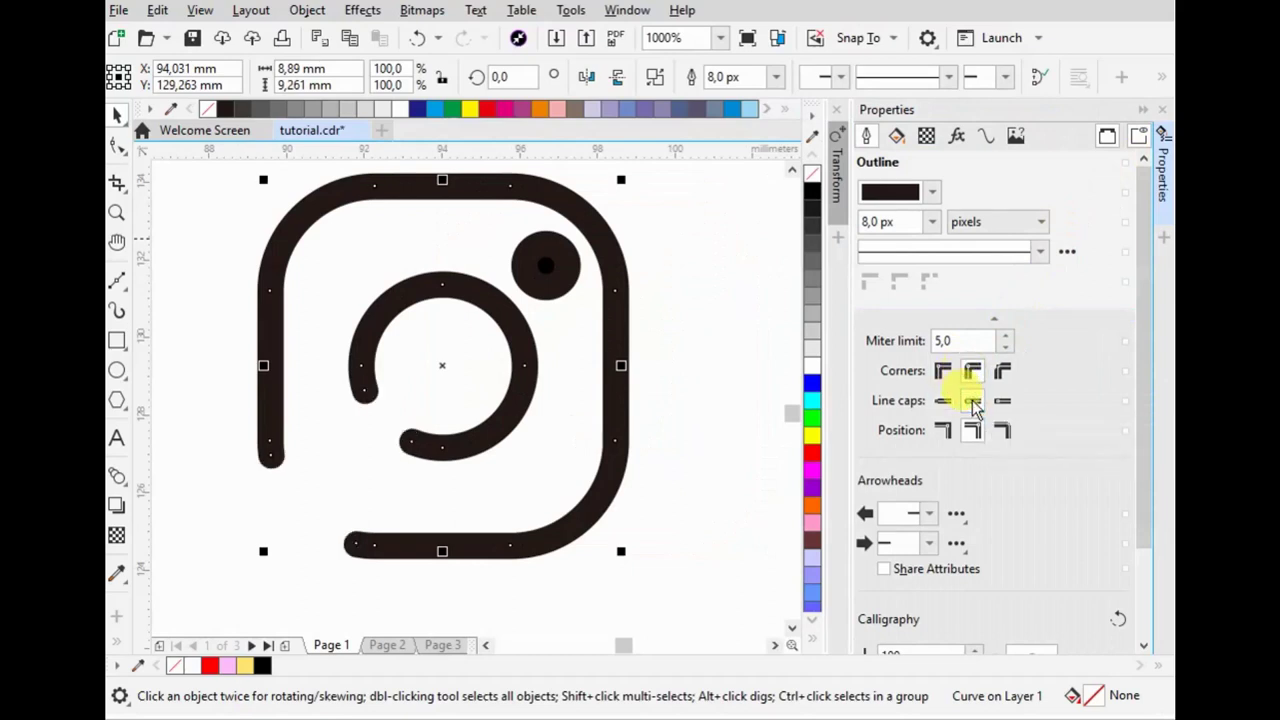
{"action": "left_click", "coordinate": [708, 364]}
{"action": "left_click", "coordinate": [545, 263]}
{"action": "scroll", "coordinate": [517, 333], "scroll_direction": "down", "scroll_amount": 3}
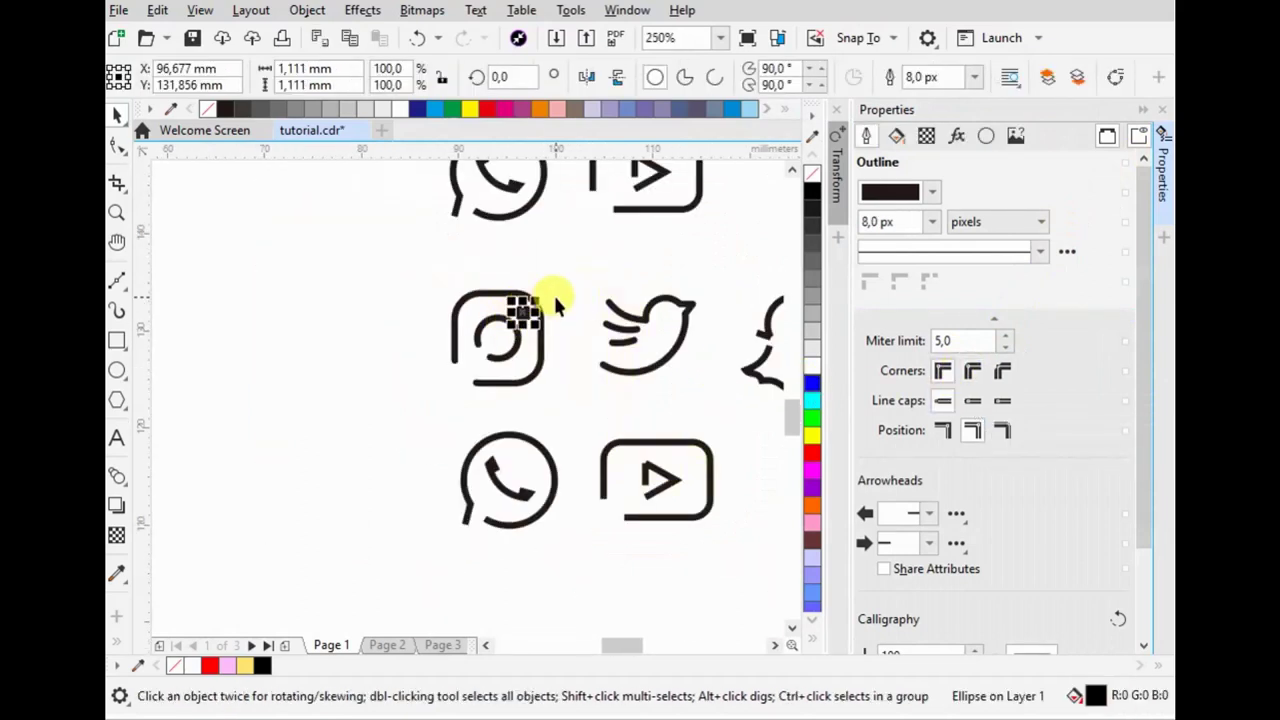
- Marquee-select the six copied icons and set Round corners and Round line caps in Object Properties
{"action": "left_click", "coordinate": [1160, 110]}
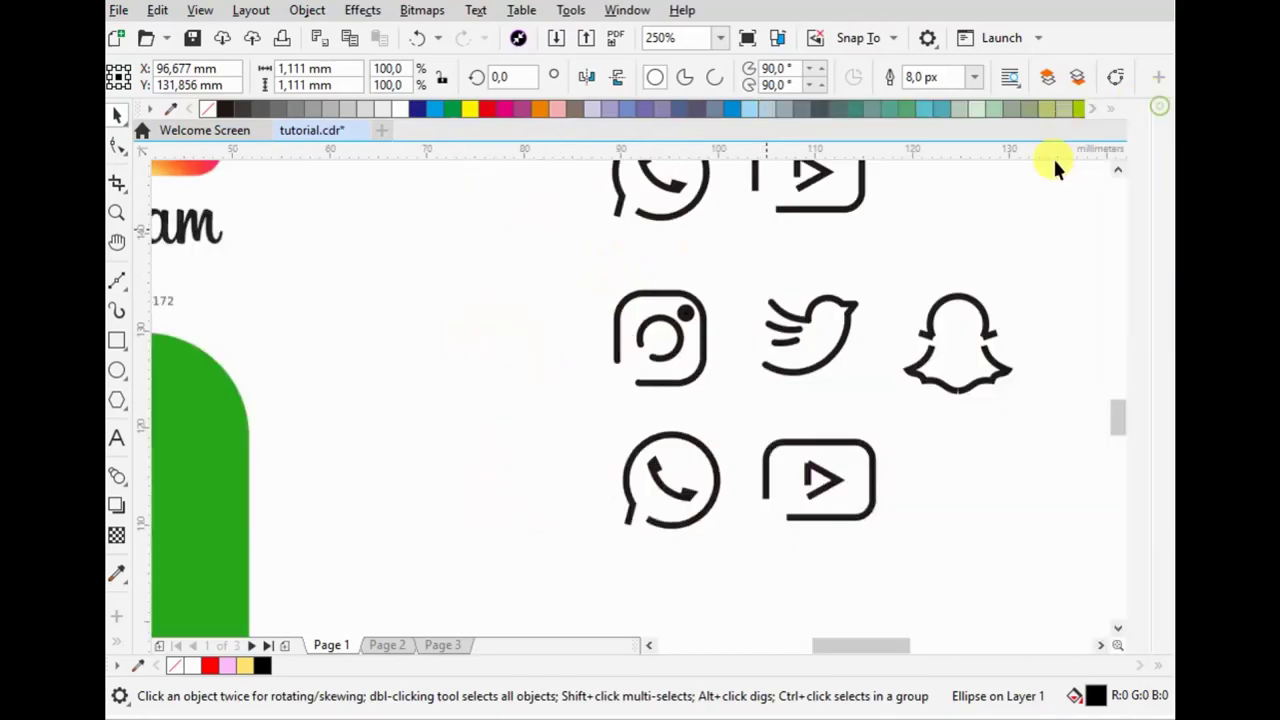
{"action": "left_click", "coordinate": [307, 10]}
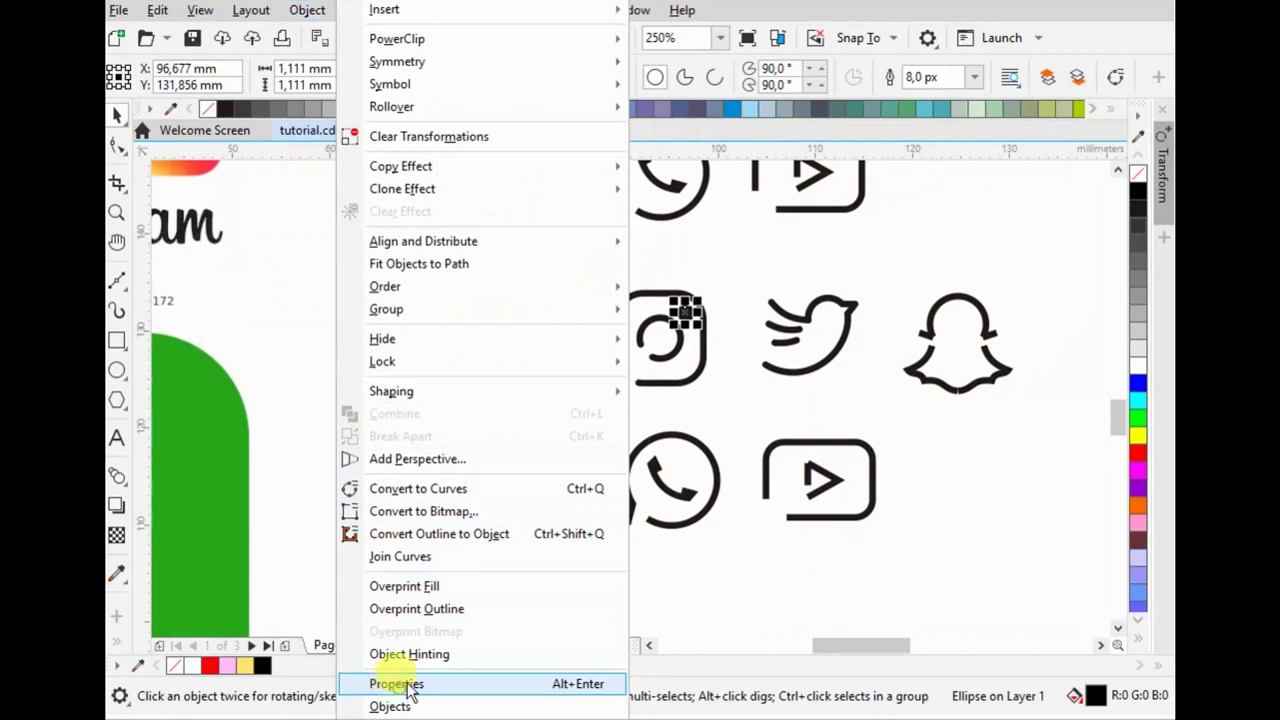
{"action": "key", "text": "Return"}
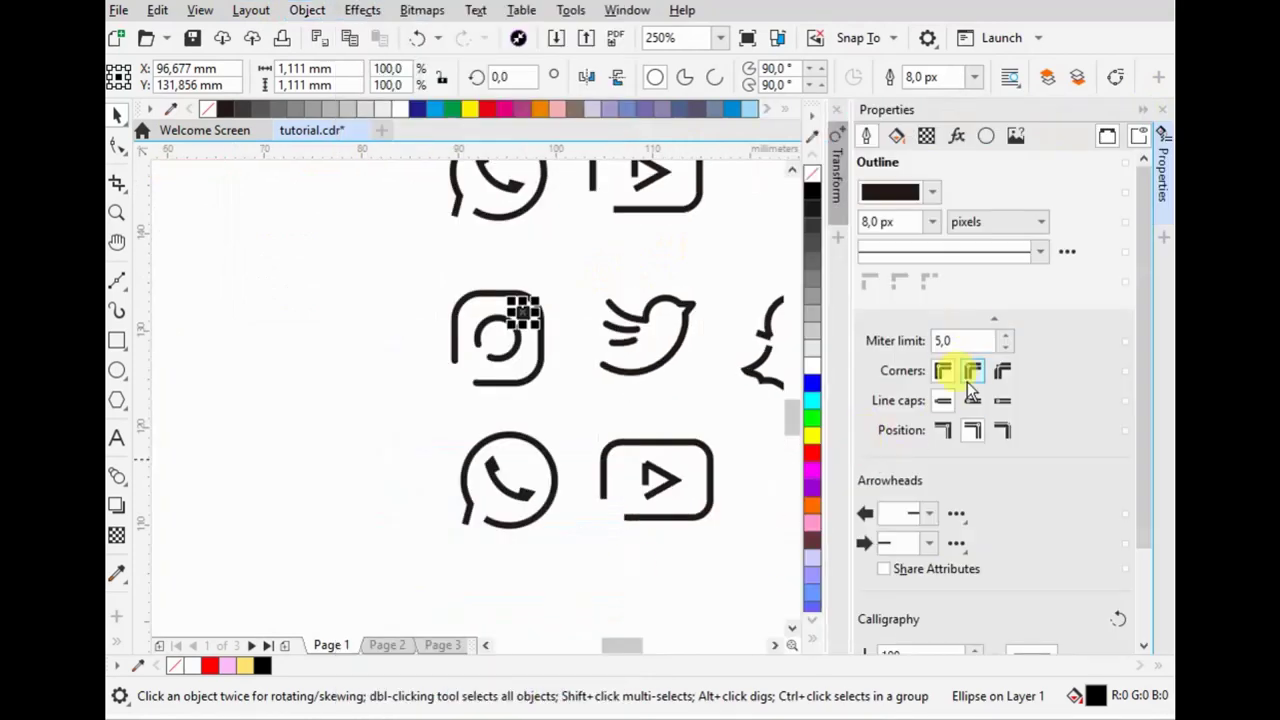
{"action": "left_click", "coordinate": [386, 380]}
{"action": "scroll", "coordinate": [386, 380], "scroll_direction": "down", "scroll_amount": 2}
{"action": "left_click_drag", "start_coordinate": [360, 298], "coordinate": [630, 450]}
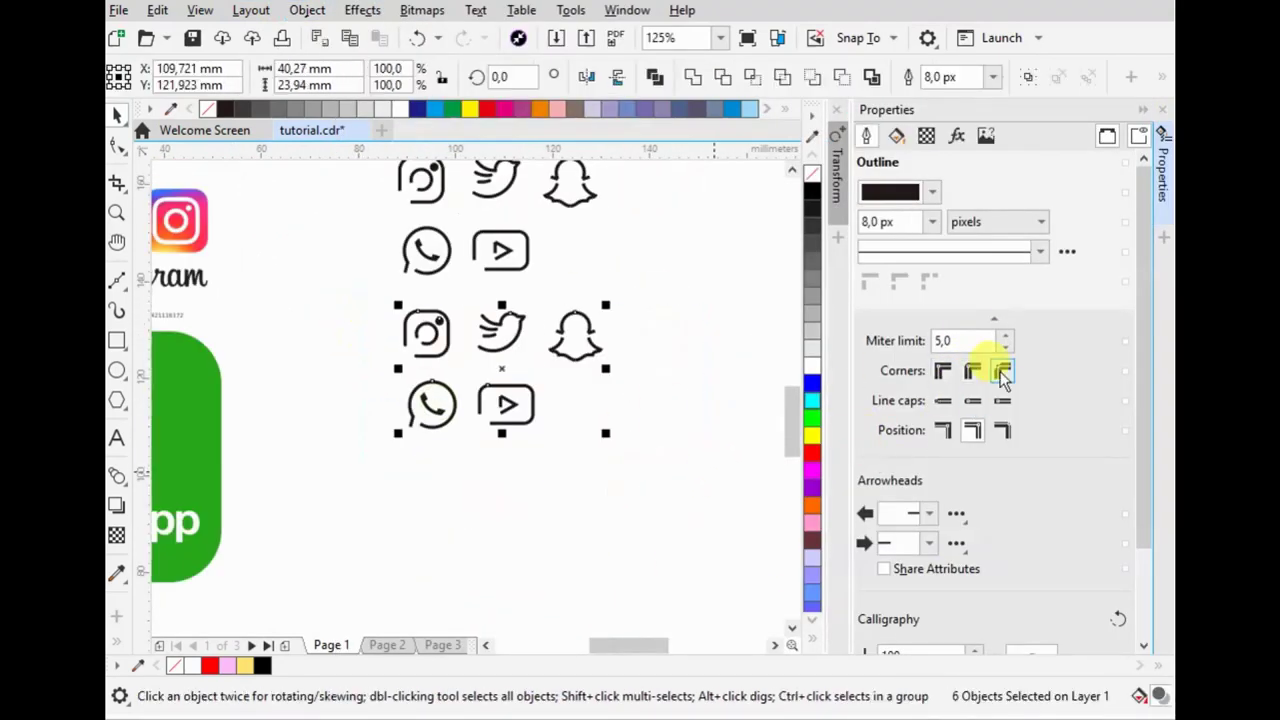
{"action": "left_click", "coordinate": [966, 371]}
{"action": "left_click", "coordinate": [974, 400]}
{"action": "scroll", "coordinate": [472, 357], "scroll_direction": "up", "scroll_amount": 2}
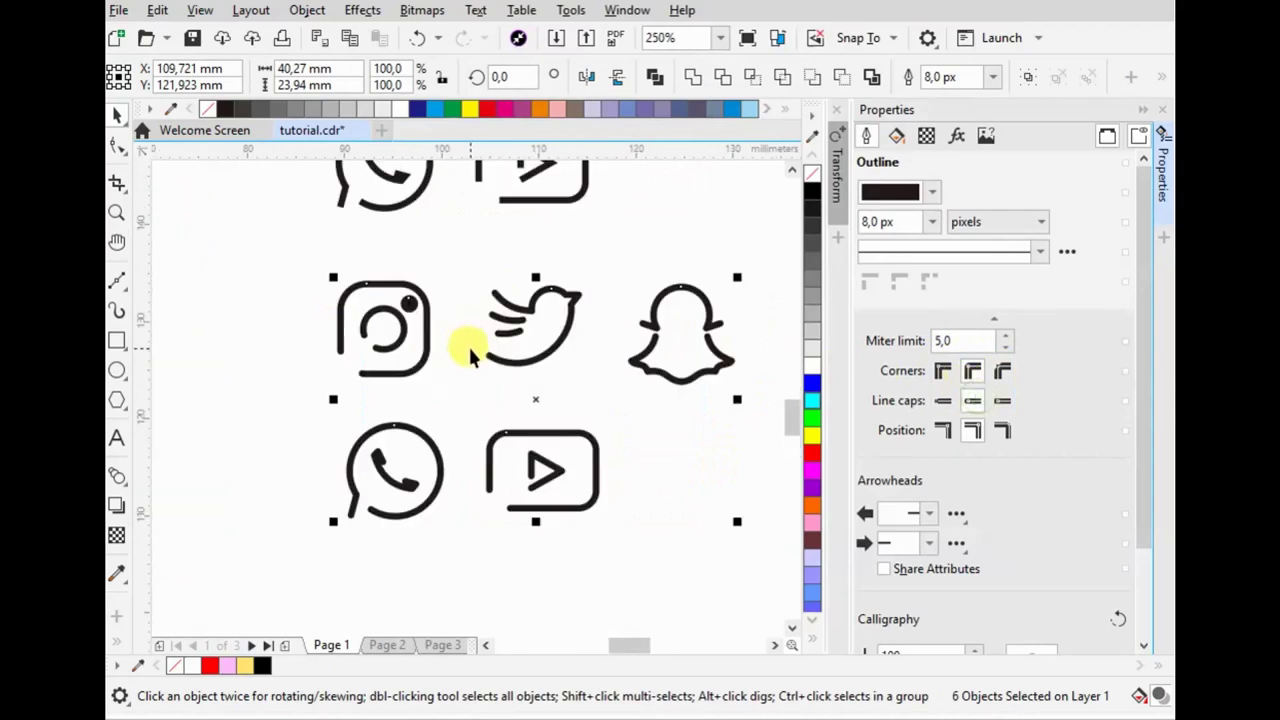
{"action": "left_click", "coordinate": [475, 366]}
{"action": "scroll", "coordinate": [732, 325], "scroll_direction": "up", "scroll_amount": 4}
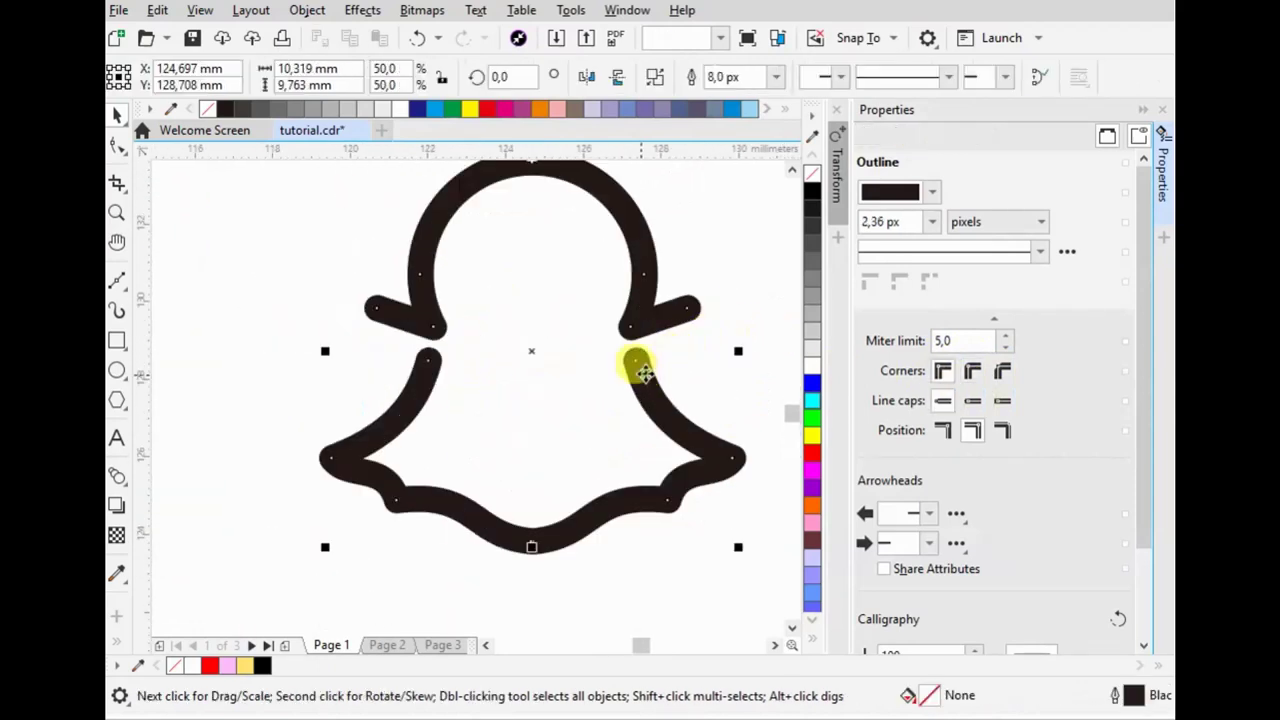
- Delete the top end nodes of the Snapchat ghost's two inner side curves with the Shape tool
{"action": "double_click", "coordinate": [640, 363]}
{"action": "double_click", "coordinate": [634, 360]}
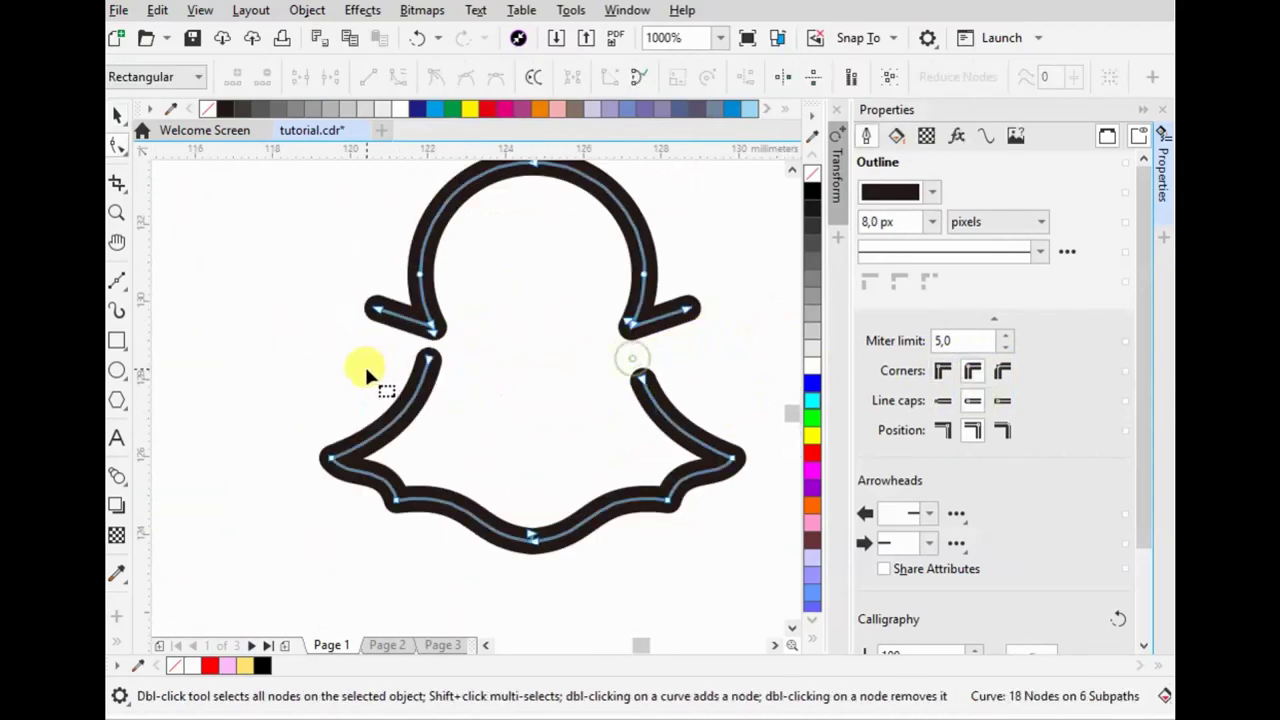
{"action": "double_click", "coordinate": [427, 360]}
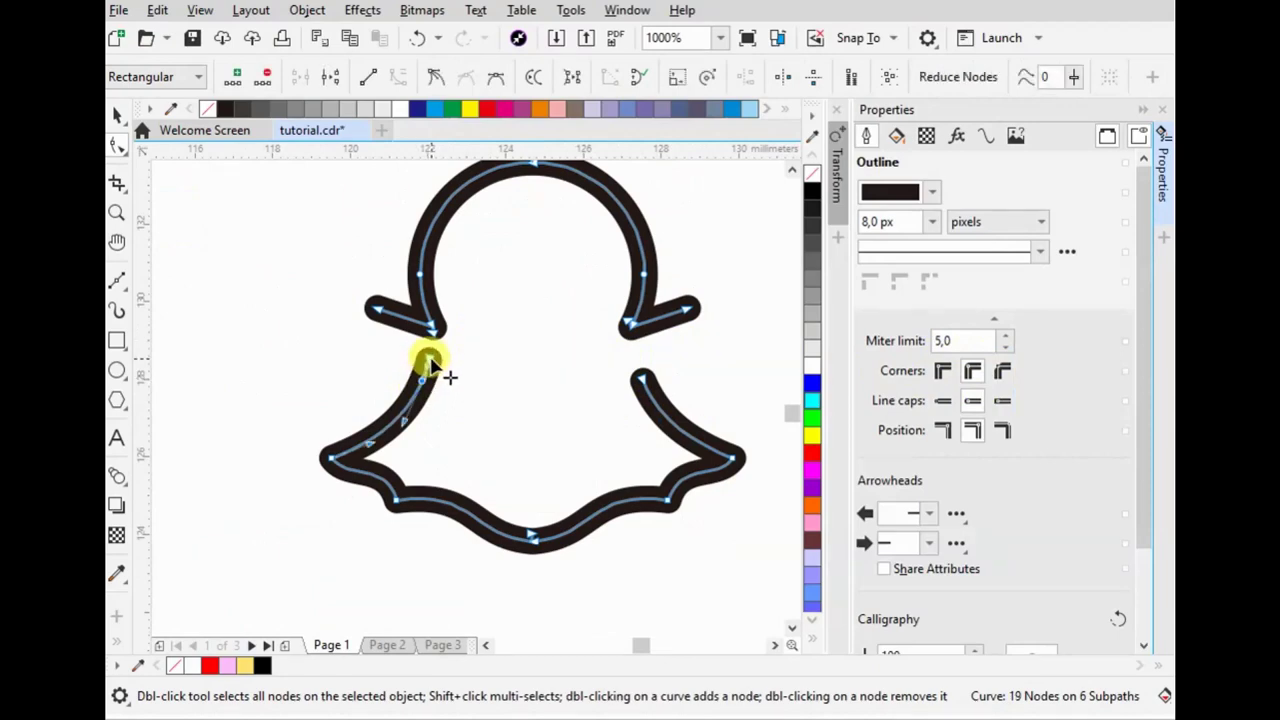
{"action": "scroll", "coordinate": [636, 327], "scroll_direction": "down", "scroll_amount": 4}
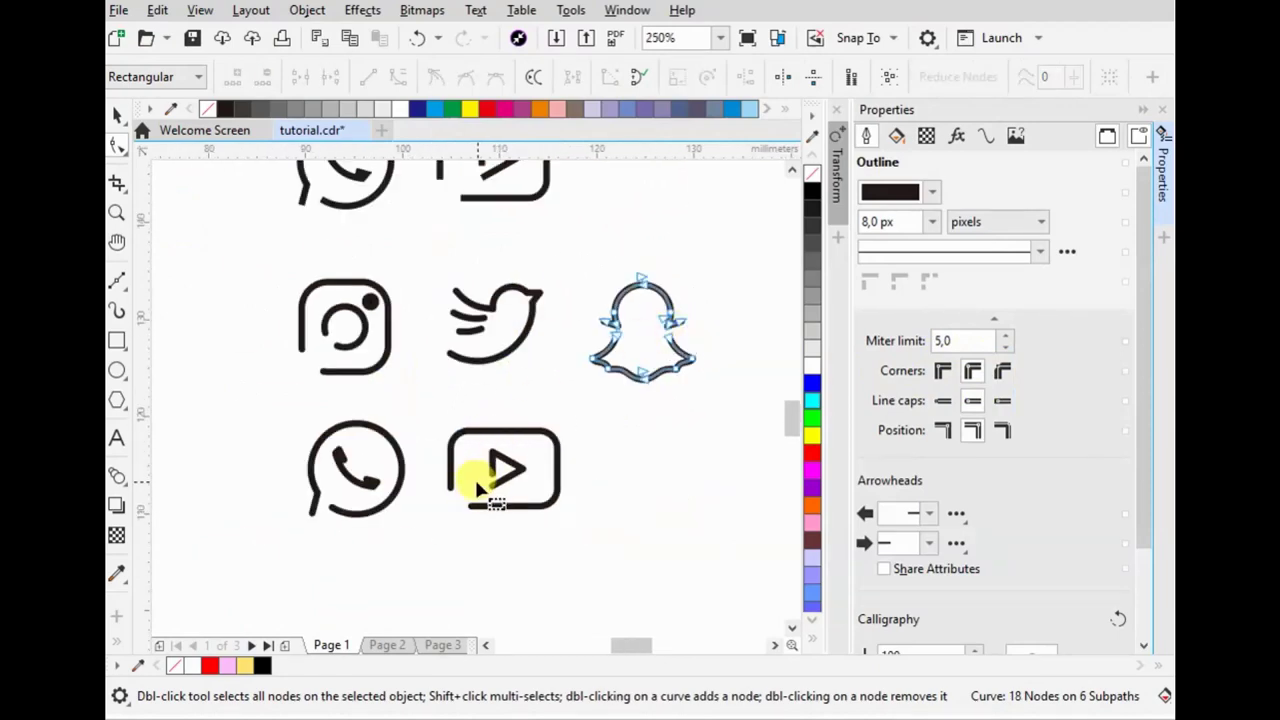
{"action": "scroll", "coordinate": [368, 313], "scroll_direction": "up", "scroll_amount": 2}
{"action": "scroll", "coordinate": [370, 290], "scroll_direction": "down", "scroll_amount": 2}
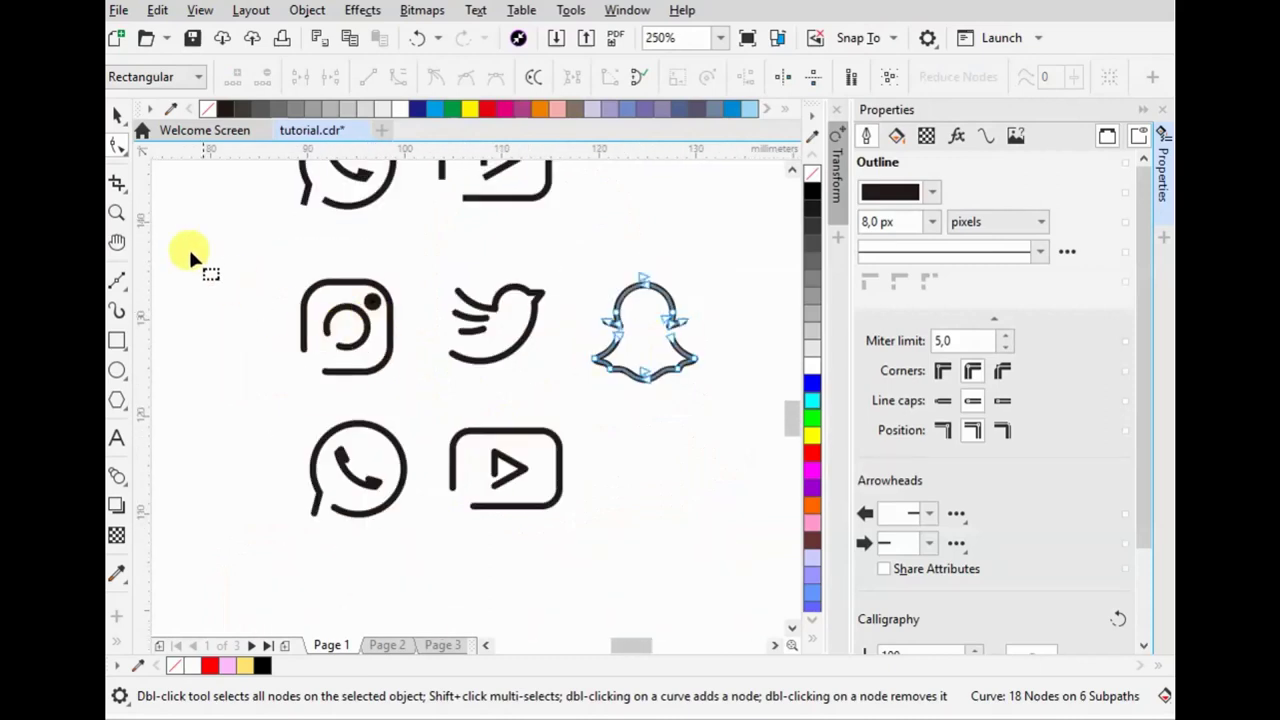
{"action": "key", "text": "space"}
{"action": "left_click", "coordinate": [370, 299]}
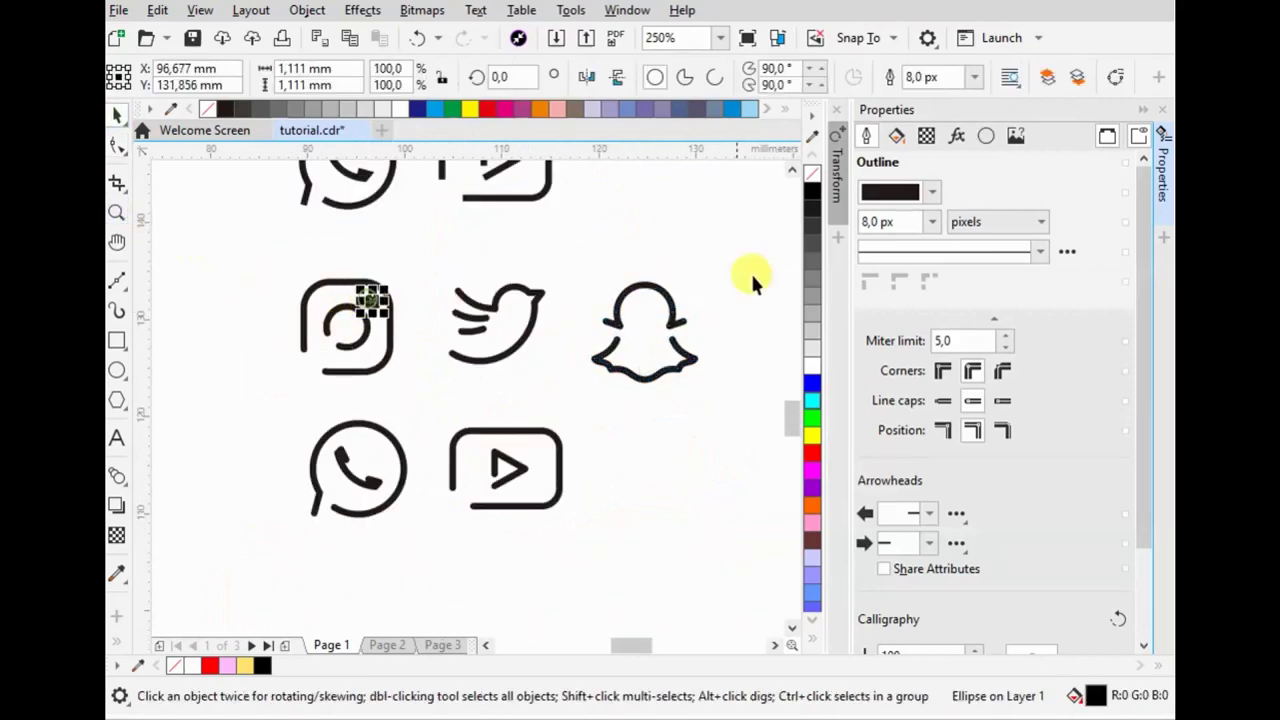
- Marquee-select the lower icon set and inspect the Instagram icon's curve nodes
{"action": "left_click", "coordinate": [640, 257]}
{"action": "scroll", "coordinate": [465, 355], "scroll_direction": "down", "scroll_amount": 2}
{"action": "left_click_drag", "start_coordinate": [346, 320], "coordinate": [606, 485]}
{"action": "scroll", "coordinate": [380, 346], "scroll_direction": "up", "scroll_amount": 6}
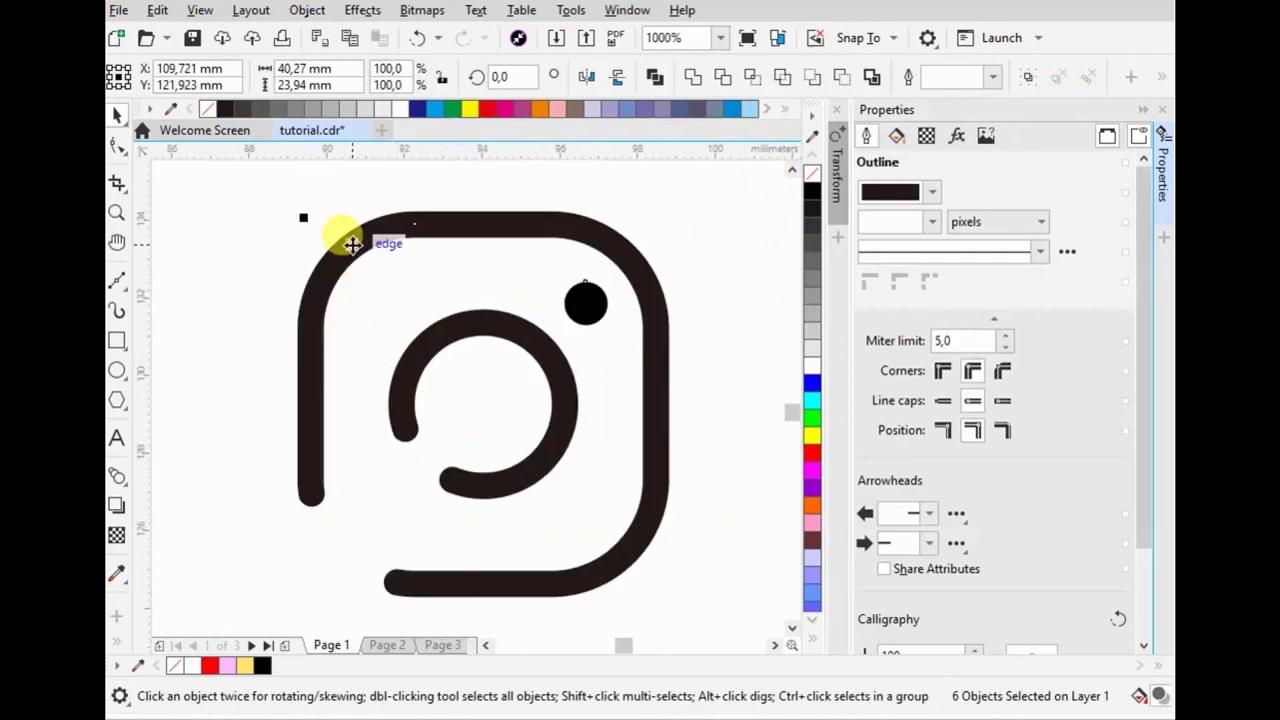
{"action": "key", "text": "space"}
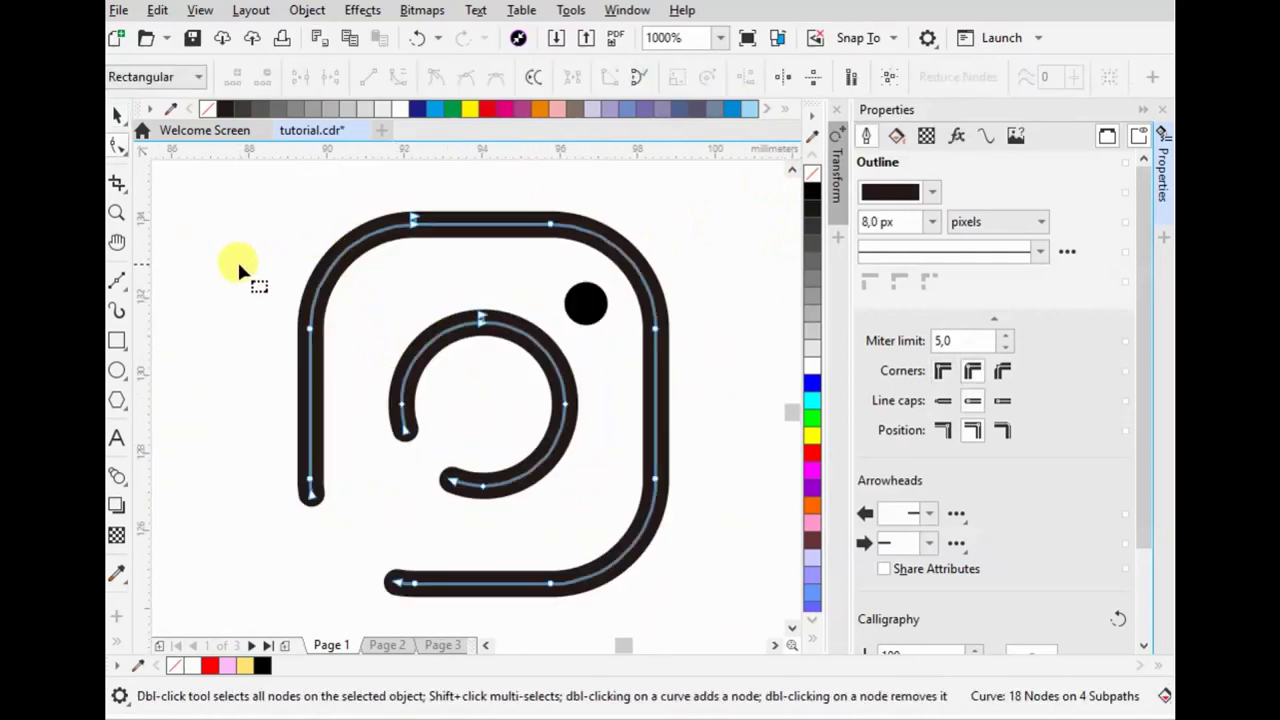
{"action": "scroll", "coordinate": [237, 259], "scroll_direction": "down", "scroll_amount": 2}
{"action": "key", "text": "space"}
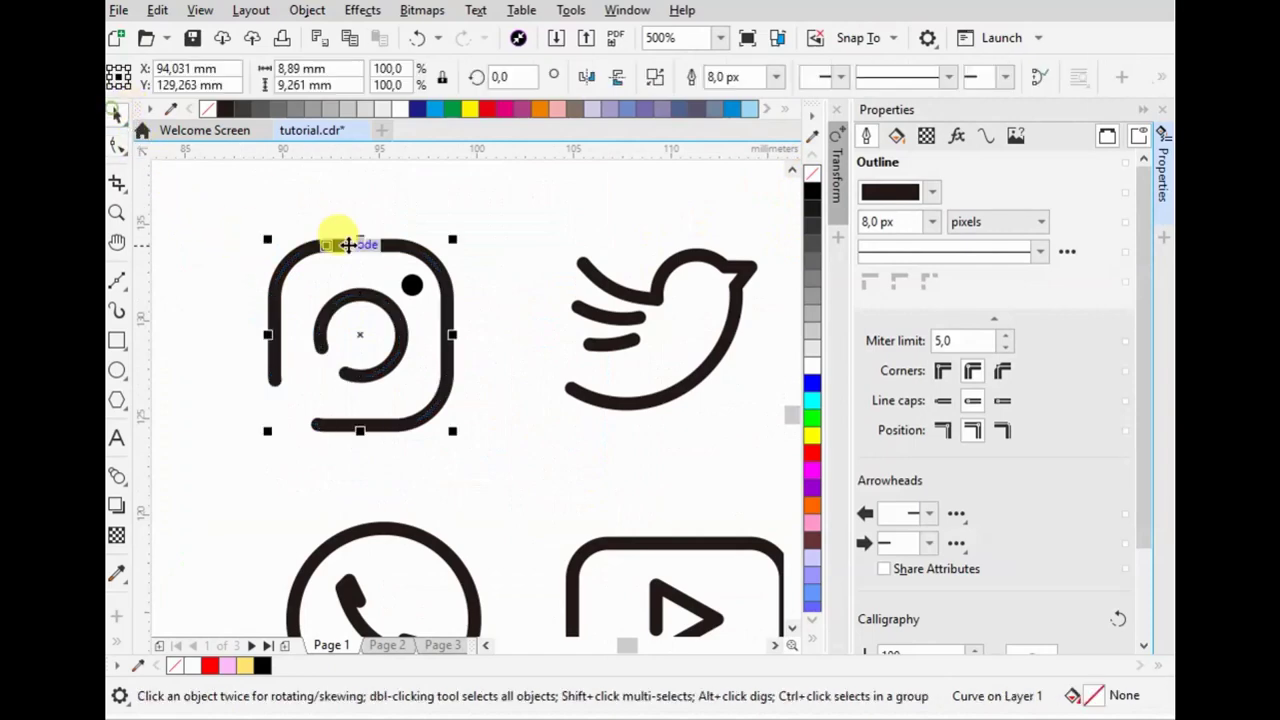
{"action": "scroll", "coordinate": [258, 217], "scroll_direction": "down", "scroll_amount": 2}
- Convert the six icons' outlines into filled objects with Ctrl+Shift+Q and check their nodes
{"action": "left_click_drag", "start_coordinate": [734, 511], "coordinate": [759, 498]}
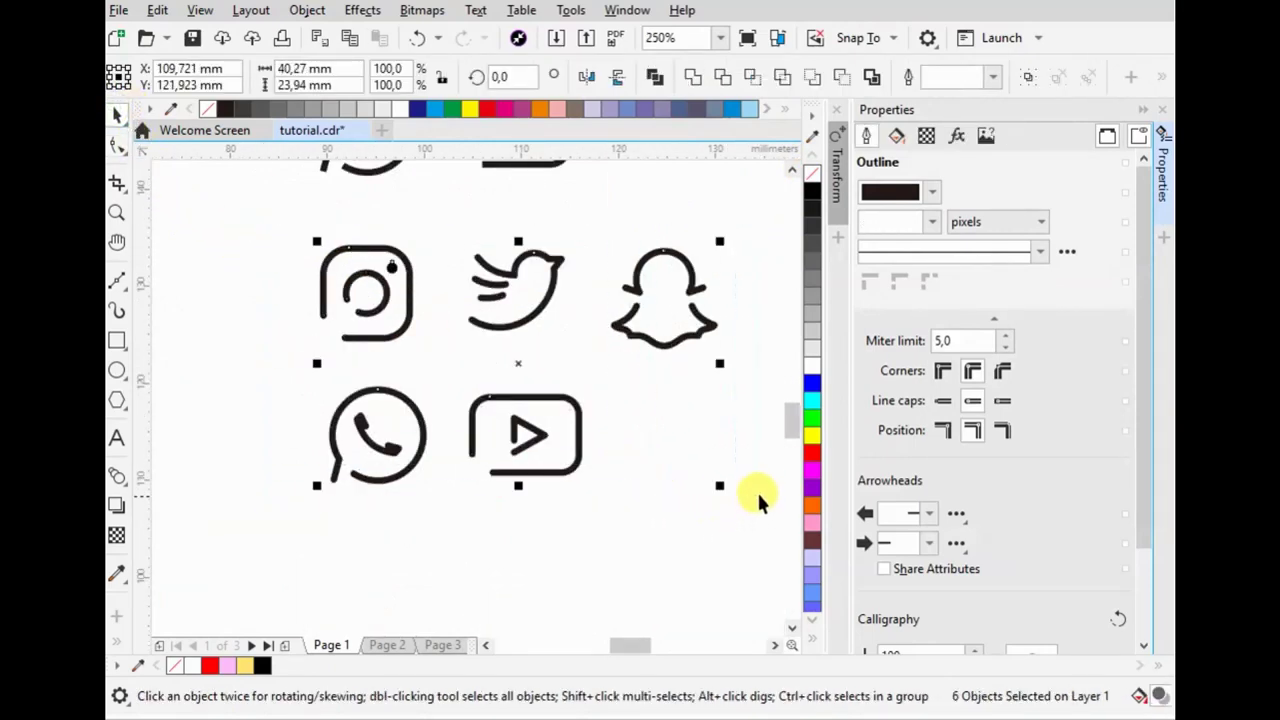
{"action": "key", "text": "ctrl+shift+q"}
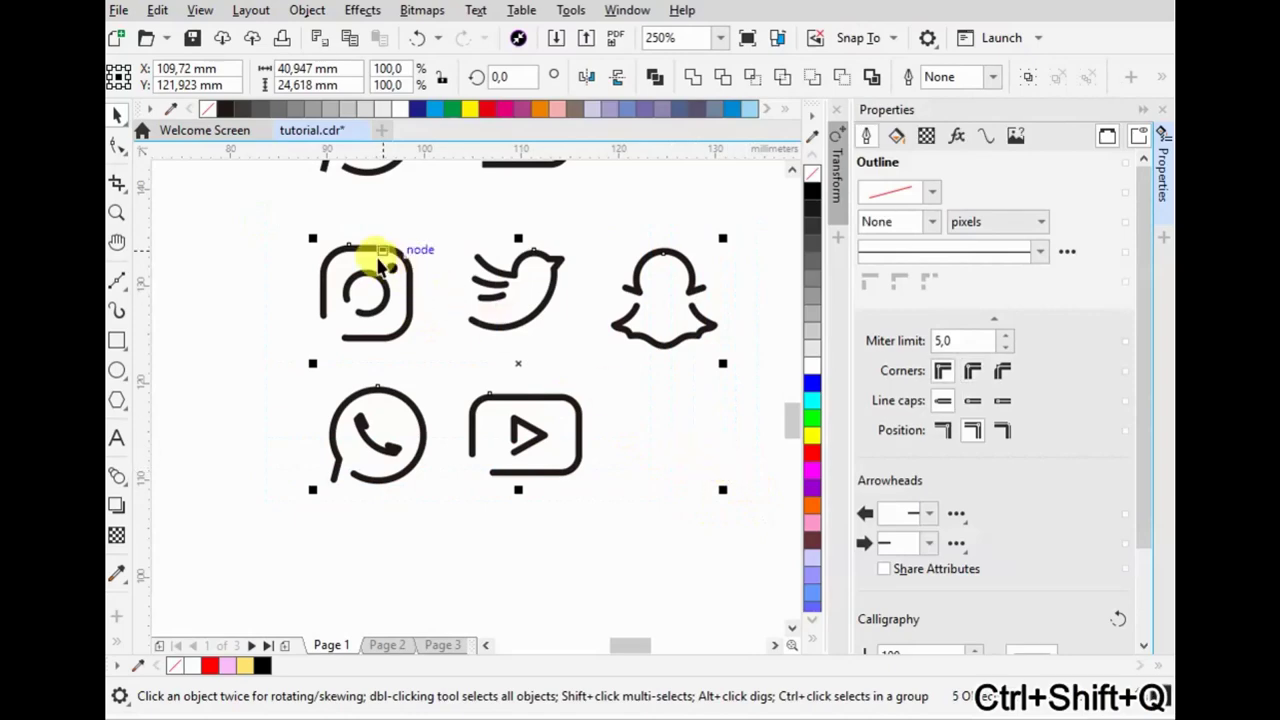
{"action": "scroll", "coordinate": [343, 262], "scroll_direction": "up", "scroll_amount": 2}
{"action": "scroll", "coordinate": [330, 258], "scroll_direction": "up", "scroll_amount": 2}
{"action": "key", "text": "F10"}
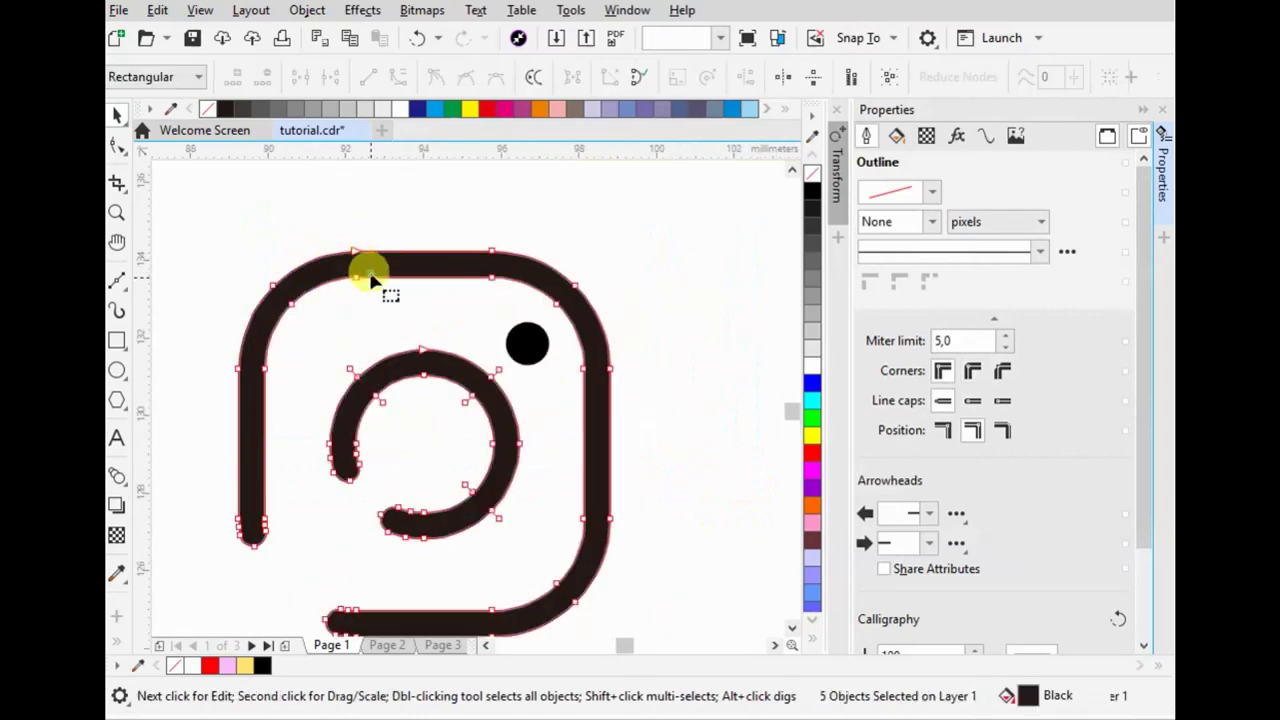
{"action": "scroll", "coordinate": [370, 280], "scroll_direction": "down", "scroll_amount": 4}
{"action": "left_click", "coordinate": [117, 115]}
{"action": "scroll", "coordinate": [545, 300], "scroll_direction": "down", "scroll_amount": 4}
- Move the Twitter logo beside the icons and sample its blue with the Color Eyedropper
{"action": "left_click_drag", "start_coordinate": [746, 280], "coordinate": [650, 390]}
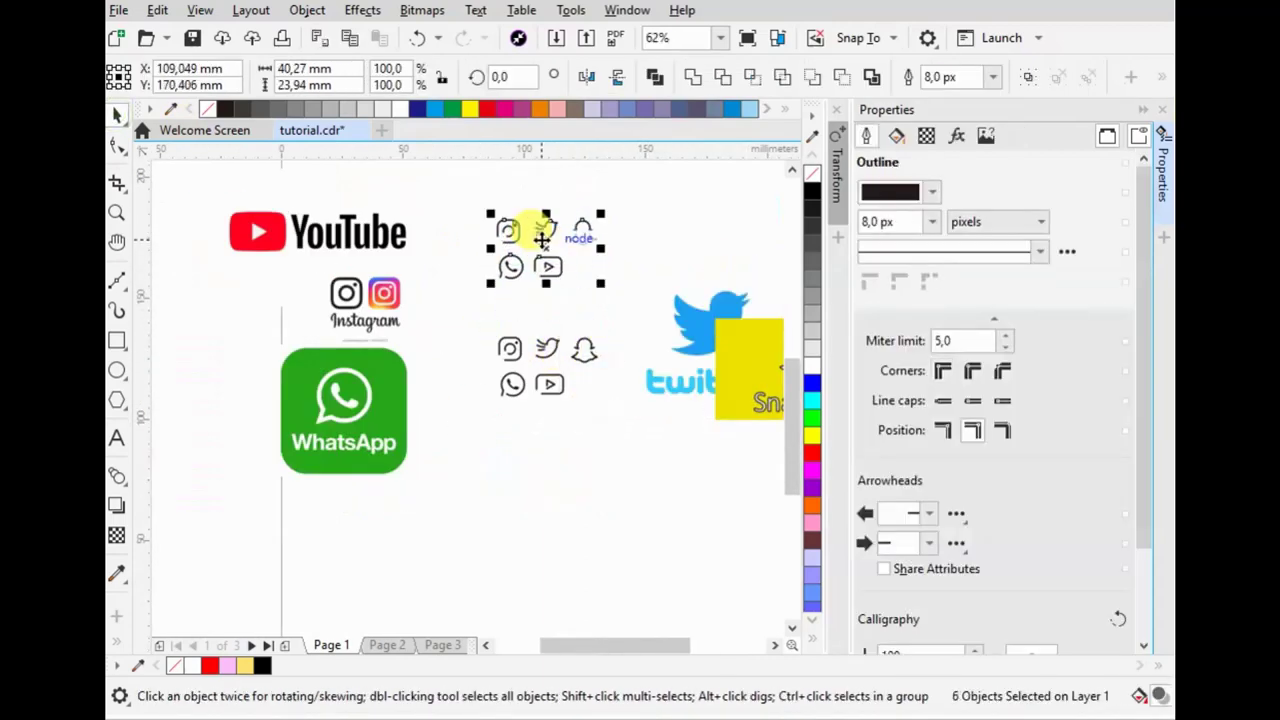
{"action": "scroll", "coordinate": [665, 345], "scroll_direction": "up", "scroll_amount": 2}
{"action": "left_click", "coordinate": [670, 372]}
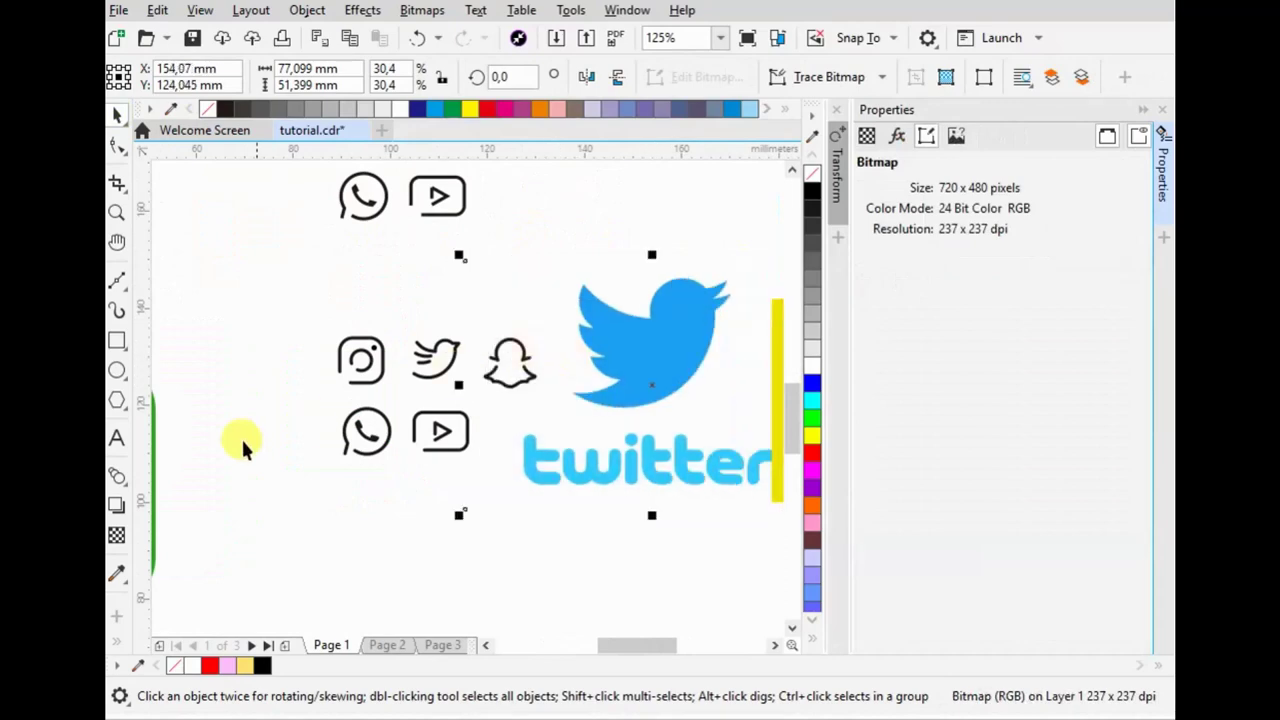
{"action": "left_click", "coordinate": [118, 575]}
{"action": "left_click", "coordinate": [674, 306]}
{"action": "scroll", "coordinate": [423, 329], "scroll_direction": "up", "scroll_amount": 5}
- Apply the sampled blue to the bird icon and delete the large Twitter logo
{"action": "left_click", "coordinate": [347, 372]}
{"action": "scroll", "coordinate": [432, 370], "scroll_direction": "down", "scroll_amount": 3}
{"action": "scroll", "coordinate": [432, 372], "scroll_direction": "down", "scroll_amount": 2}
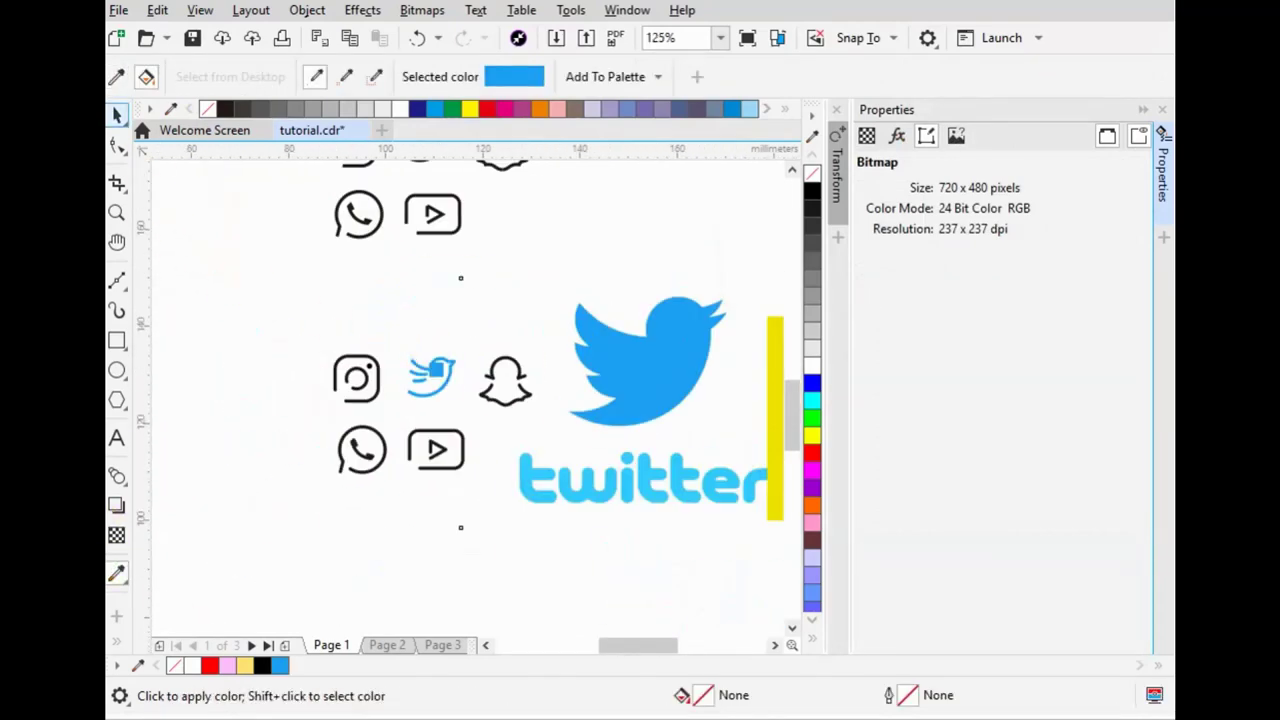
{"action": "key", "text": "space"}
{"action": "key", "text": "Delete"}
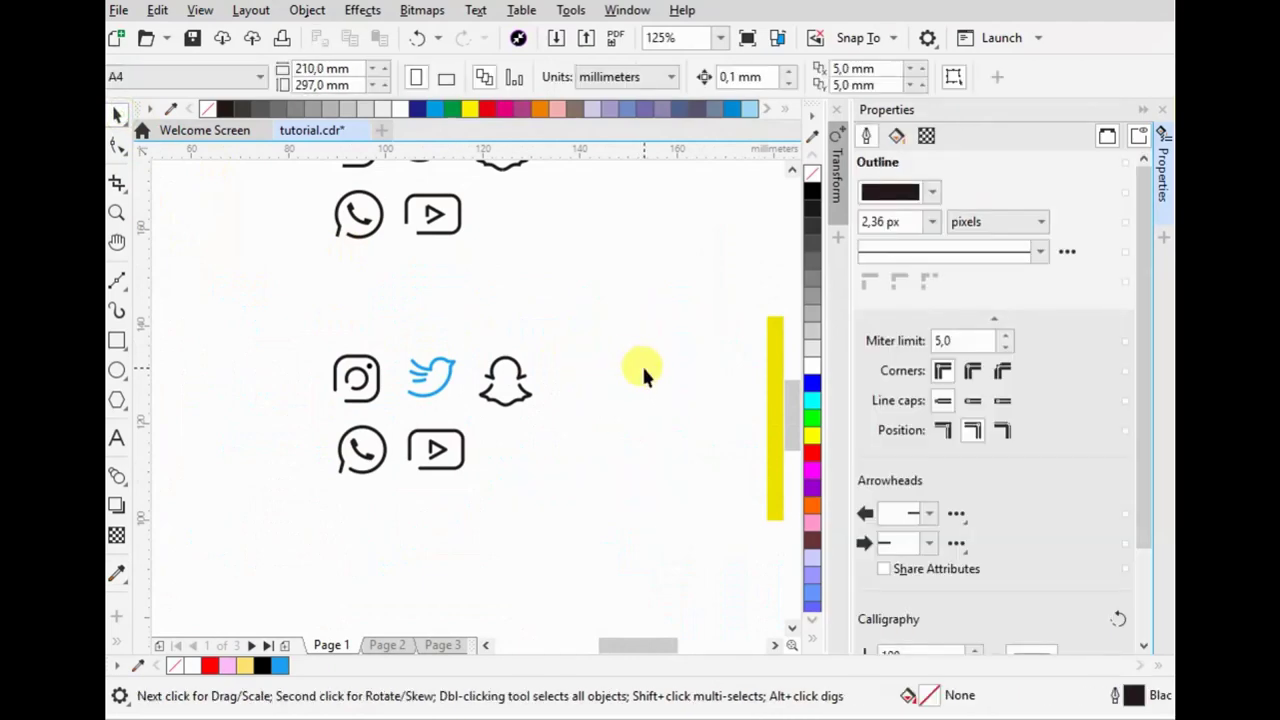
{"action": "scroll", "coordinate": [584, 304], "scroll_direction": "down", "scroll_amount": 2}
- Colour the ghost icon Snapchat yellow sampled from its logo, then delete that logo
{"action": "left_click", "coordinate": [650, 385]}
{"action": "scroll", "coordinate": [545, 346], "scroll_direction": "up", "scroll_amount": 3}
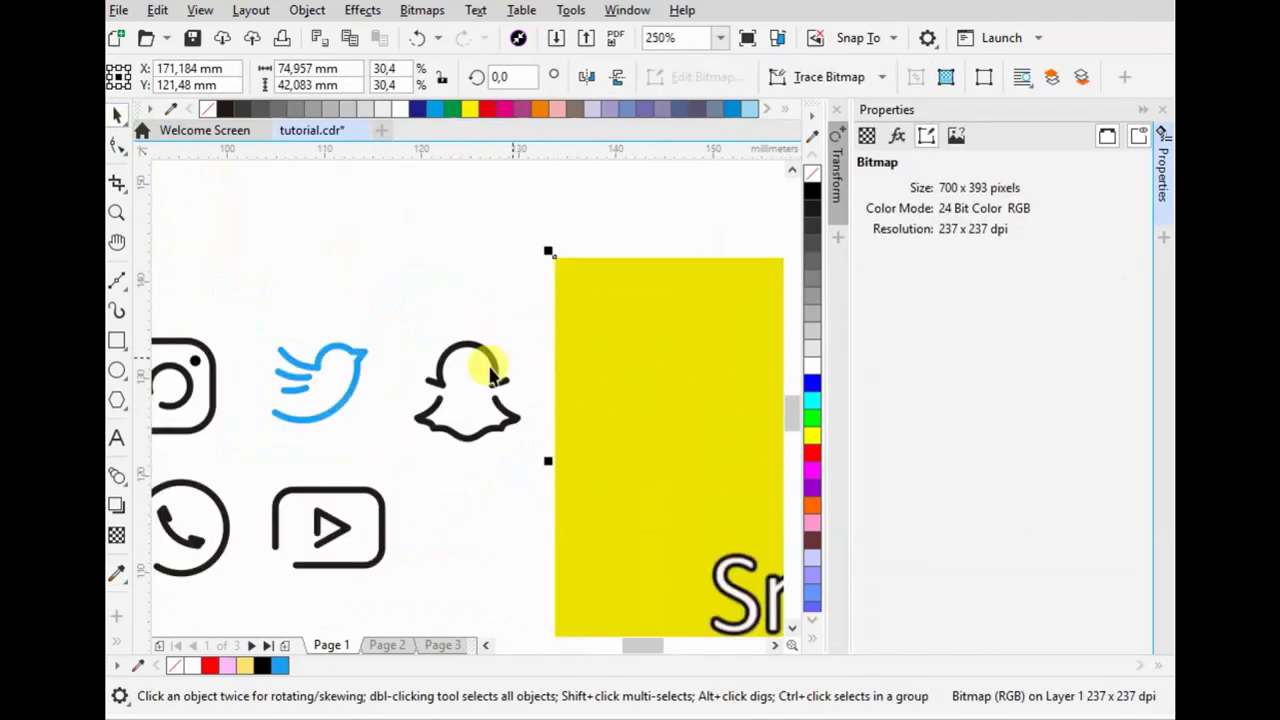
{"action": "left_click", "coordinate": [118, 572]}
{"action": "left_click", "coordinate": [620, 330]}
{"action": "left_click", "coordinate": [488, 368]}
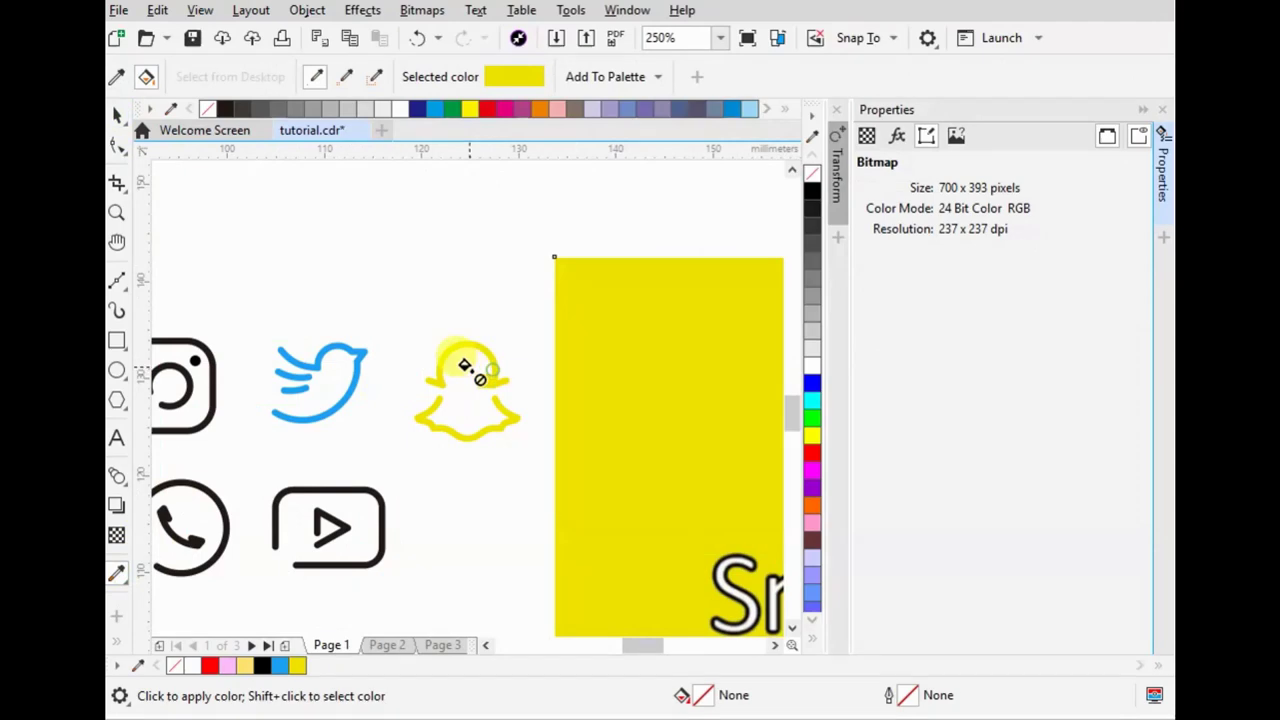
{"action": "left_click", "coordinate": [117, 115]}
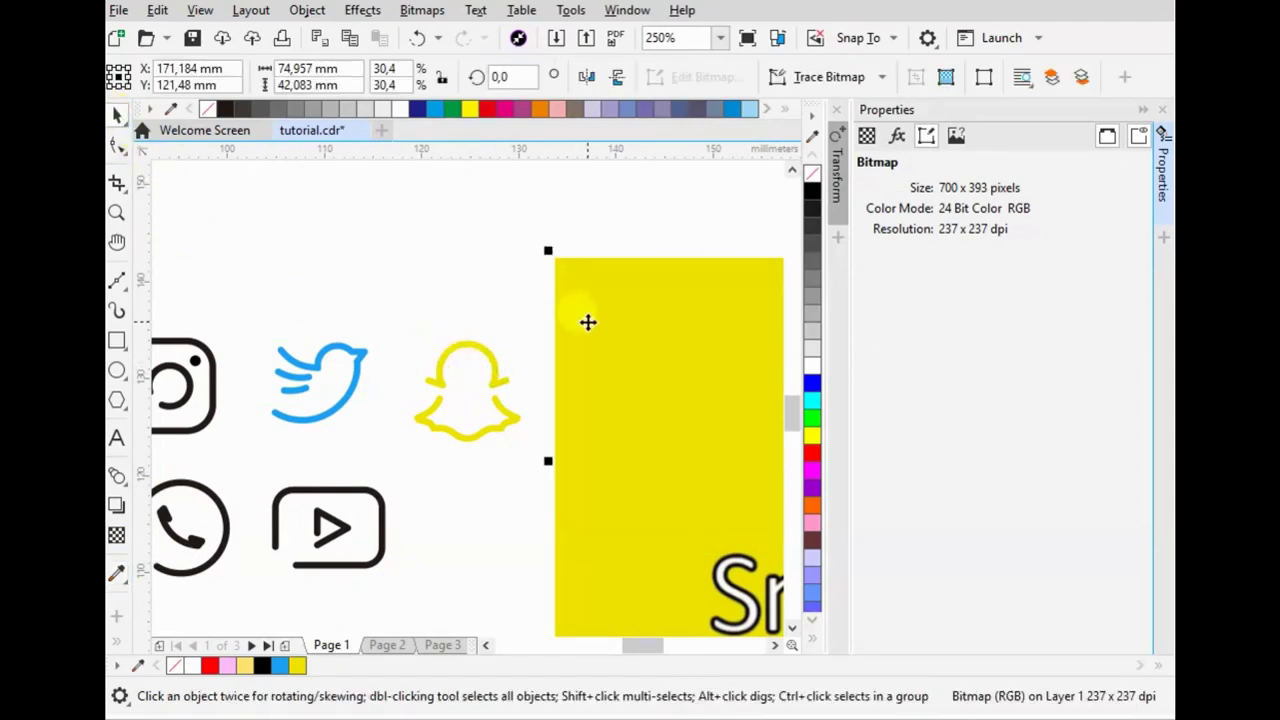
{"action": "key", "text": "Delete"}
- Colour the WhatsApp icon green sampled from its logo, then delete that logo
{"action": "scroll", "coordinate": [585, 317], "scroll_direction": "down", "scroll_amount": 3}
{"action": "mouse_move", "coordinate": [383, 385]}
{"action": "left_mouse_down"}
{"action": "mouse_move", "coordinate": [479, 409]}
{"action": "mouse_move", "coordinate": [465, 368]}
{"action": "left_mouse_up"}
{"action": "scroll", "coordinate": [485, 365], "scroll_direction": "up", "scroll_amount": 3}
{"action": "key", "text": "i"}
{"action": "left_click", "coordinate": [430, 370]}
{"action": "scroll", "coordinate": [640, 445], "scroll_direction": "up", "scroll_amount": 2}
{"action": "left_click", "coordinate": [638, 458]}
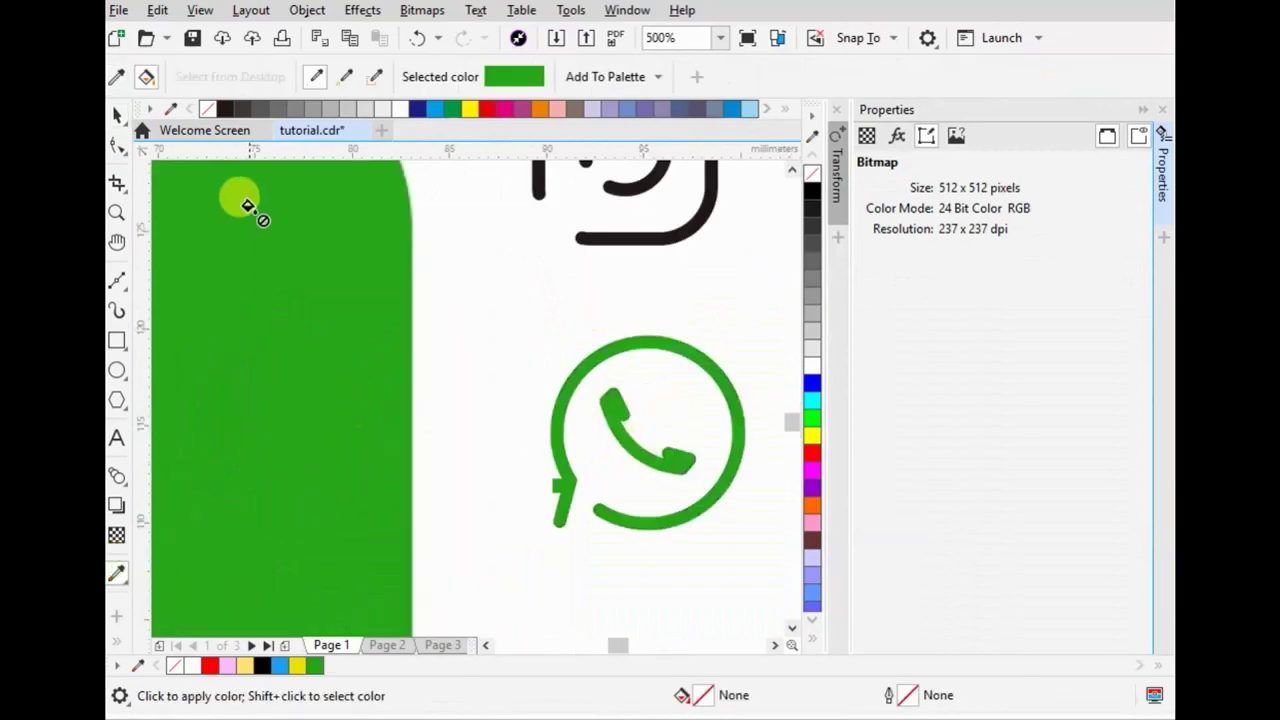
{"action": "left_click", "coordinate": [117, 113]}
{"action": "key", "text": "Delete"}
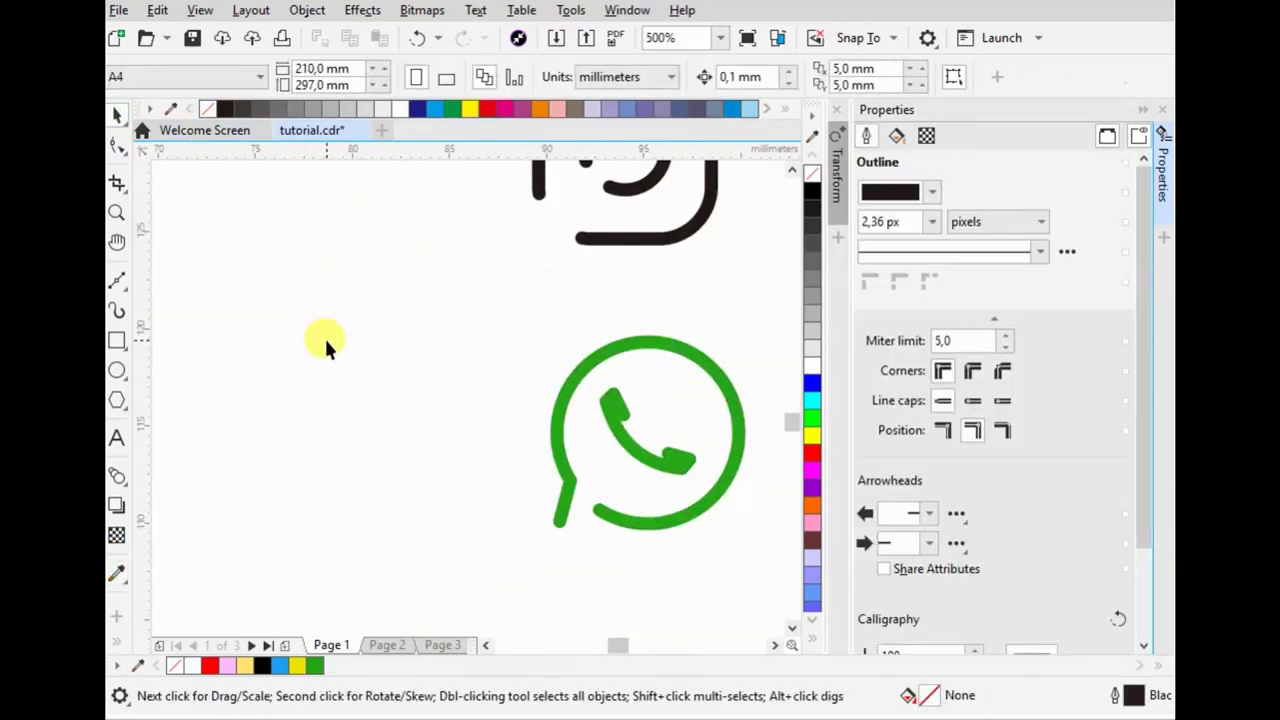
- Colour the play-button icon YouTube red sampled from its logo, then delete that logo
{"action": "scroll", "coordinate": [556, 594], "scroll_direction": "down", "scroll_amount": 3}
{"action": "left_click_drag", "start_coordinate": [410, 501], "coordinate": [473, 561]}
{"action": "left_click_drag", "start_coordinate": [557, 551], "coordinate": [643, 495]}
{"action": "left_click", "coordinate": [117, 573]}
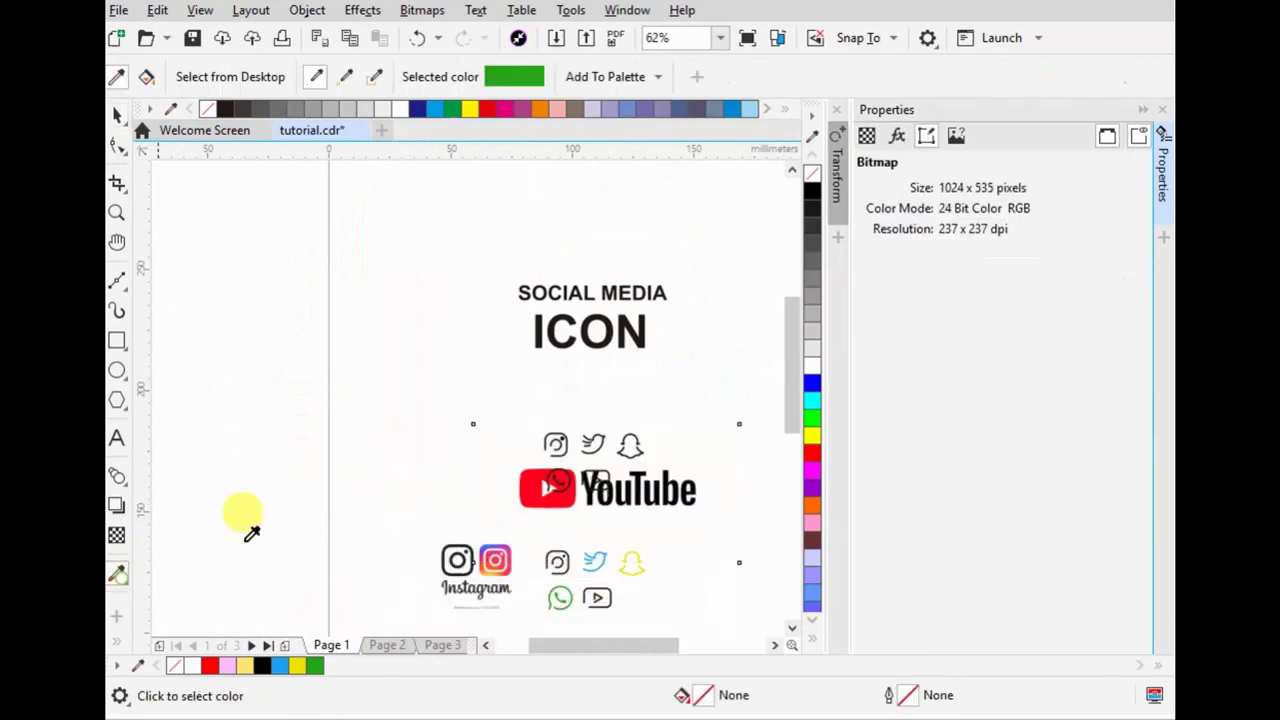
{"action": "left_click", "coordinate": [565, 490]}
{"action": "scroll", "coordinate": [588, 592], "scroll_direction": "up", "scroll_amount": 2}
{"action": "scroll", "coordinate": [623, 551], "scroll_direction": "up", "scroll_amount": 4}
{"action": "left_click", "coordinate": [625, 551]}
{"action": "scroll", "coordinate": [625, 551], "scroll_direction": "down", "scroll_amount": 6}
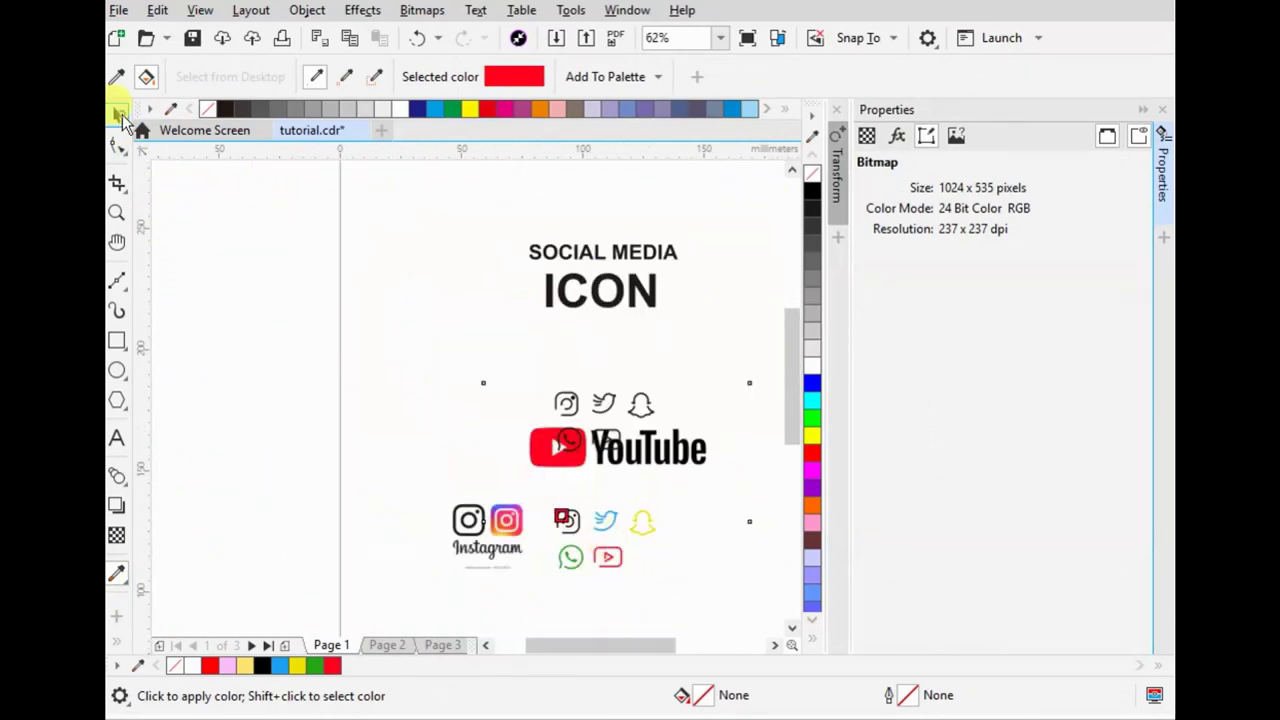
{"action": "left_click", "coordinate": [117, 114]}
{"action": "key", "text": "Delete"}
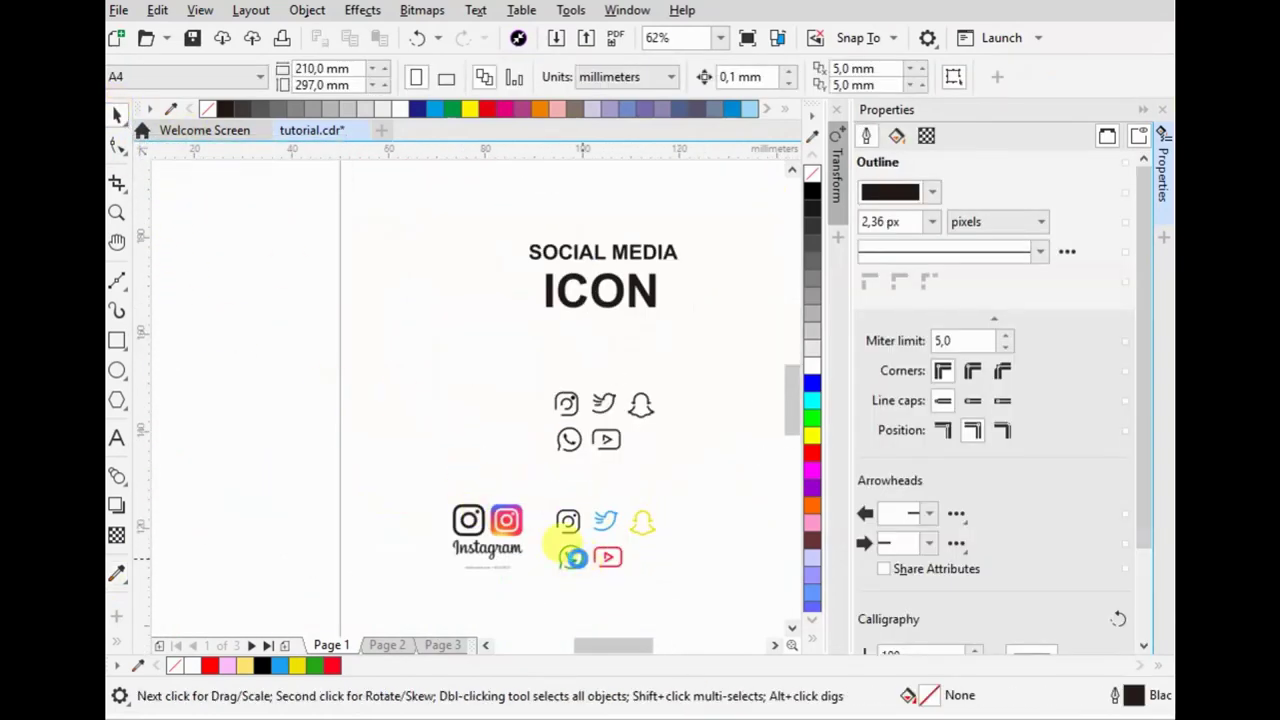
- Zoom in on the black Instagram outline icon and combine its two parts with Ctrl+L
{"action": "scroll", "coordinate": [572, 555], "scroll_direction": "up", "scroll_amount": 2}
{"action": "scroll", "coordinate": [470, 500], "scroll_direction": "up", "scroll_amount": 2}
{"action": "left_click", "coordinate": [508, 443]}
{"action": "scroll", "coordinate": [605, 440], "scroll_direction": "up", "scroll_amount": 1}
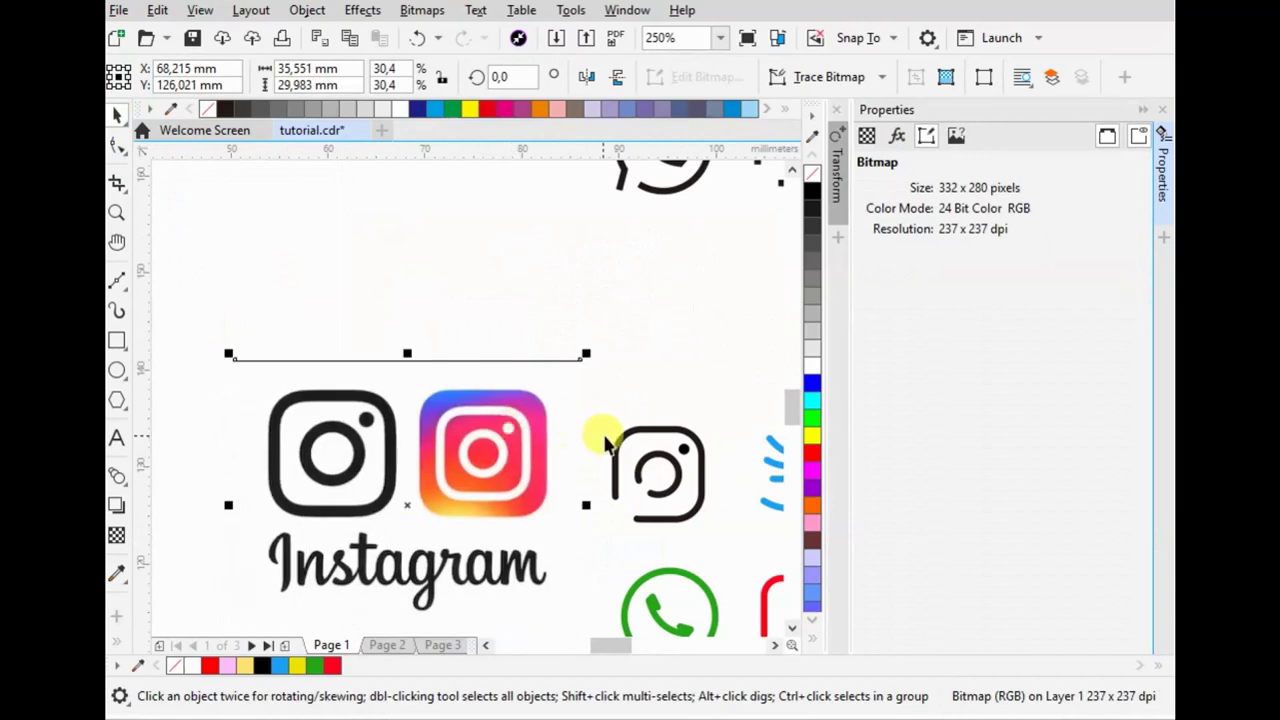
{"action": "scroll", "coordinate": [605, 440], "scroll_direction": "up", "scroll_amount": 1}
{"action": "left_click", "coordinate": [629, 429]}
{"action": "scroll", "coordinate": [590, 460], "scroll_direction": "down", "scroll_amount": 1}
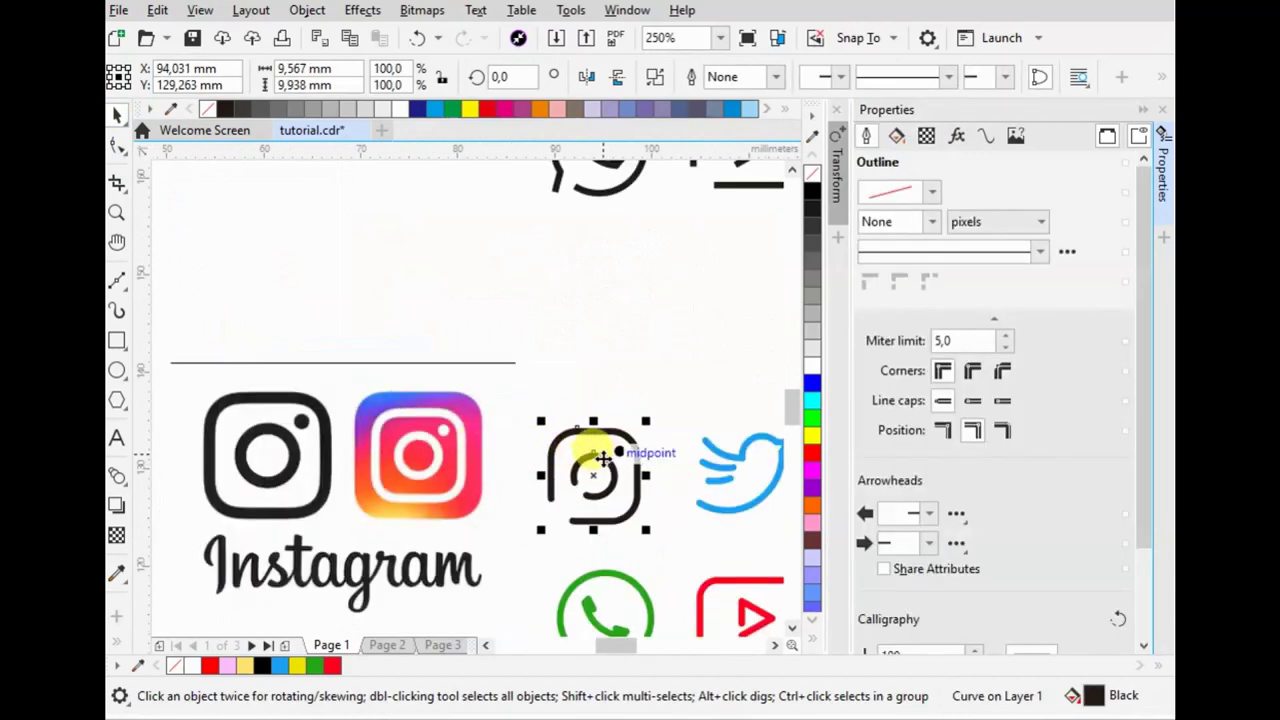
{"action": "scroll", "coordinate": [604, 458], "scroll_direction": "up", "scroll_amount": 1}
{"action": "left_click_drag", "start_coordinate": [700, 365], "coordinate": [475, 600]}
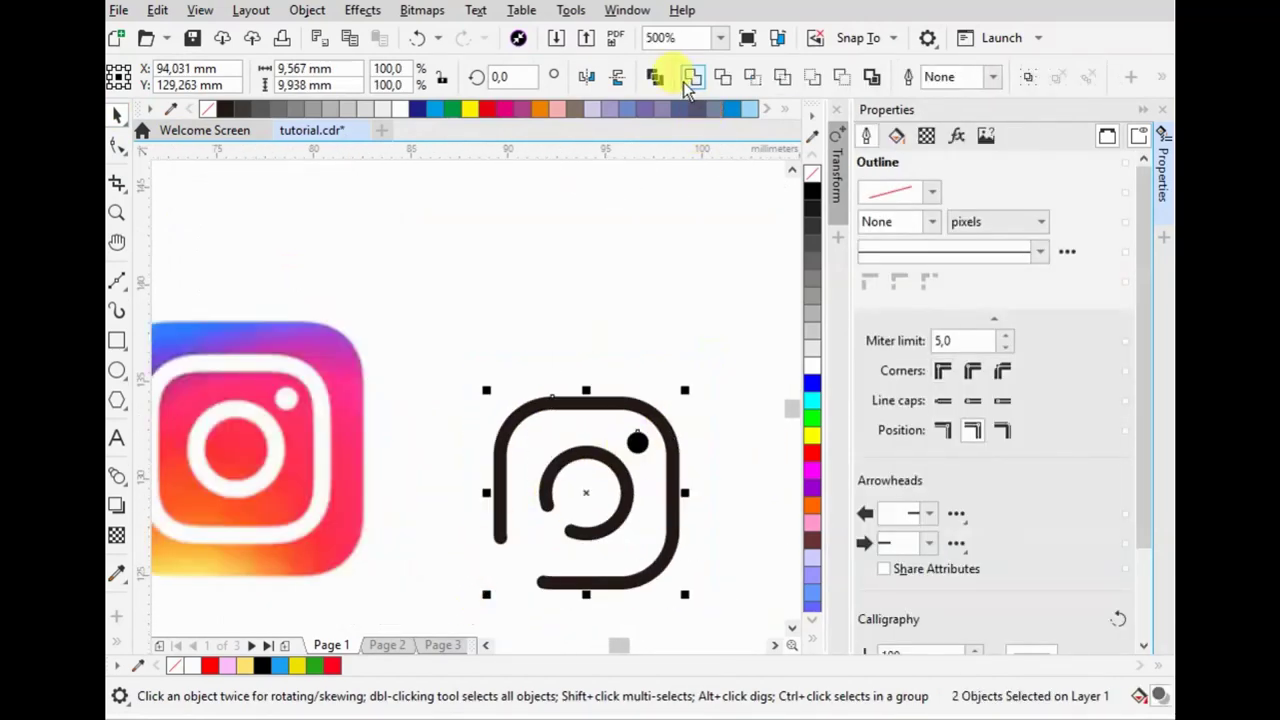
{"action": "key", "text": "ctrl+l"}
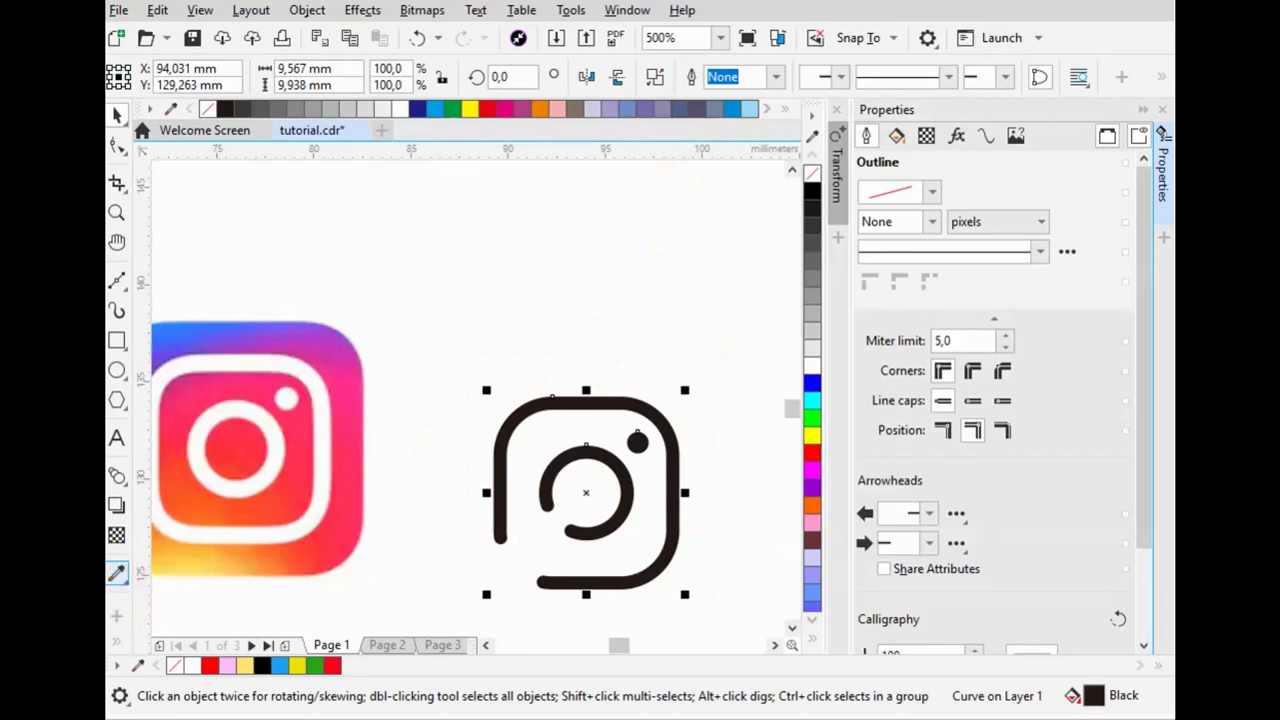
- Fill the combined Instagram icon with blue #446DF8 using the Color Eyedropper
{"action": "left_click", "coordinate": [116, 573]}
{"action": "left_click", "coordinate": [187, 305]}
{"action": "left_click", "coordinate": [582, 398]}
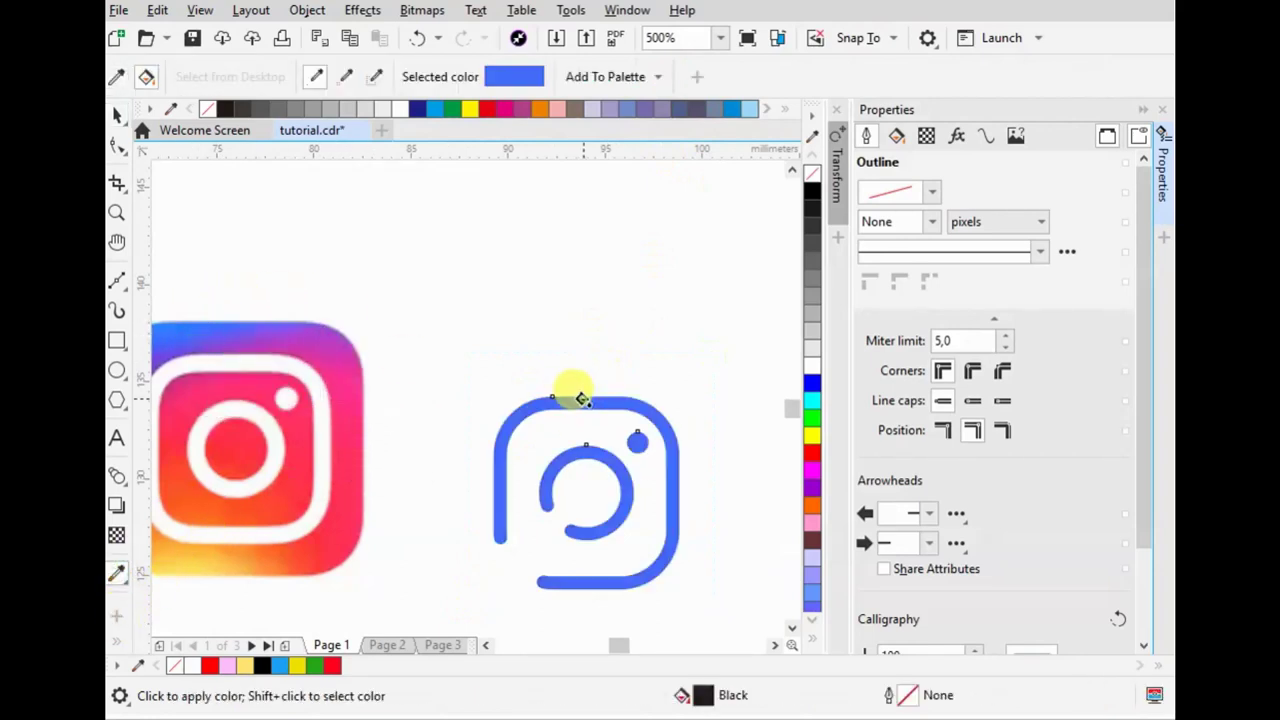
{"action": "left_click", "coordinate": [116, 115]}
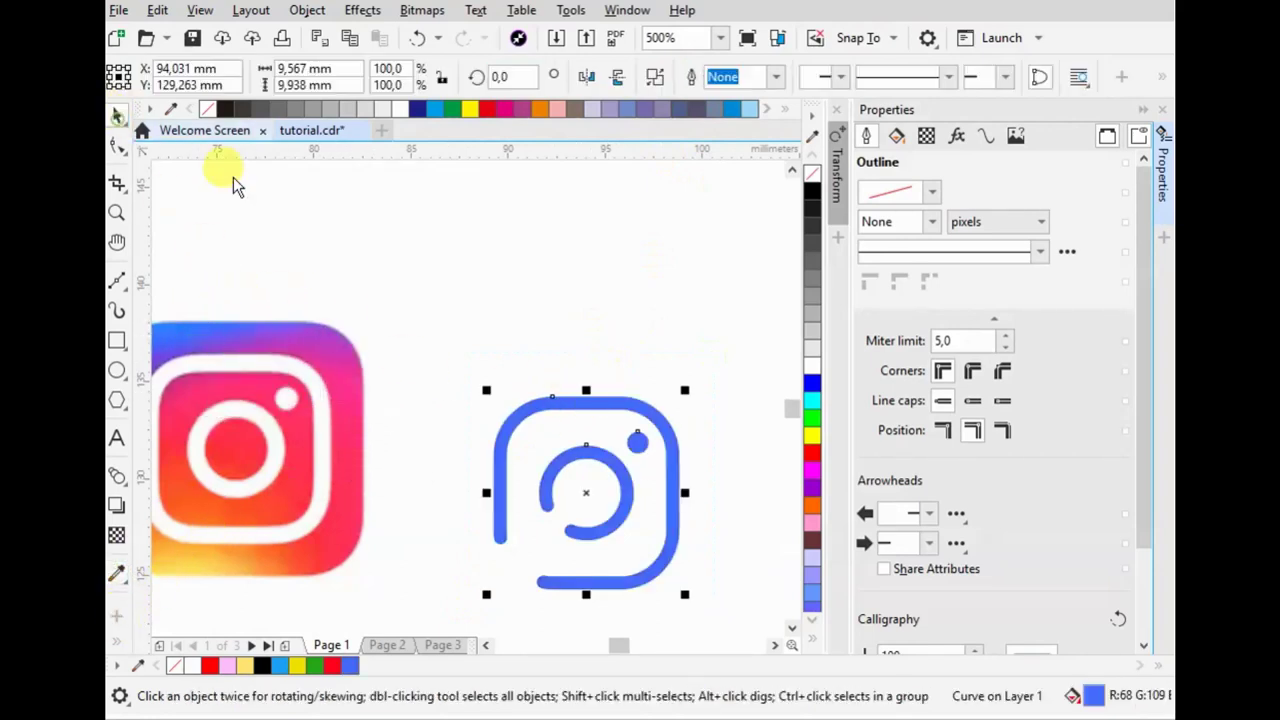
{"action": "left_click", "coordinate": [123, 641]}
{"action": "left_click", "coordinate": [150, 505]}
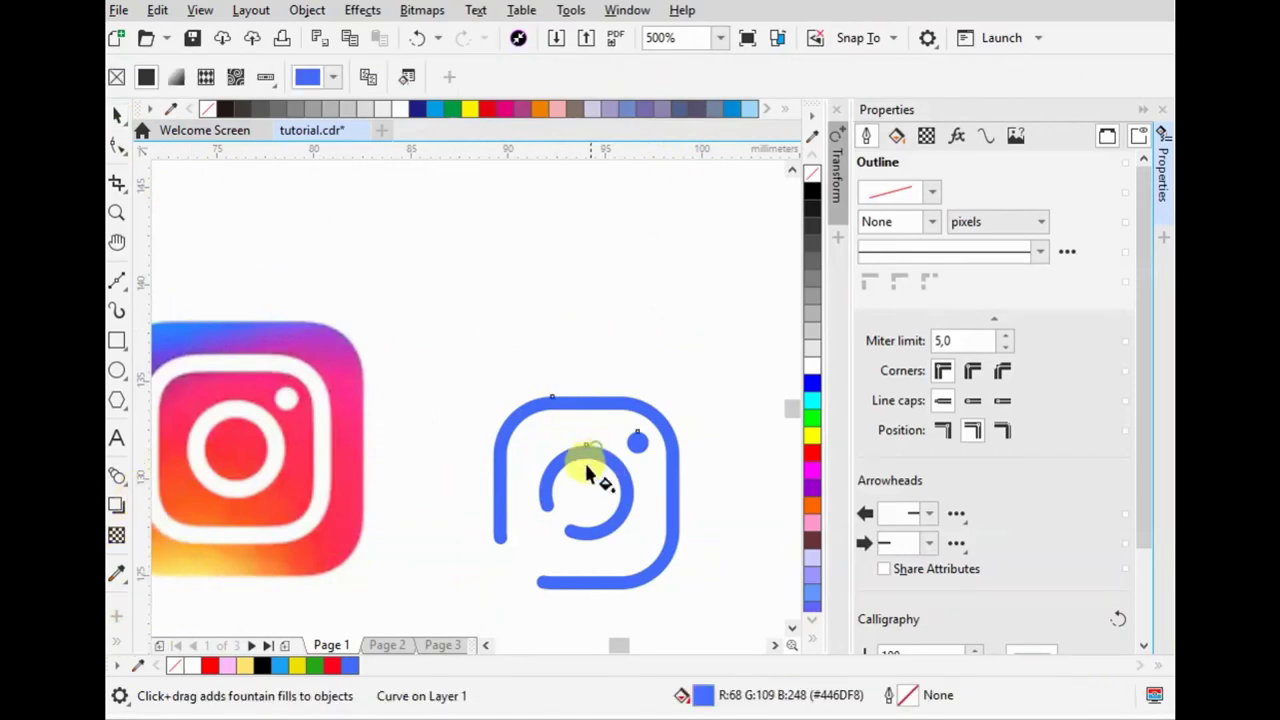
- Lay a diagonal linear gradient across the icon and make its top node pink sampled from the logo
{"action": "left_click_drag", "start_coordinate": [638, 425], "coordinate": [650, 403]}
{"action": "mouse_move", "coordinate": [537, 514]}
{"action": "left_mouse_down"}
{"action": "mouse_move", "coordinate": [642, 372]}
{"action": "mouse_move", "coordinate": [495, 570]}
{"action": "left_mouse_up"}
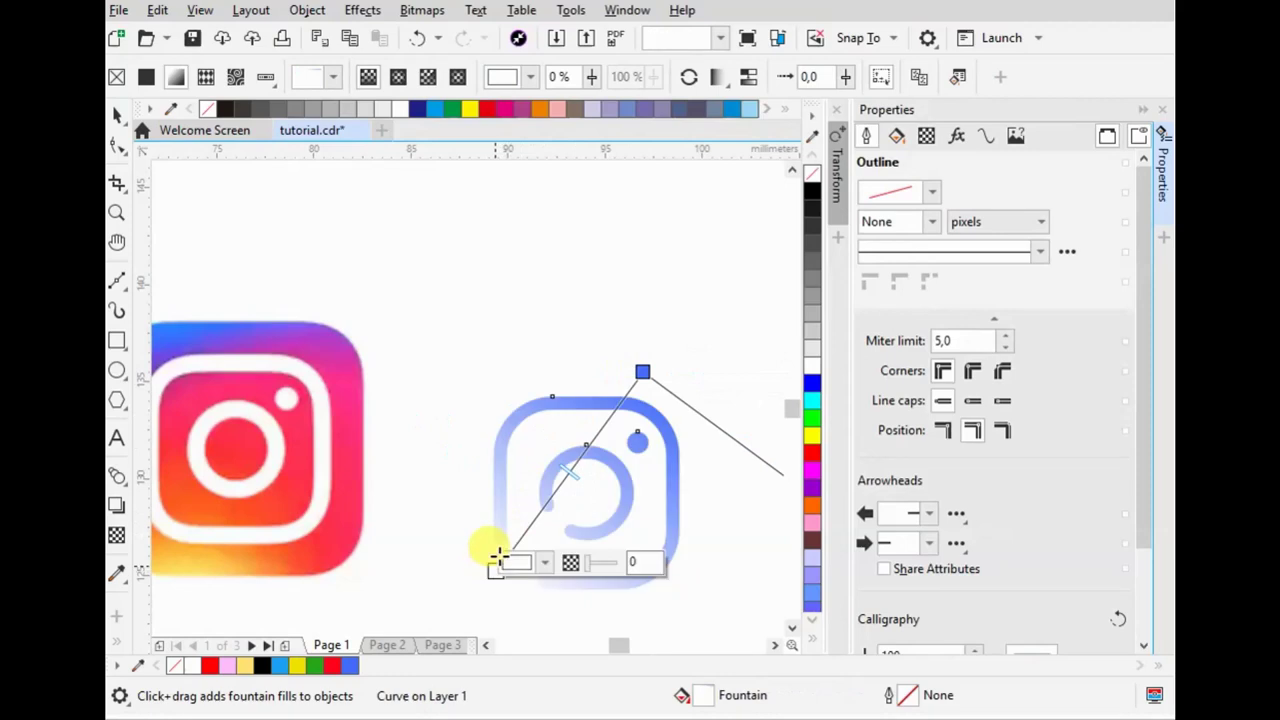
{"action": "left_click", "coordinate": [593, 435]}
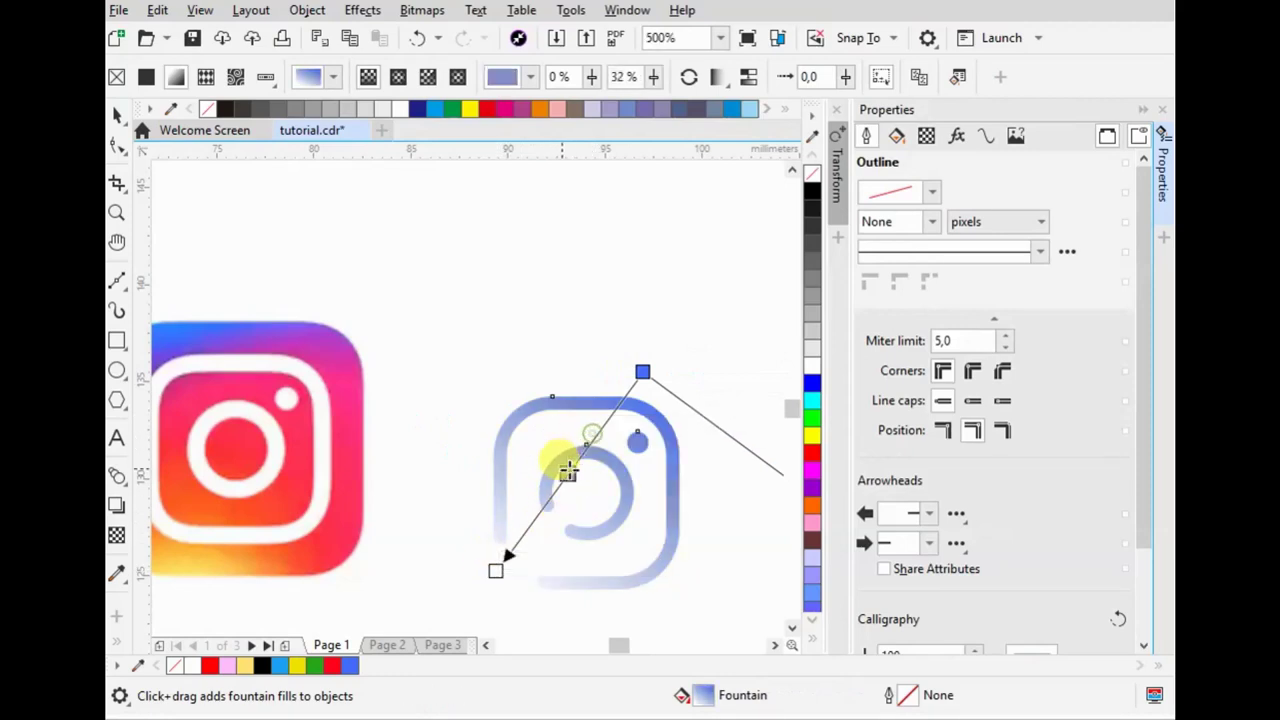
{"action": "left_click", "coordinate": [587, 445]}
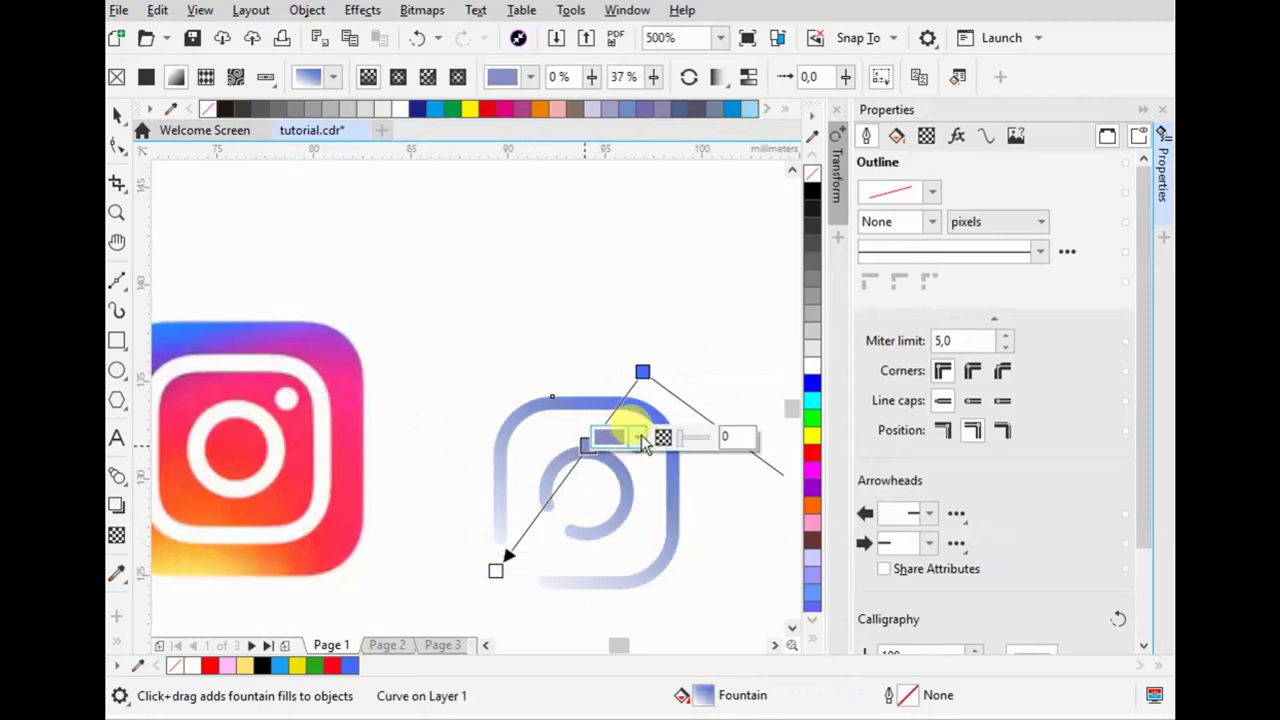
{"action": "left_click", "coordinate": [641, 437]}
{"action": "left_click", "coordinate": [787, 397]}
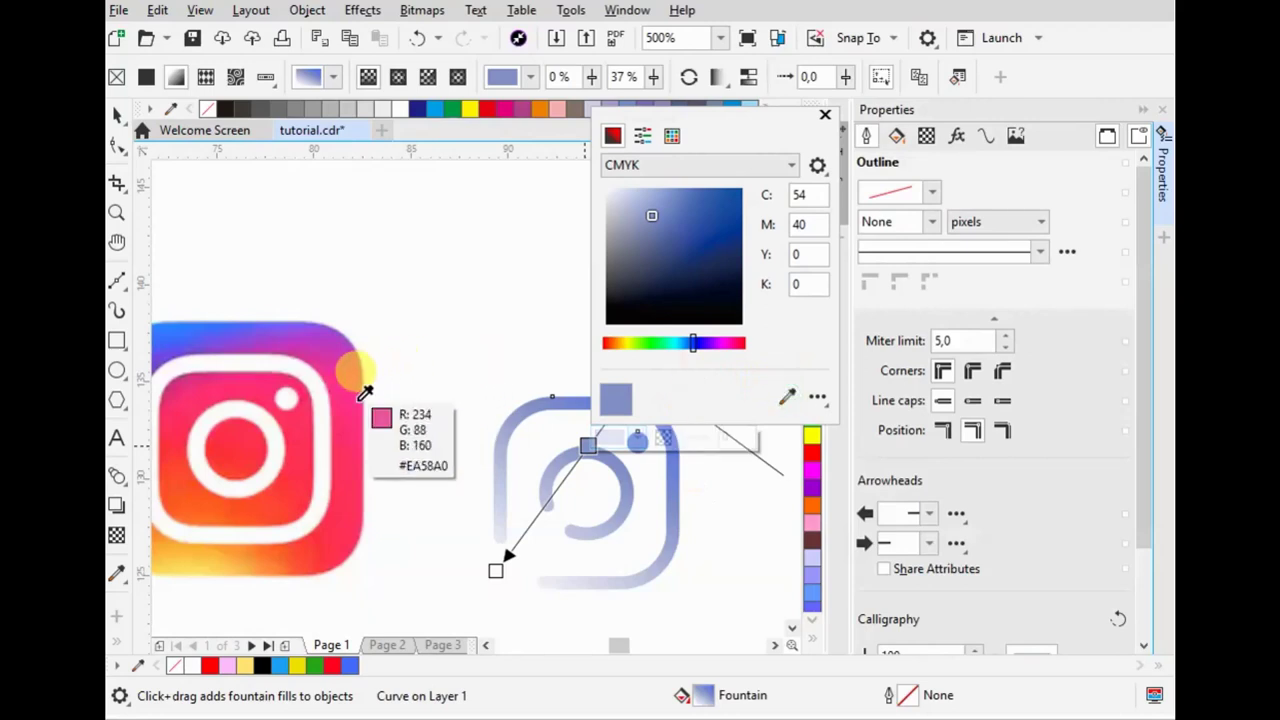
{"action": "left_click", "coordinate": [350, 410]}
- Make the bottom-left node yellow #FFD053, add a middle pink node, and delete the reference logo
{"action": "left_click", "coordinate": [496, 569]}
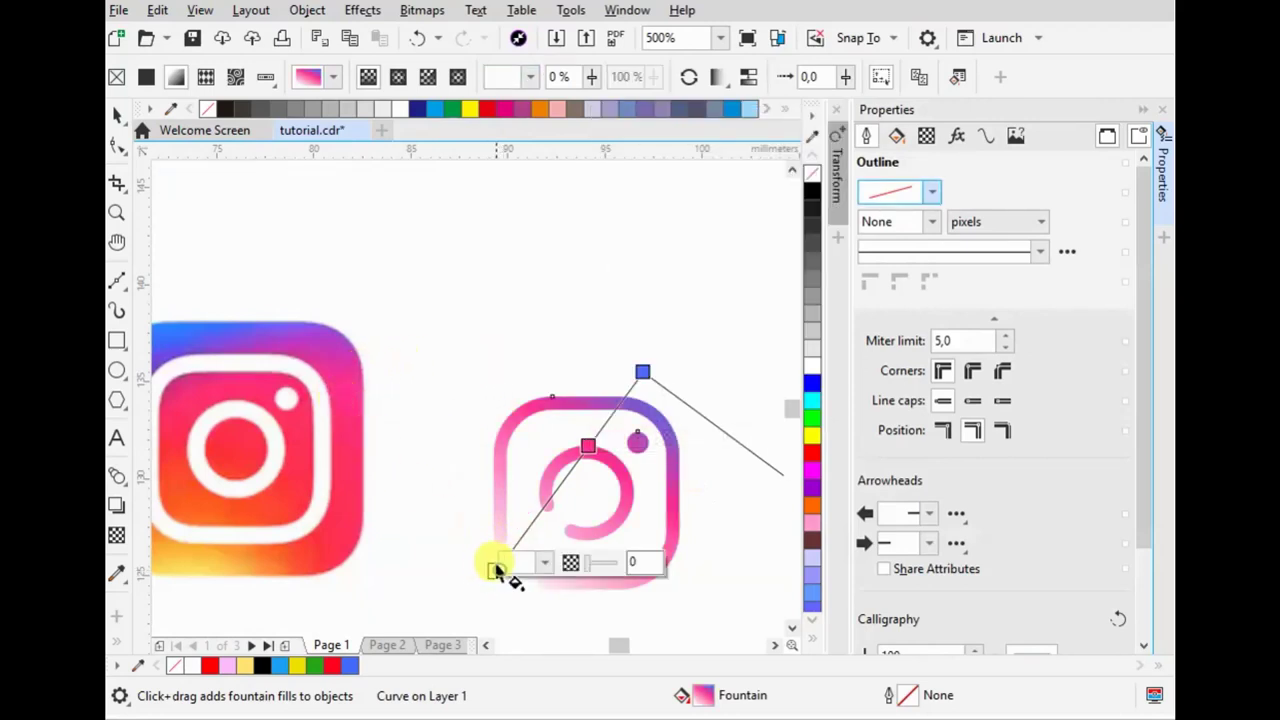
{"action": "left_click", "coordinate": [547, 563]}
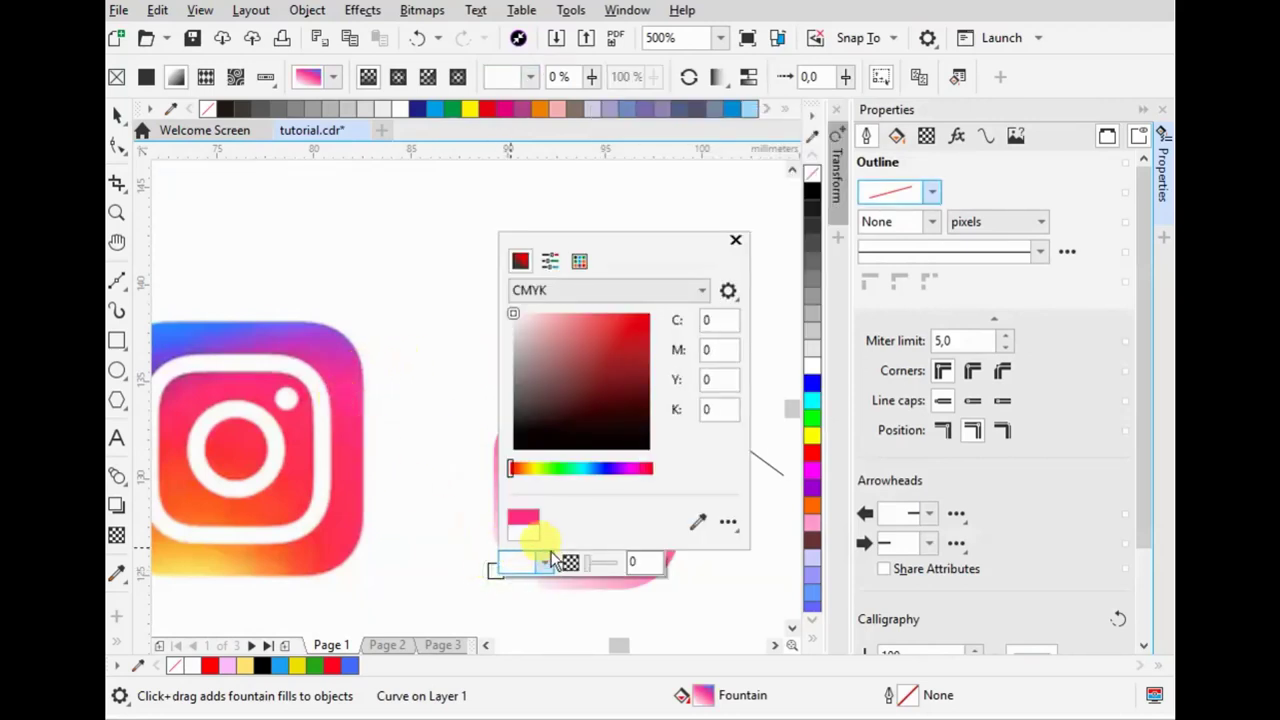
{"action": "left_click", "coordinate": [700, 522]}
{"action": "left_click", "coordinate": [183, 557]}
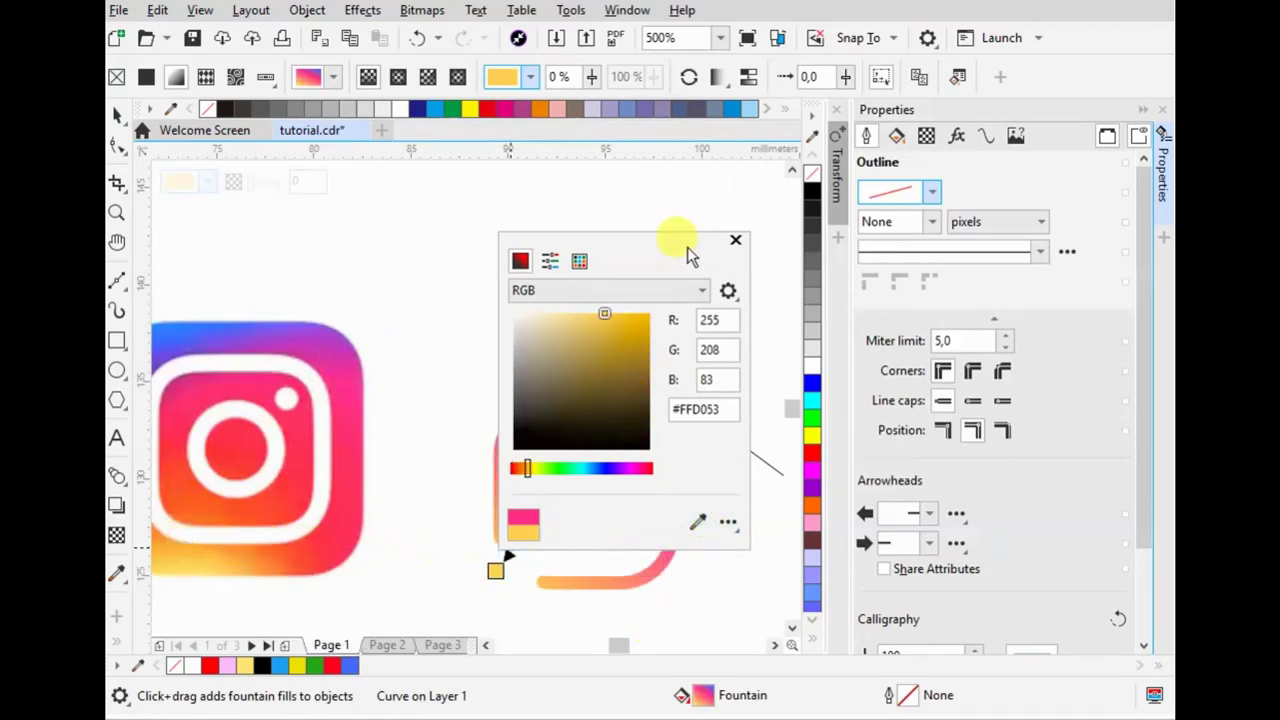
{"action": "left_click", "coordinate": [737, 243]}
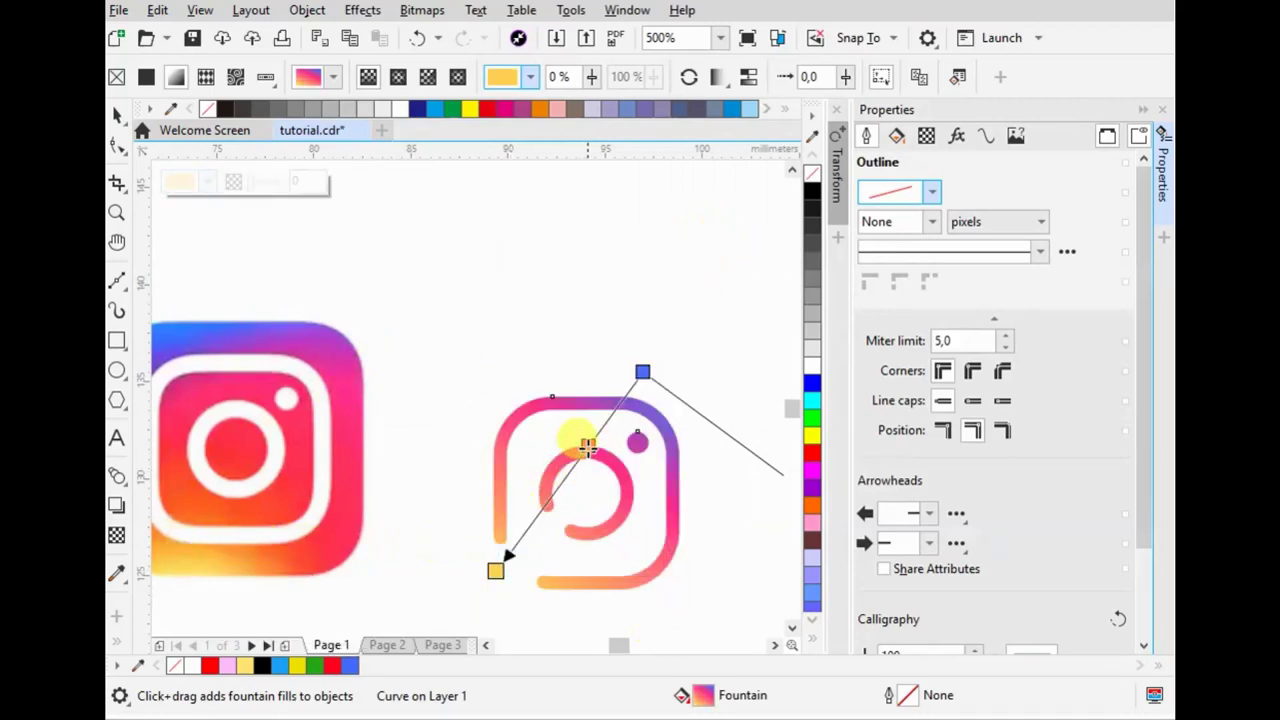
{"action": "double_click", "coordinate": [561, 481]}
{"action": "left_click", "coordinate": [643, 370]}
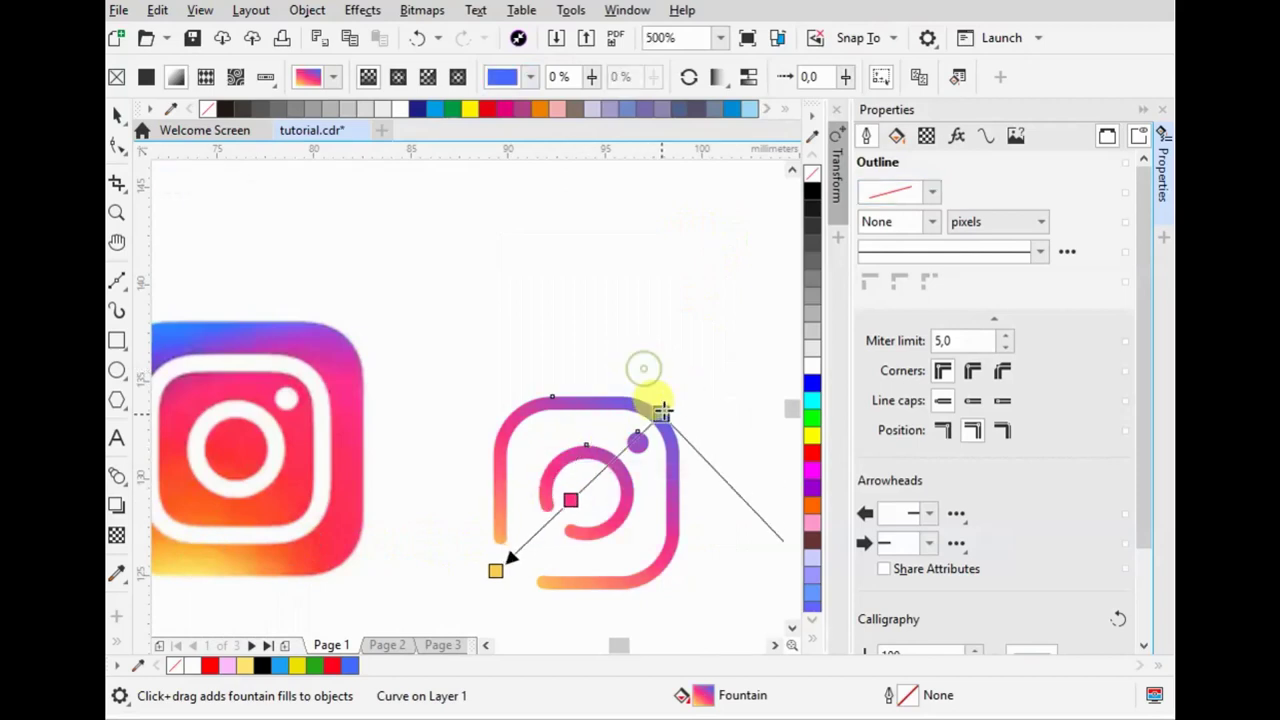
{"action": "left_click", "coordinate": [116, 114]}
{"action": "left_click", "coordinate": [263, 349]}
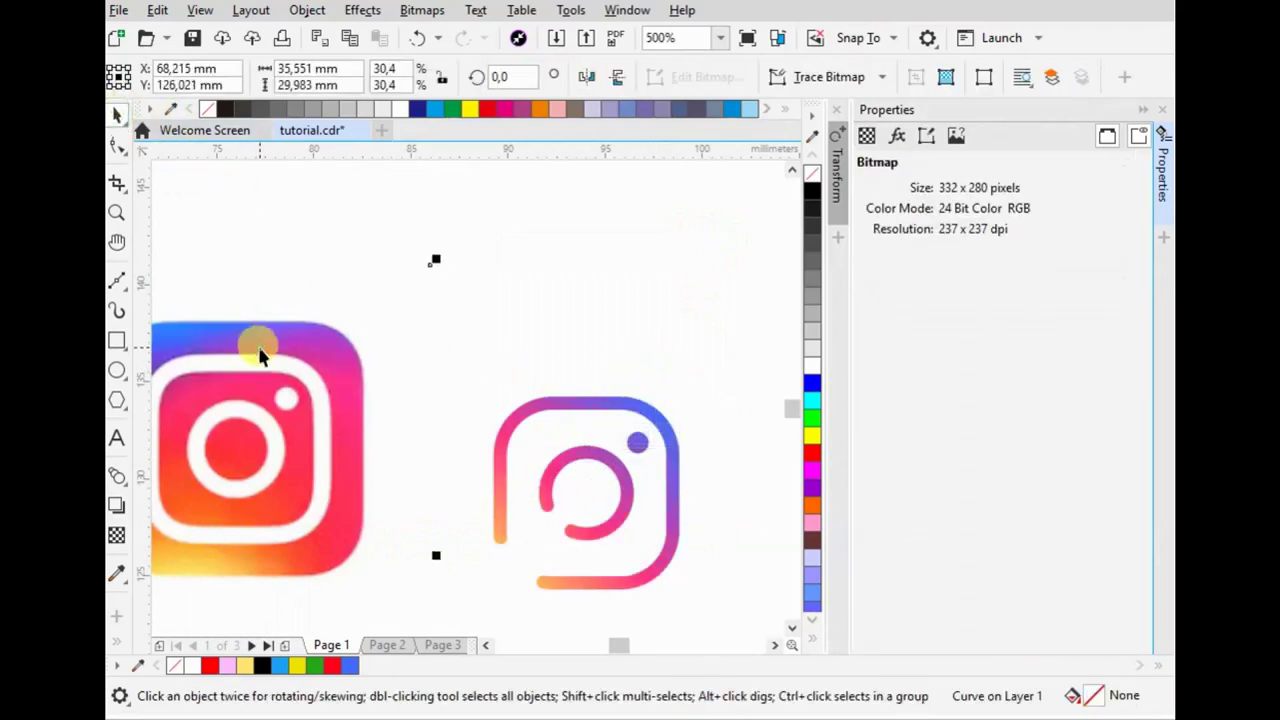
{"action": "key", "text": "Delete"}
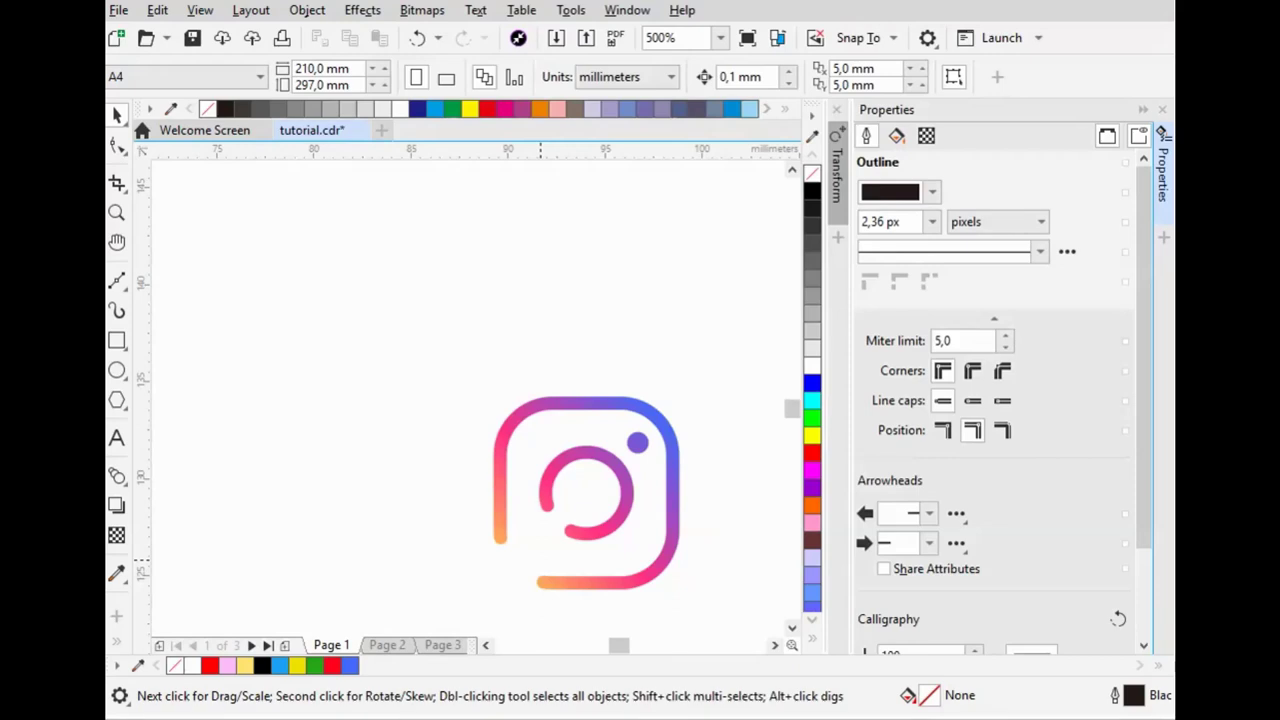
- Check the five brand-coloured icons with marquee selections, then collapse the Properties docker
{"action": "scroll", "coordinate": [447, 370], "scroll_direction": "down", "scroll_amount": 5}
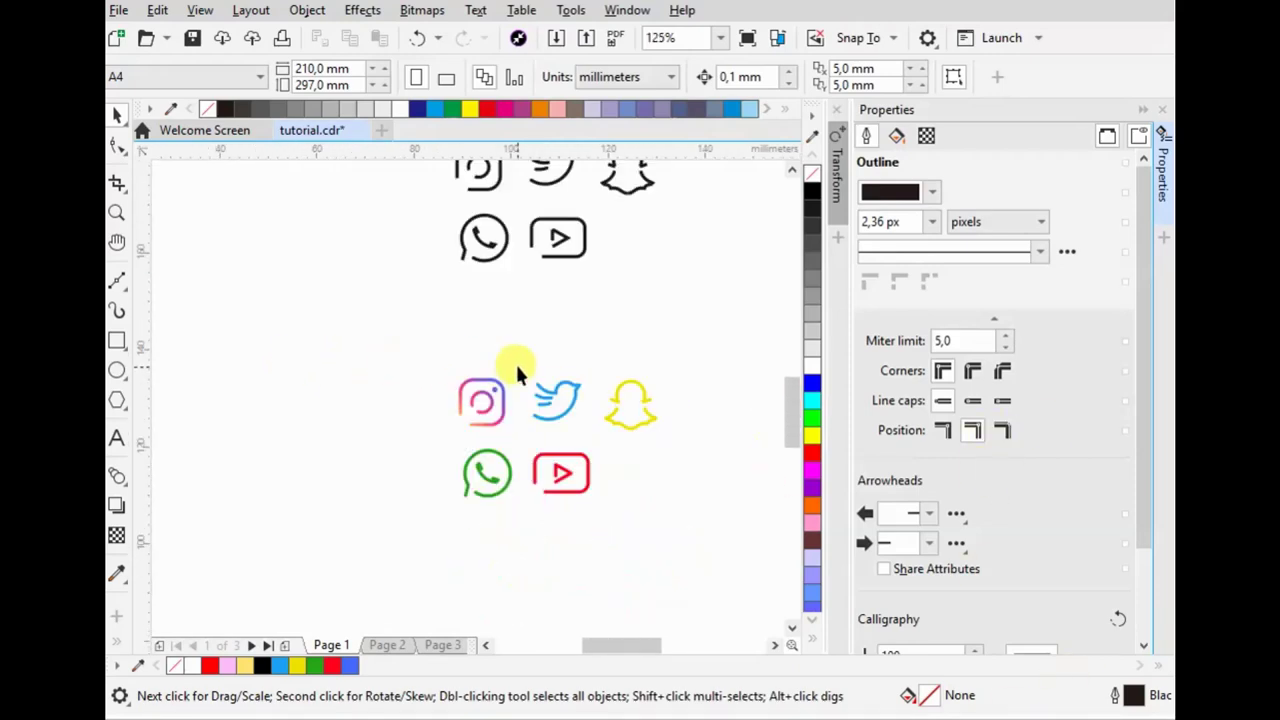
{"action": "left_click_drag", "start_coordinate": [547, 440], "coordinate": [657, 514]}
{"action": "scroll", "coordinate": [506, 557], "scroll_direction": "up", "scroll_amount": 2}
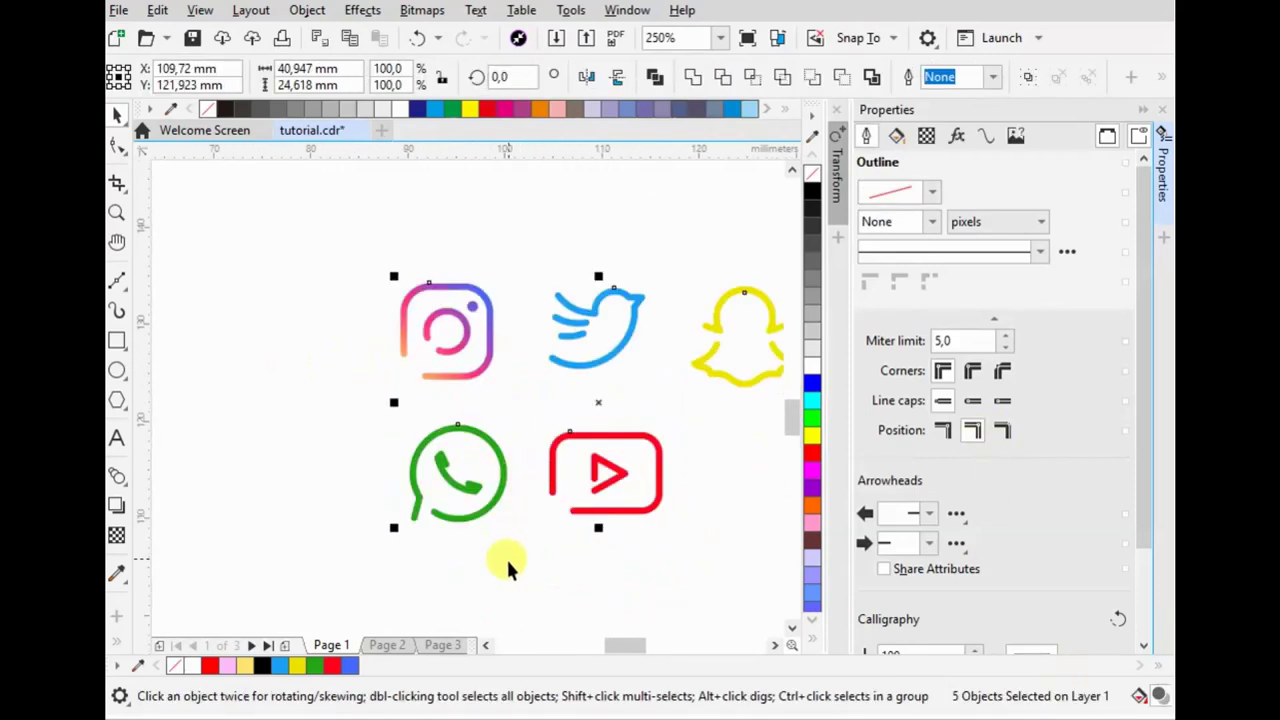
{"action": "left_click", "coordinate": [506, 559]}
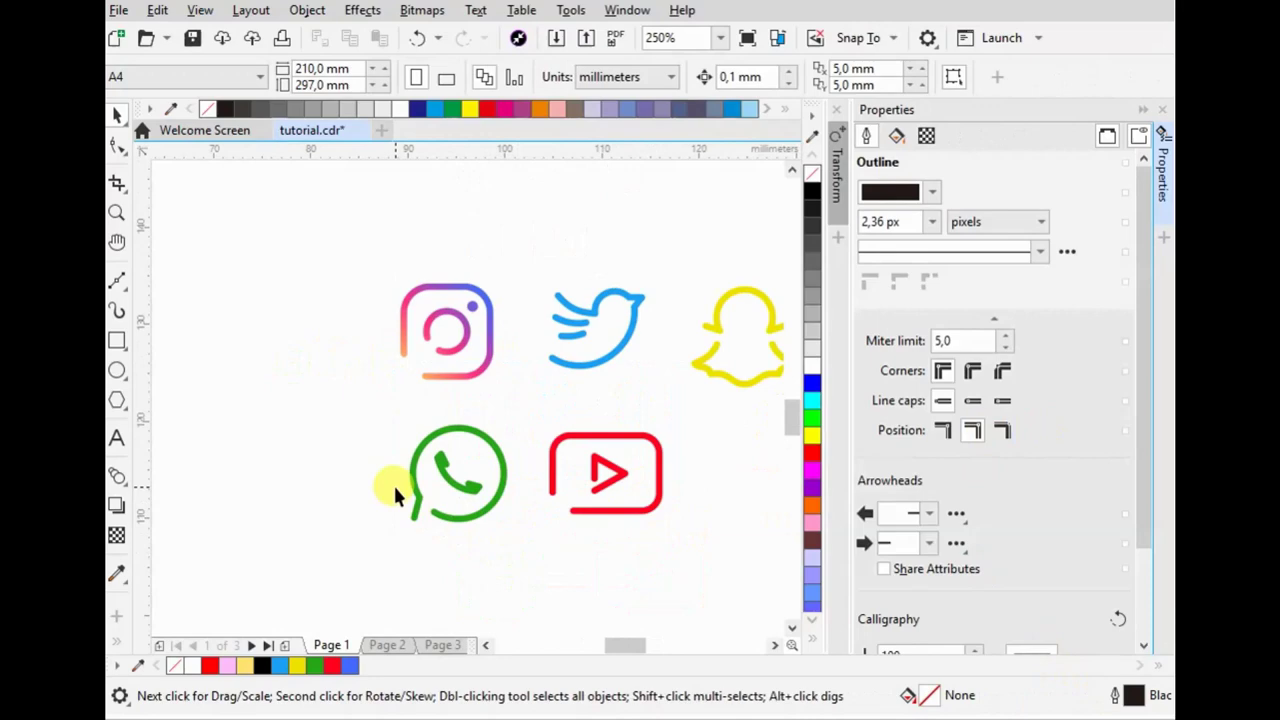
{"action": "scroll", "coordinate": [479, 555], "scroll_direction": "down", "scroll_amount": 2}
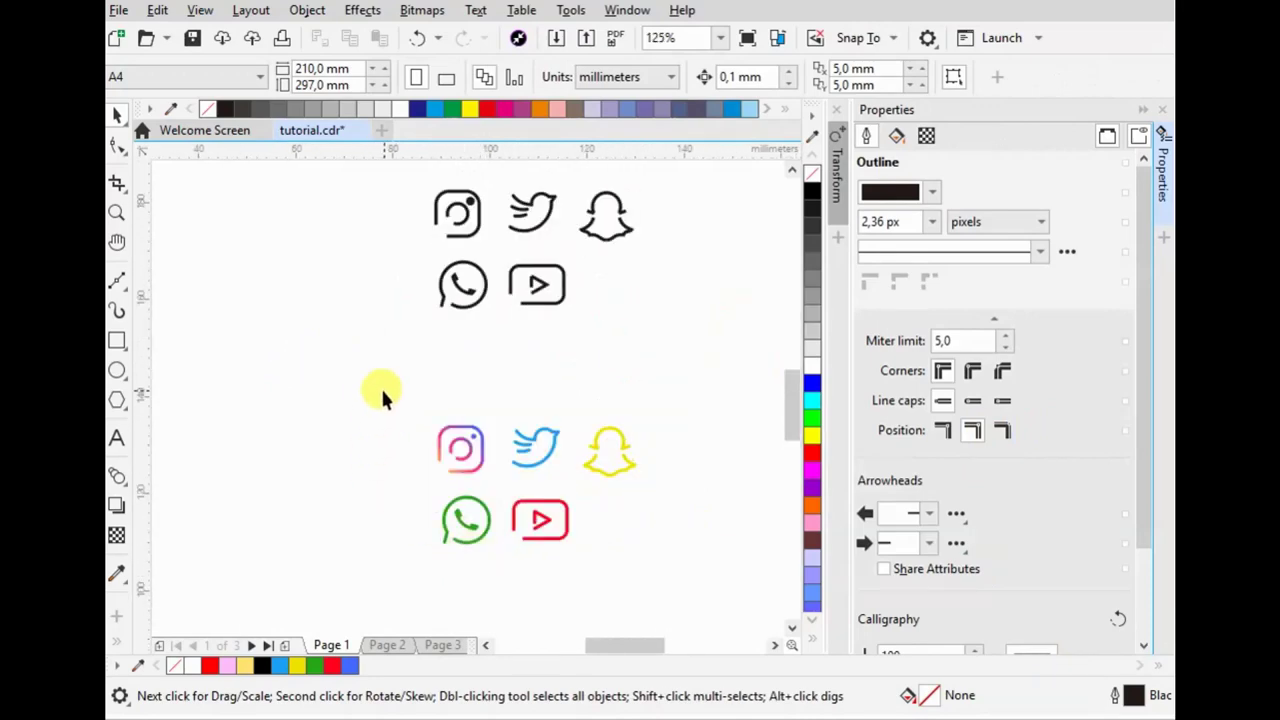
{"action": "scroll", "coordinate": [382, 397], "scroll_direction": "down", "scroll_amount": 2}
{"action": "left_click_drag", "start_coordinate": [373, 394], "coordinate": [536, 500]}
{"action": "scroll", "coordinate": [453, 466], "scroll_direction": "up", "scroll_amount": 2}
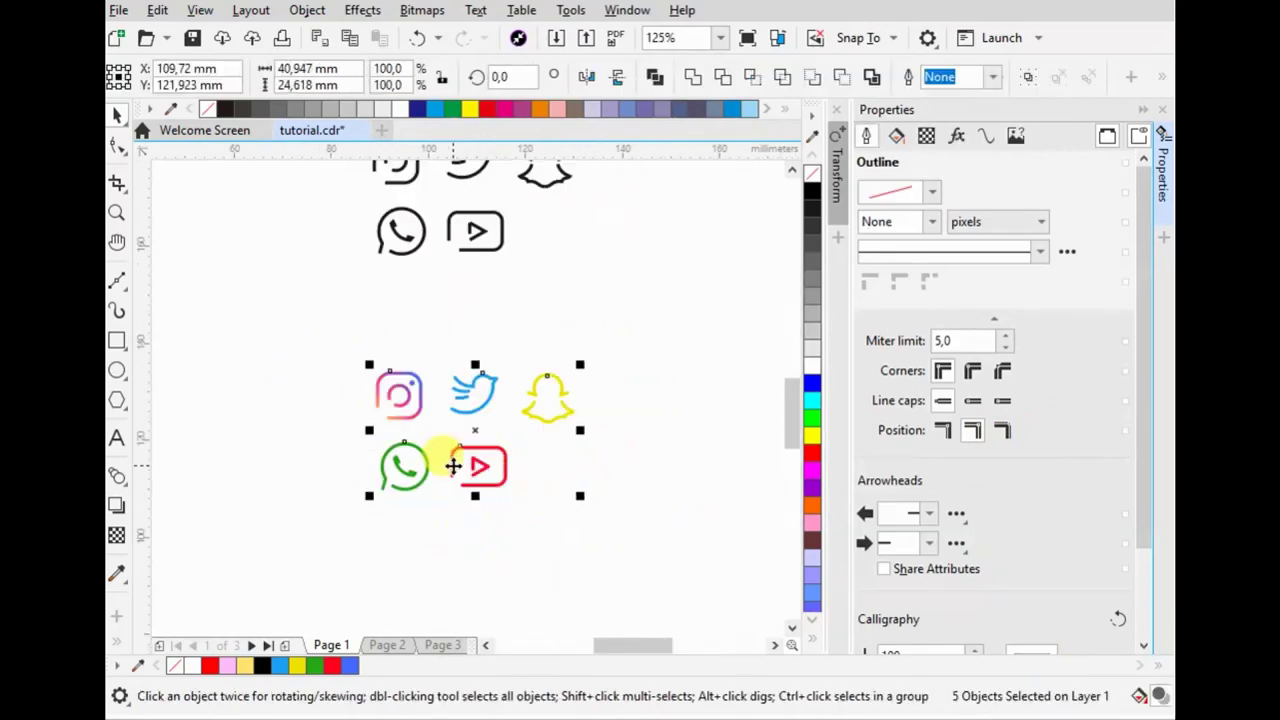
{"action": "scroll", "coordinate": [446, 404], "scroll_direction": "up", "scroll_amount": 2}
{"action": "left_click", "coordinate": [306, 294]}
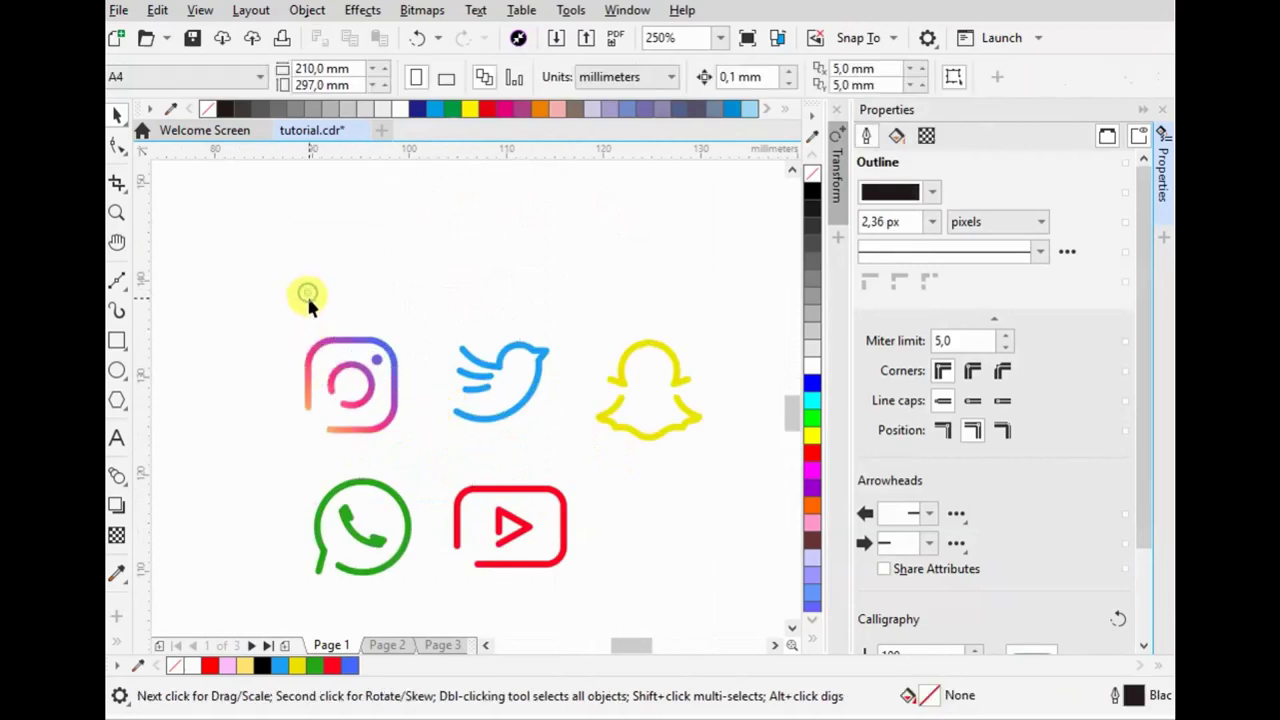
{"action": "scroll", "coordinate": [306, 294], "scroll_direction": "down", "scroll_amount": 2}
{"action": "left_click", "coordinate": [1145, 110]}
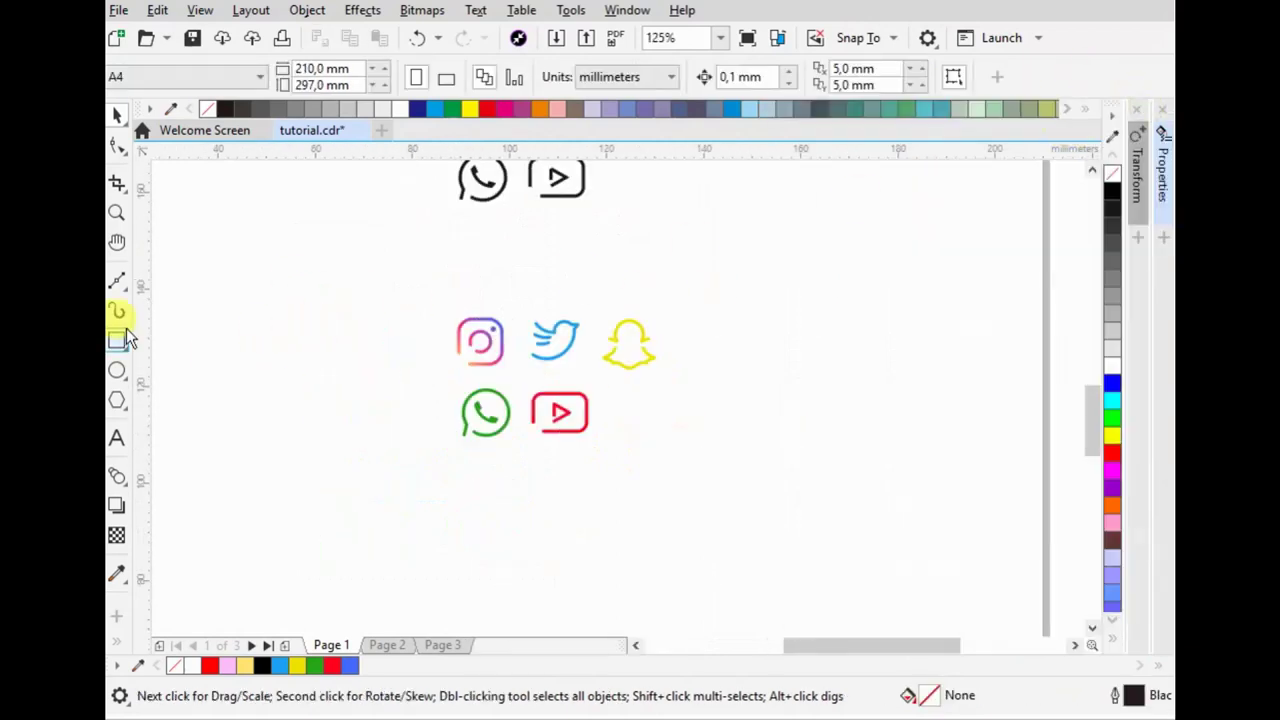
- Draw a black, outline-free rectangle around the coloured icons and send it behind them
{"action": "left_click", "coordinate": [122, 336]}
{"action": "left_click_drag", "start_coordinate": [376, 269], "coordinate": [772, 480]}
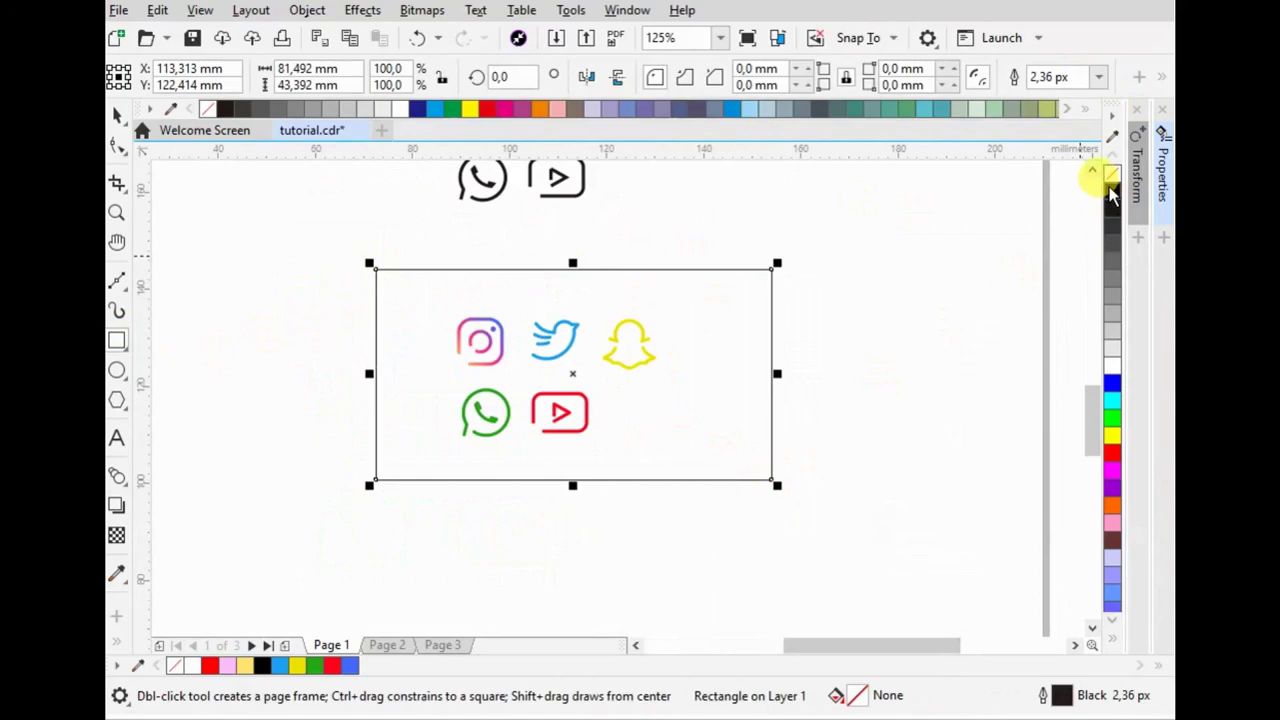
{"action": "left_click", "coordinate": [1112, 193]}
{"action": "right_click", "coordinate": [1113, 176]}
{"action": "key", "text": "ctrl+End"}
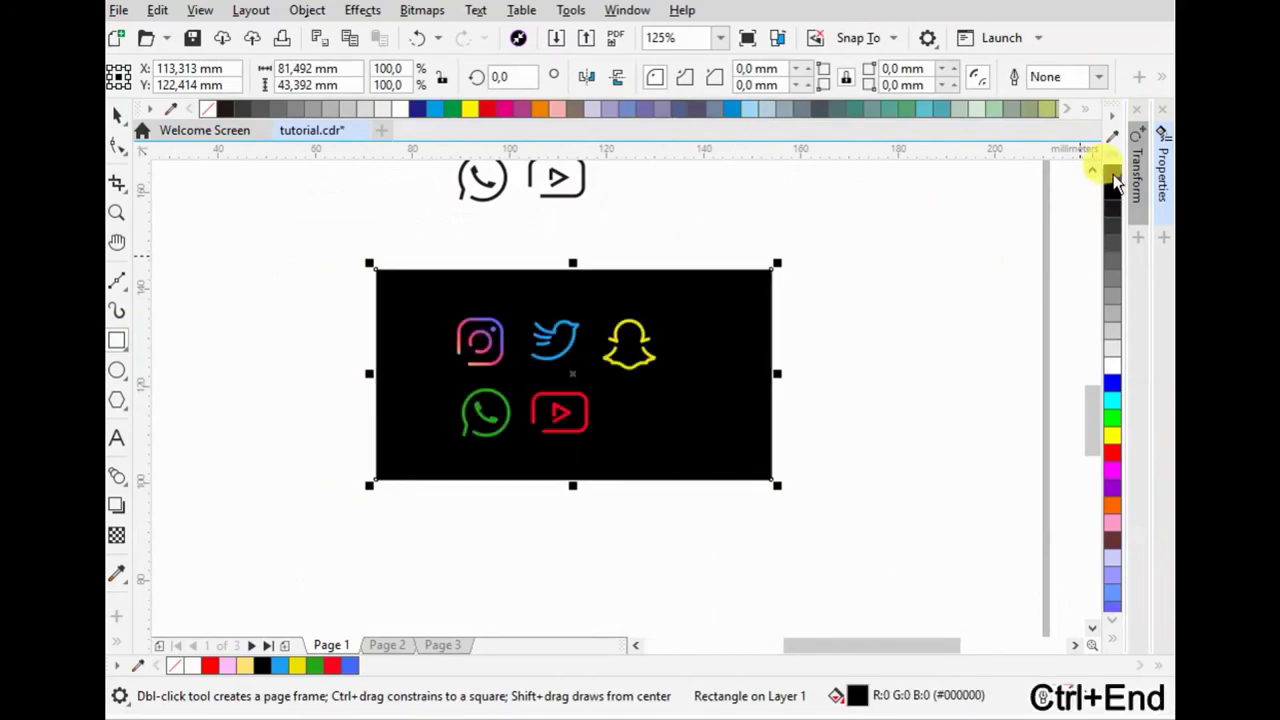